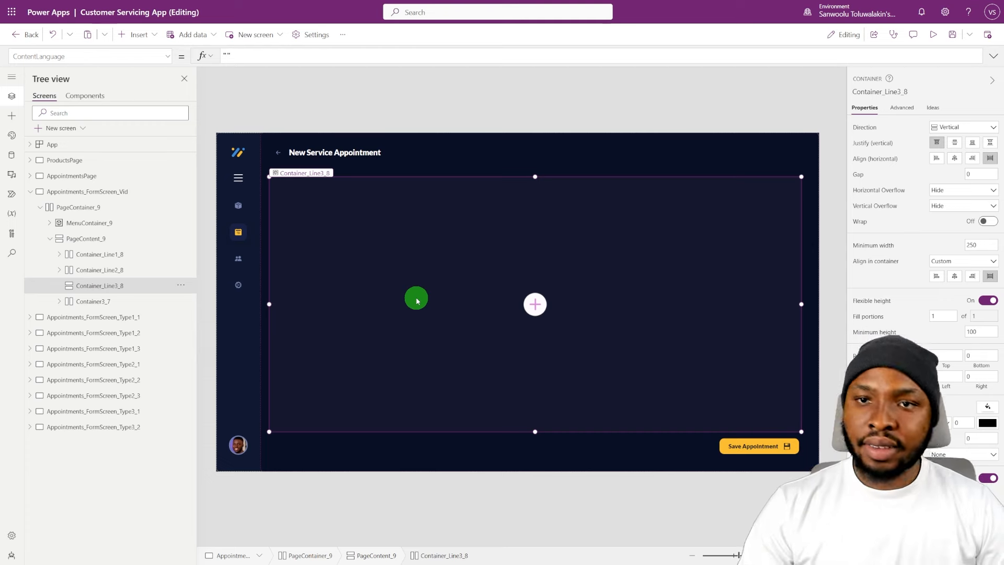
Step: Insert a classic Edit form into the empty Container_Line3_8 on the New Service Appointment screen
left_click(138, 36)
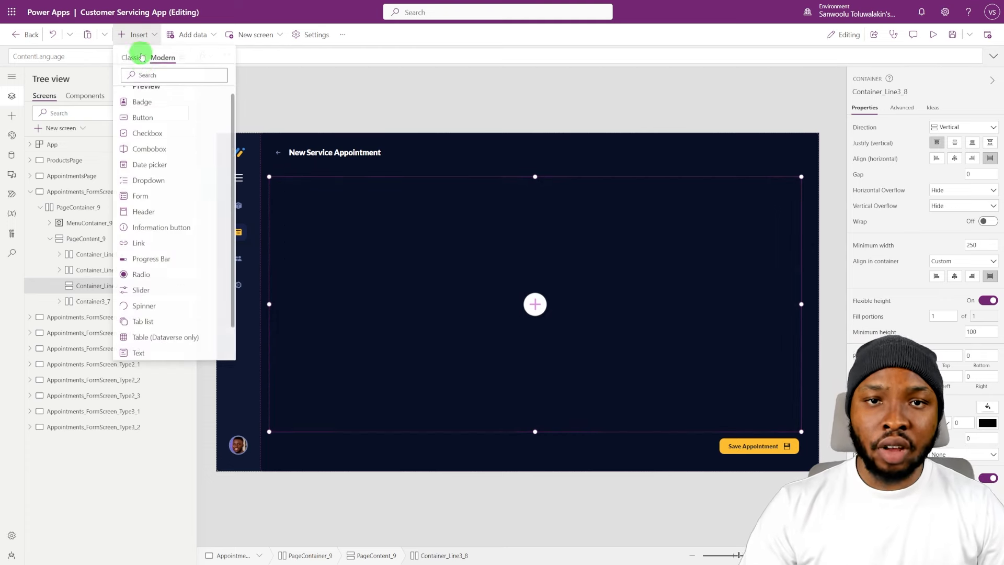
left_click(145, 73)
type("form")
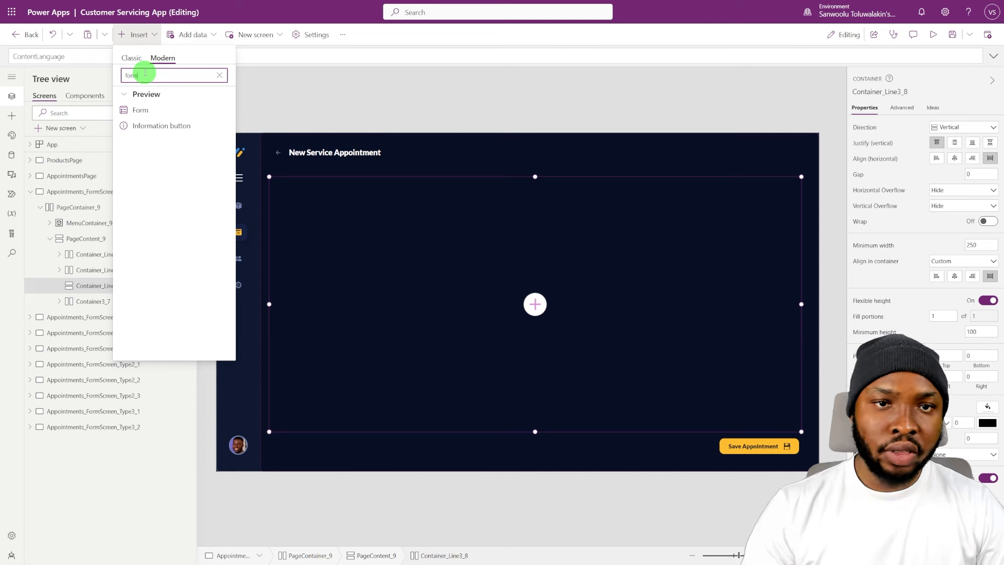
left_click(131, 58)
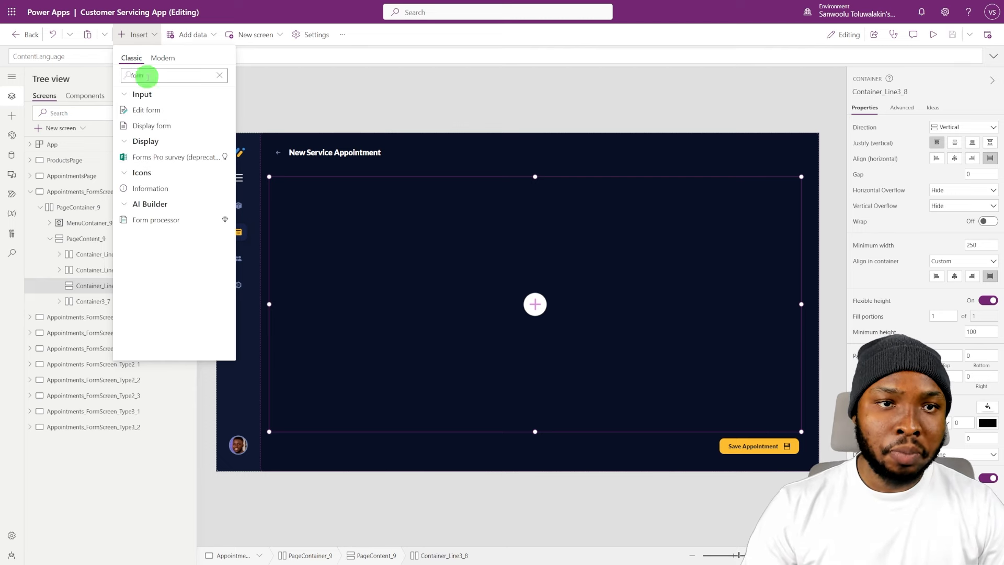
left_click(175, 115)
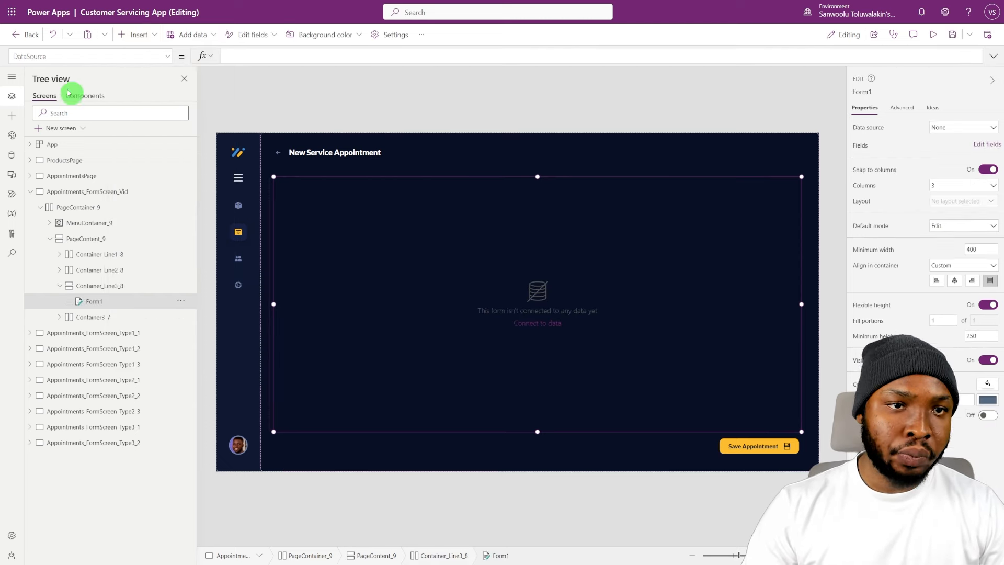
Step: Search the insertable classic controls for "form" to review the available form types
left_click(138, 34)
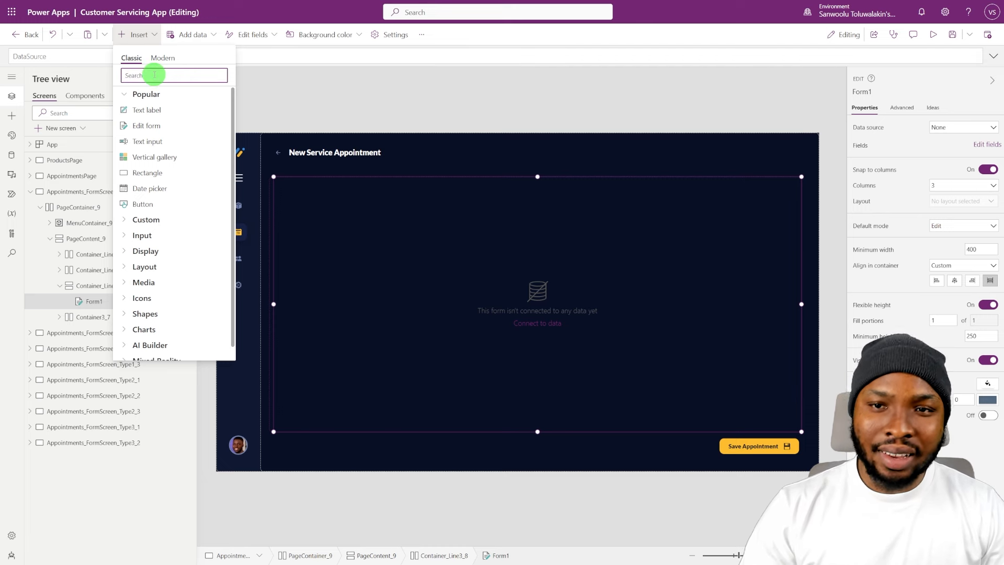
type("form")
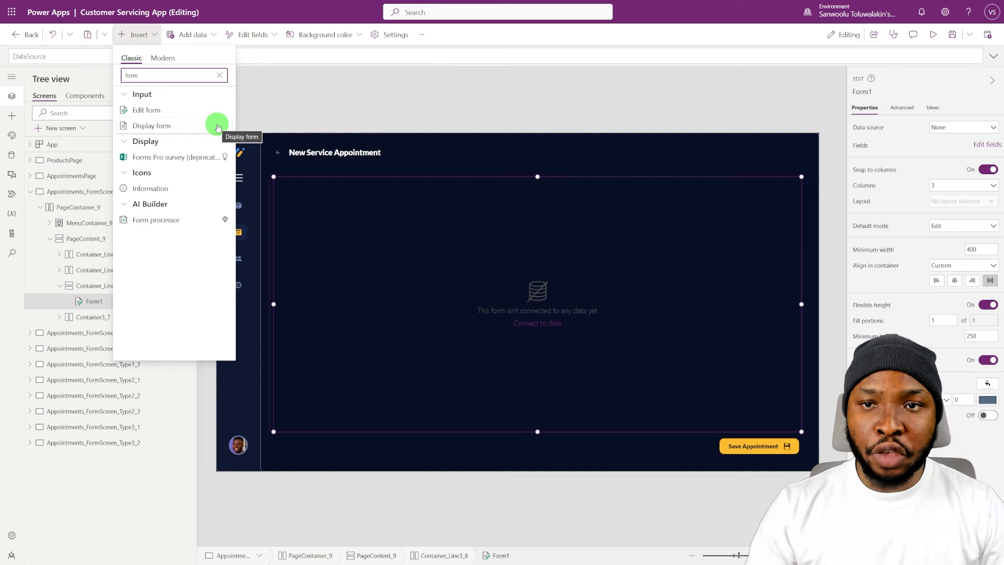
left_click(517, 263)
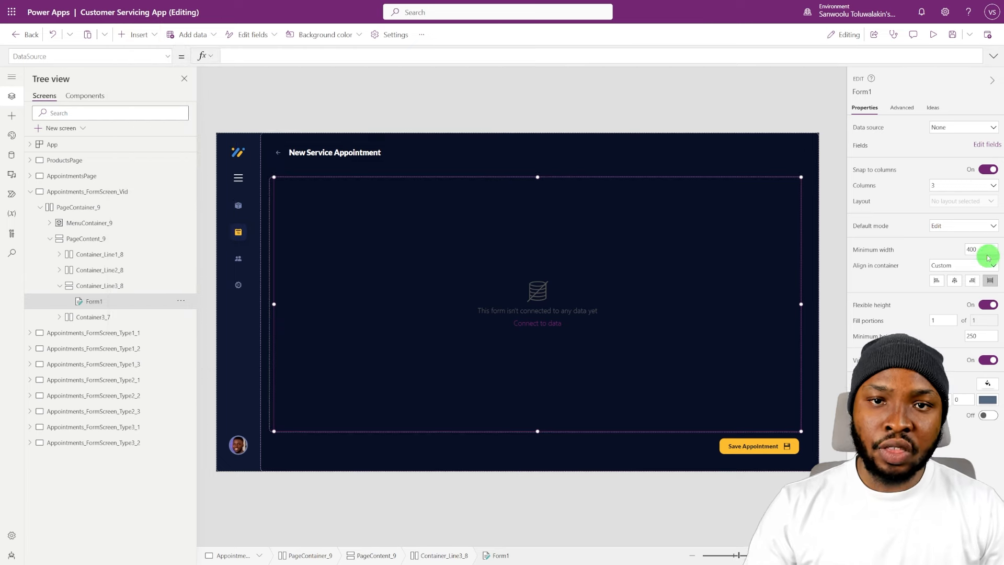
Step: Set Form1's default mode to New and connect it to the Servicing Appointments table
left_click(964, 226)
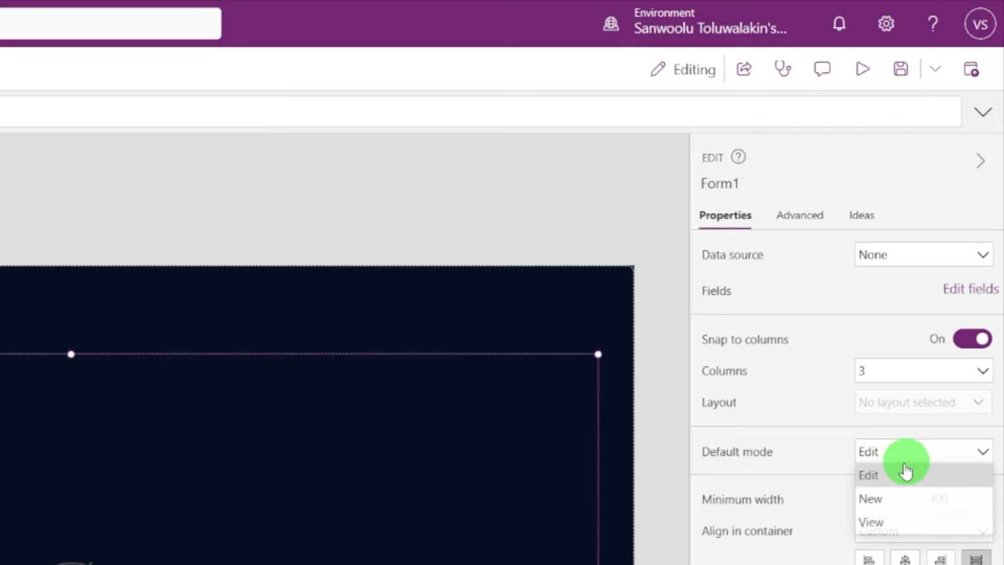
left_click(906, 474)
left_click(906, 256)
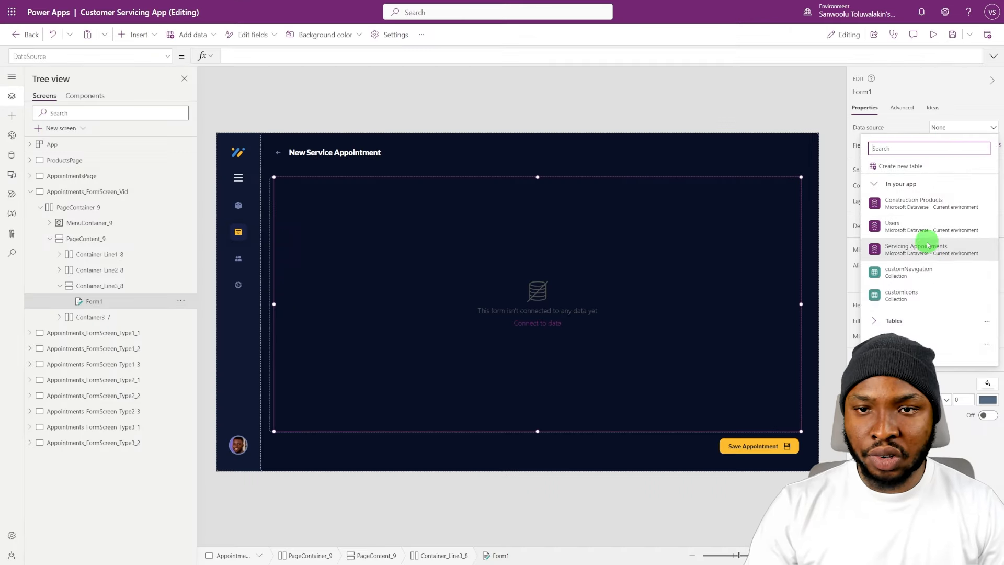
left_click(927, 246)
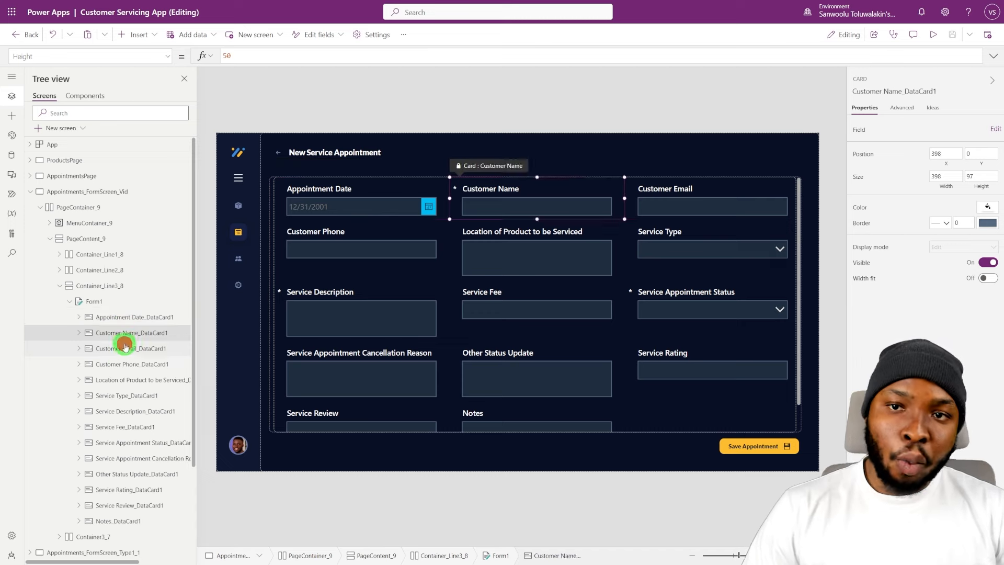
Step: Inspect Form1's data cards and the Appointment Date card's label and date picker, and open the Active Construction Products view
left_click(138, 380)
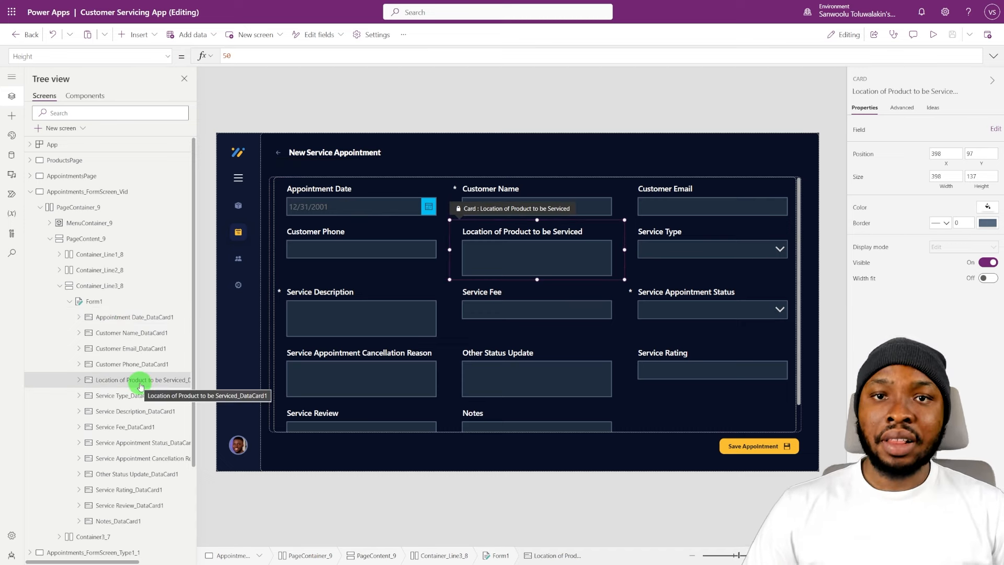
left_click(315, 190)
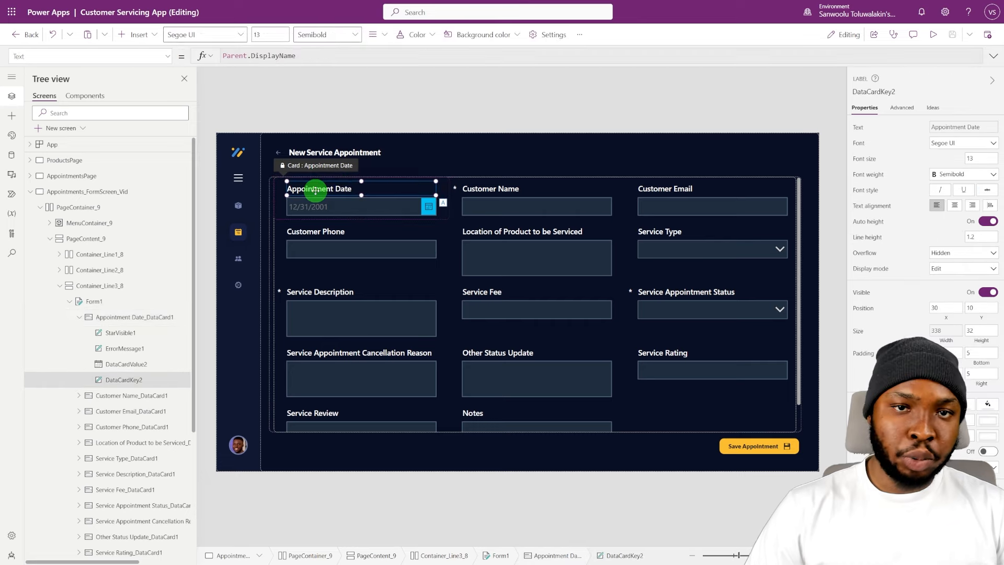
left_click(308, 205)
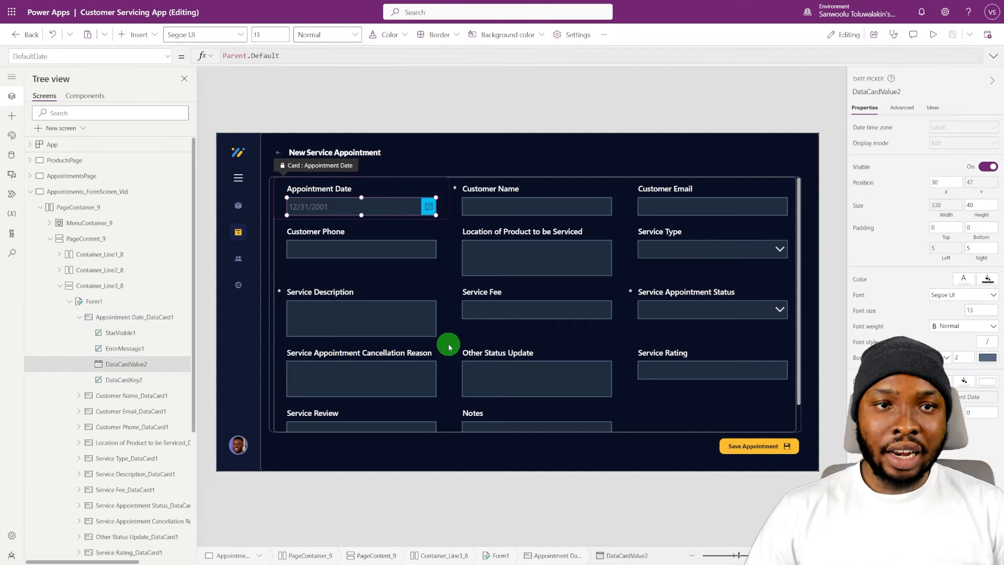
left_click(125, 303)
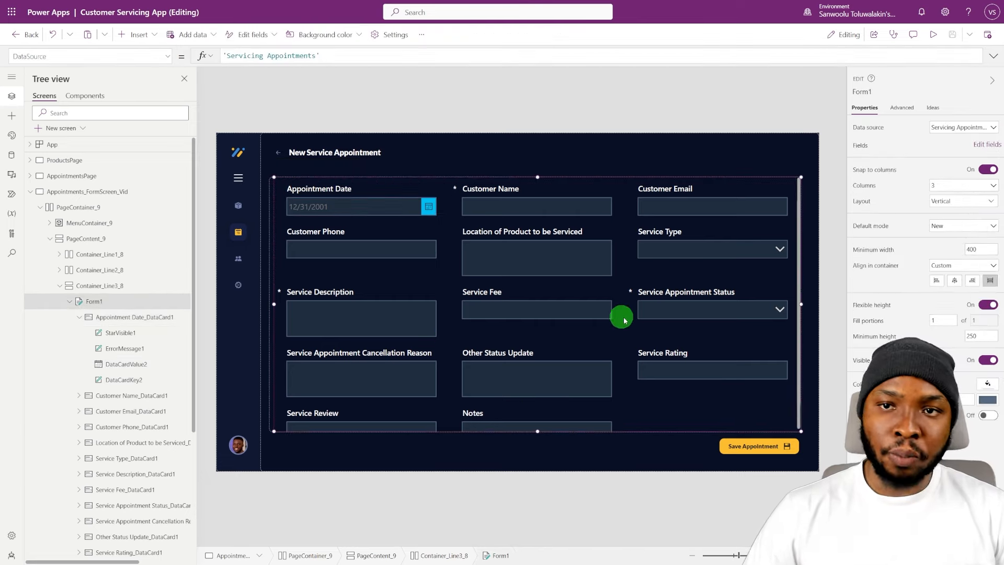
scroll(727, 393, "down", 1)
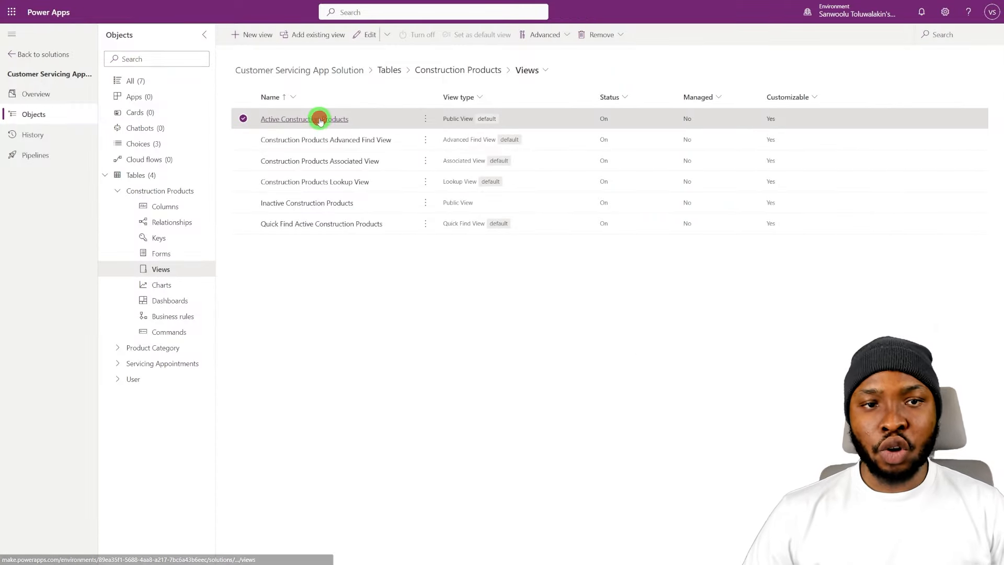
left_click(318, 119)
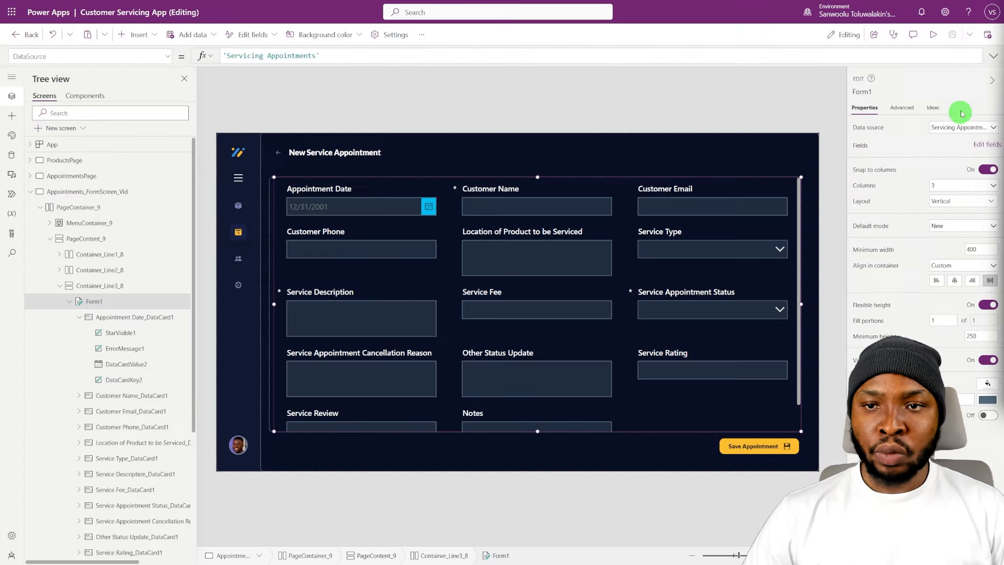
Step: Add the Service Personnel and Service Supervisor fields to Form1
left_click(987, 145)
left_click(713, 103)
scroll(706, 230, "down", 2)
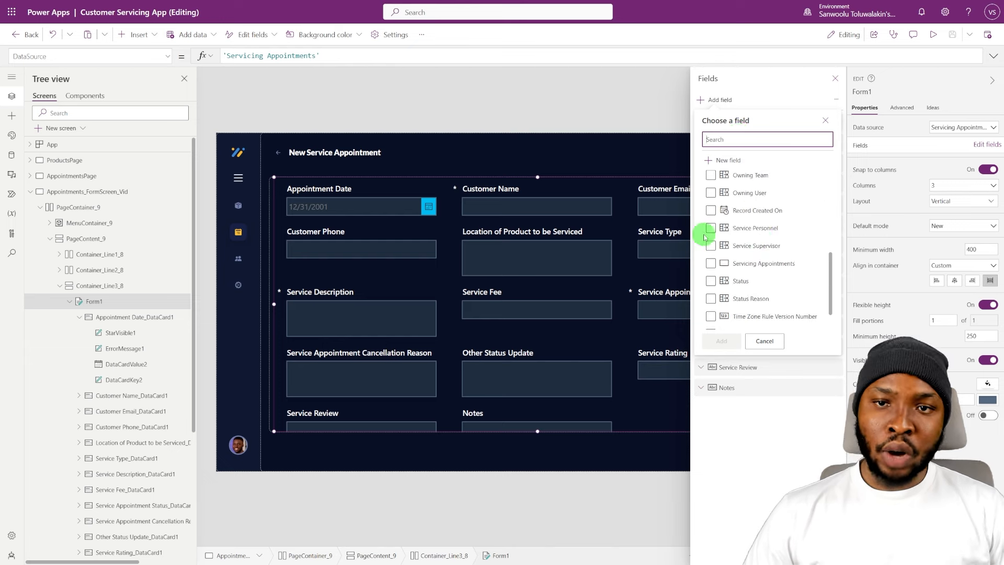
left_click(708, 227)
left_click(708, 246)
left_click(819, 454)
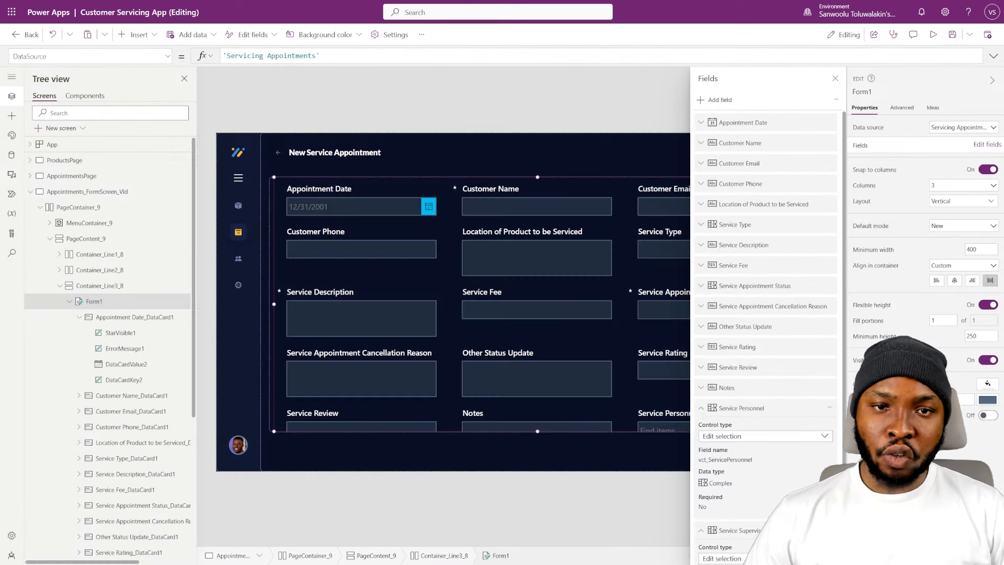
Step: Move the Service Personnel and Service Supervisor fields directly below Customer Phone in the form's field order
left_click(834, 125)
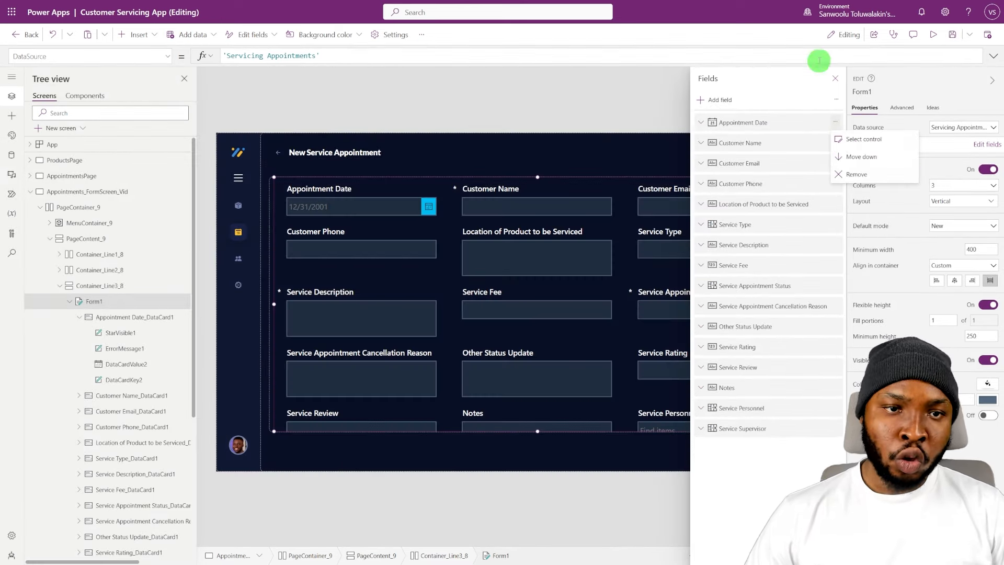
left_click(794, 91)
left_click_drag(779, 407, 784, 212)
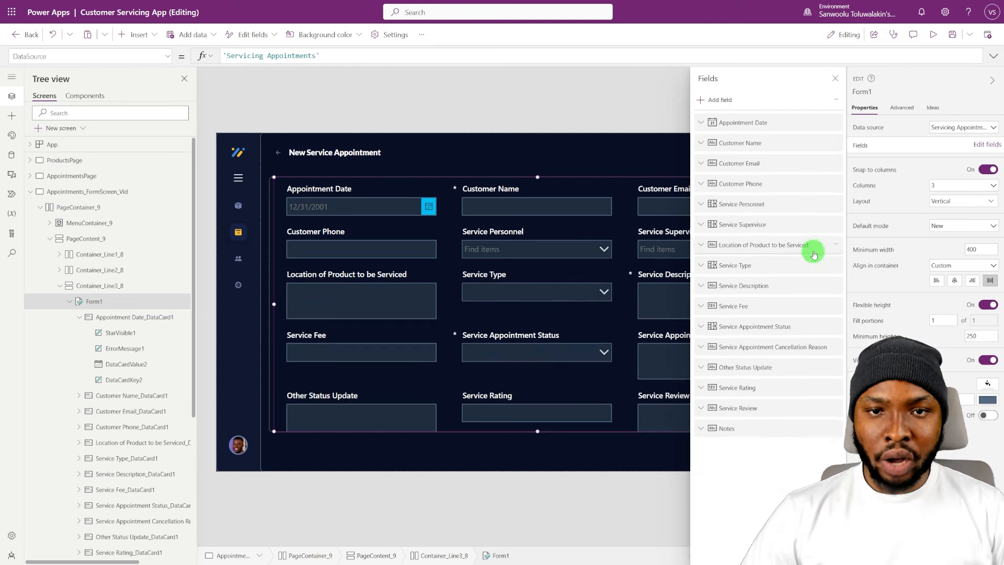
left_click(835, 79)
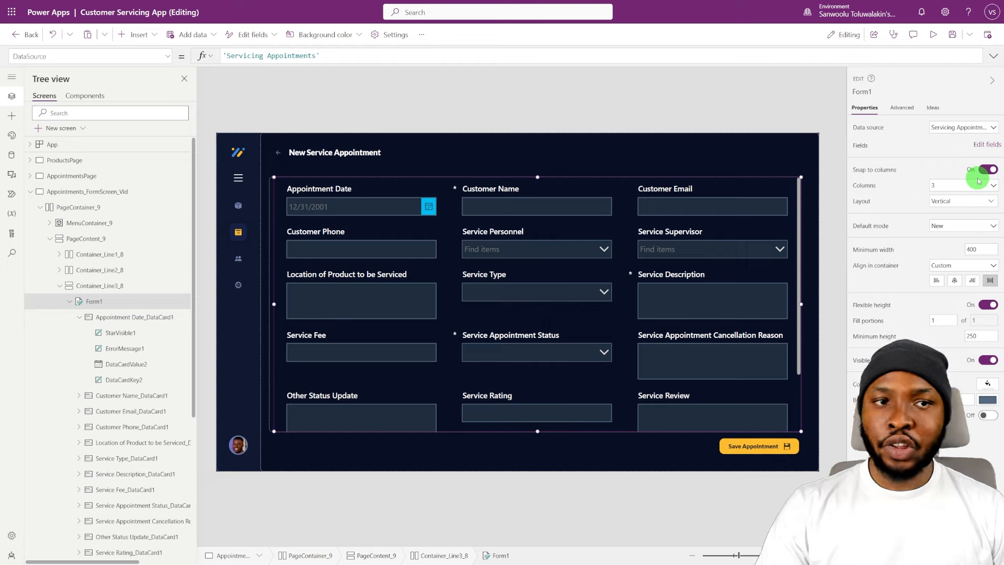
Step: Set Form1's column count to 4
left_click(152, 324)
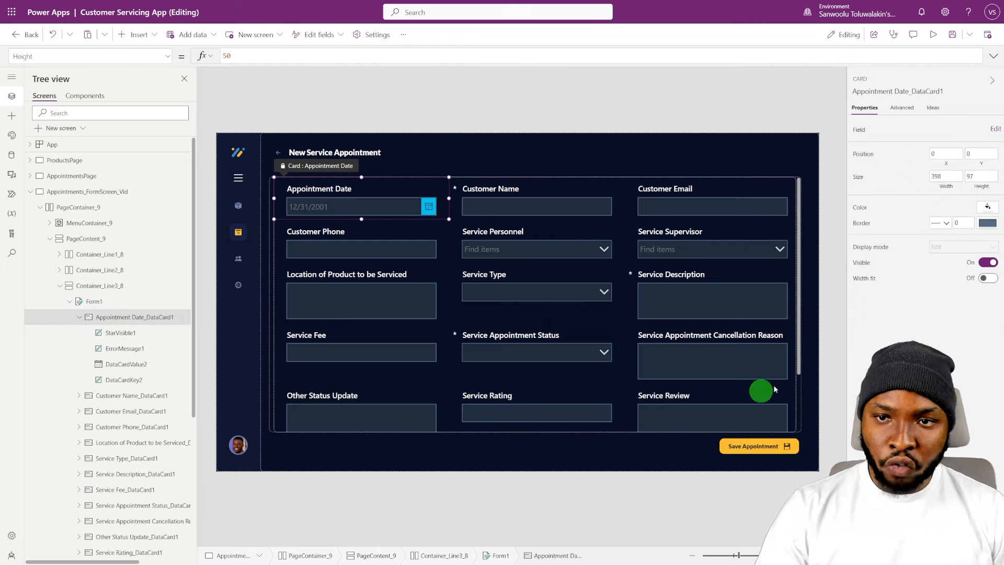
left_click(800, 322)
left_click(974, 187)
left_click(951, 235)
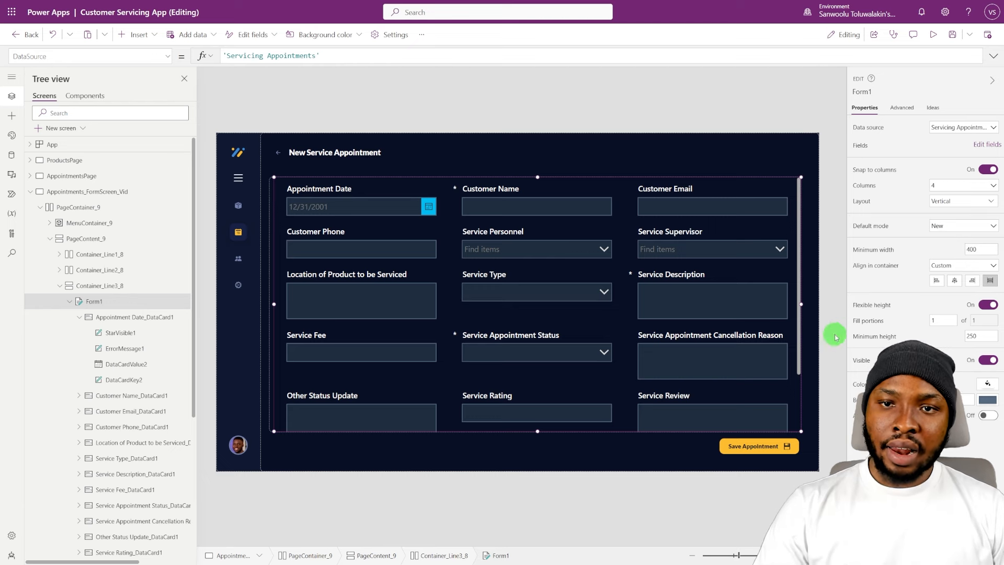
Step: Widen the Appointment Date card to about 495 by extending its right edge
left_click(369, 199)
mouse_move(406, 198)
left_mouse_down()
mouse_move(755, 196)
mouse_move(407, 198)
left_mouse_up()
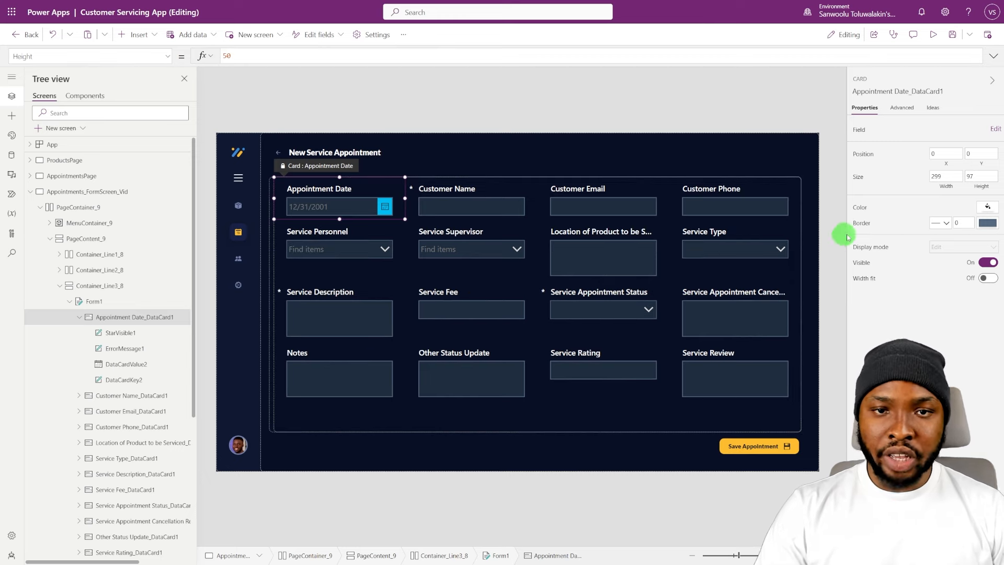
left_click(687, 417)
left_click(369, 205)
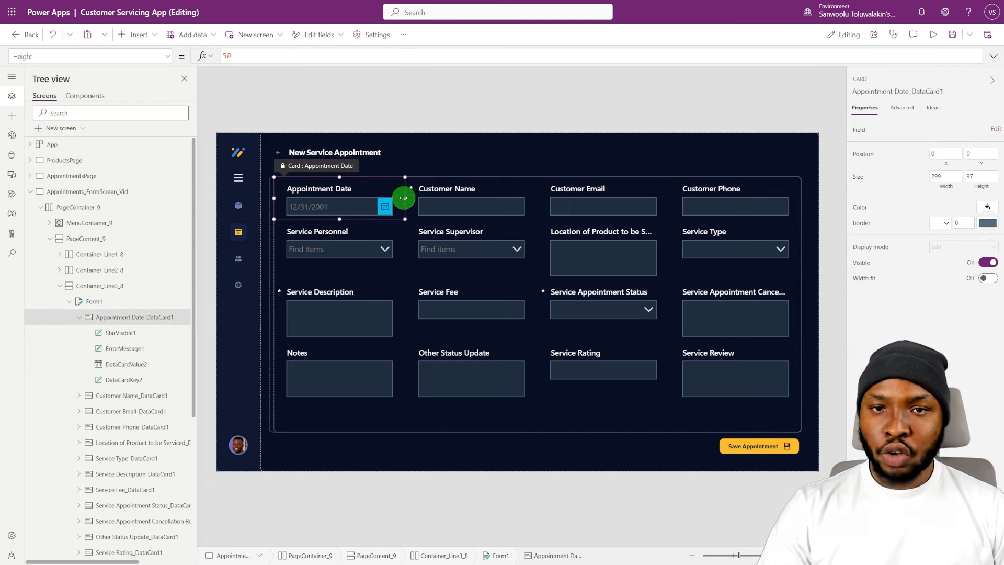
left_click_drag(404, 198, 496, 203)
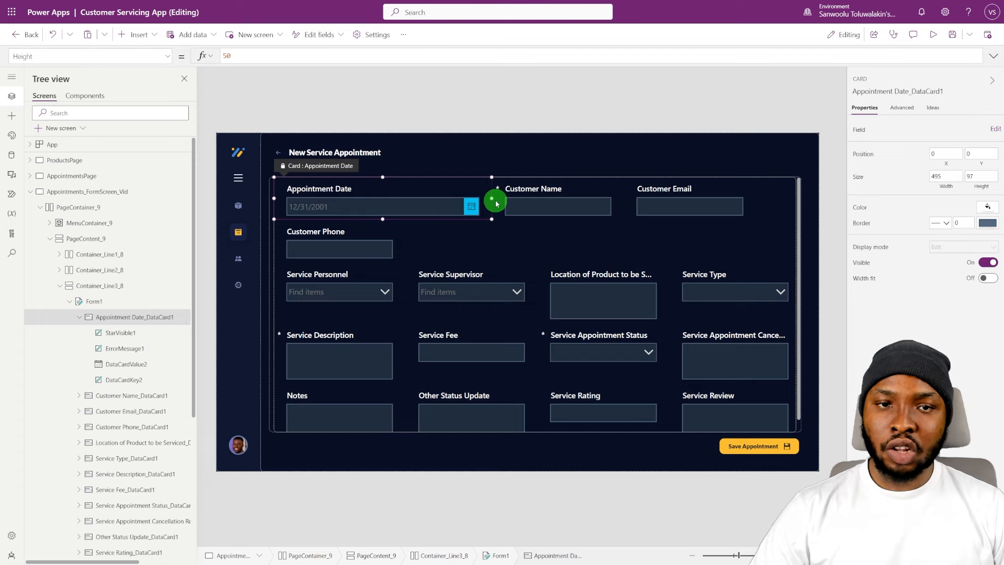
left_click(460, 264)
Step: Turn on Width fit for the Customer Email and Customer Phone cards so they fill their rows
left_click(117, 317)
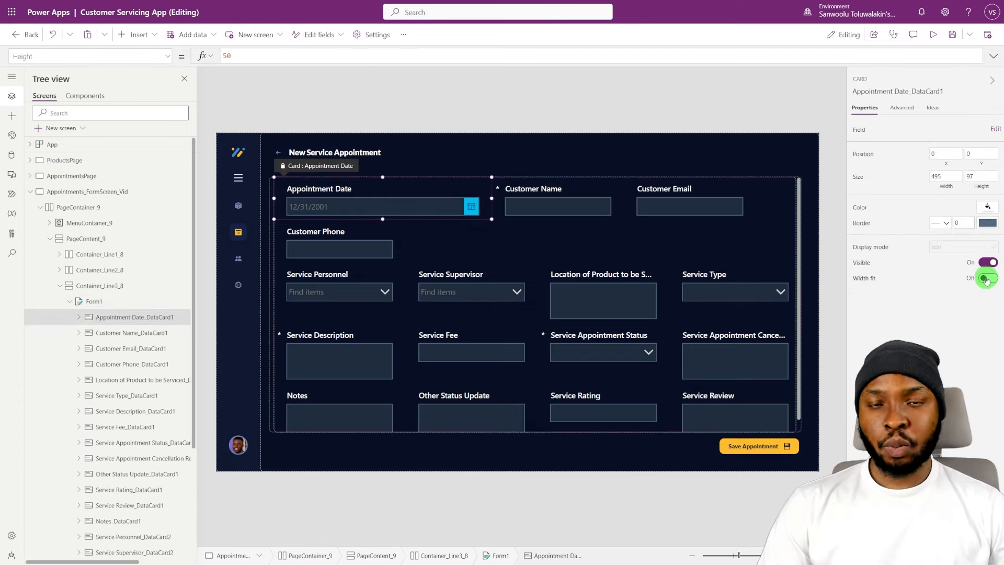
left_click(131, 333)
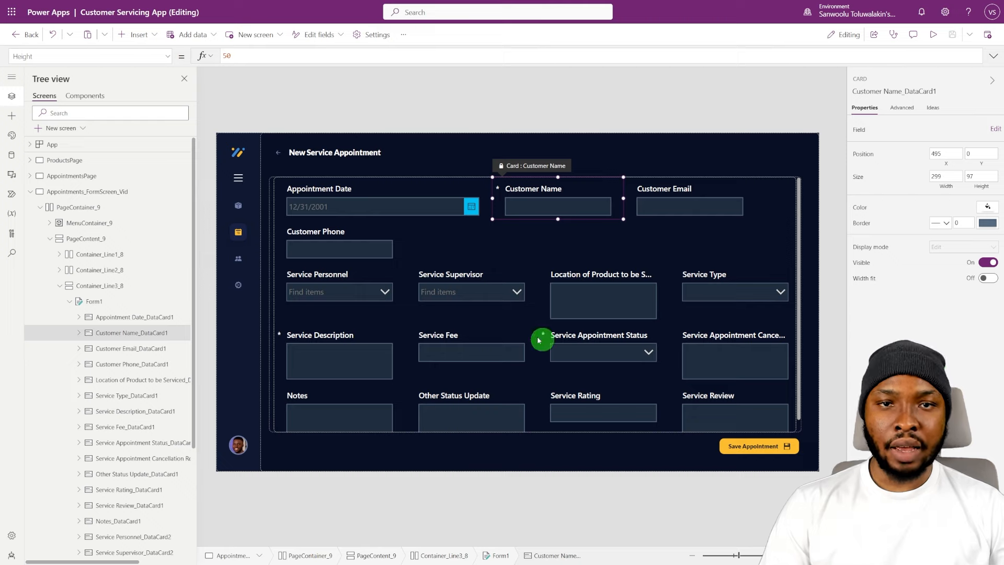
left_click(691, 191)
left_click(988, 278)
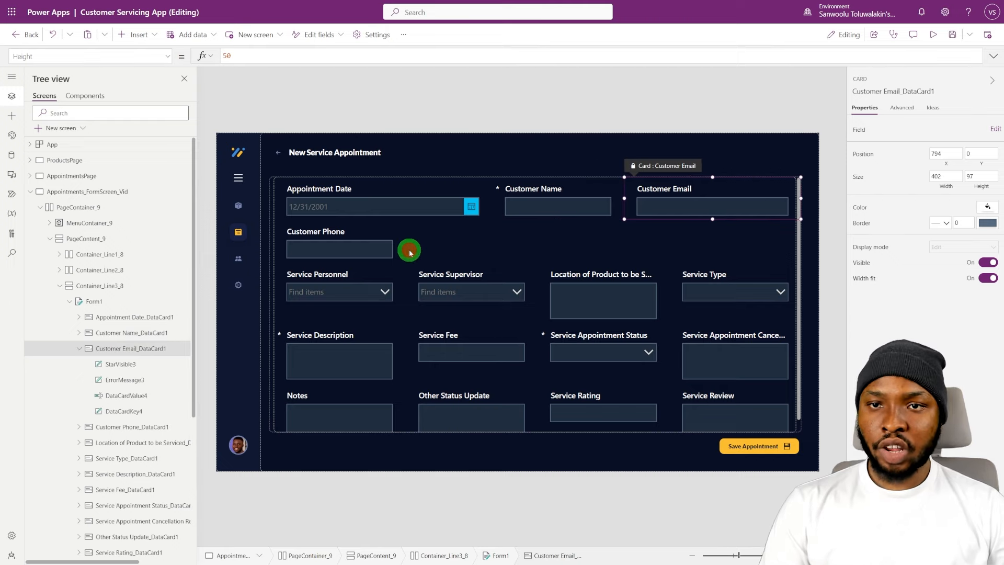
left_click(409, 253)
left_click(987, 278)
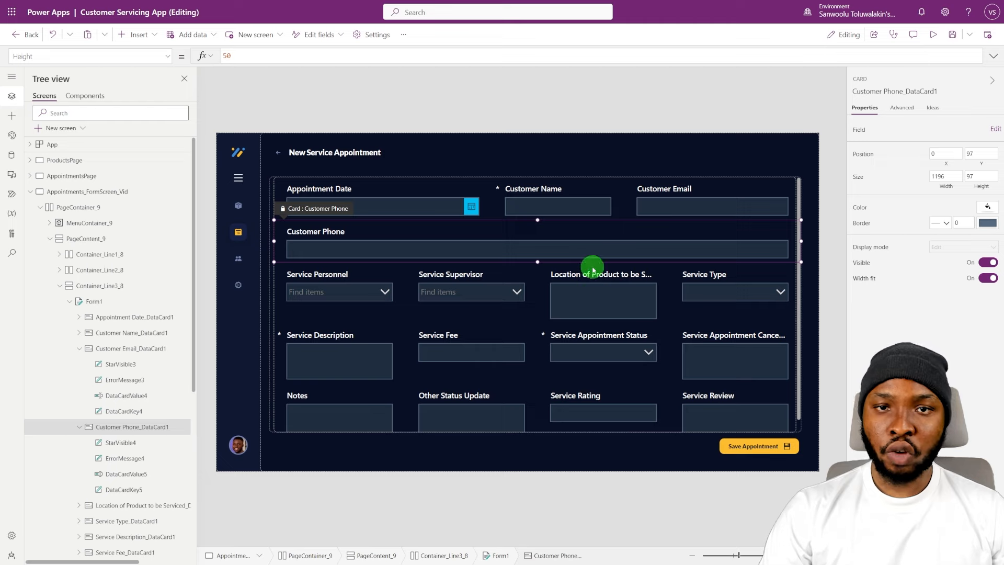
Step: Try a height of 80 for the Customer Phone text input and set it back to 40
left_click(583, 249)
left_click(965, 393)
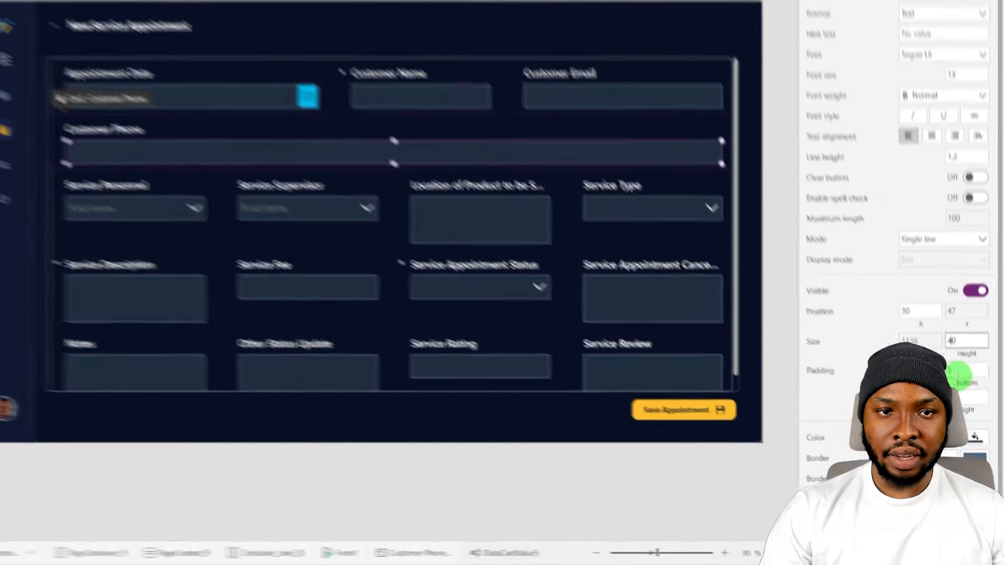
key("BackSpace")
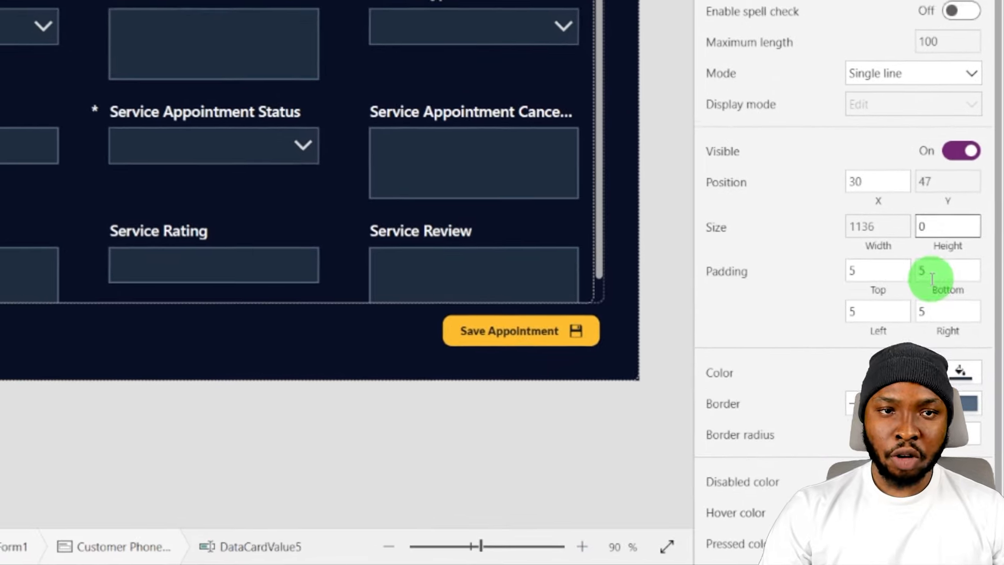
type("8")
left_click(756, 319)
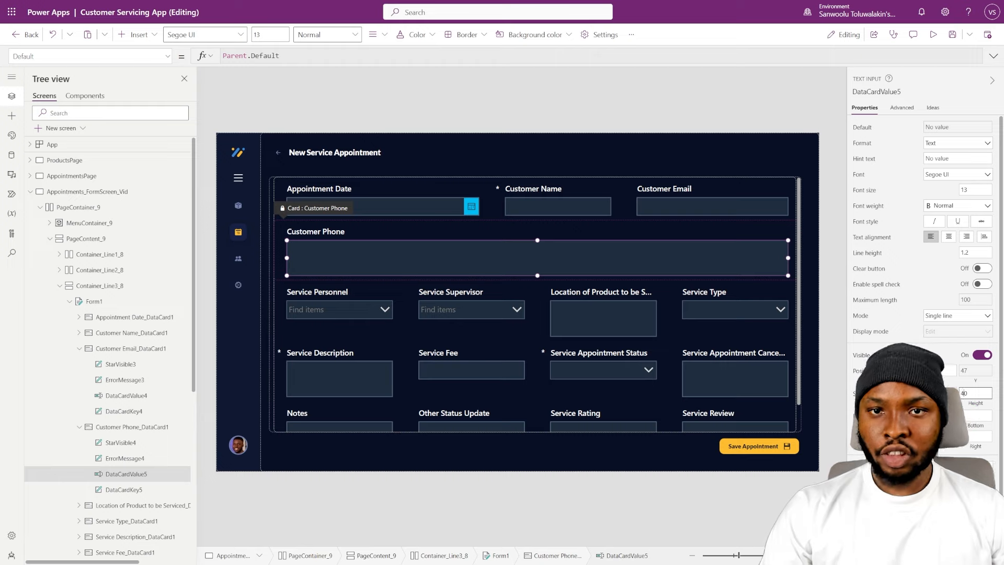
key("Return")
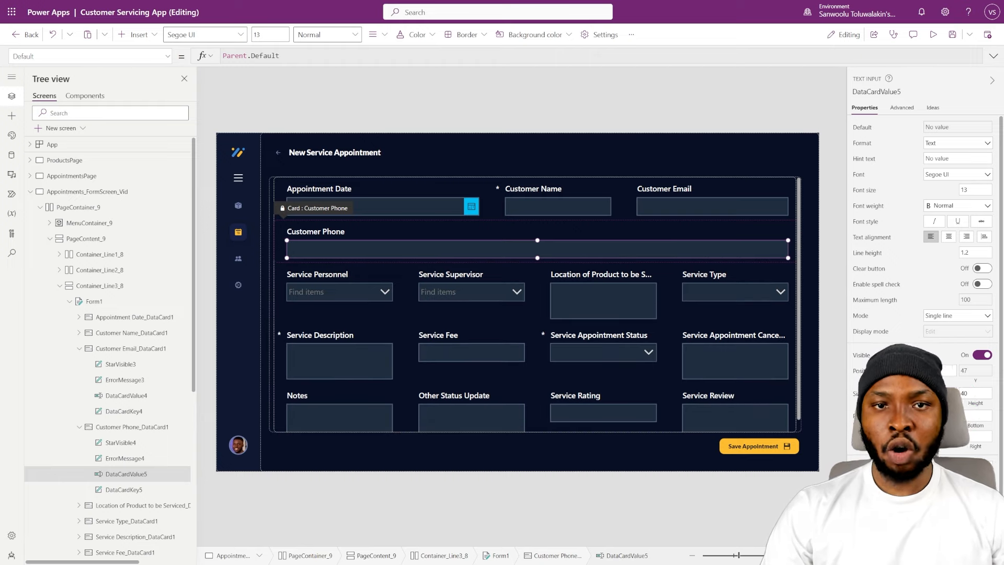
Step: Stretch the Customer Phone card to a height of about 252 and turn on Snap to columns for Form1
left_click(128, 427)
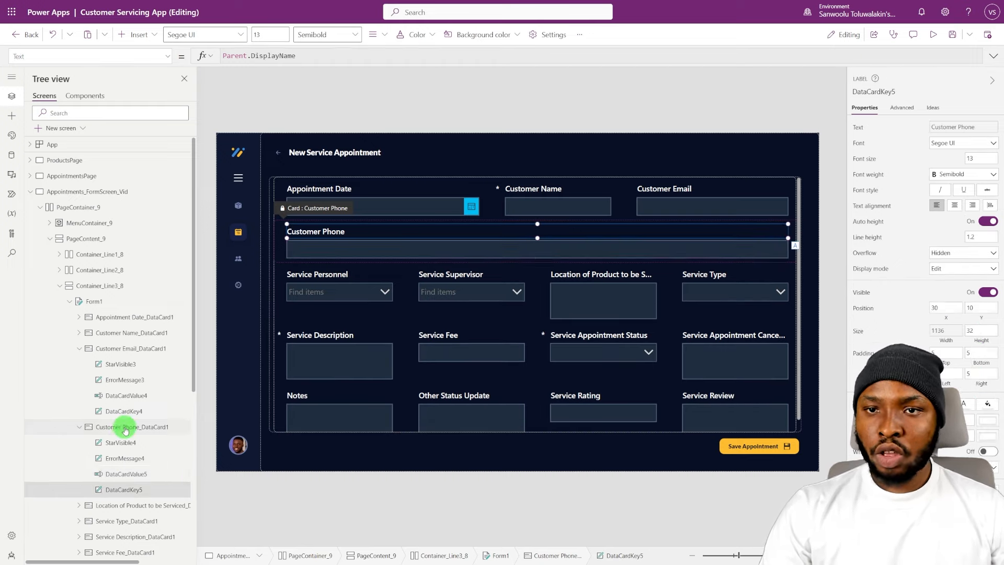
left_click_drag(536, 264, 536, 331)
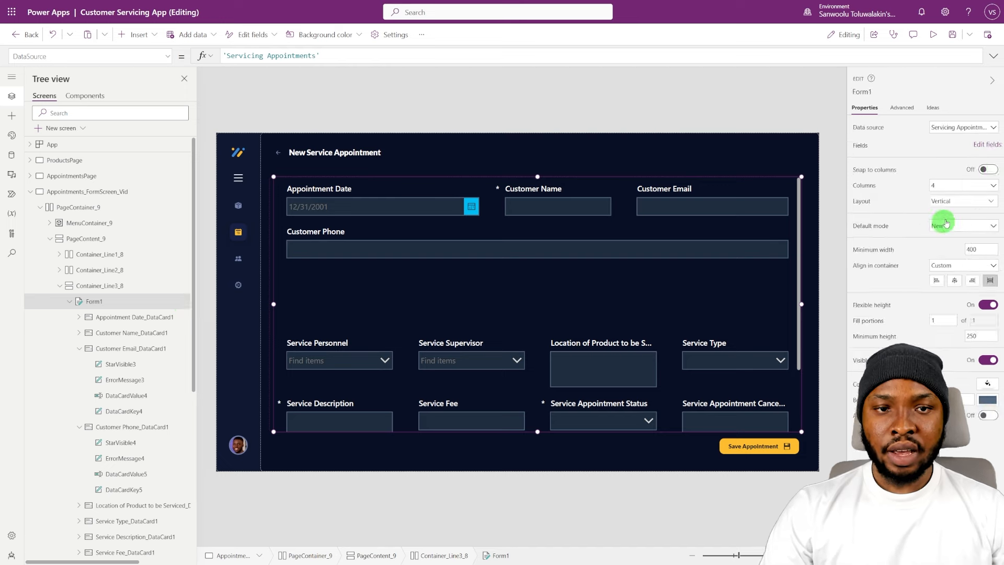
left_click(988, 169)
left_click(517, 327)
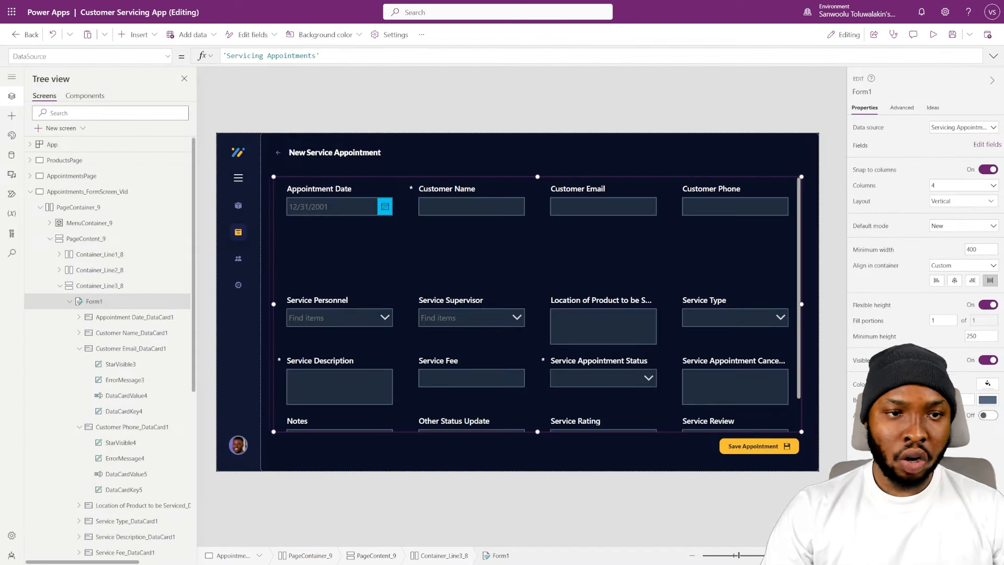
Step: Replace the Customer Phone card's height value, entering 3
left_click(698, 237)
left_click_drag(980, 178, 938, 173)
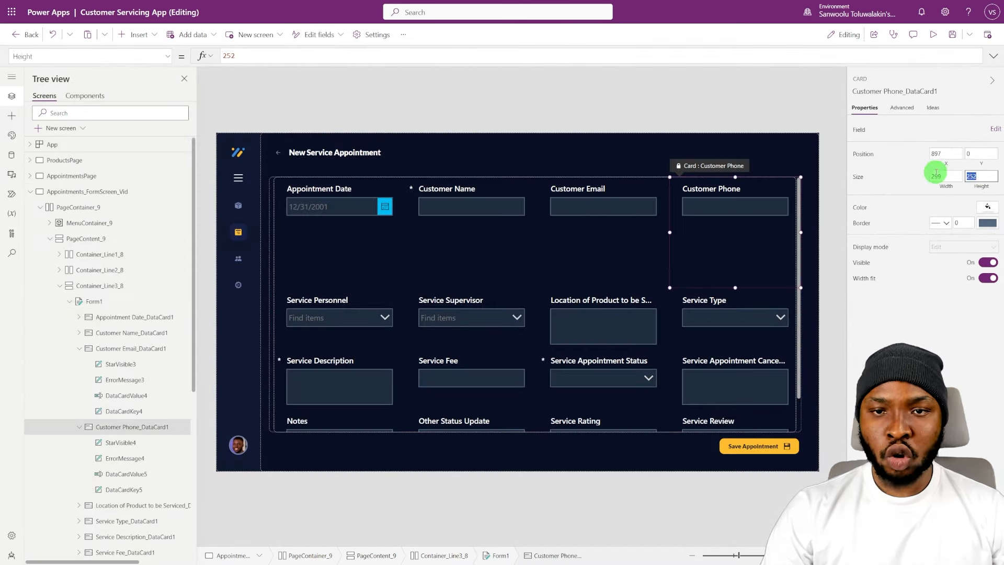
type("3")
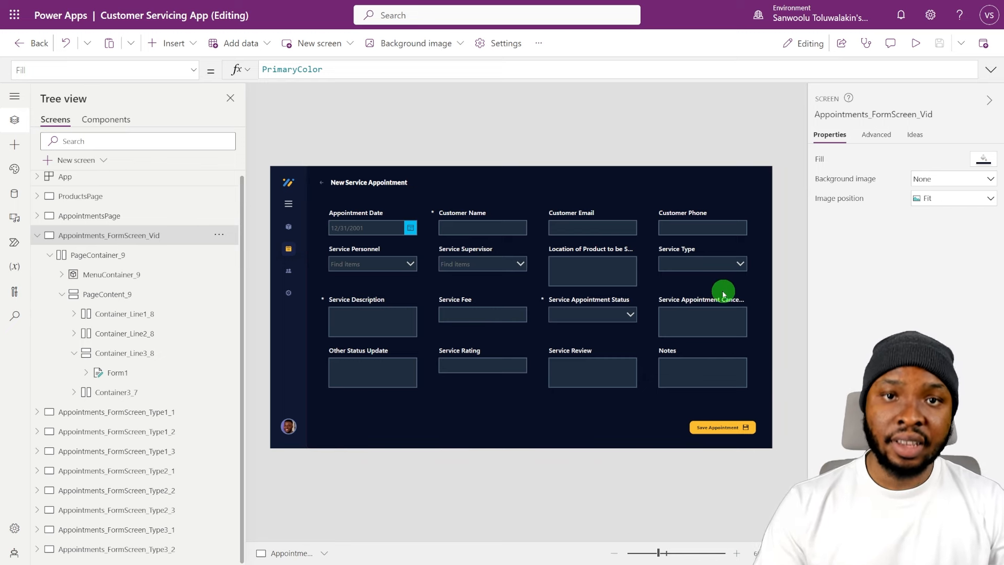
Step: Expand Form1 and unlock the Appointment Date card's properties for editing
left_click(86, 372)
left_click(163, 393)
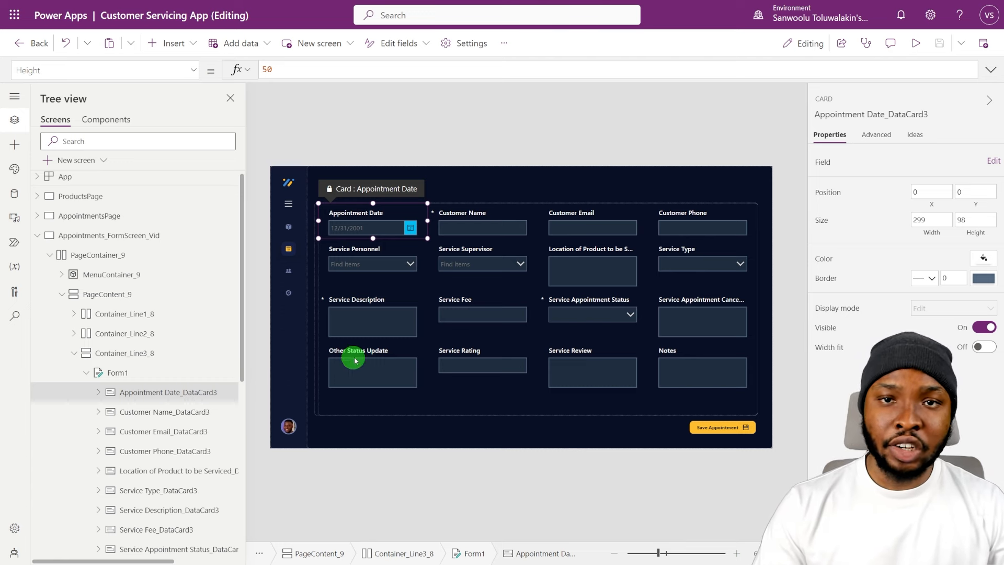
left_click(877, 137)
left_click(829, 159)
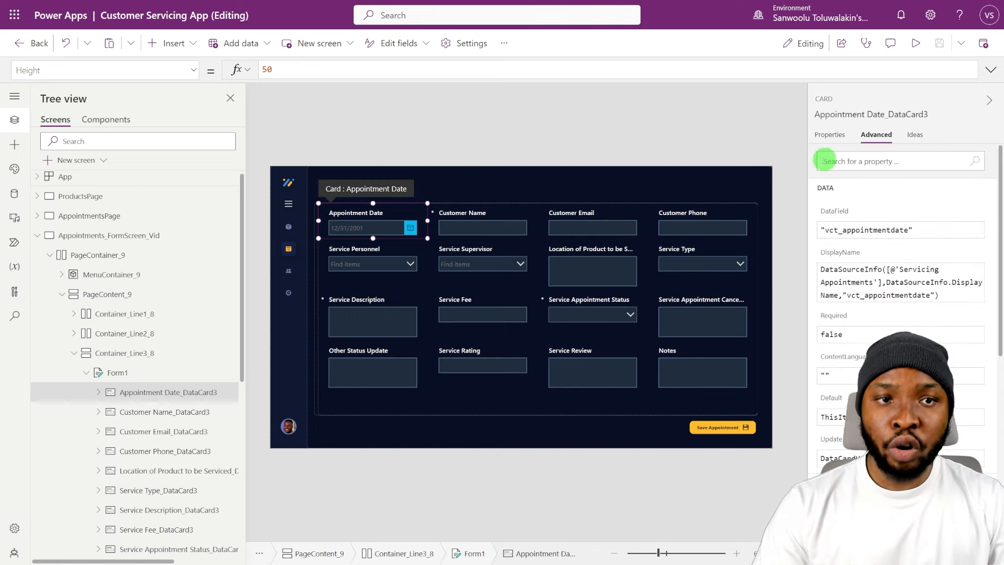
Step: Unlock the properties of the Customer Name card, continuing with the Customer Email and Customer Phone cards
left_click(157, 411)
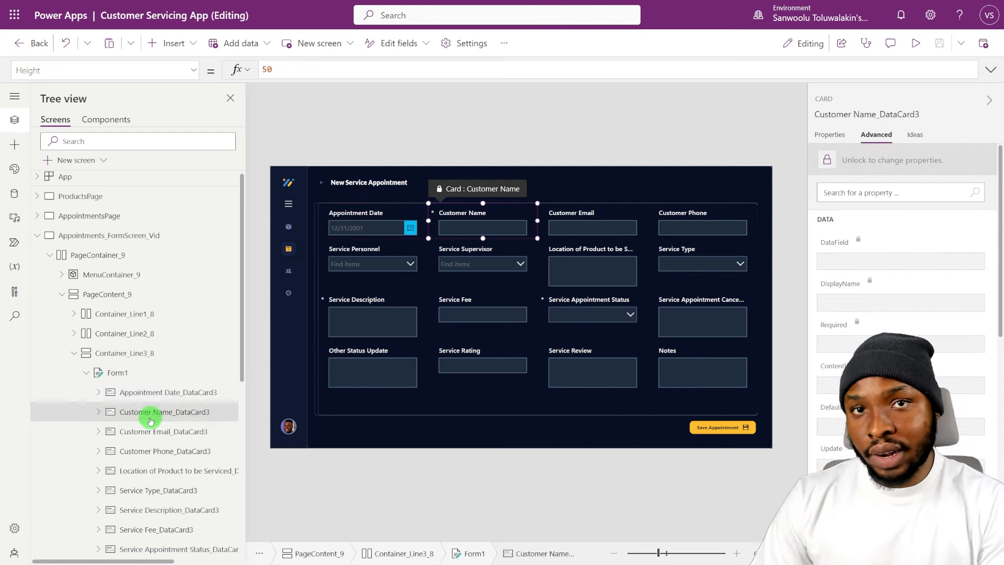
left_click(226, 414)
left_click(250, 434)
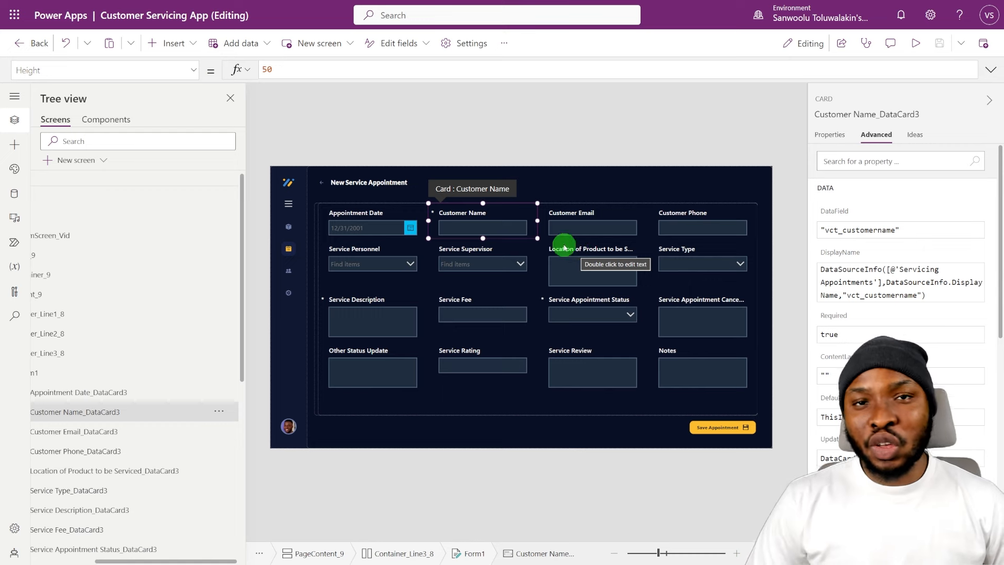
left_click(578, 220)
left_click(730, 215)
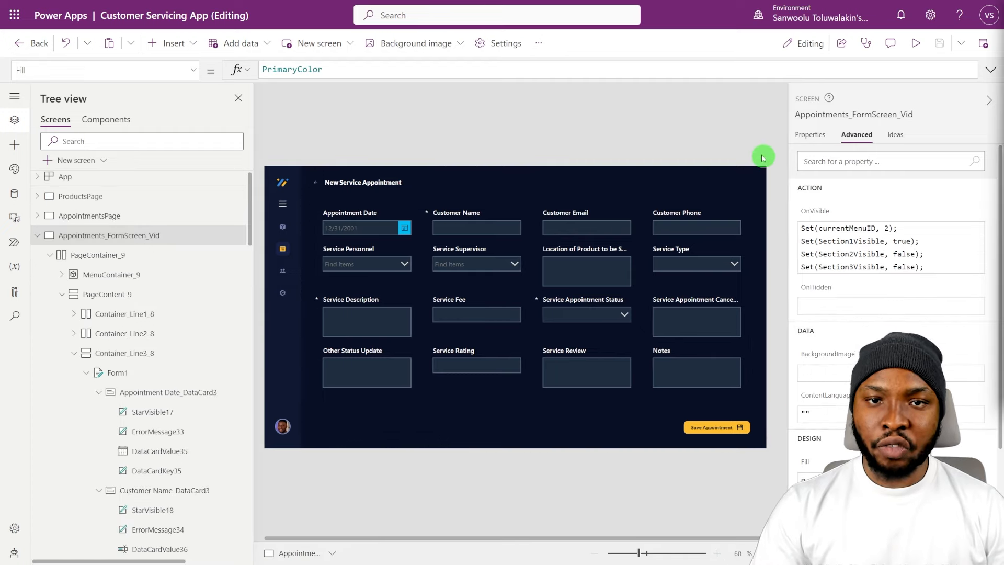
Step: Preview the app to check how the form fields align with the page title, and return to editing
left_click(915, 43)
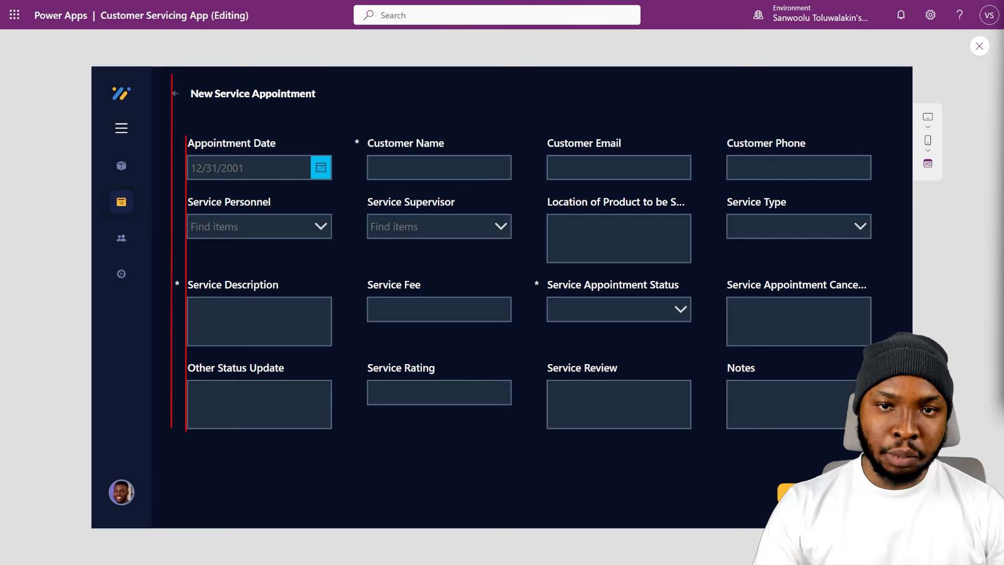
left_click(980, 49)
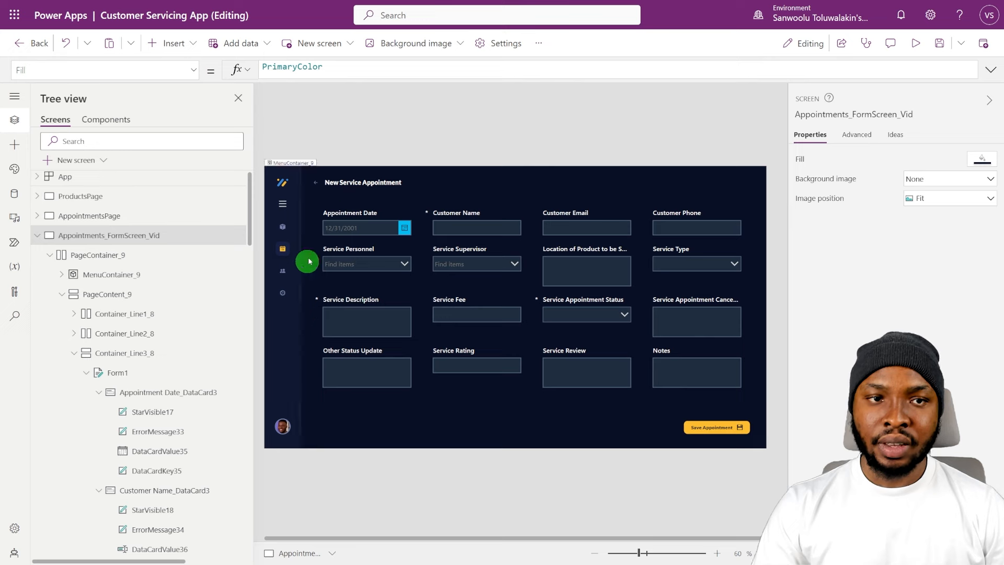
Step: Inspect the Visible formula of the Appointment Date card's star label, and select that card's date picker and title label
left_click(345, 215)
left_click(156, 413)
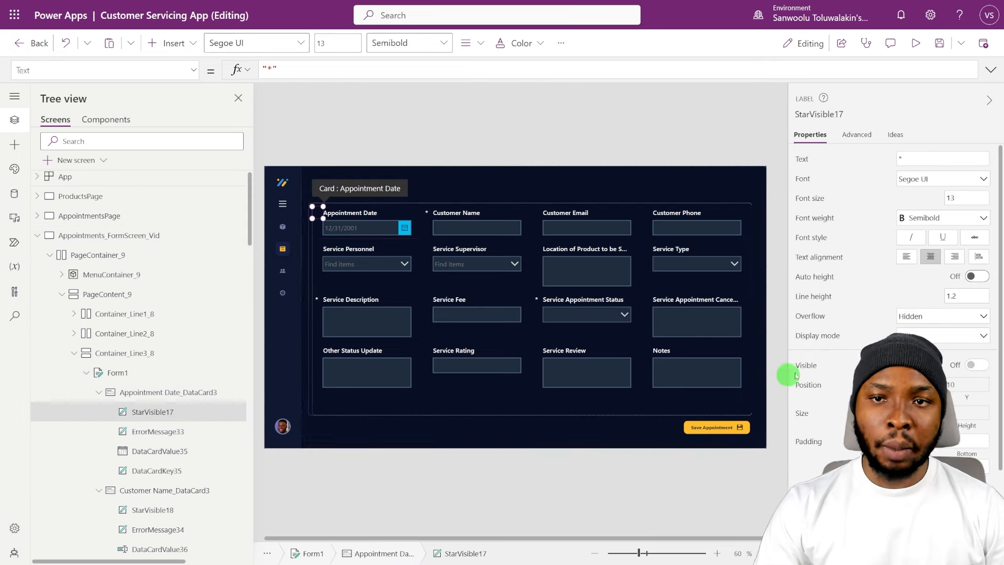
left_click(814, 364)
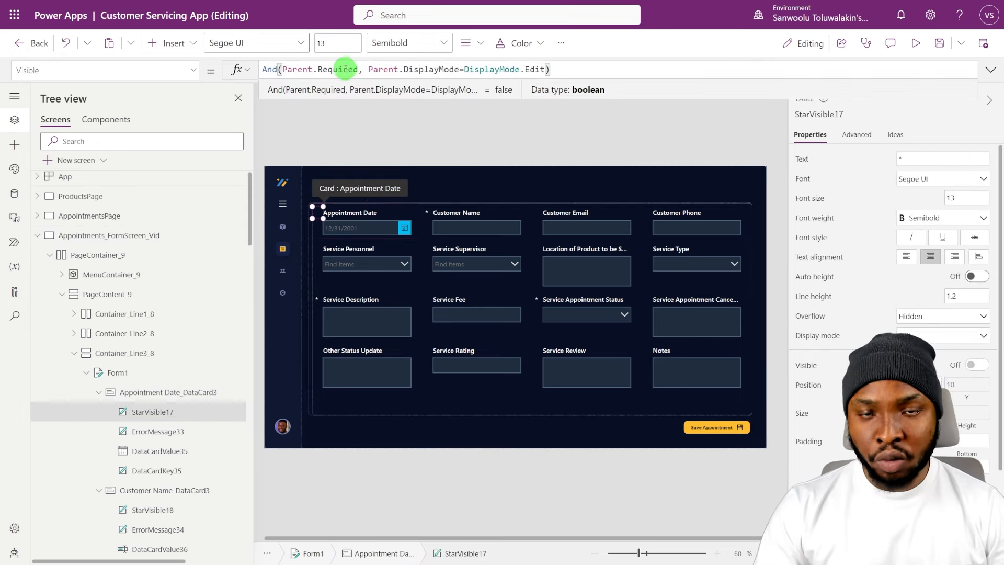
left_click(161, 395)
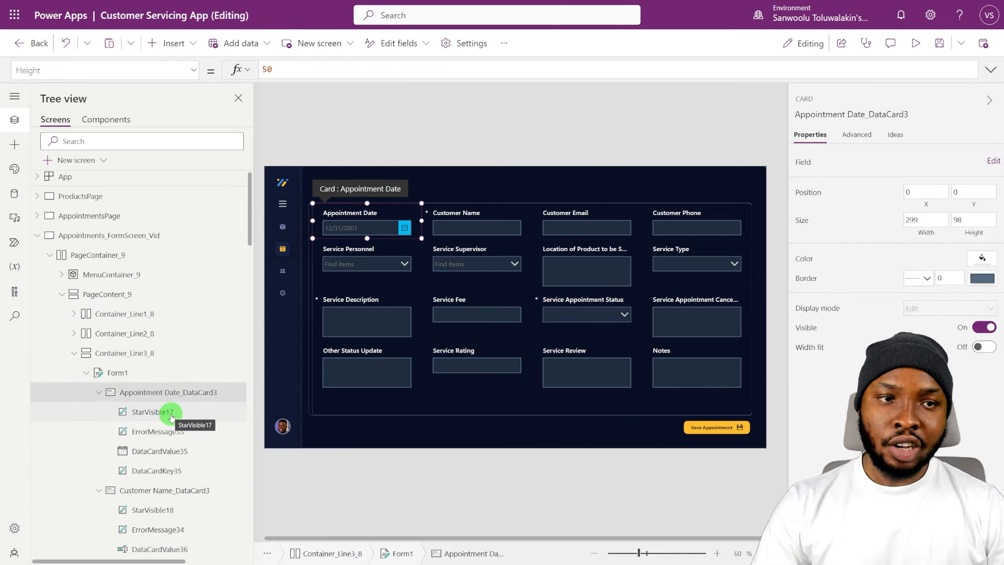
left_click(172, 413)
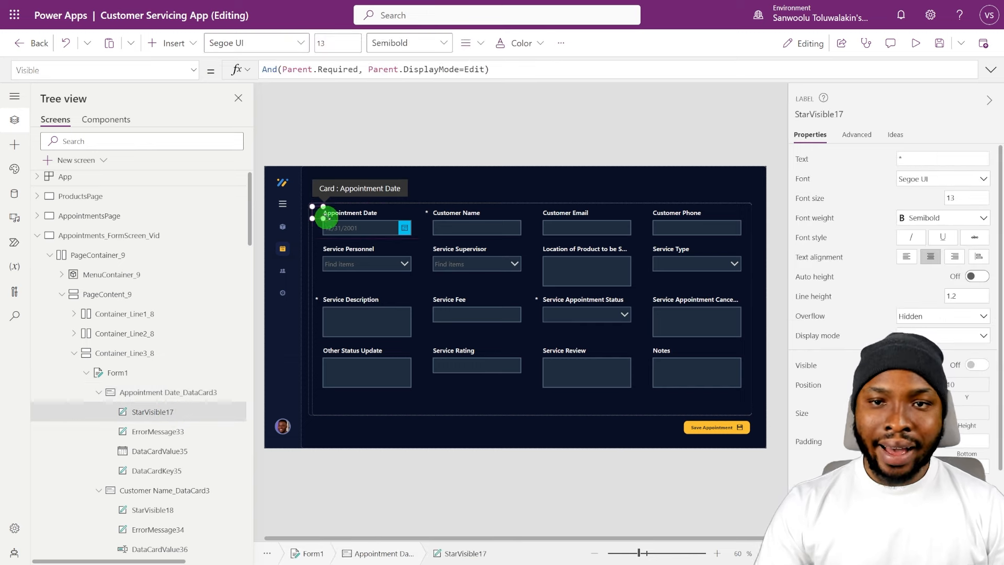
left_click(168, 451)
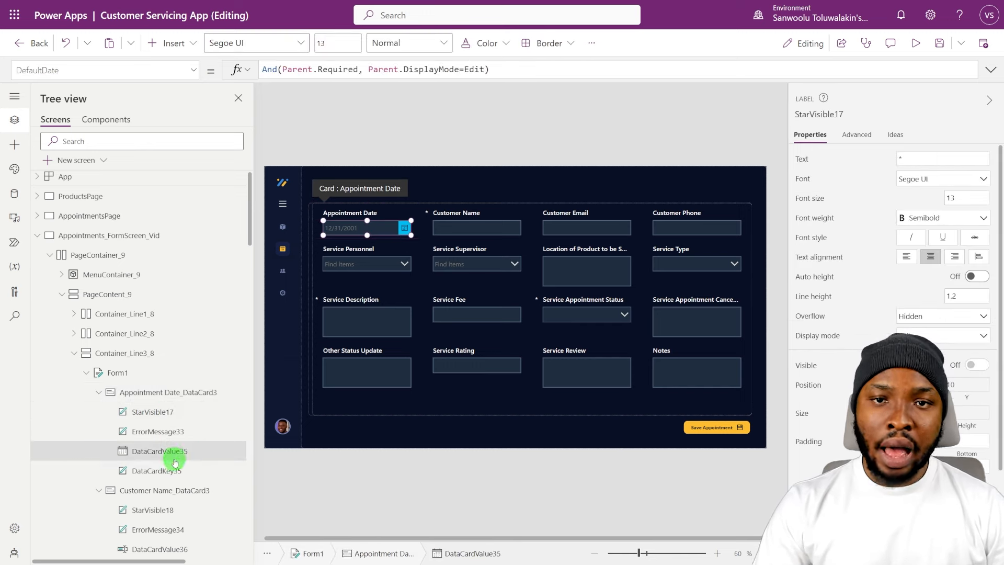
left_click(157, 471, "ctrl")
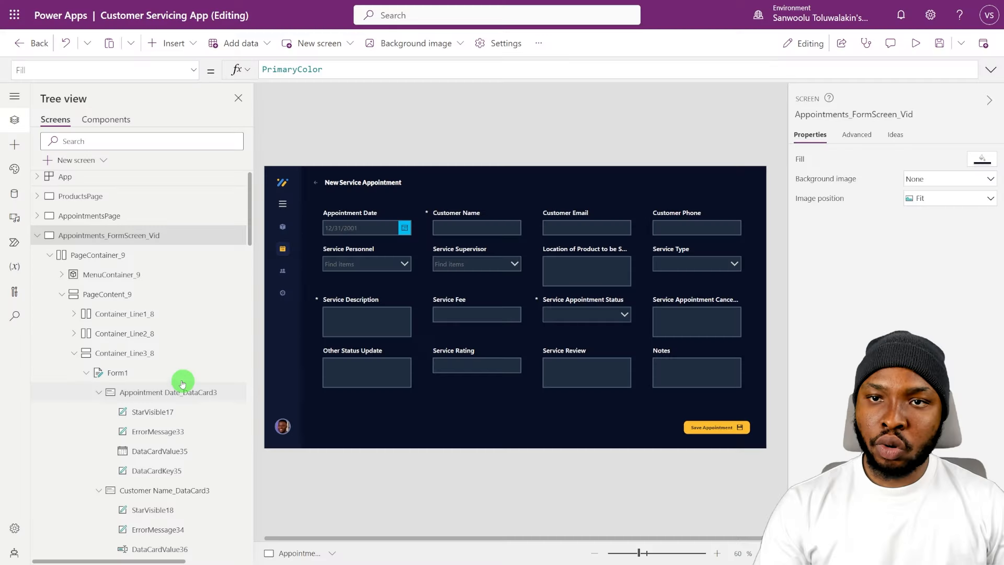
Step: Try the Horizontal layout on Form1 and undo it
left_click(188, 373)
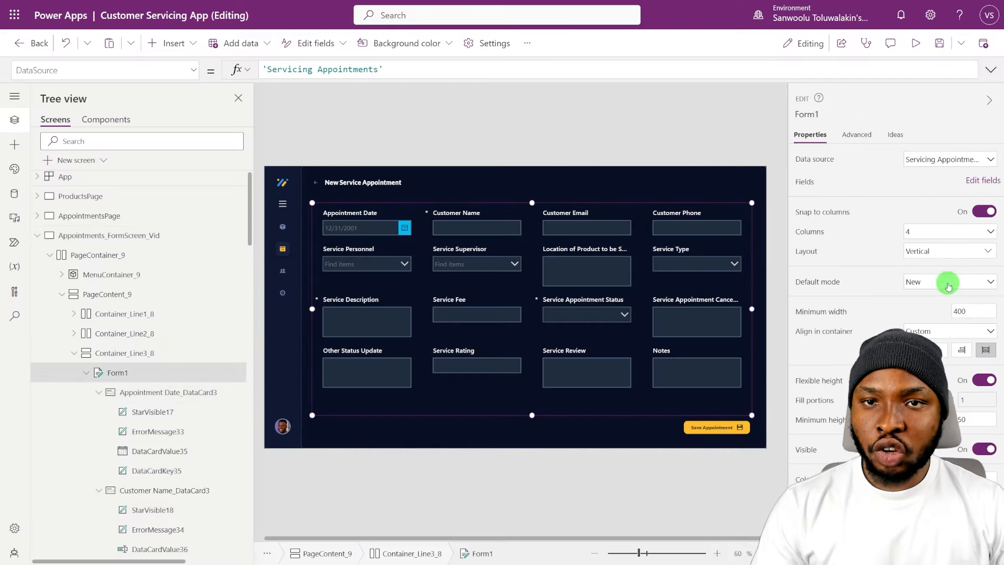
left_click(948, 252)
left_click(960, 335)
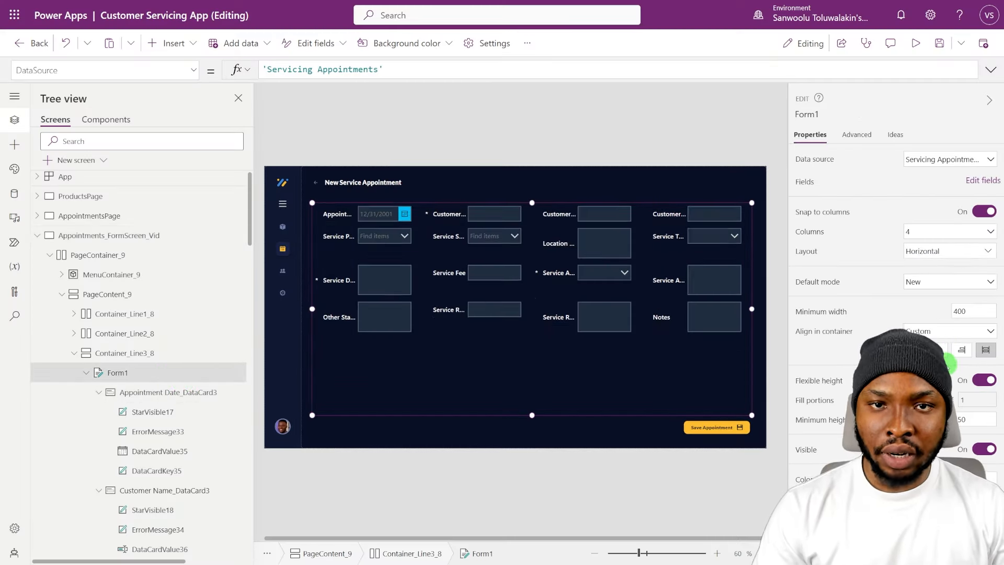
left_click(87, 43)
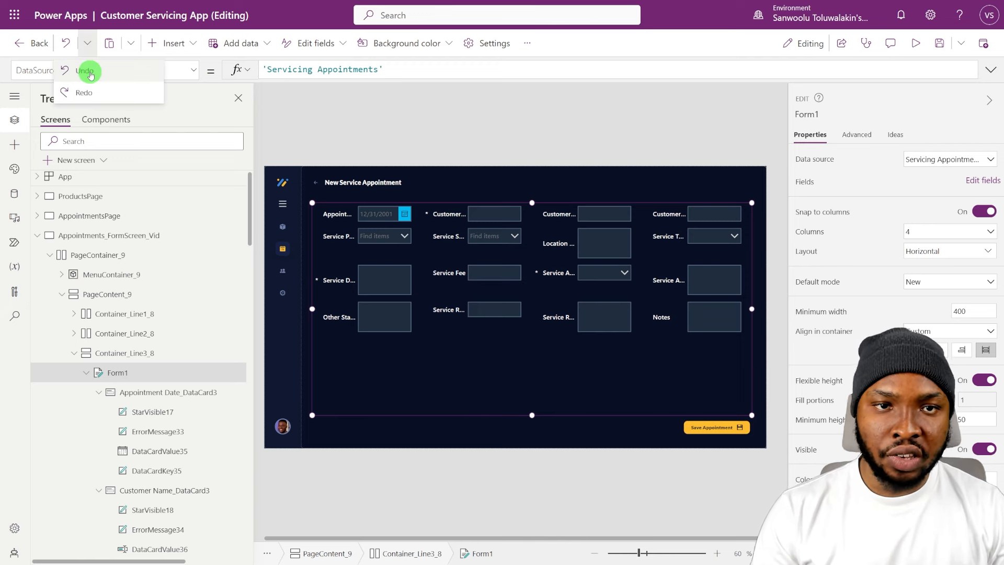
left_click(66, 43)
Step: With the value and title controls of all Form1 cards selected, set their X position to 5
scroll(159, 332, "down", 4)
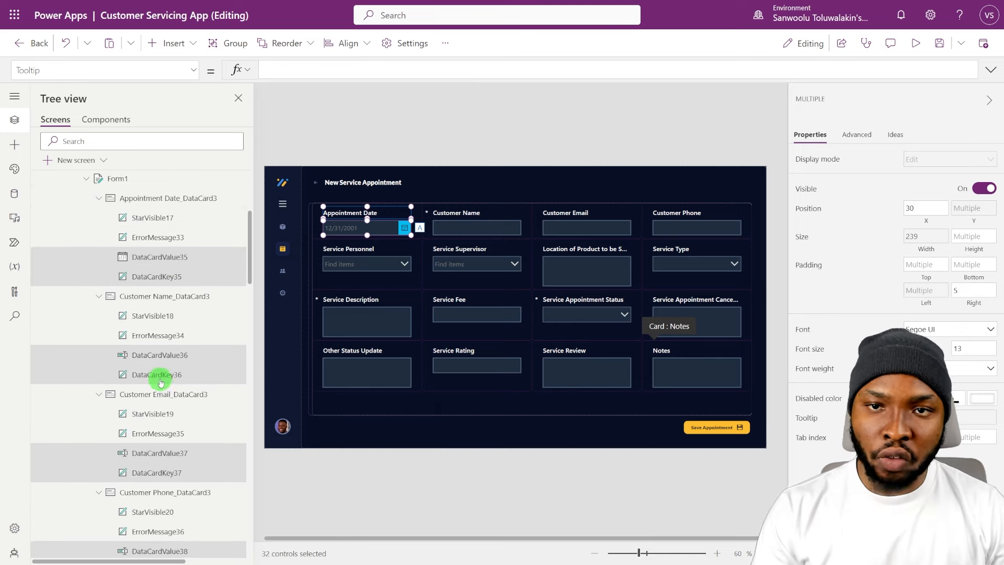
scroll(162, 277, "down", 2)
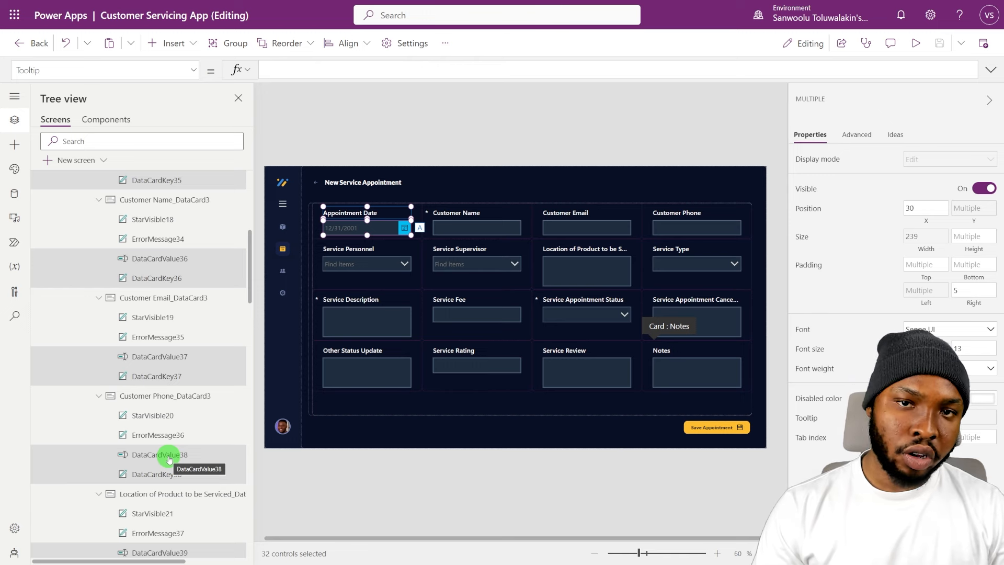
scroll(168, 459, "up", 4)
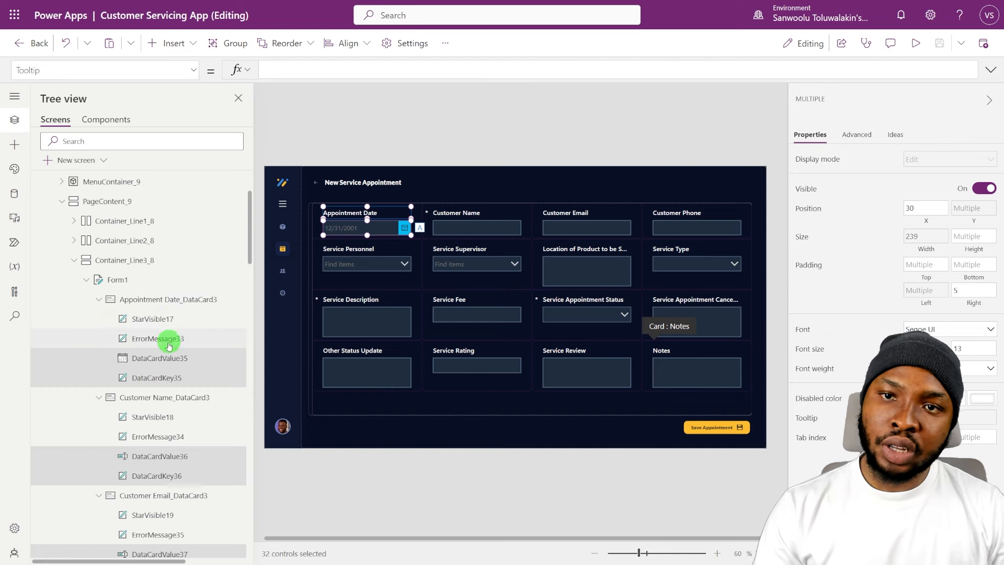
left_click(159, 359, "ctrl")
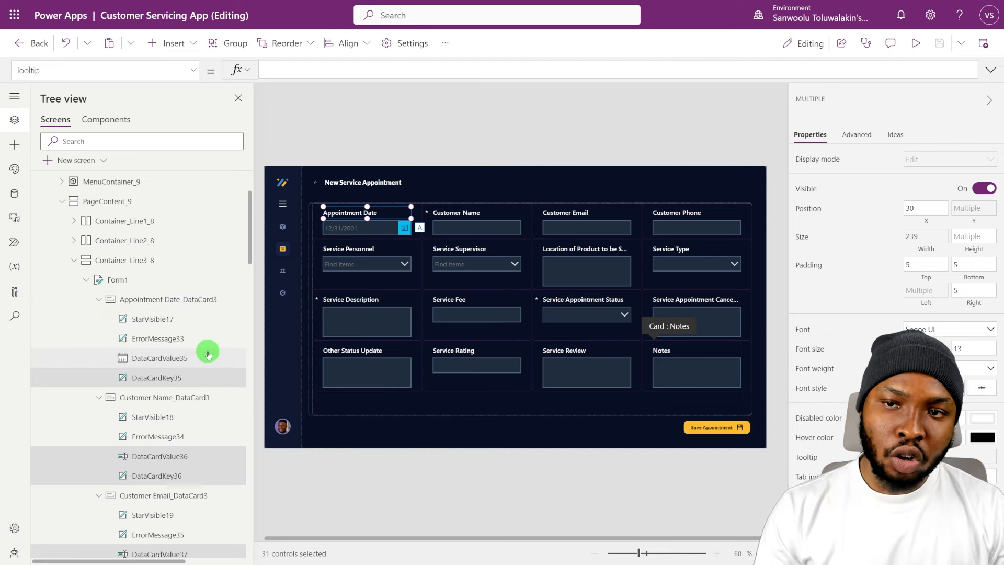
left_click(159, 357, "ctrl")
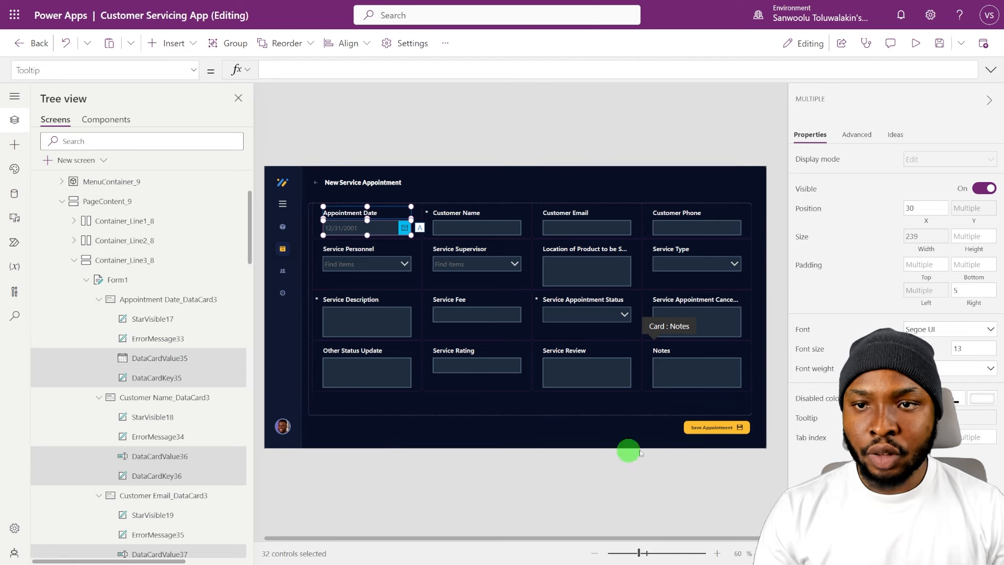
double_click(926, 208)
type("5")
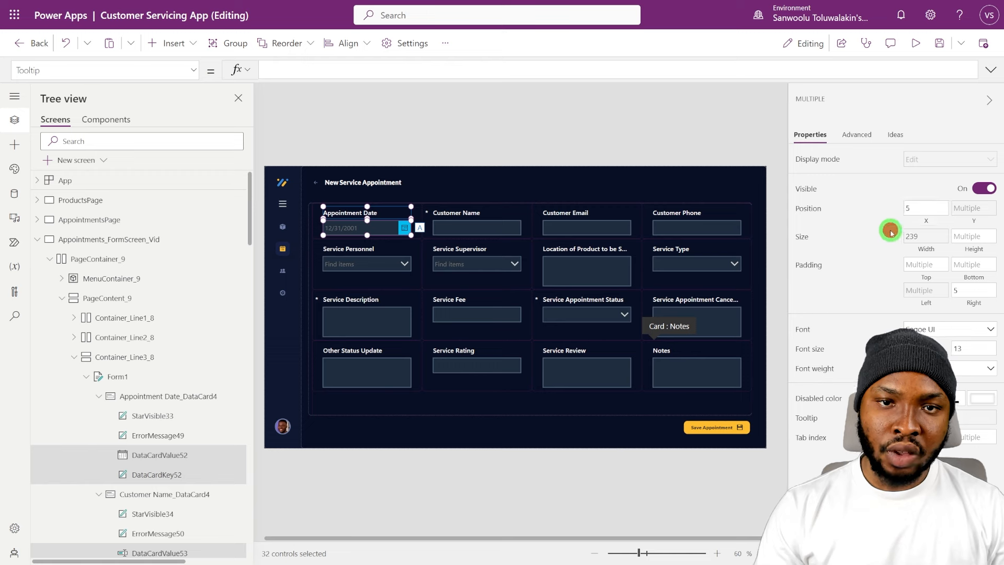
Step: Set the Width formula of the selected card controls to Parent.Width - 30
left_click(923, 235)
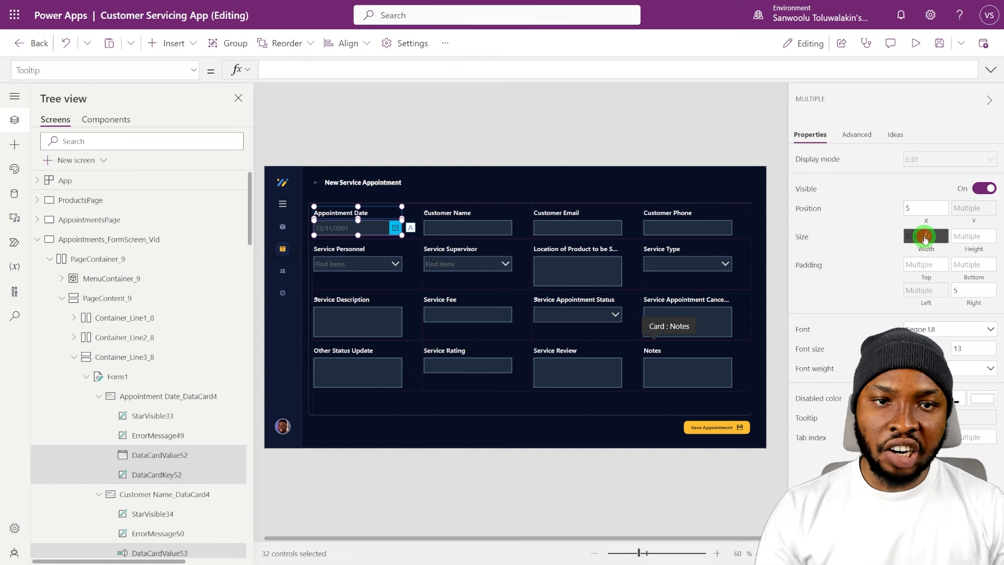
left_click(345, 69)
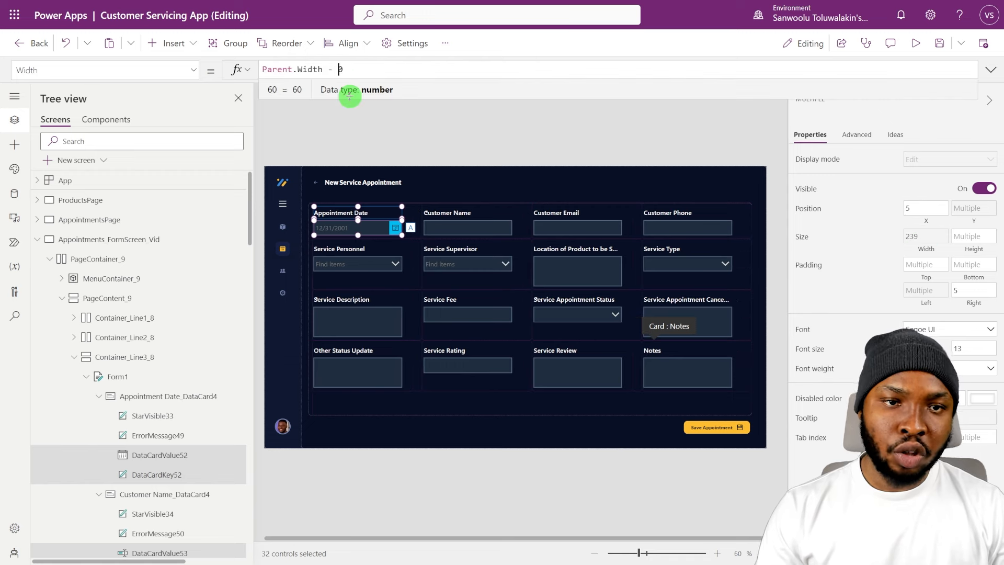
type("3")
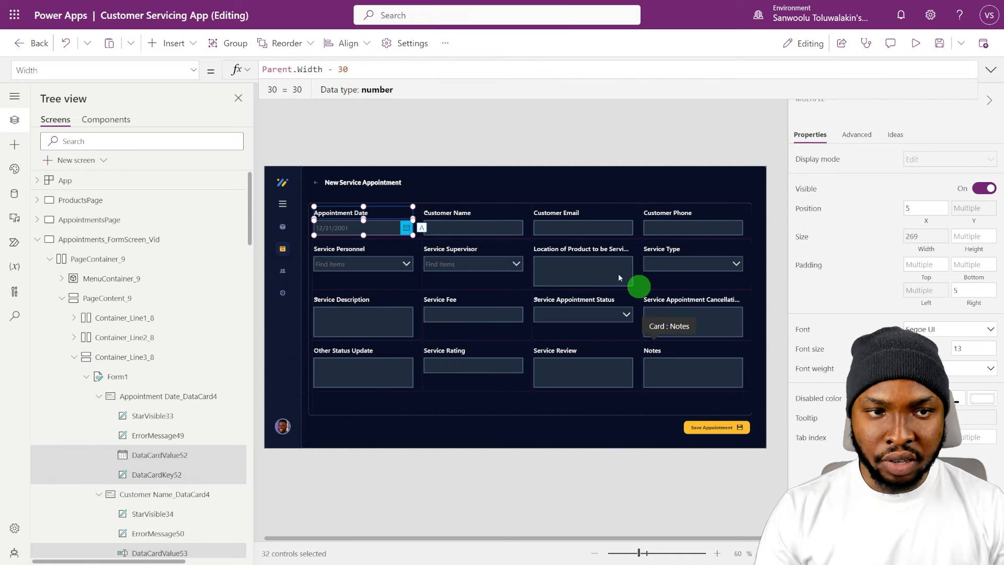
Step: Remove the DataCardValue control of every Form1 card from the selection, keeping only the DataCardKey labels selected
left_click(161, 455, "ctrl")
scroll(163, 418, "down", 2)
left_click(164, 362, "ctrl")
left_click(170, 456, "ctrl")
scroll(179, 418, "down", 3)
left_click(175, 265, "ctrl")
left_click(177, 368, "ctrl")
left_click(168, 466, "ctrl")
scroll(168, 434, "down", 2)
left_click(166, 365, "ctrl")
left_click(166, 463, "ctrl")
scroll(166, 435, "down", 3)
left_click(166, 270, "ctrl")
left_click(172, 369, "ctrl")
left_click(178, 466, "ctrl")
scroll(176, 434, "down", 2)
left_click(172, 368, "ctrl")
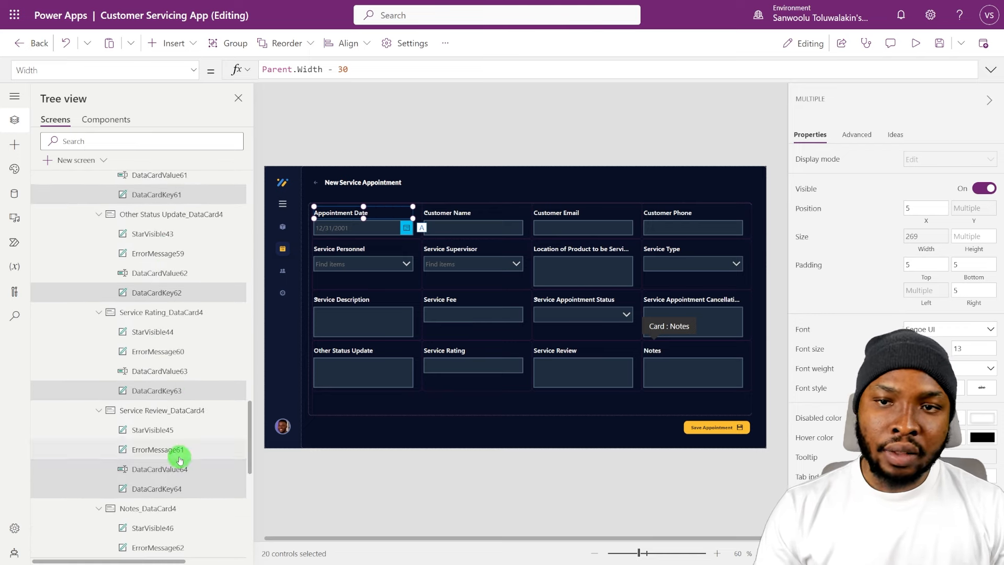
left_click(174, 460, "ctrl")
scroll(170, 418, "down", 3)
left_click(168, 273, "ctrl")
left_click(167, 374, "ctrl")
left_click(168, 472, "ctrl")
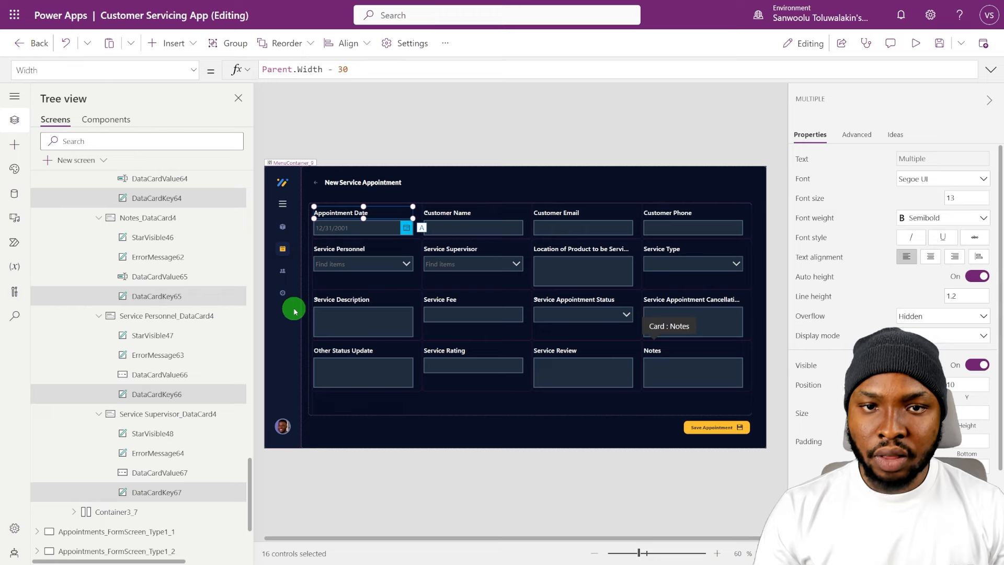
Step: Set the selected labels' Text to Parent.DisplayName & If(Parent.Required, "*") and preview the form
left_click(804, 160)
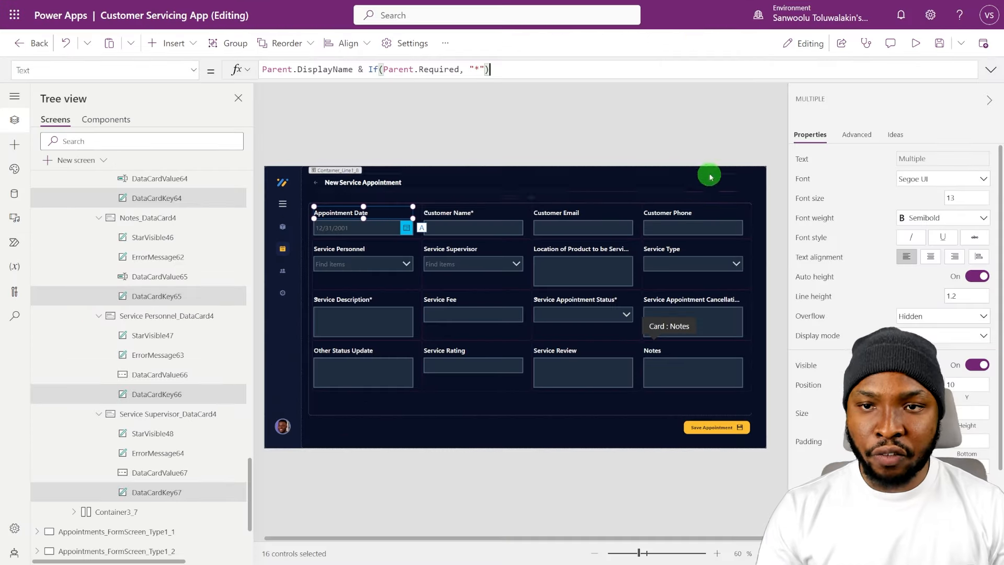
left_click(710, 174)
left_click(911, 47)
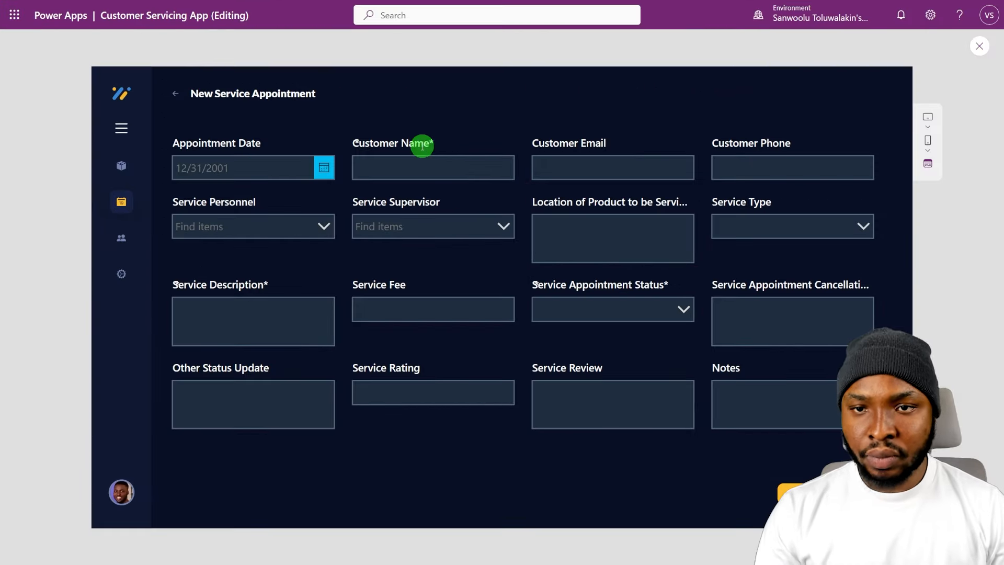
left_click(974, 47)
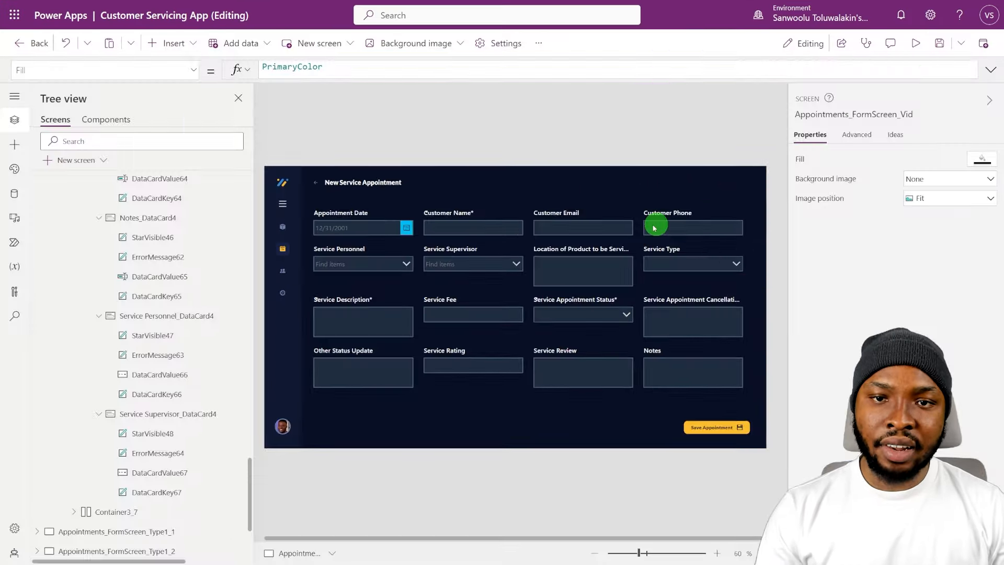
Step: Delete the StarVisible asterisk controls from the Form1 cards and set the X position of ErrorMessage49 to 5
left_click(427, 213)
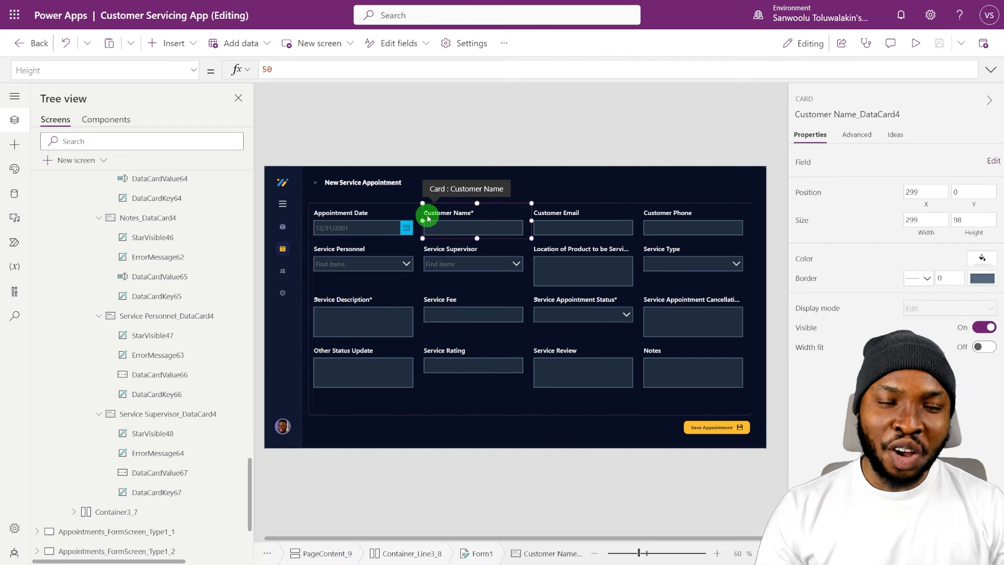
left_click(425, 213)
left_click(496, 387)
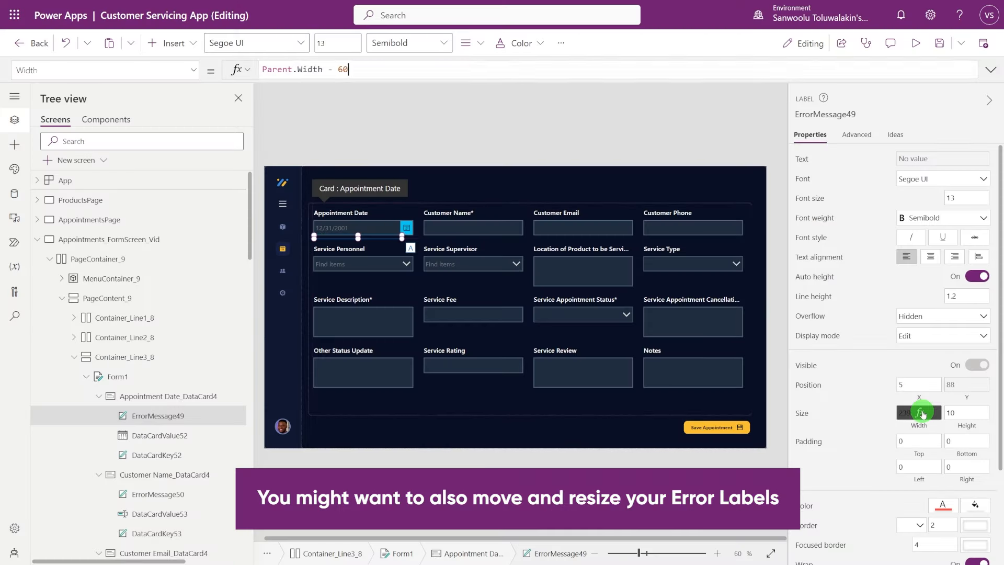
left_click(746, 285)
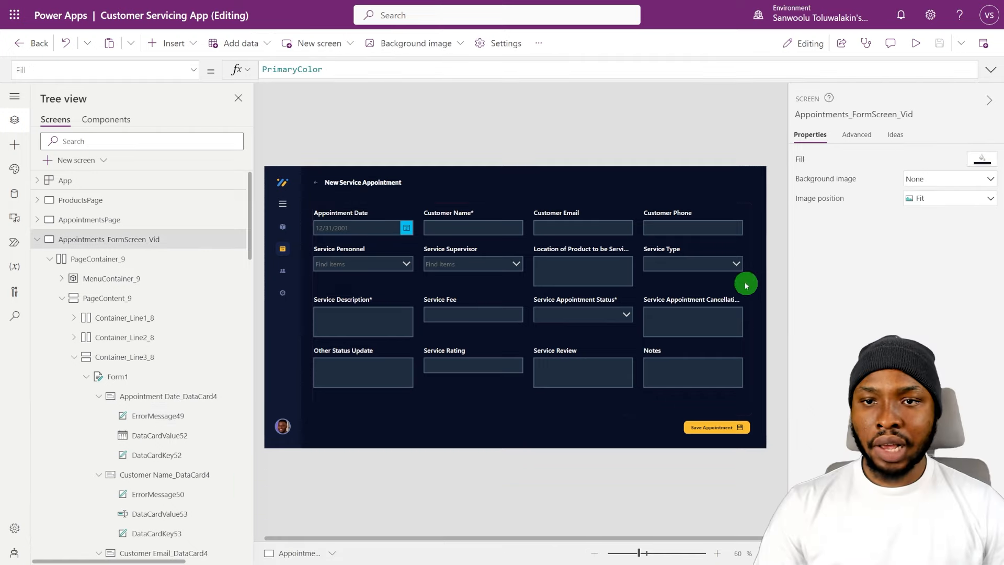
Step: Examine the color variables defined in the App object's OnStart formula
left_click(126, 180)
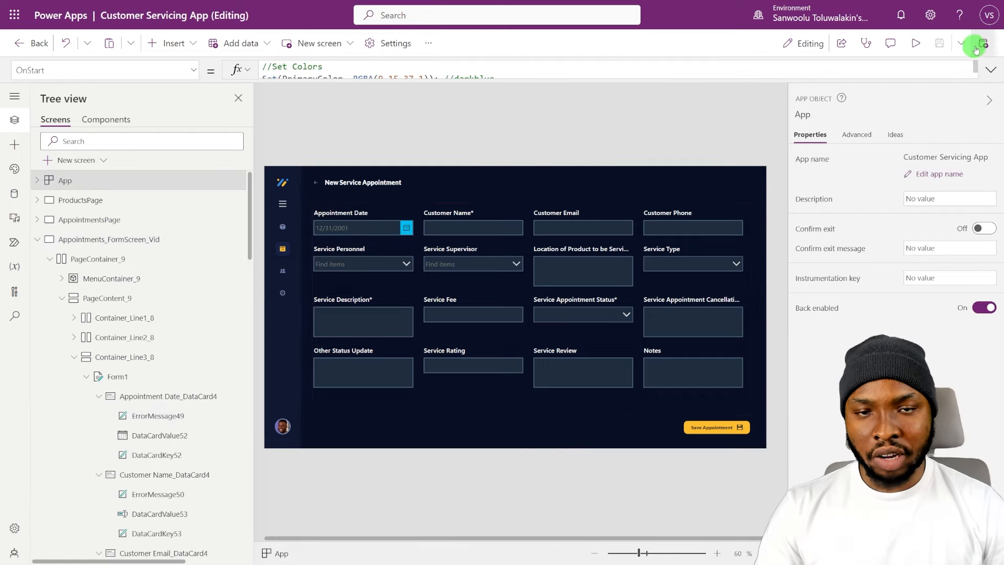
left_click(990, 70)
left_click_drag(495, 168, 497, 232)
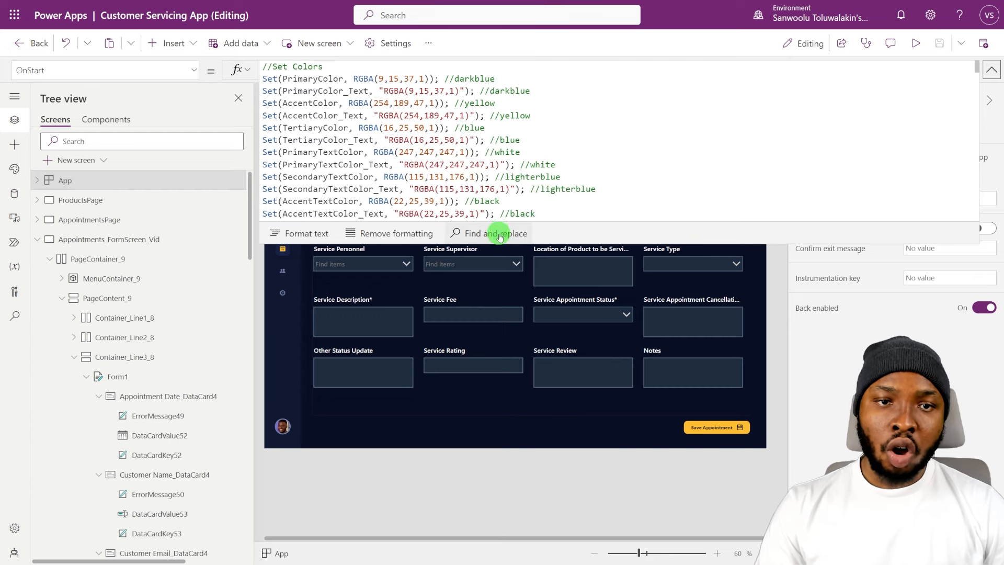
left_click_drag(562, 243, 560, 306)
left_click(623, 239)
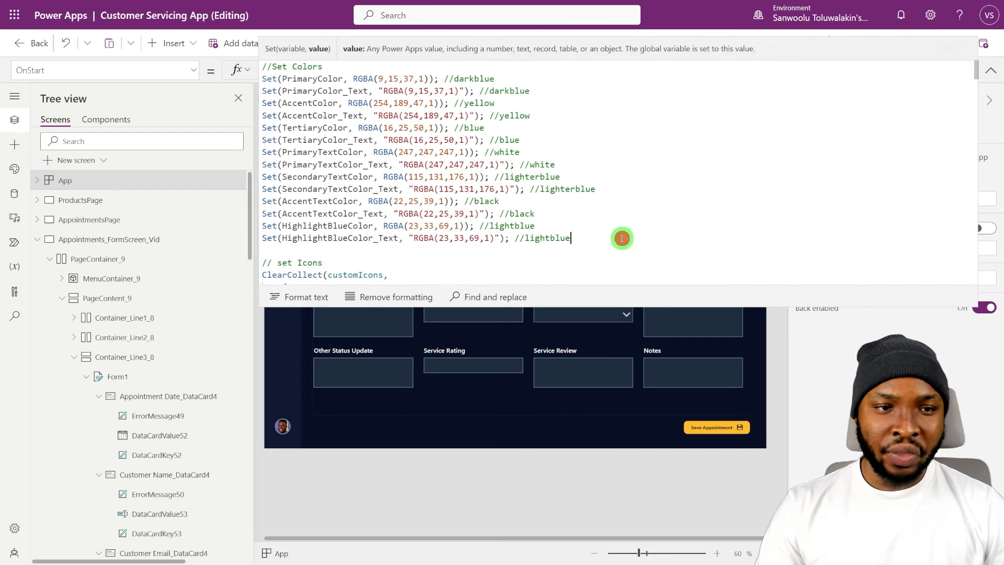
left_click_drag(622, 239, 262, 79)
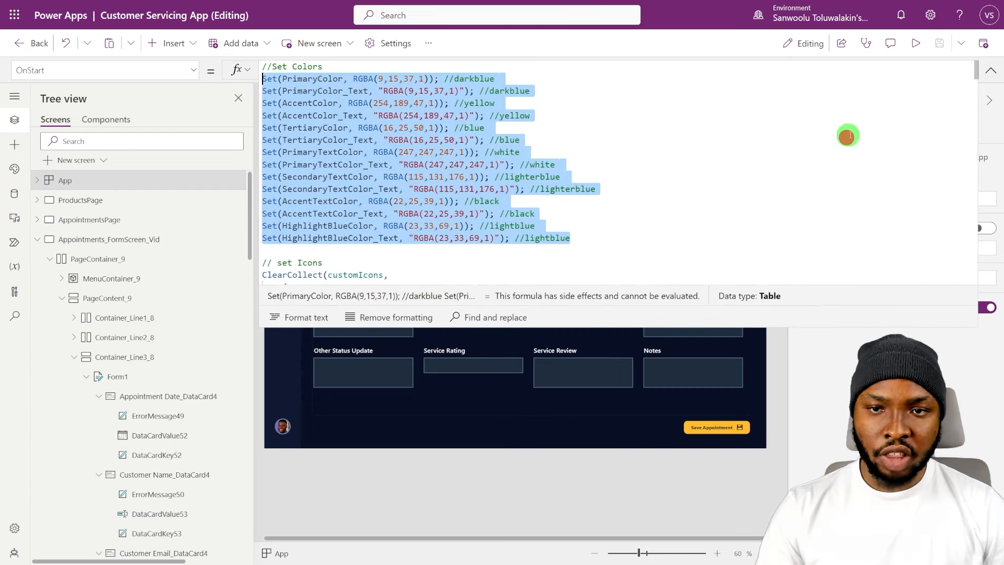
left_click(991, 73)
left_click(672, 481)
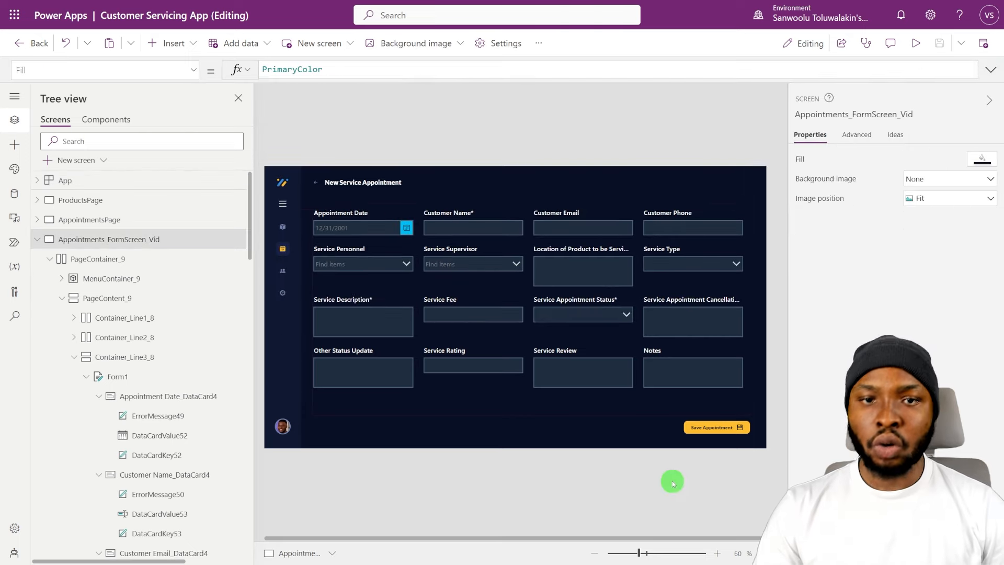
Step: With all DataCardKey labels of Form1 selected, set their Color to PrimaryTextColor
scroll(242, 404, "up", 10)
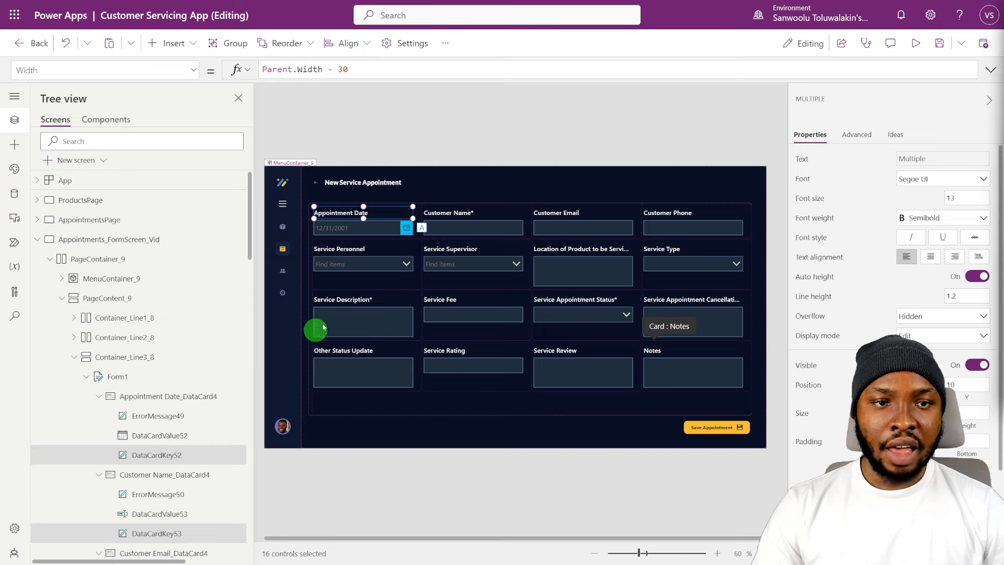
scroll(811, 376, "down", 3)
left_click(804, 387)
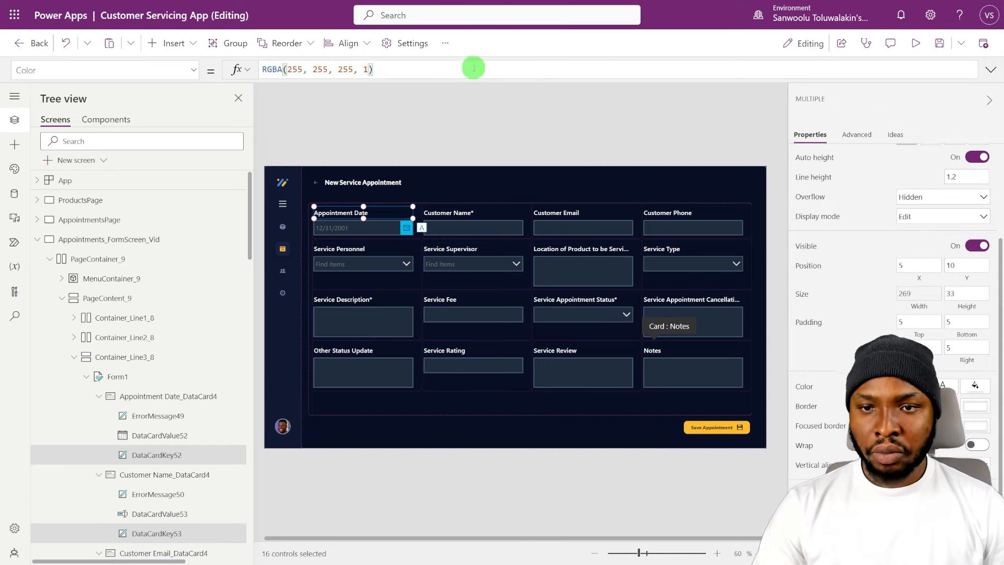
triple_click(449, 71)
type("primar")
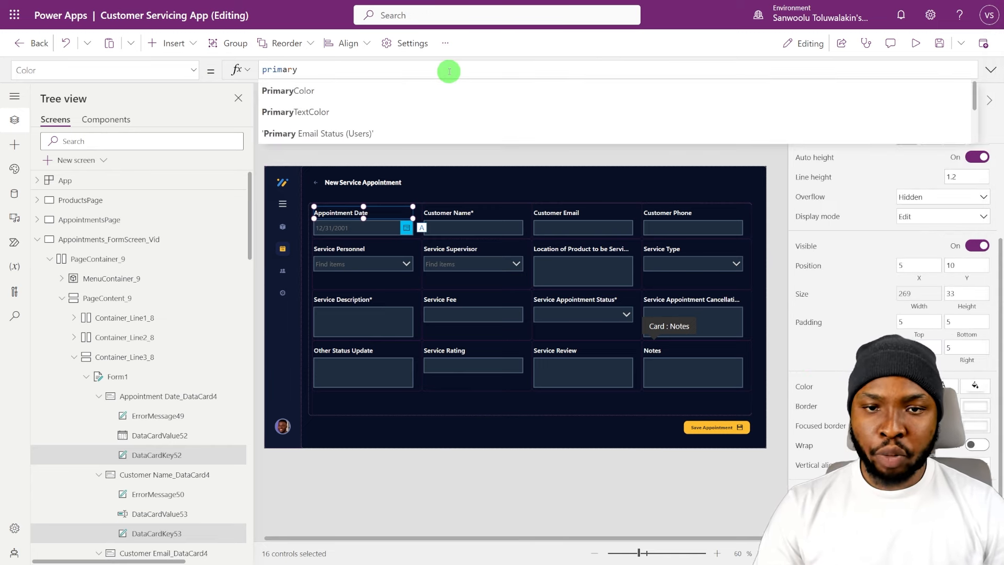
type("y")
key("Down")
key("Tab")
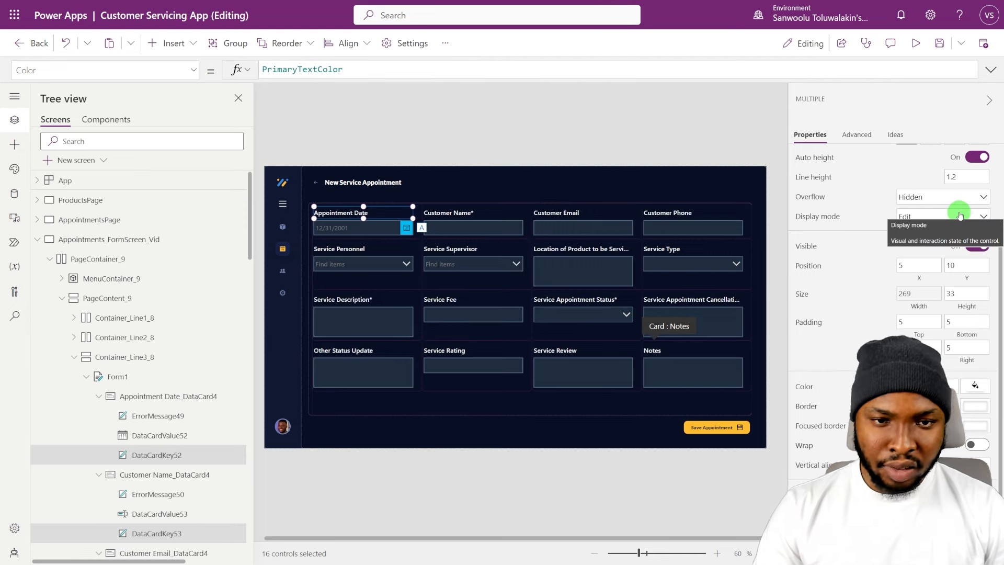
Step: Set the selected labels' font size to 8 and their font to Lato
scroll(942, 219, "up", 3)
left_click(963, 197)
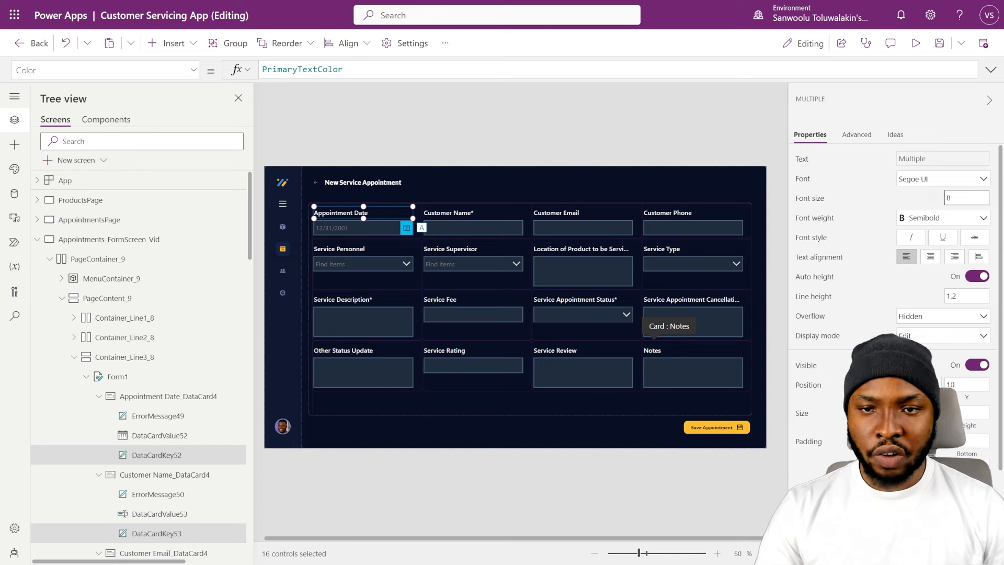
type("8")
left_click(936, 178)
left_click(927, 272)
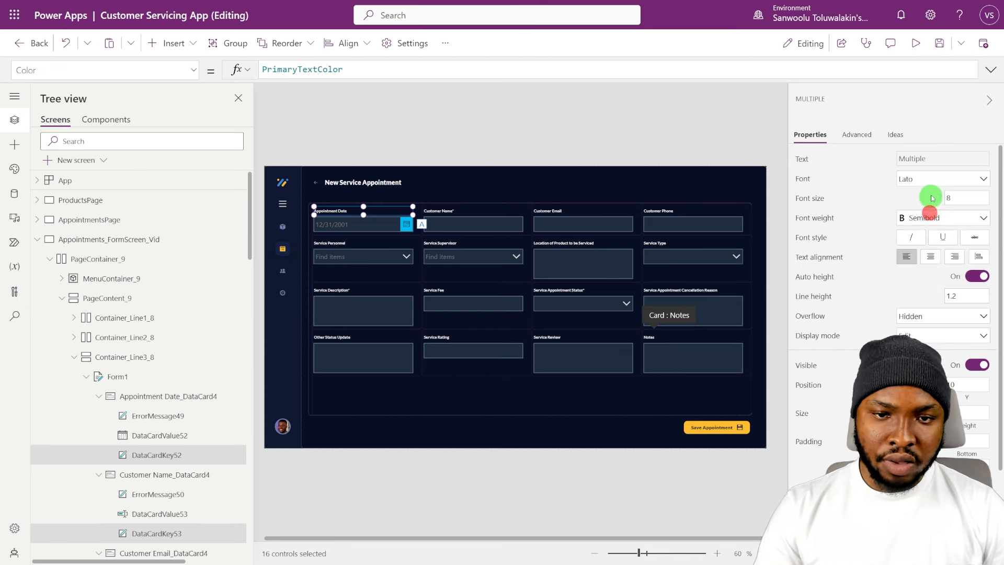
Step: Try "Old English Text MT" as the Font formula of the selected labels
left_click(927, 179)
left_click(904, 181)
left_click(806, 180)
left_click(338, 68)
key("ctrl+a")
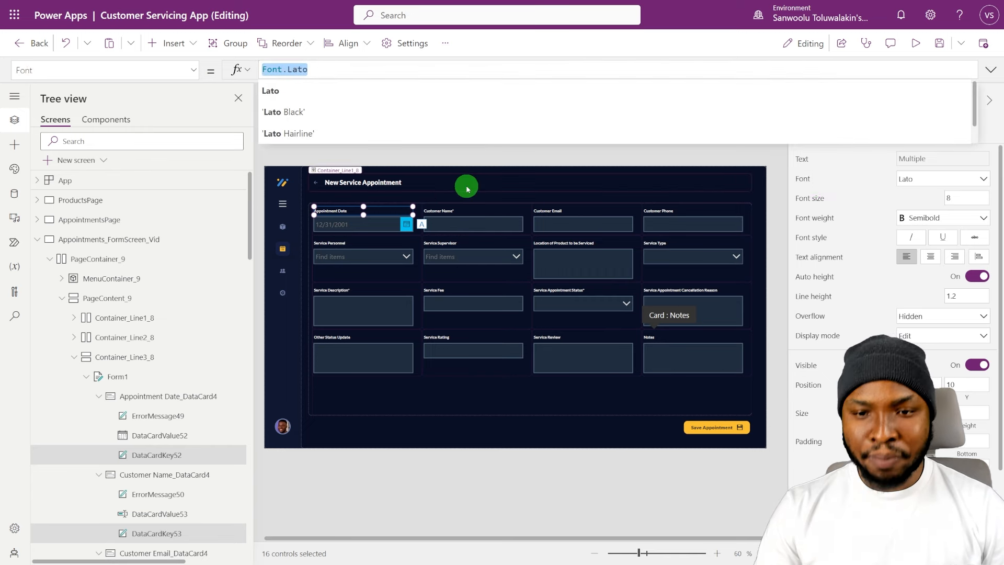
type("\"Old English Text MT\"")
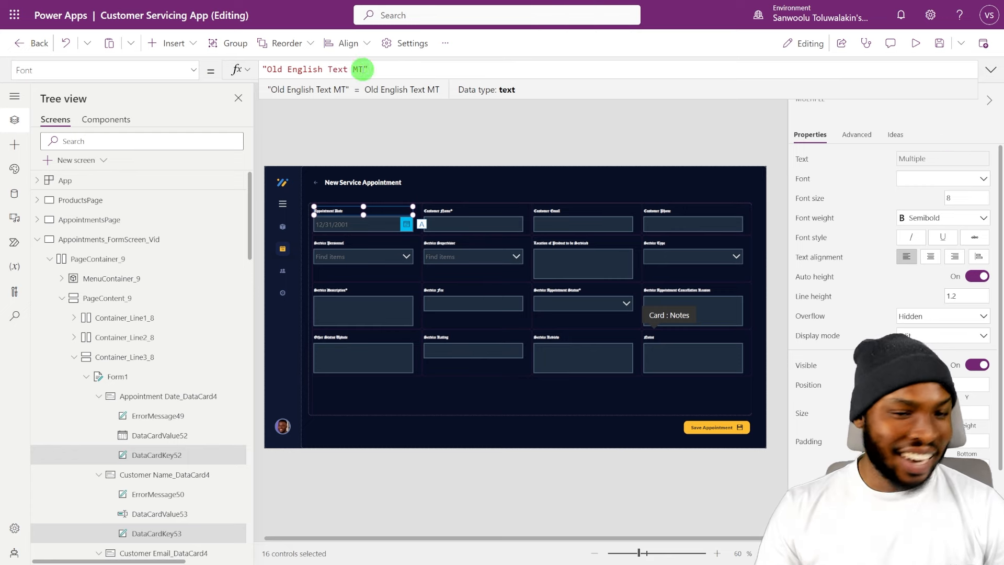
Step: Try "Algerian" as the selected labels' Font formula and preview the form
left_click(363, 70)
key("ctrl+a")
type("\"Algerian")
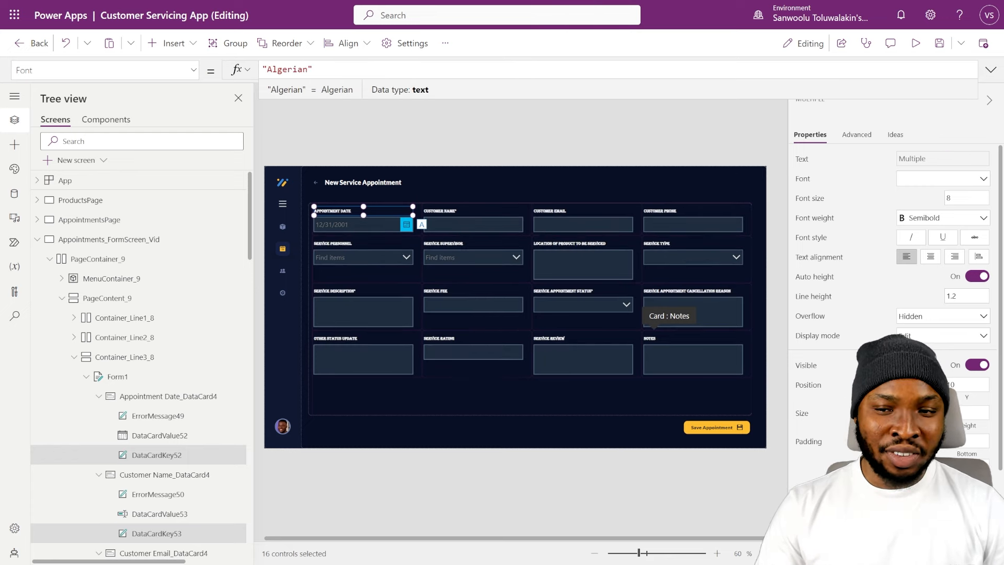
key("F5")
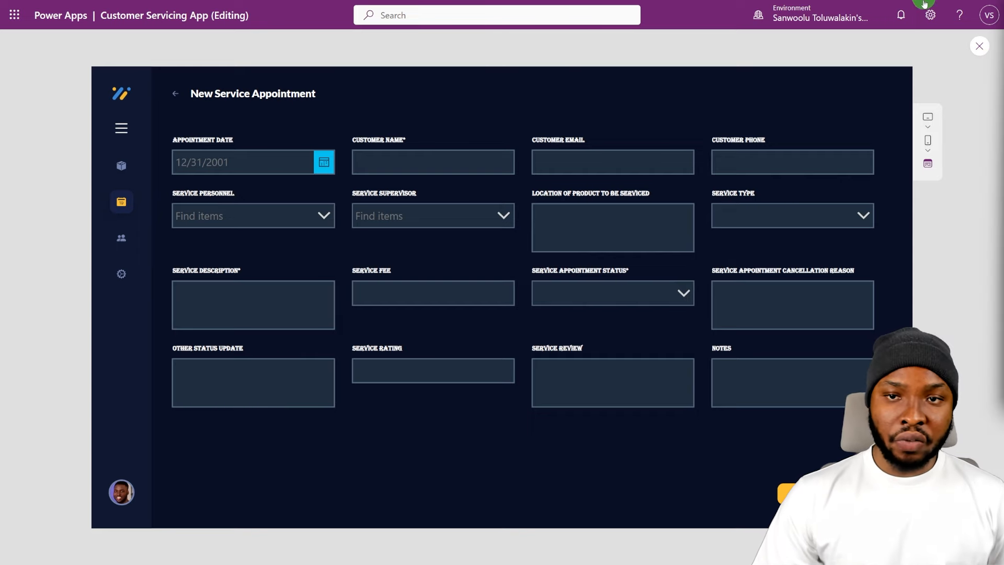
key("Escape")
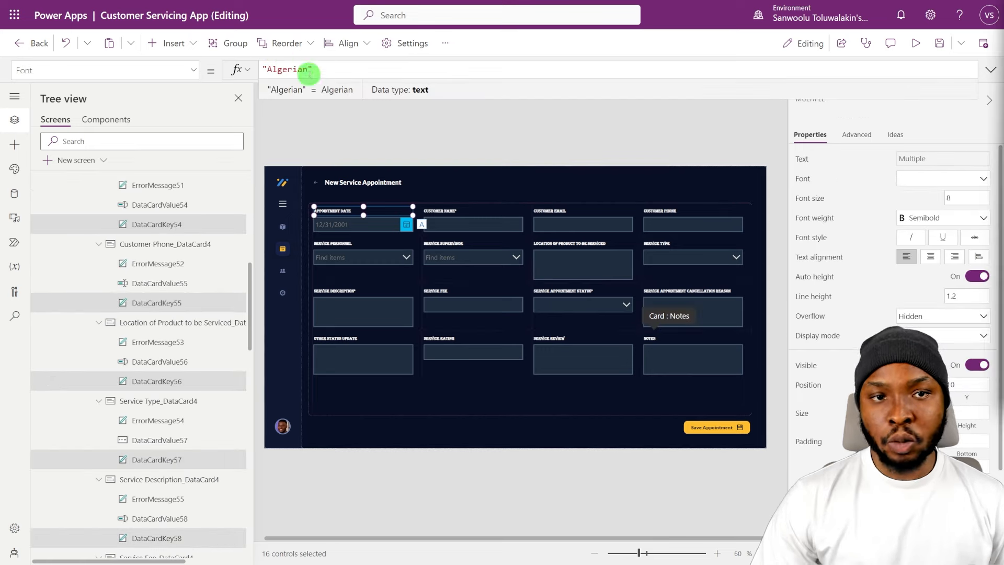
Step: Try "Roboto, Arial" as the selected labels' Font formula and return the font to Lato
left_click_drag(309, 67, 271, 70)
type("Roboto")
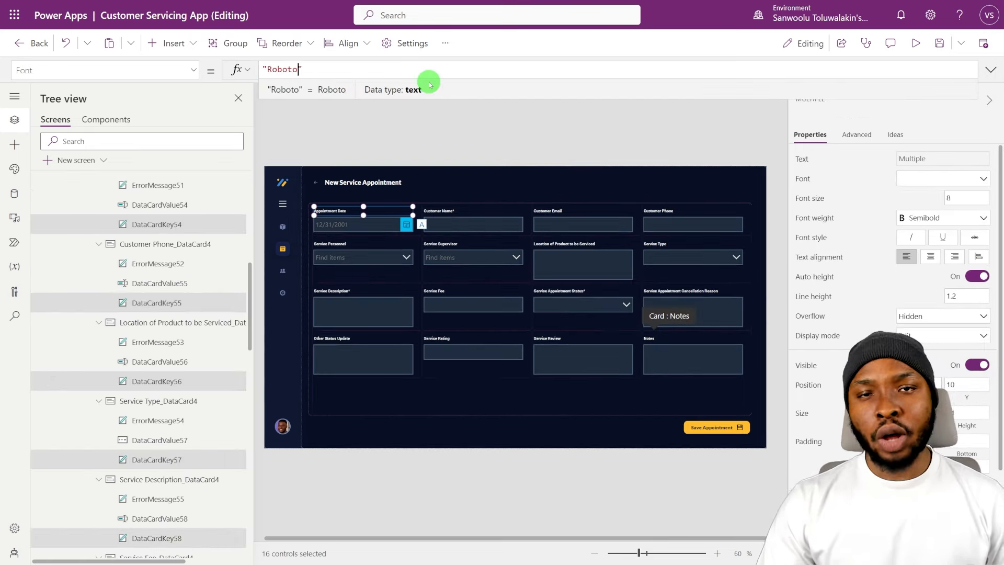
type(", Arial")
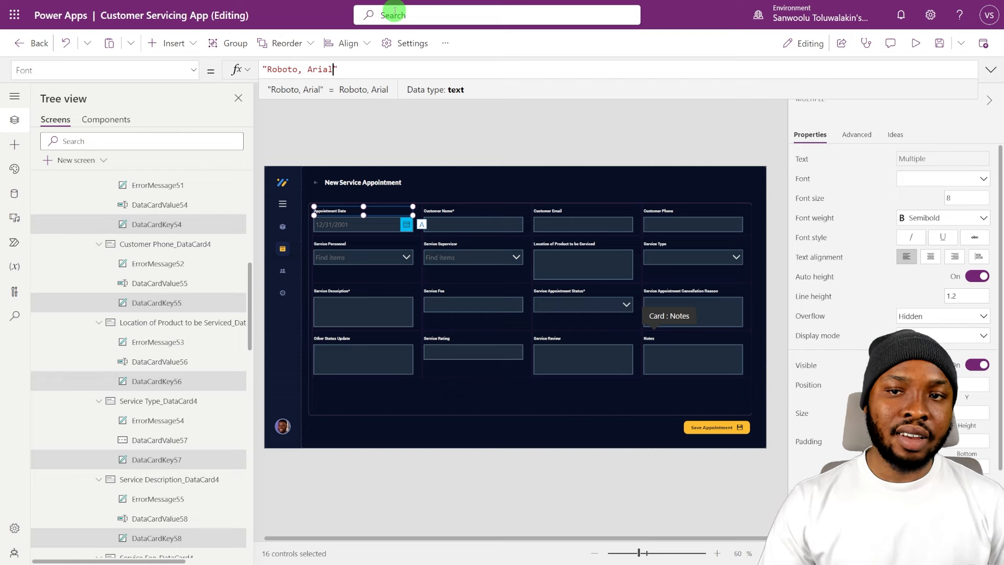
left_click(944, 179)
left_click(909, 265)
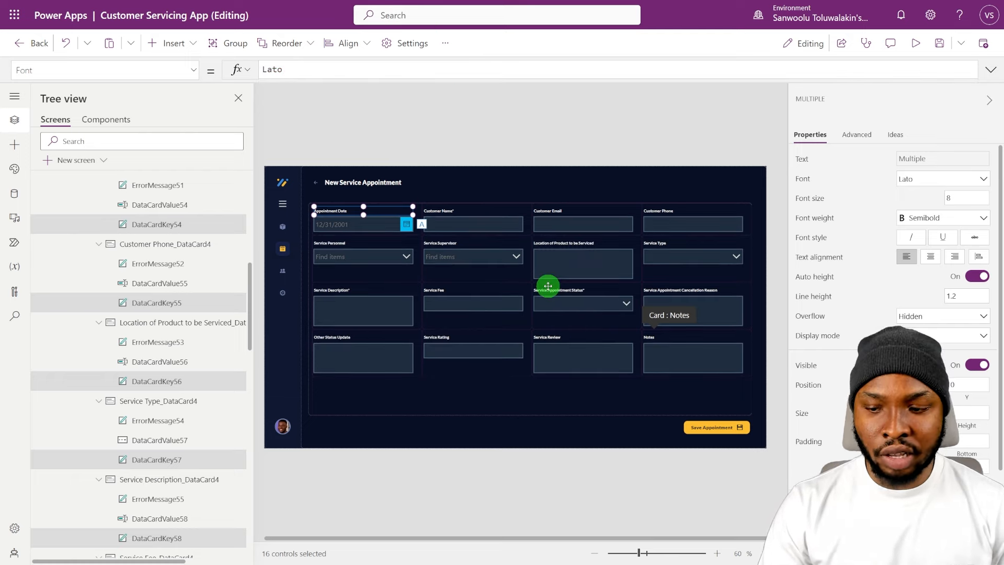
Step: Inspect the BorderColor formula of the Appointment Date card's date picker
left_click(352, 224)
left_click(377, 222)
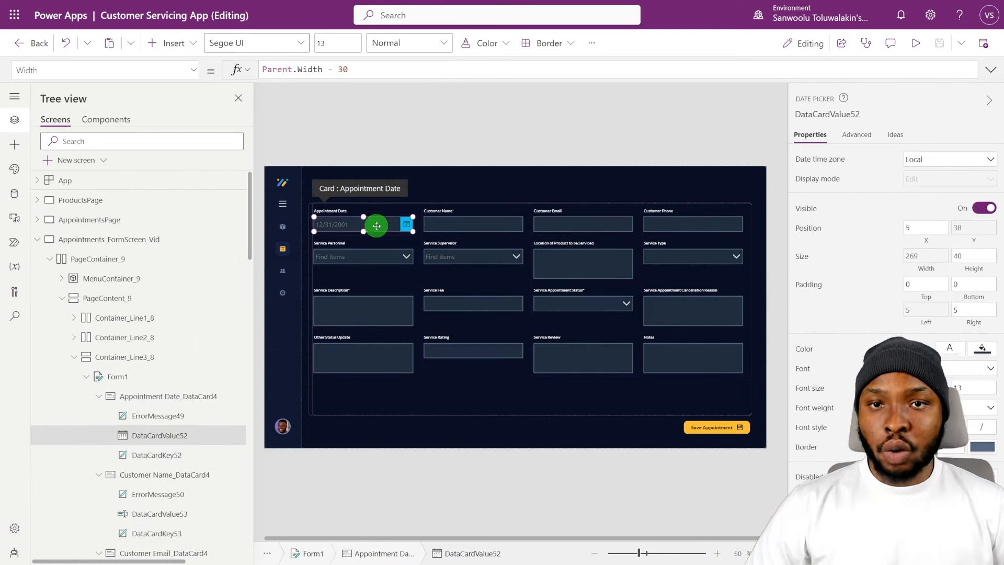
left_click(978, 445)
left_click(295, 69)
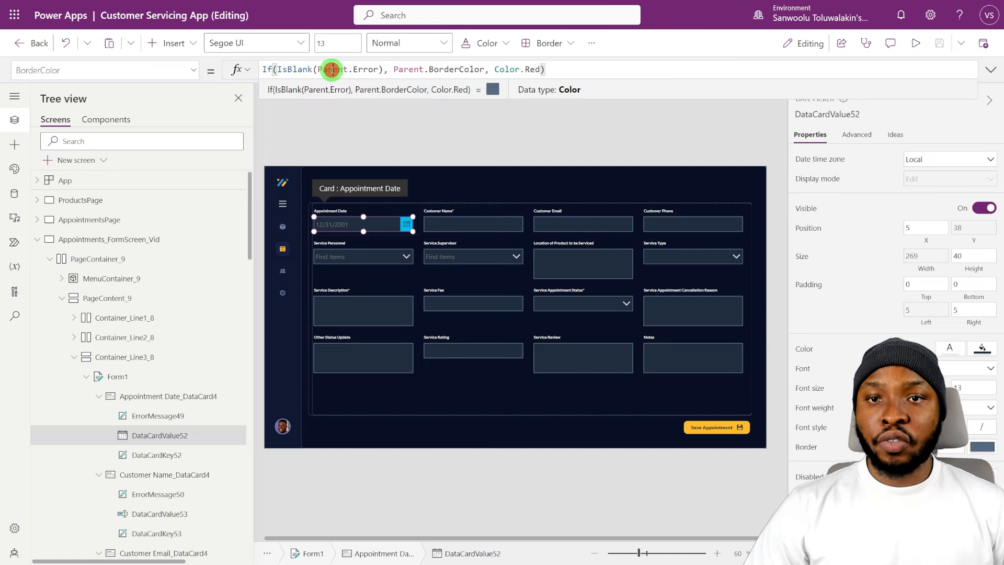
double_click(409, 69)
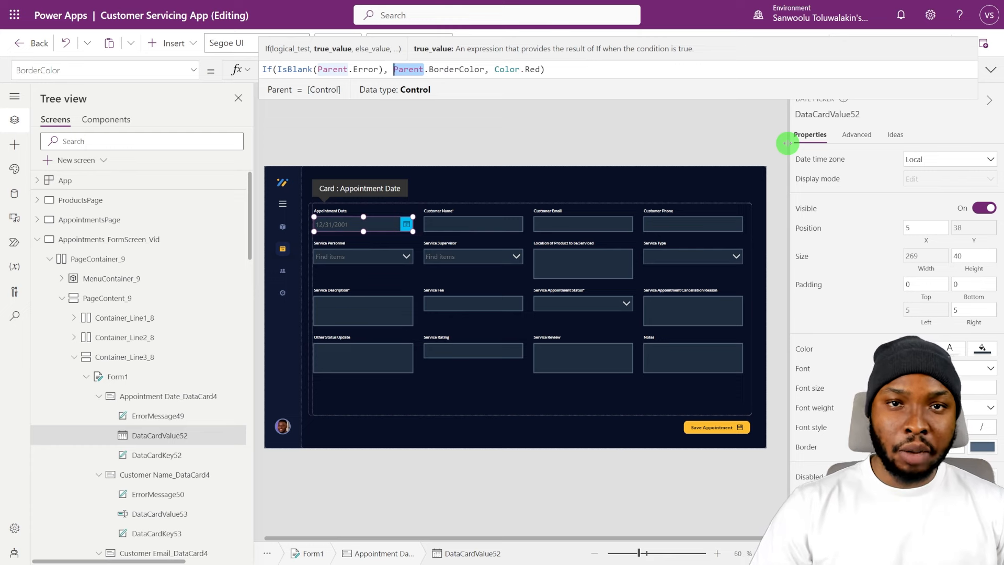
Step: Collapse the data cards of Form1 and select all of them together
left_click(157, 377)
left_click(227, 376)
left_click(251, 312)
left_click(87, 373)
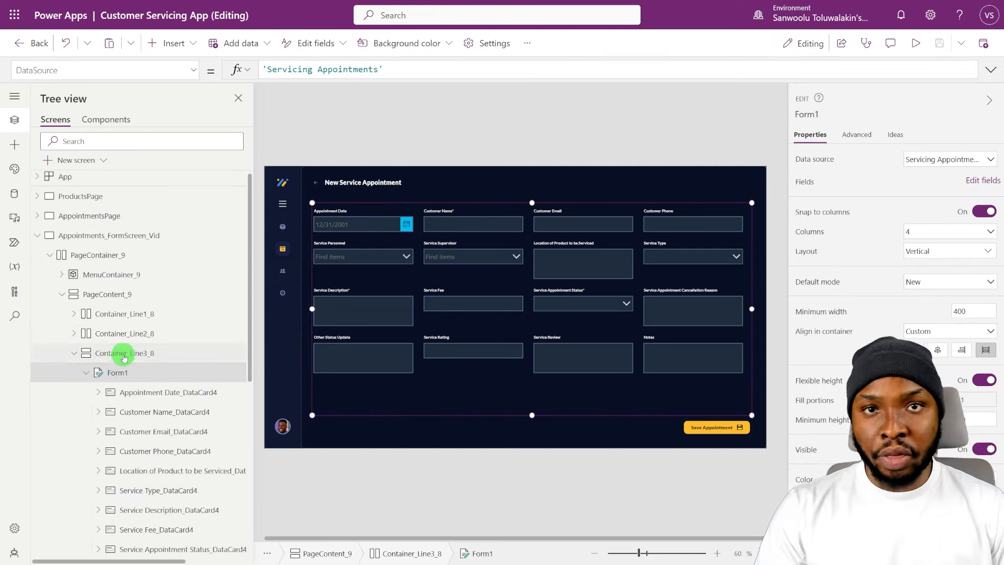
scroll(131, 335, "down", 2)
left_click(139, 295)
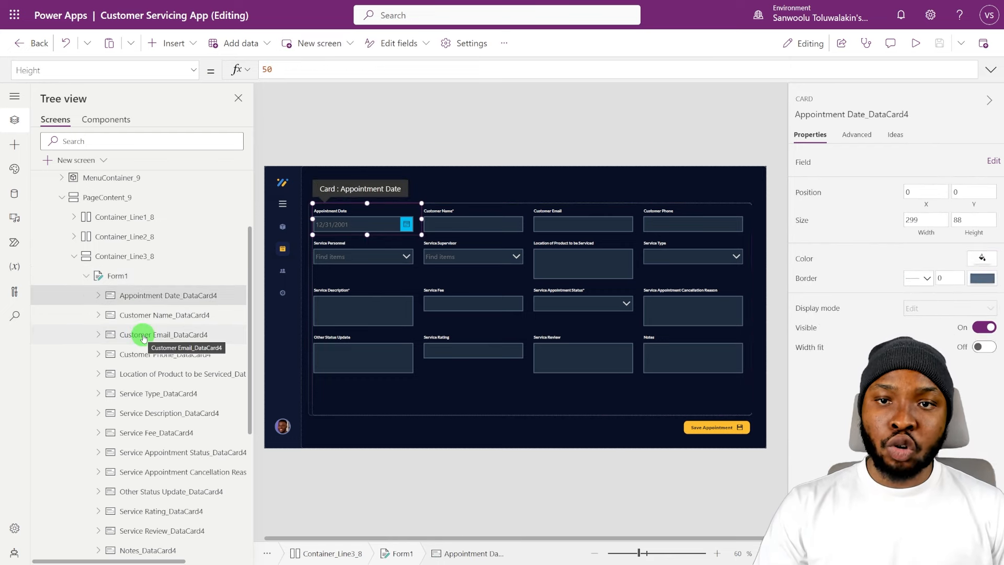
left_click(152, 315)
left_click(165, 339, "ctrl")
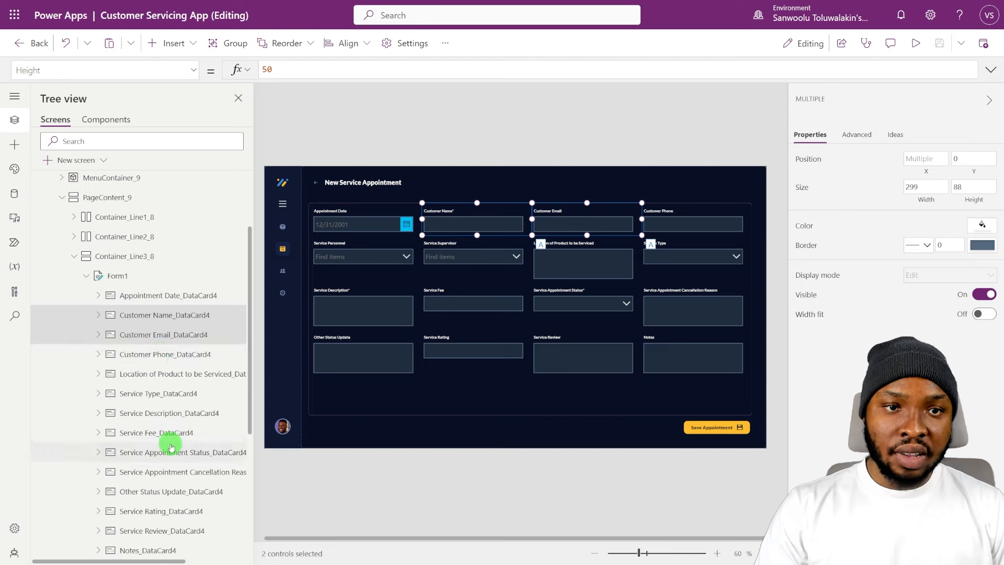
key("ctrl+a")
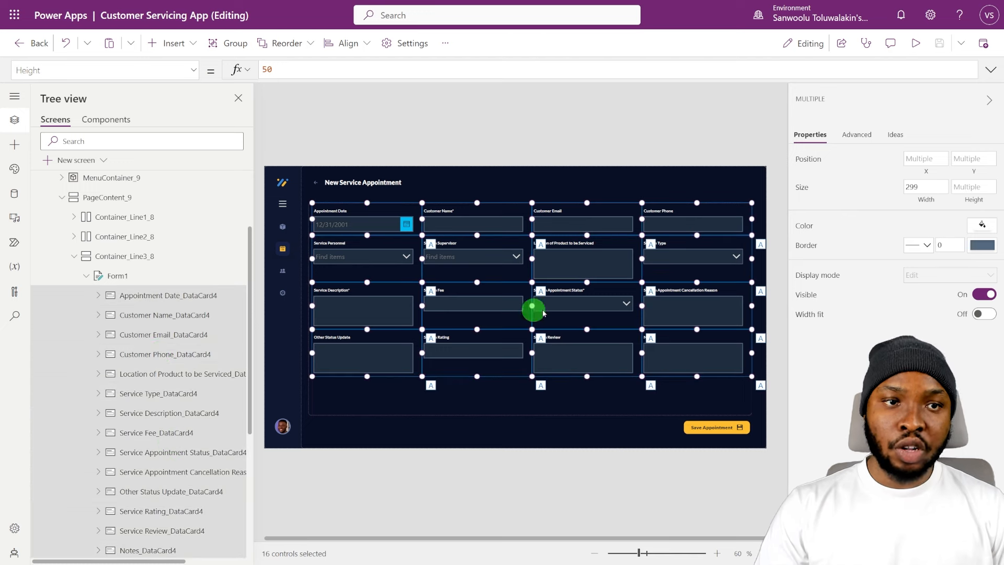
Step: Set the BorderColor of all selected data cards to SecondaryTextColor
left_click(857, 135)
scroll(846, 373, "down", 1)
scroll(846, 373, "down", 5)
left_click(903, 187)
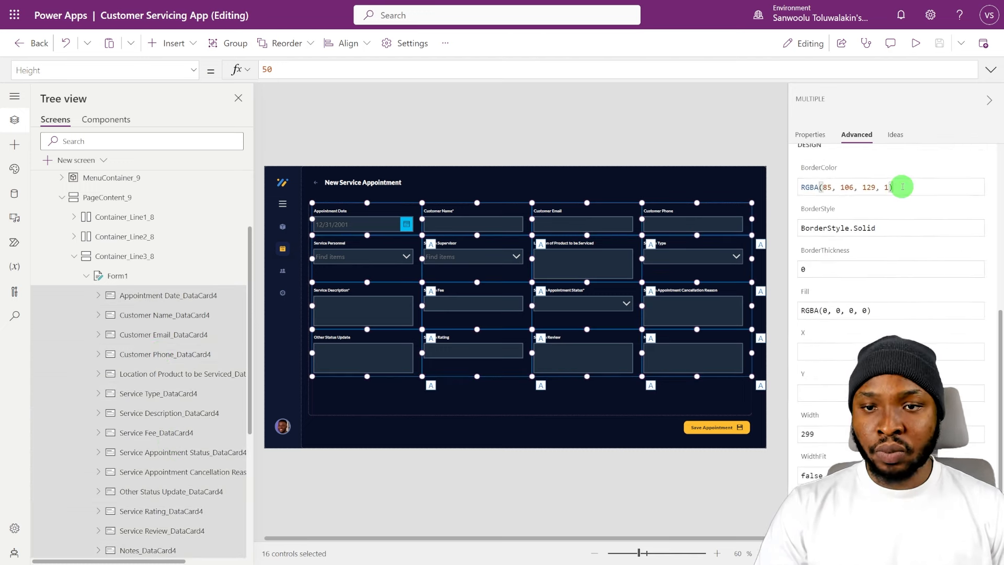
key("ctrl+a")
type("SecondaryTextColor")
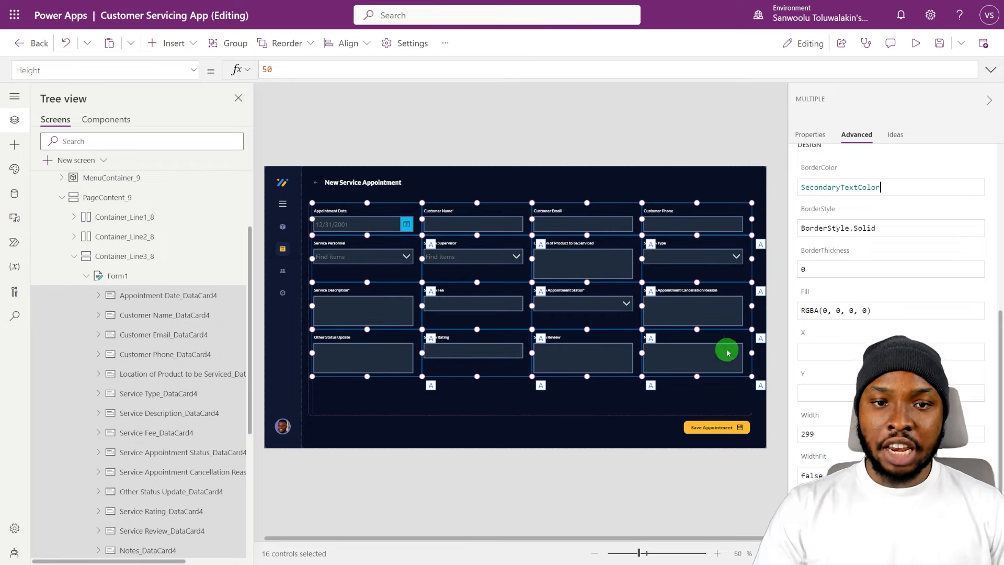
left_click(689, 203)
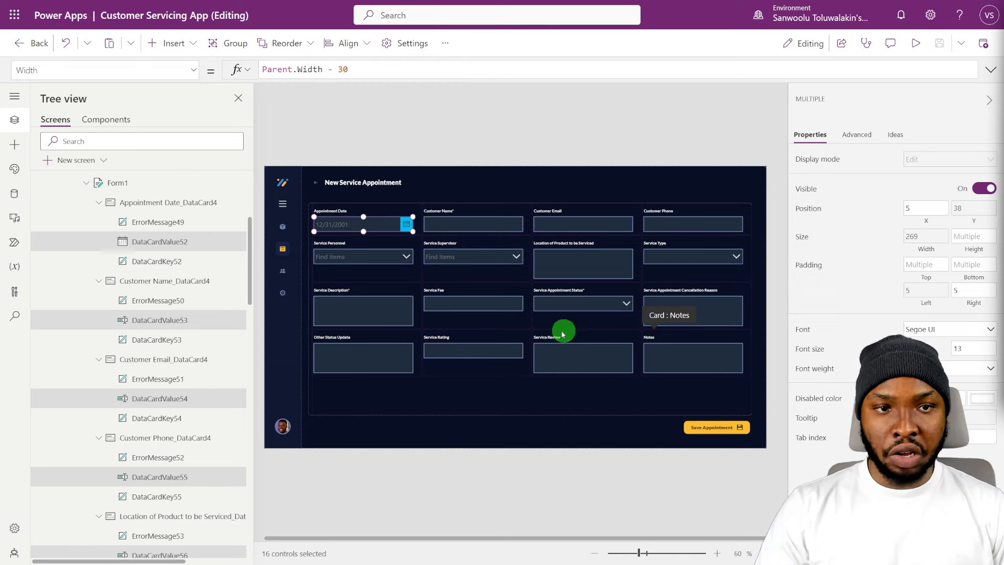
Step: With the DataCardValue controls of all Form1 cards selected, set their Fill to TertiaryColor
scroll(135, 426, "down", 10)
scroll(185, 317, "up", 1)
left_click(857, 134)
left_click(832, 161)
type("fill")
left_click(895, 218)
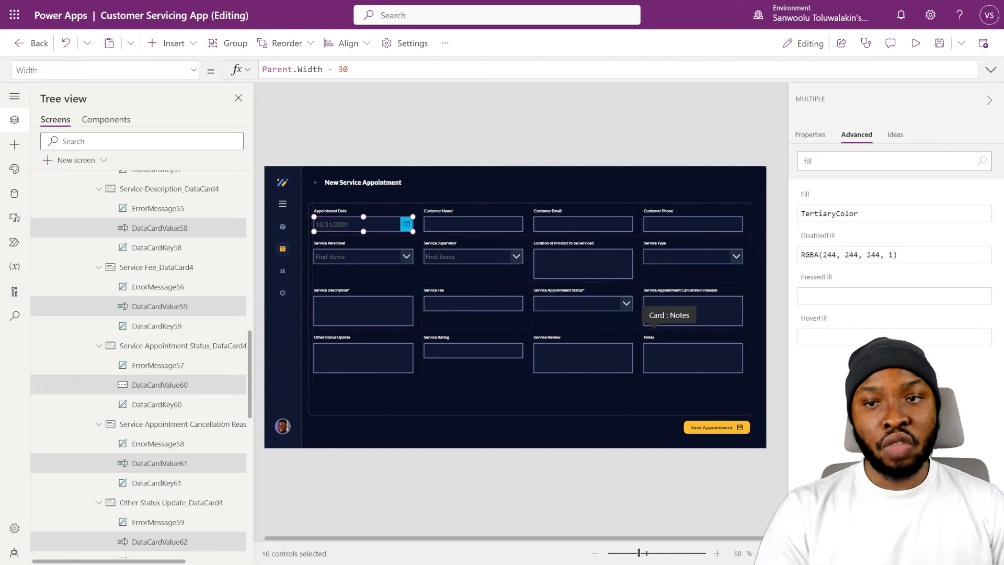
Step: Set the selected DataCardValue controls' HoverFill to RGBA(255,255,255,0.1) and HoverBorderColor to Self.BorderColor
double_click(808, 161)
type("hover")
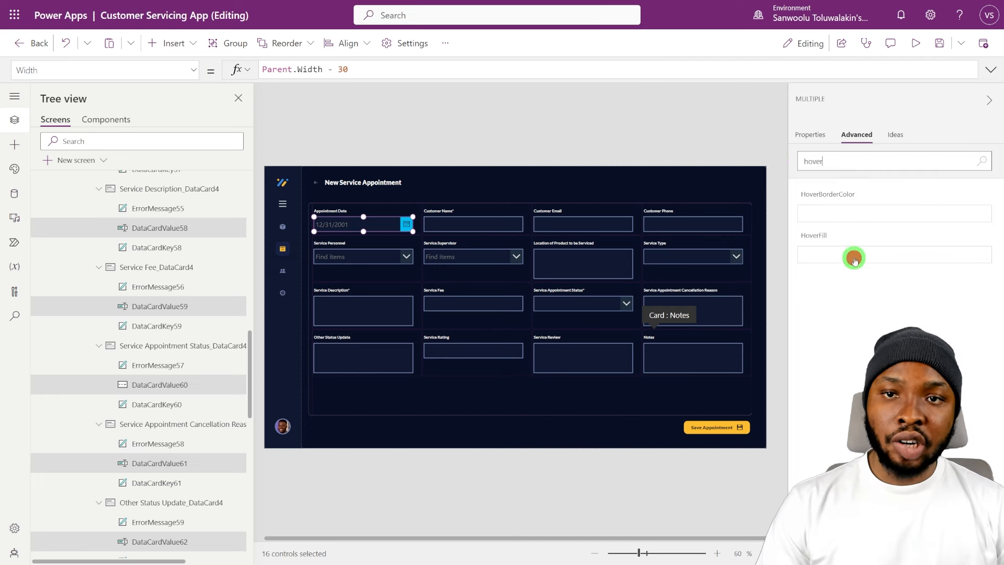
left_click(859, 255)
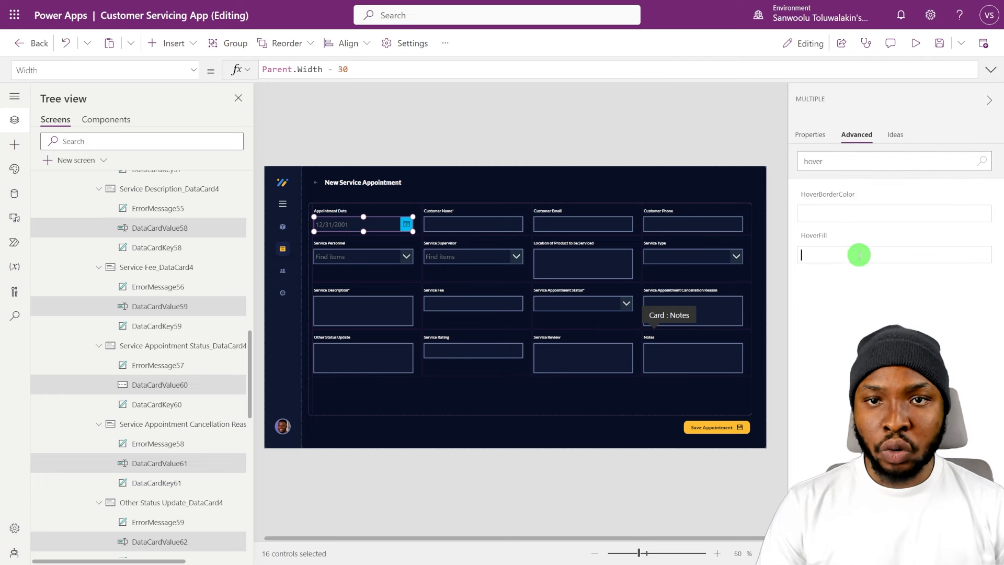
type("RGBA(")
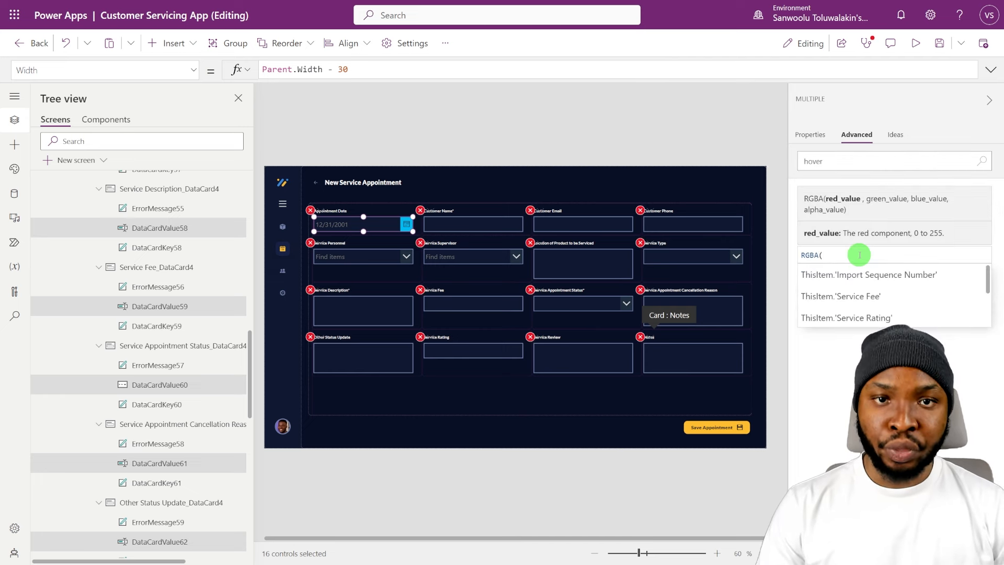
type("255,255,255,0.1)")
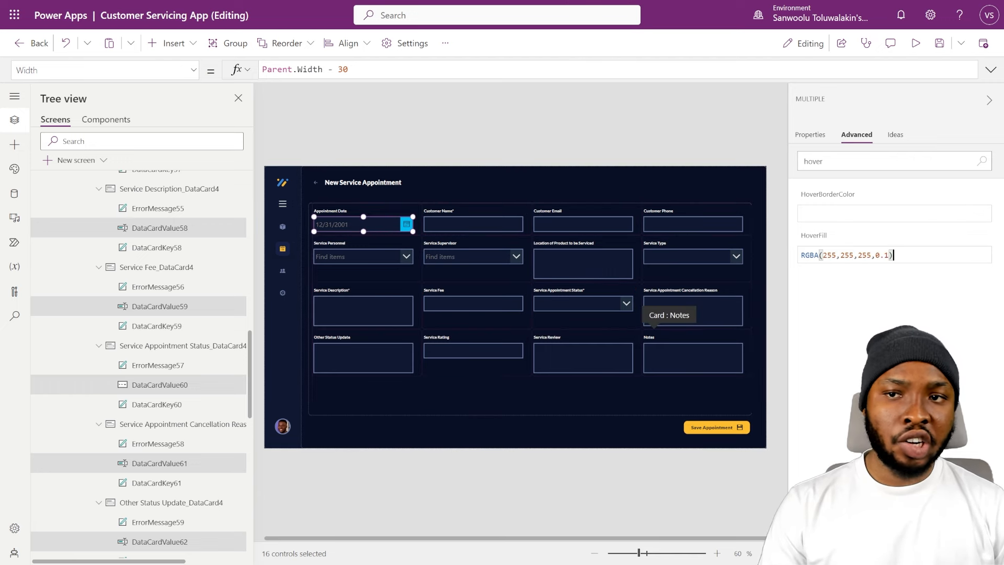
left_click(812, 217)
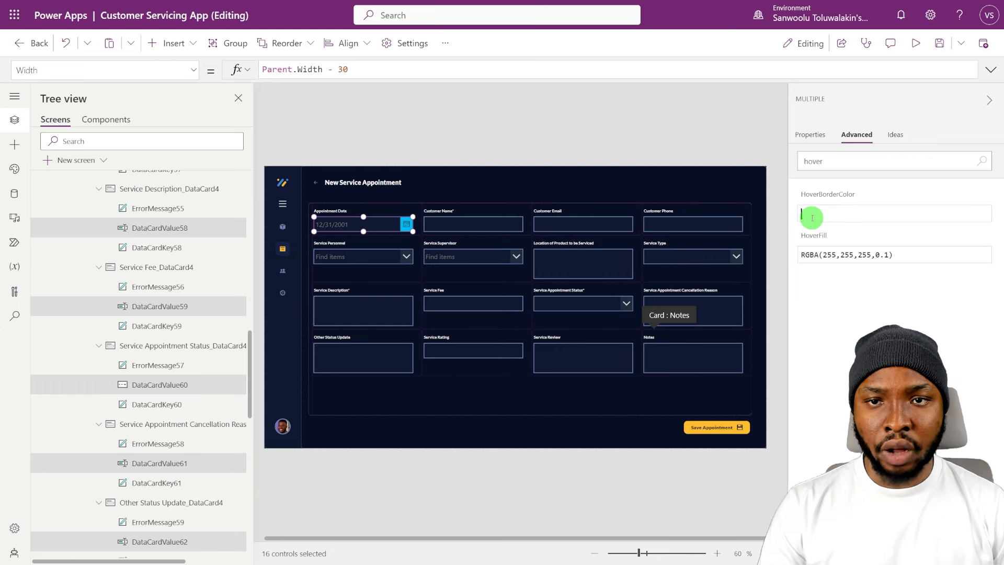
type("Self.BorderColor")
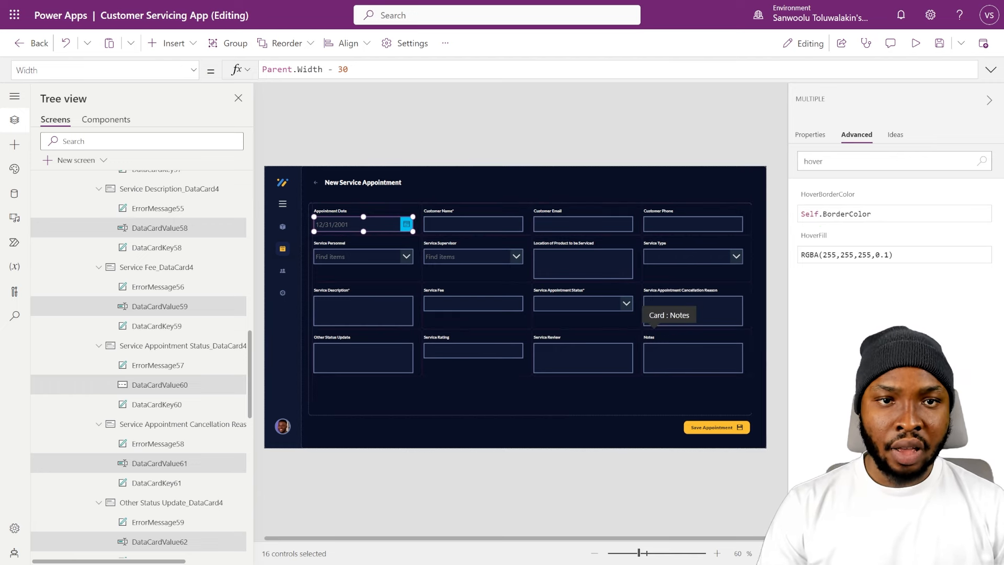
Step: Set the selected controls' PressedFill to RGBA(255,255,255,0.2) and PressedBorderColor to Self.BorderColor, and try out the Customer Email and Customer Phone fields
double_click(837, 161)
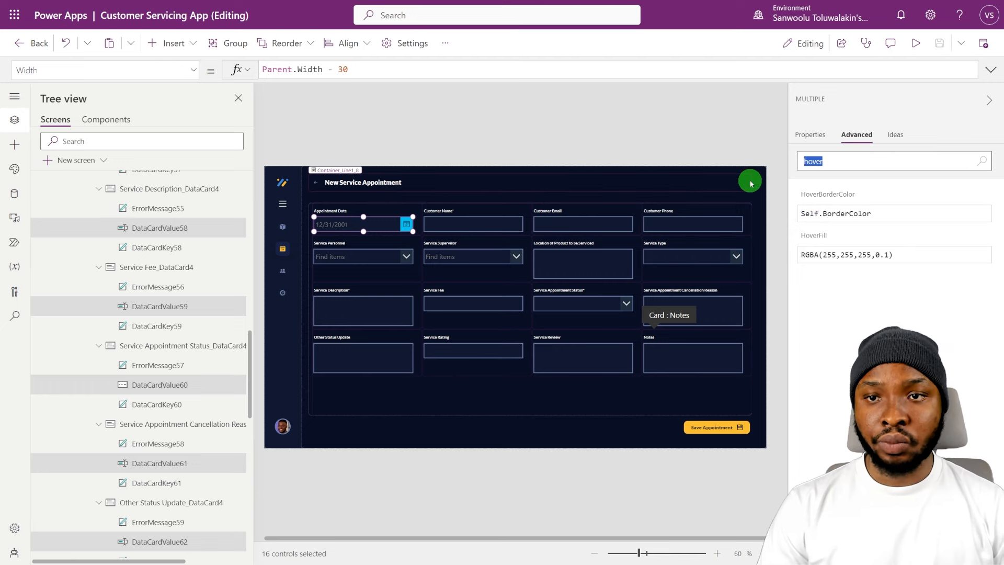
type("presse")
left_click(834, 257)
type("RG")
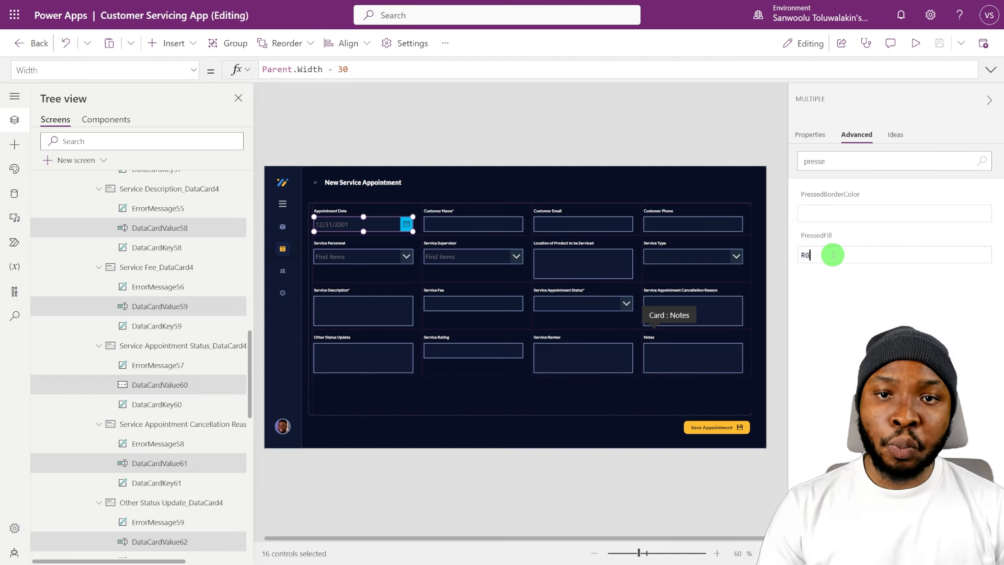
type("BA(255,255,255,")
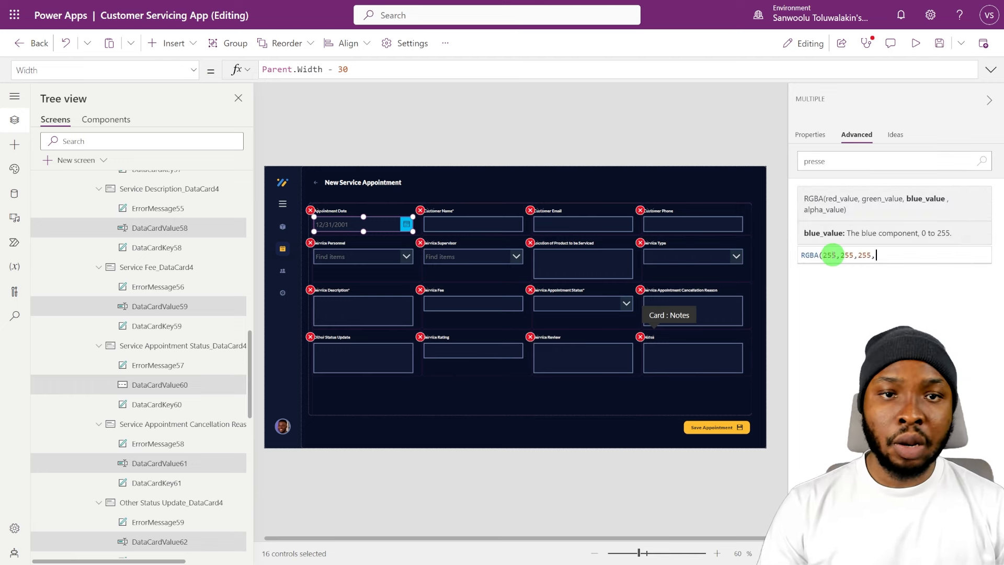
type("0.2)")
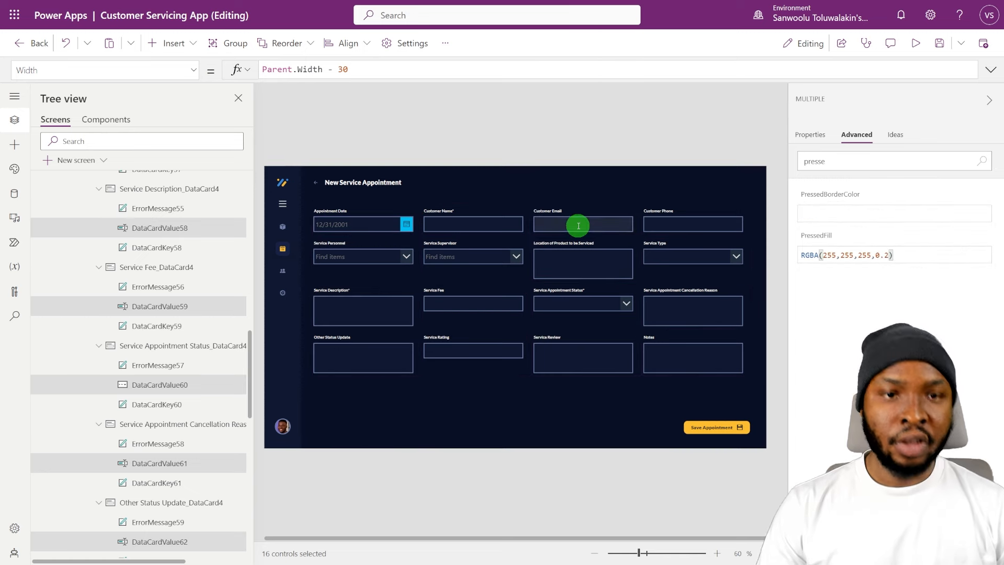
left_click(844, 210)
type("Self.borderColor")
left_click(572, 224, "alt")
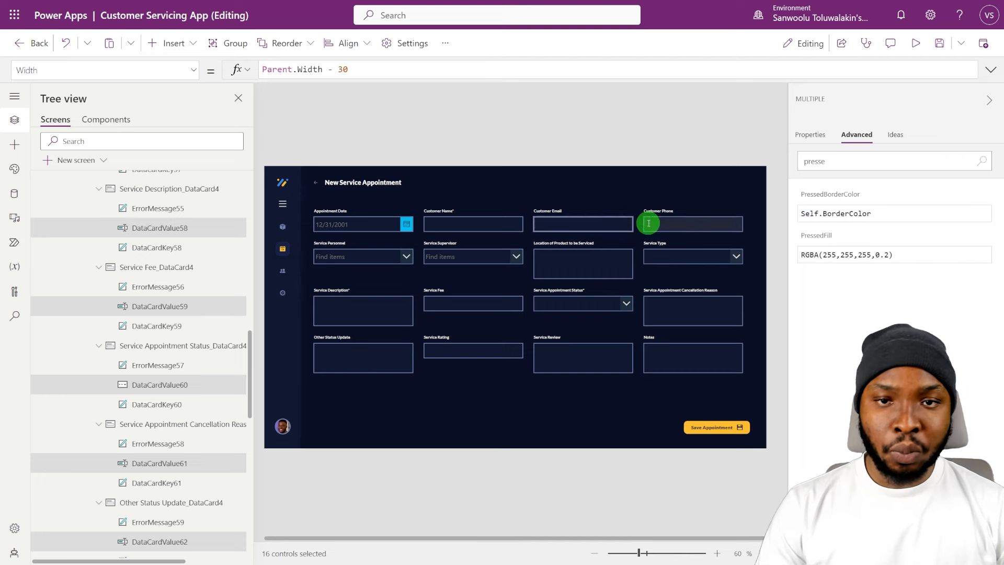
left_click(650, 225, "alt")
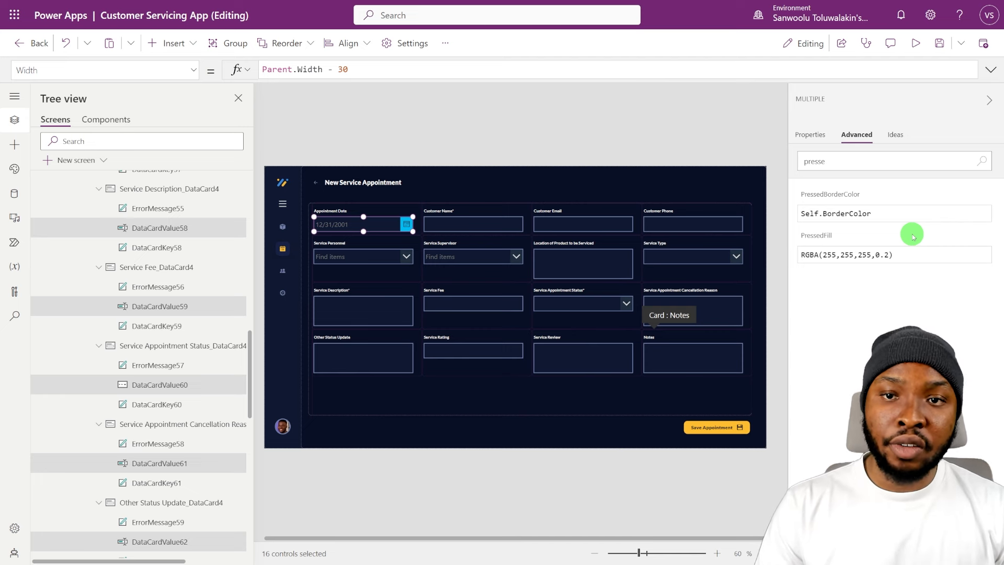
Step: Set the FocusedBorderThickness of the selected DataCardValue controls to 3, checking the focus border on the Customer Email field
double_click(808, 162)
type("tho")
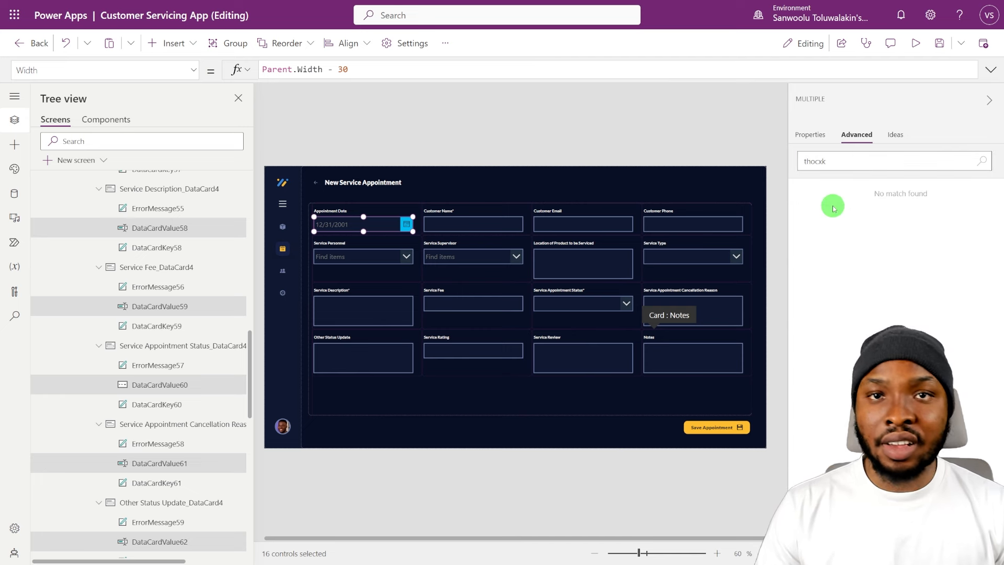
key("BackSpace")
type("ick")
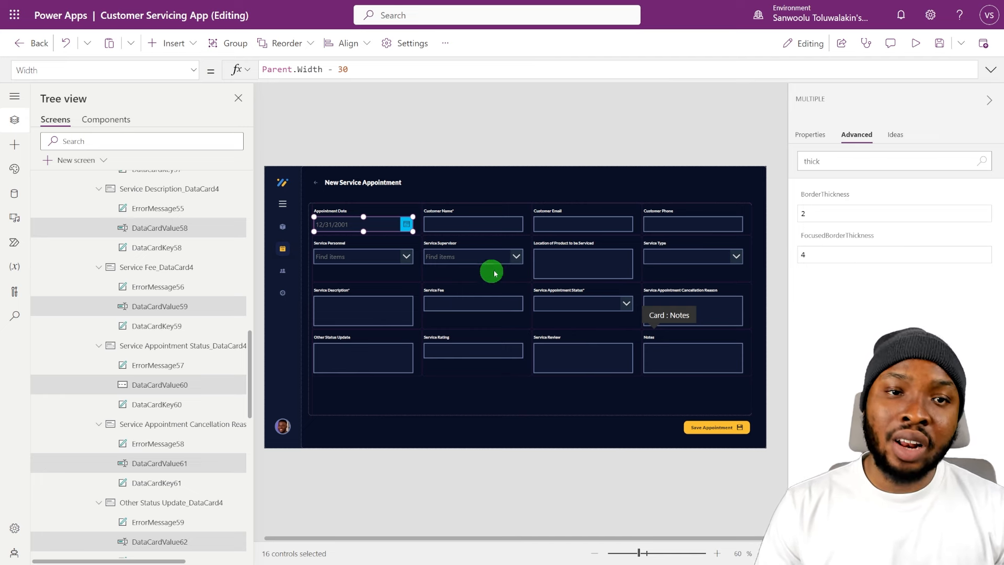
left_click(569, 224, "alt")
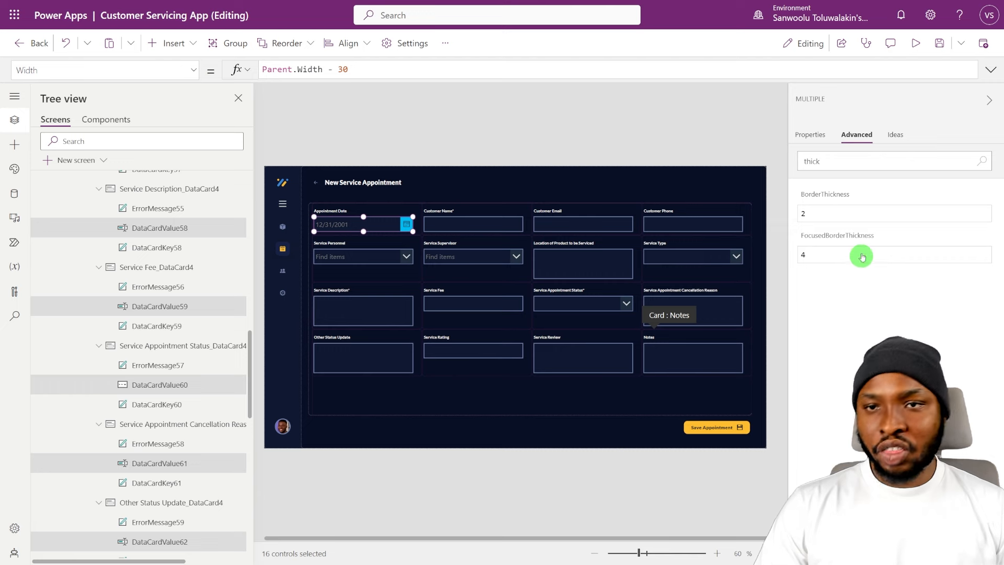
left_click_drag(797, 217, 820, 232)
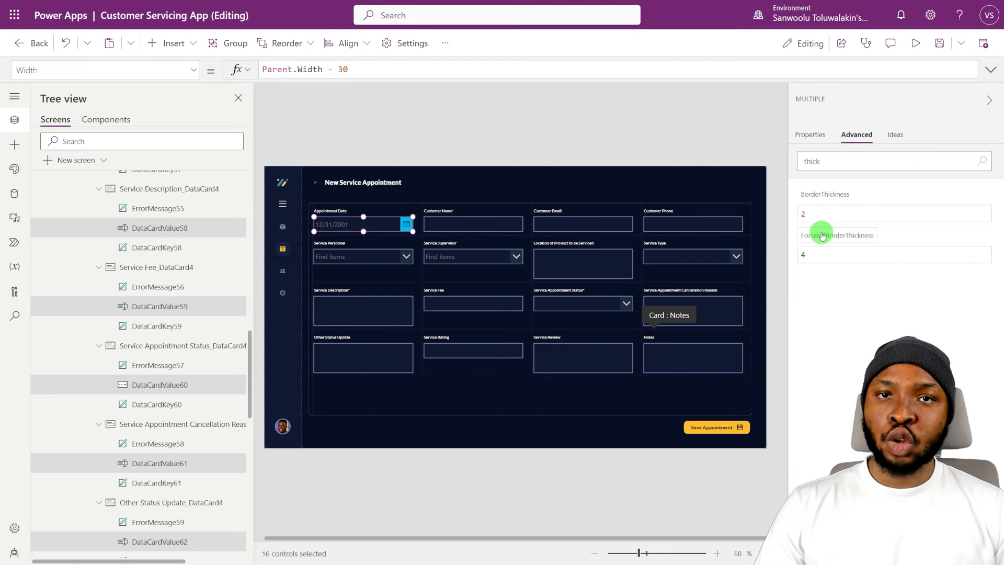
key("Tab")
type("3")
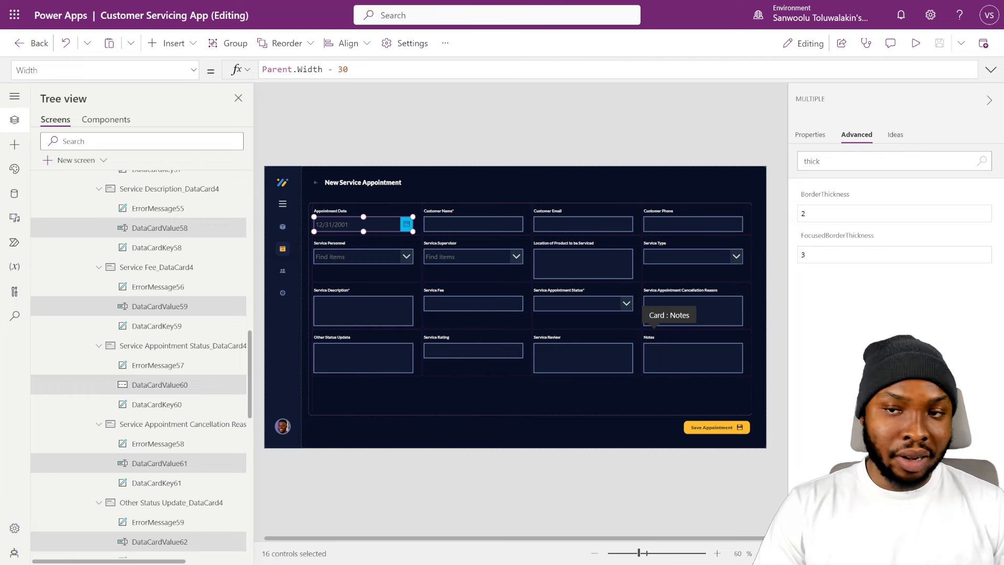
Step: Set the font of the selected DataCardValue controls to Lato at size 9
left_click(816, 130)
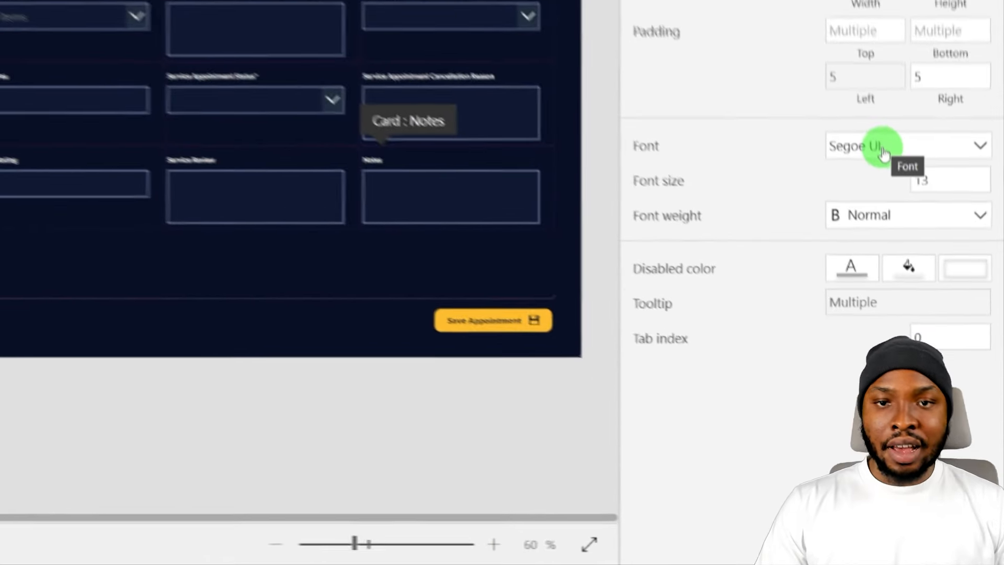
left_click(937, 328)
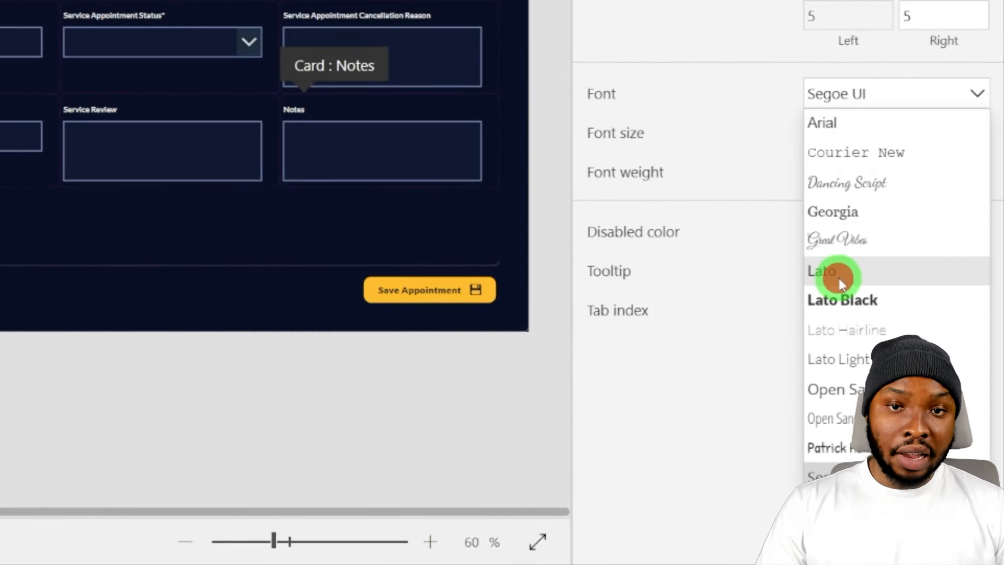
left_click(836, 276)
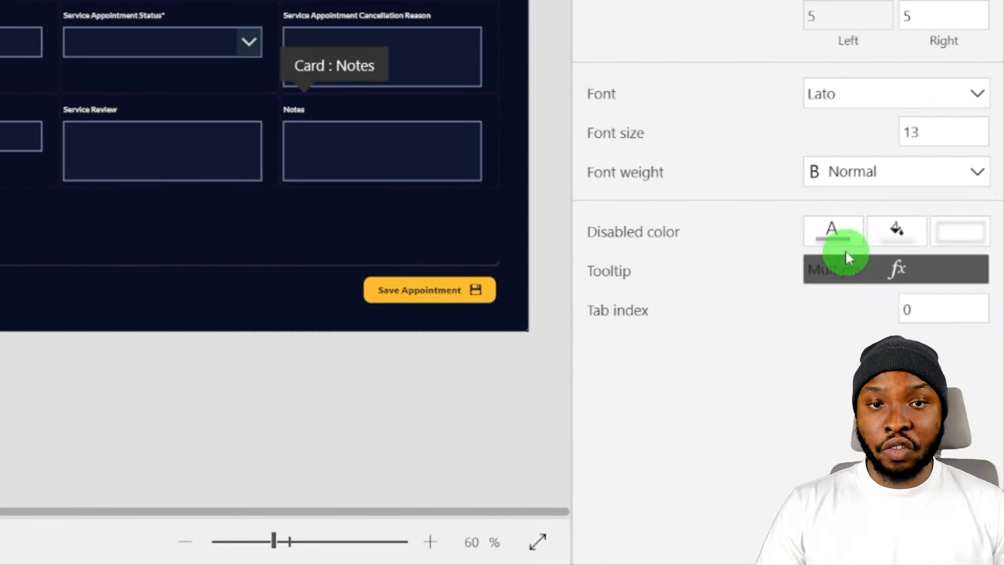
left_click(963, 127)
type("9")
key("Return")
Step: Set the height of all selected DataCardValue controls to 30
left_click(967, 236)
type("30")
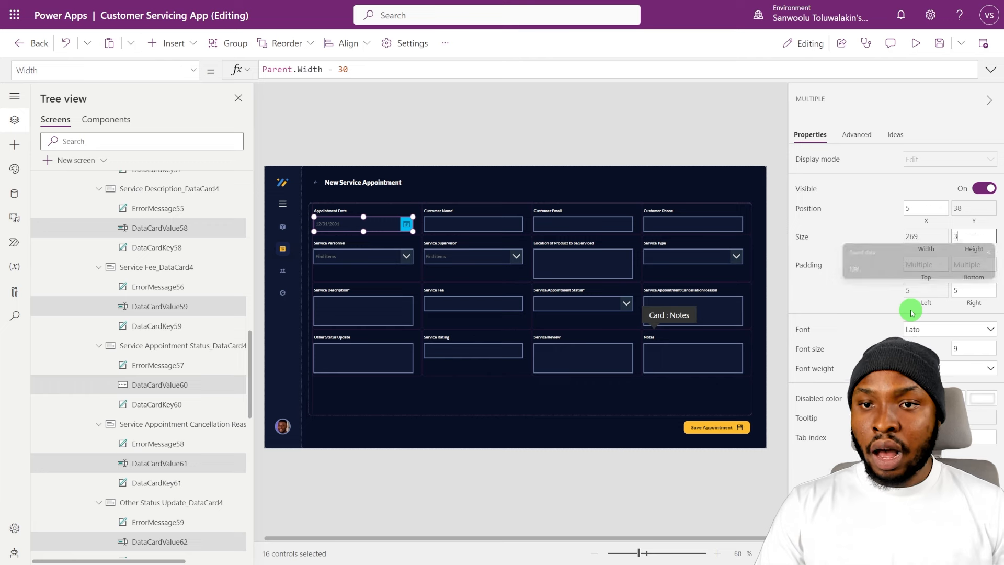
left_click(733, 39)
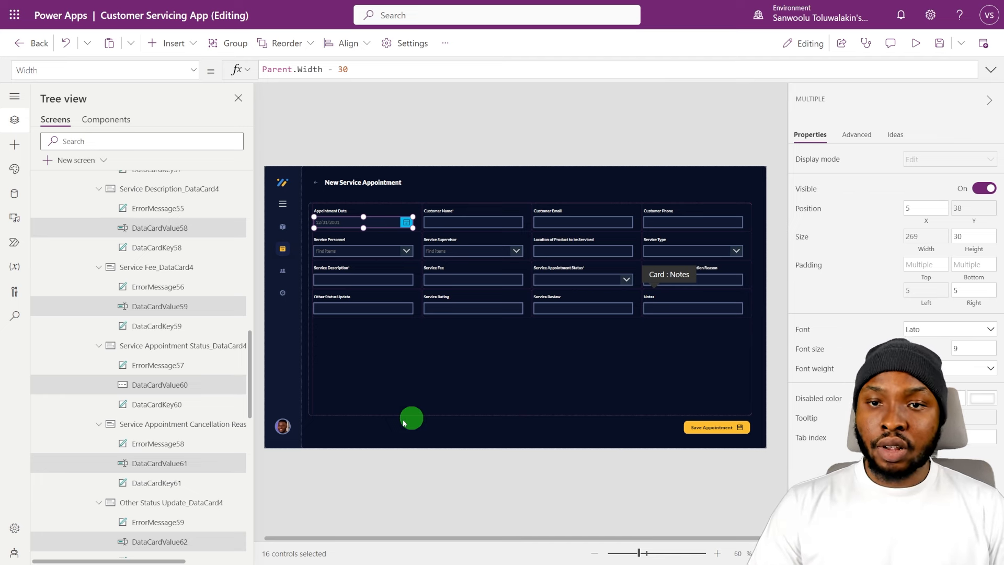
Step: Remove the date picker and the four combo boxes from the selection and set the remaining text inputs' border radius to 5
scroll(167, 345, "up", 11)
left_click(177, 338, "ctrl")
scroll(164, 369, "down", 7)
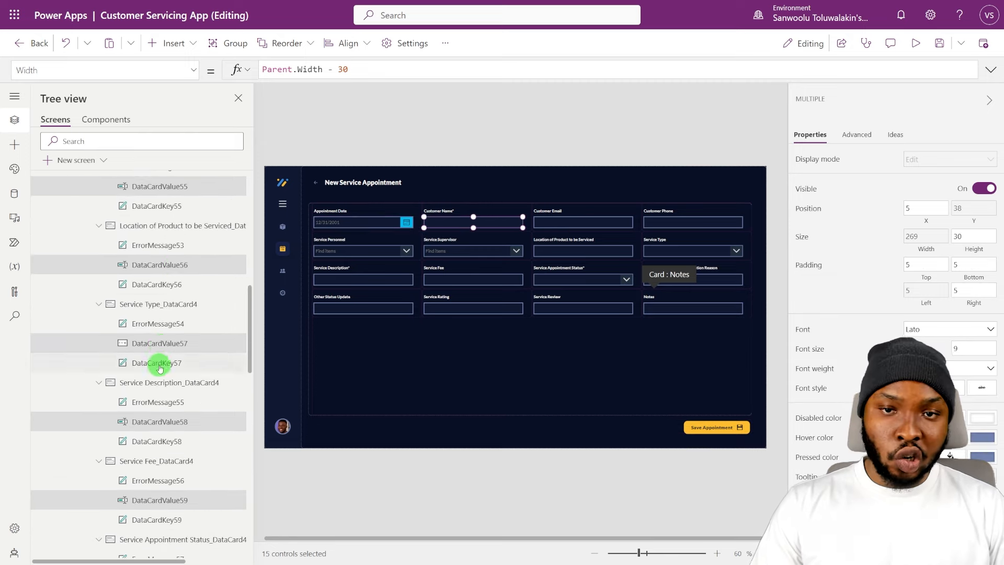
left_click(159, 345, "ctrl")
scroll(159, 398, "down", 3)
left_click(160, 392, "ctrl")
scroll(162, 361, "down", 8)
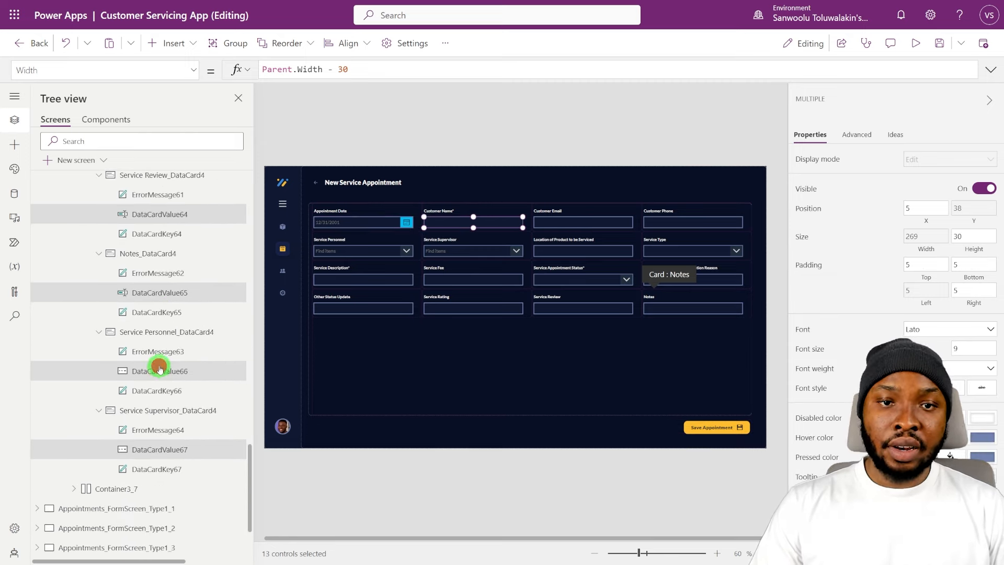
left_click(159, 370, "ctrl")
left_click(165, 448, "ctrl")
scroll(870, 326, "down", 3)
left_click_drag(956, 446, 927, 450)
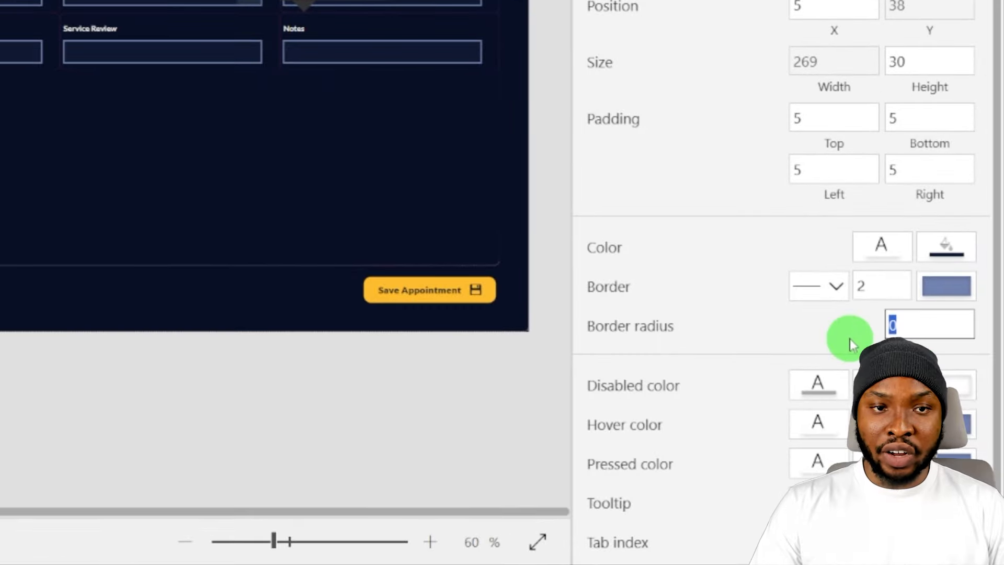
type("5")
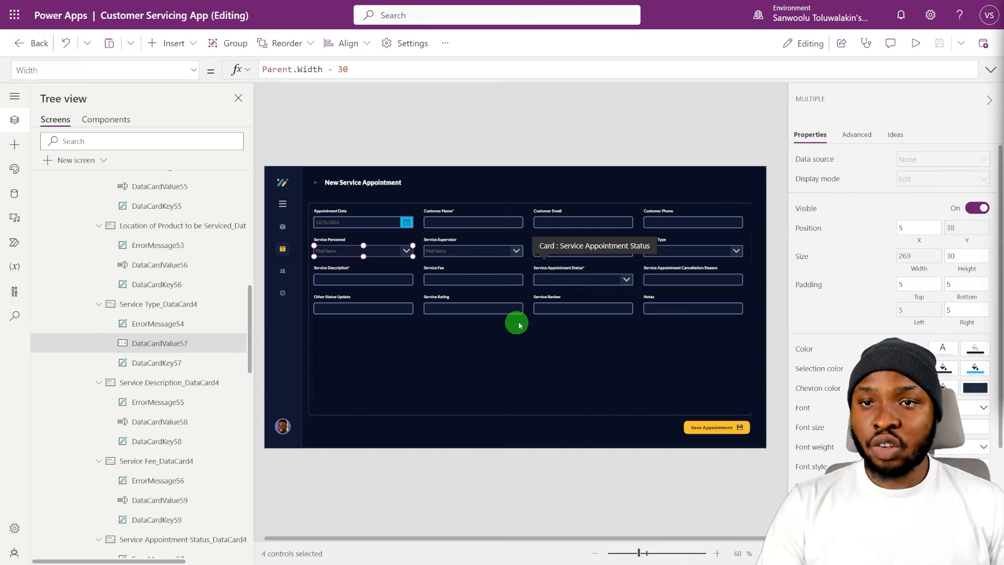
Step: Set the ChevronFill of the four selected combo boxes to SecondaryTextColor
left_click(857, 134)
left_click(856, 161)
type("ch")
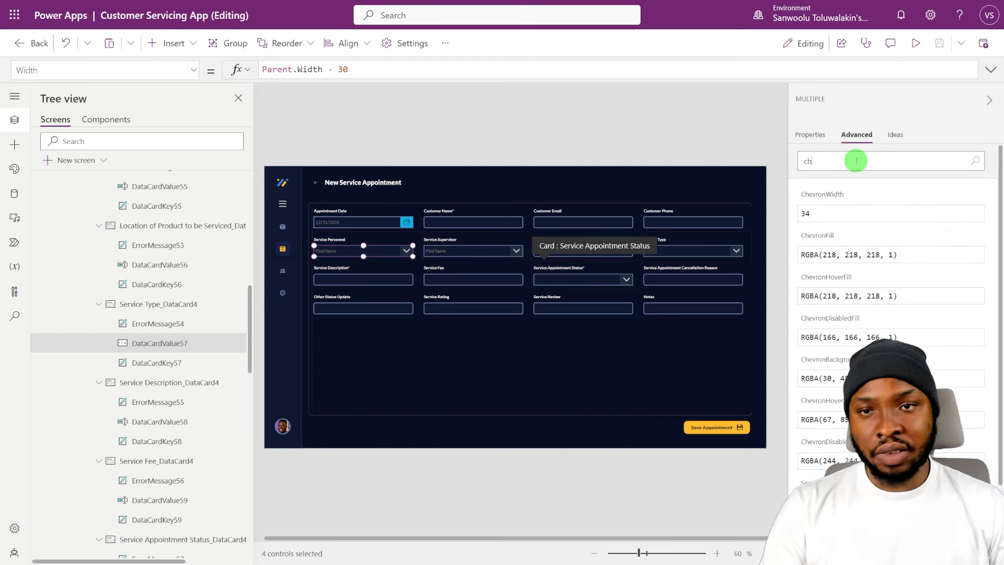
type("evron")
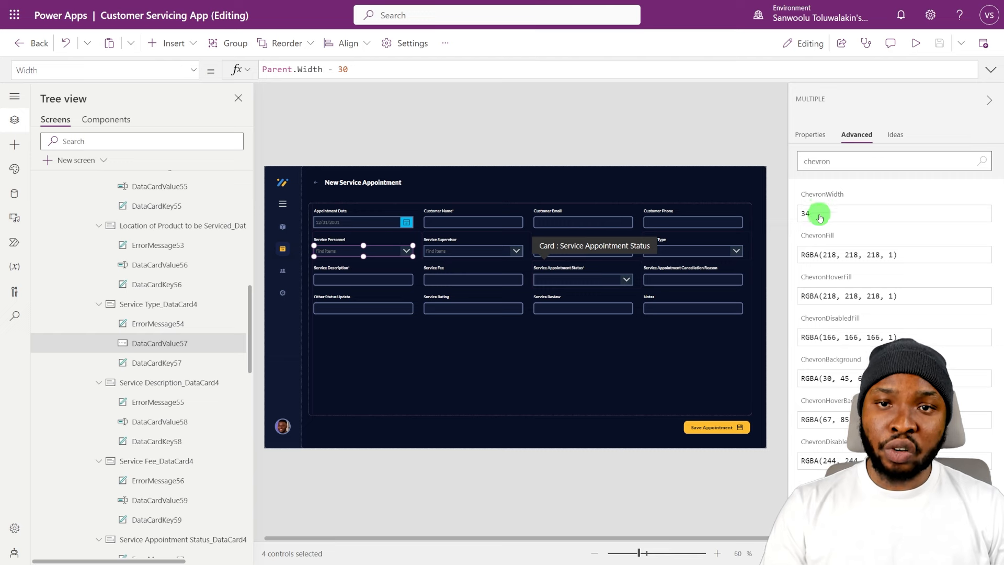
left_click(914, 255)
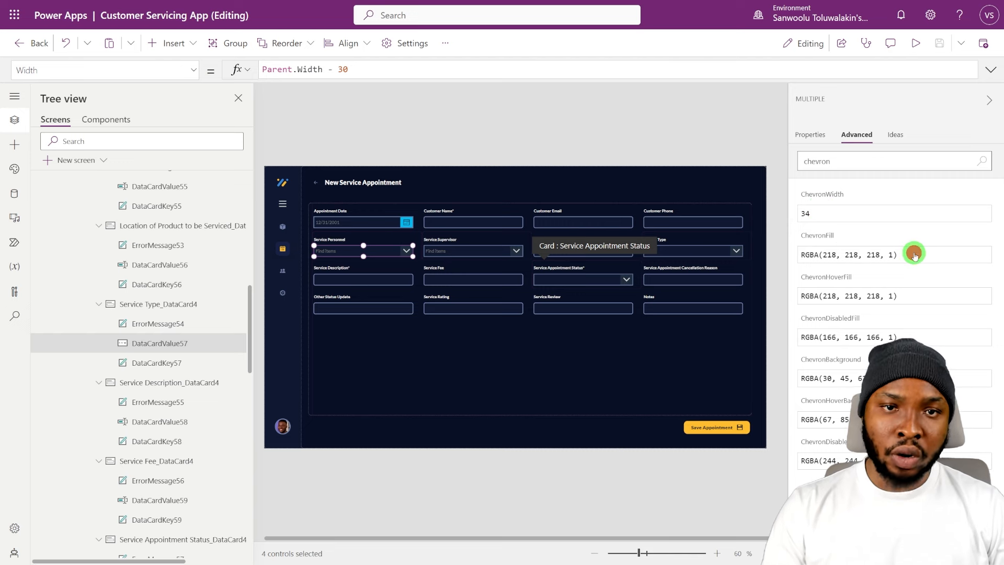
key("ctrl+a")
key("BackSpace")
type("secon")
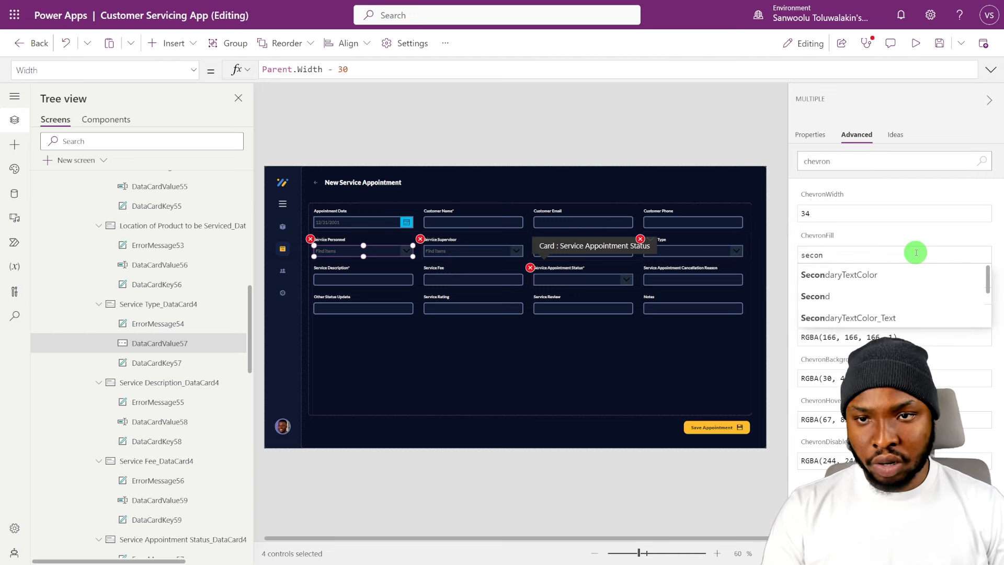
key("Tab")
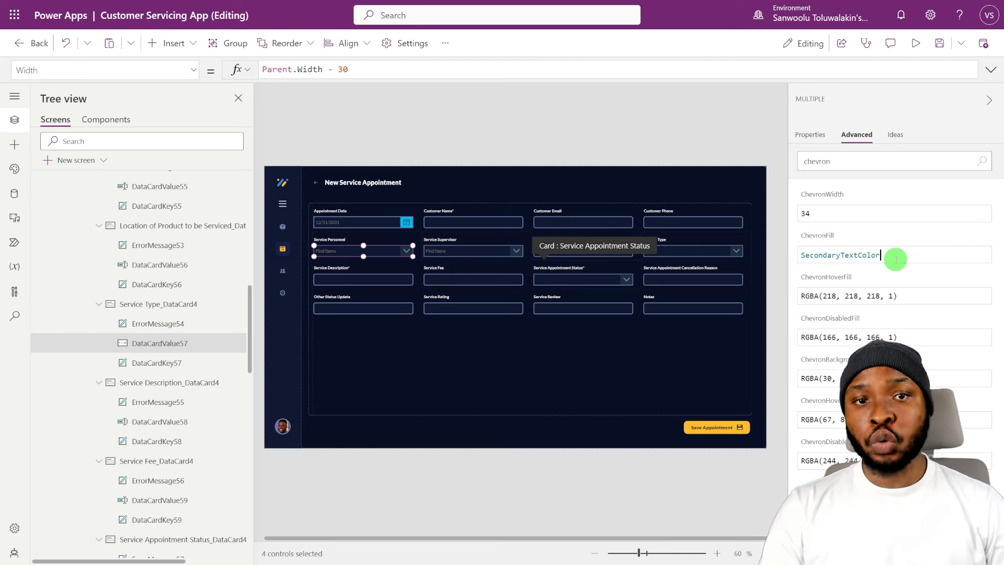
Step: Set the ChevronHoverFill of the selected combo boxes to Self.ChevronFill
left_click(897, 297)
key("ctrl+a")
type("Self")
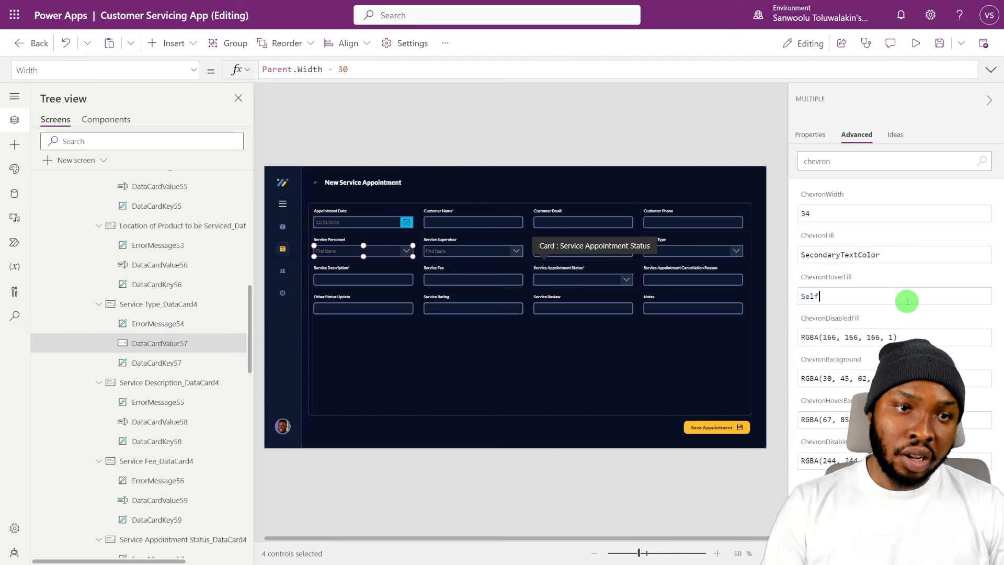
type(".chevronfill")
Step: Make the selected combo boxes' ChevronBackground transparent with RGBA(0,0,0,0)
left_click(821, 378)
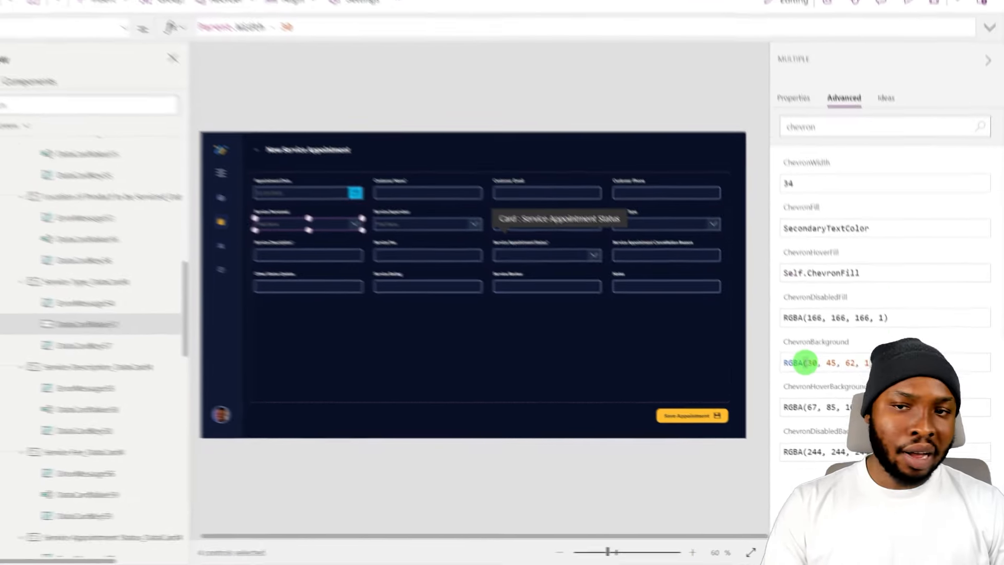
left_click_drag(808, 365, 924, 365)
type("0,0")
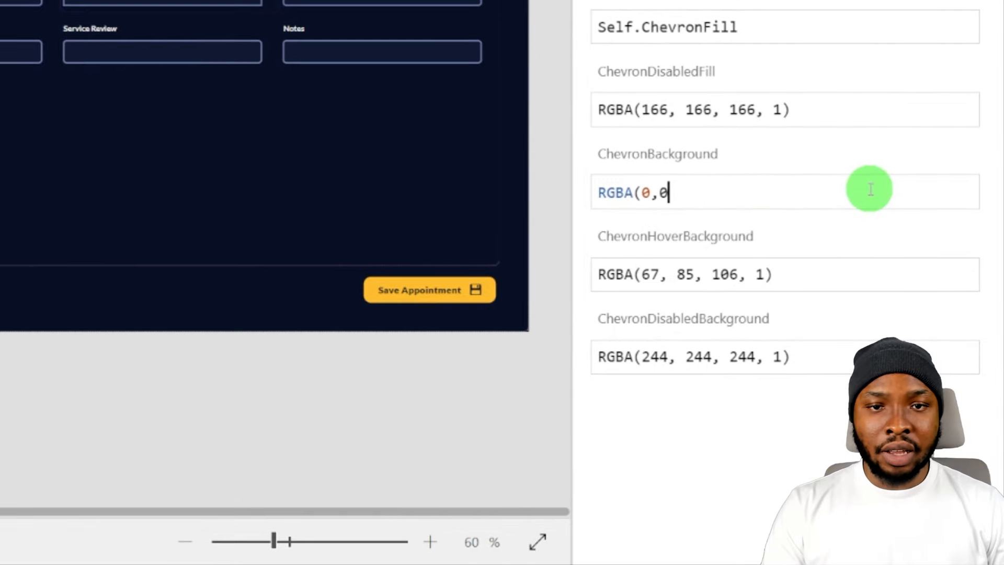
type(",0,0)")
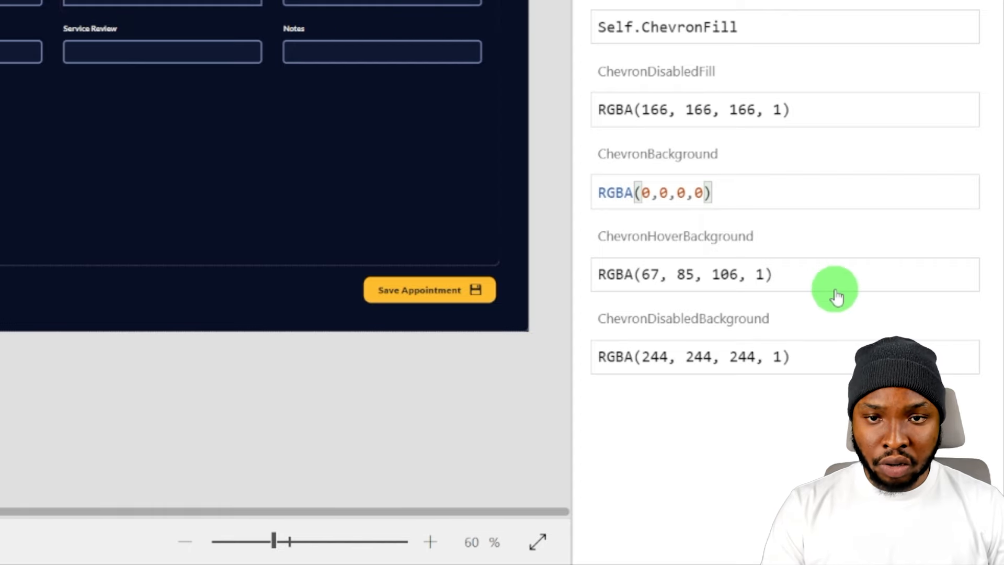
Step: Set the ChevronHoverBackground of the selected combo boxes to RGBA(255,255,255,0.1)
left_click_drag(640, 273, 833, 287)
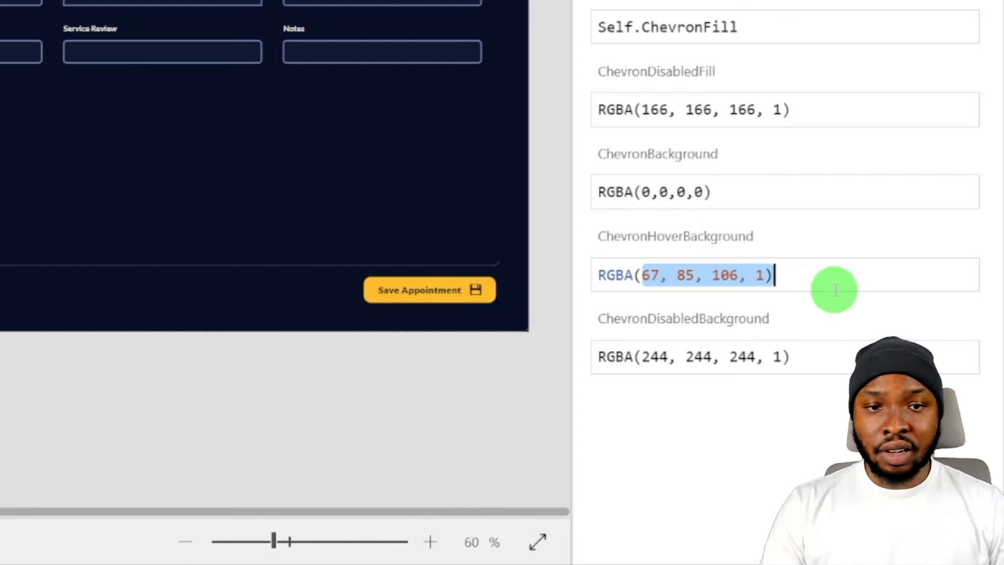
type("255,255,")
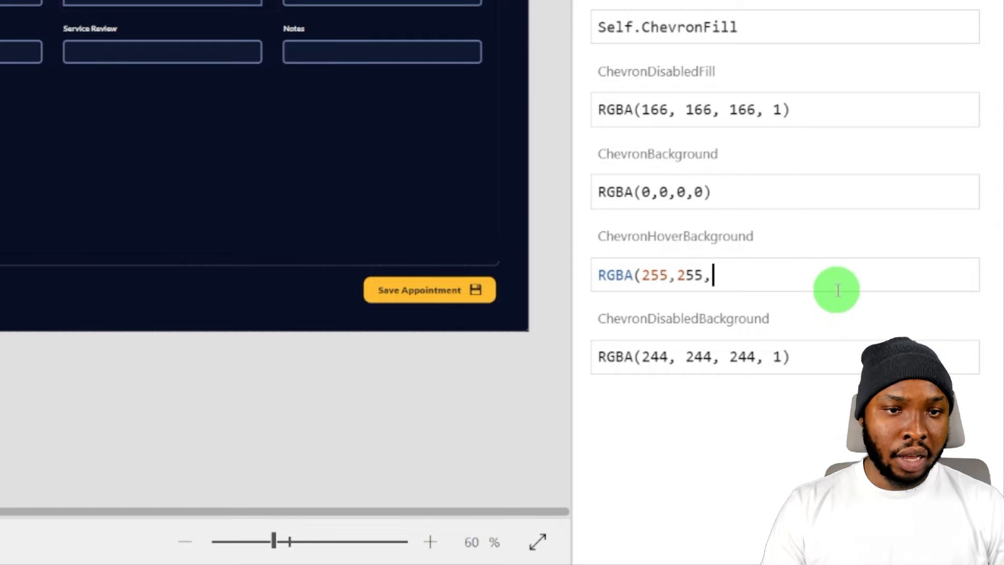
type("255,0.1)")
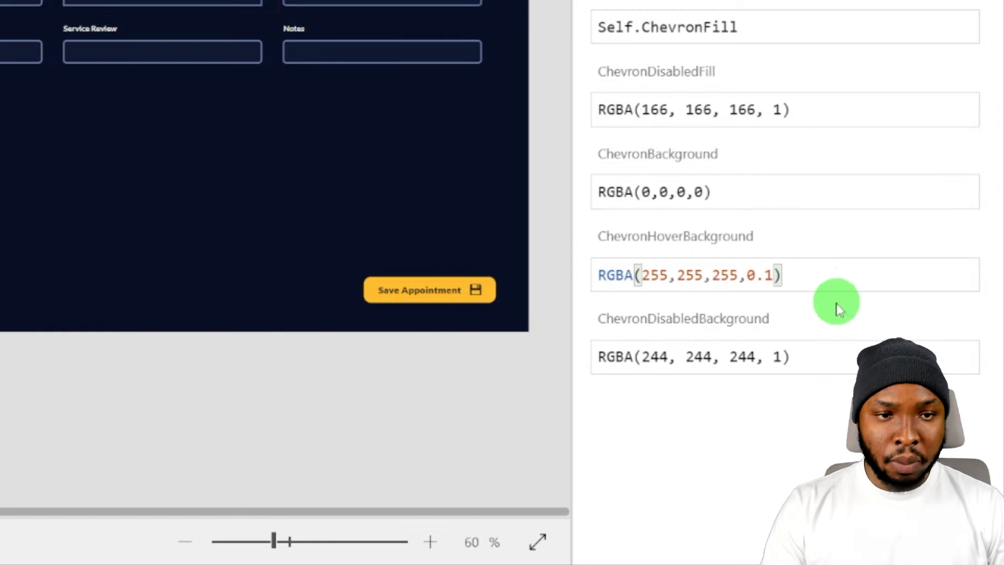
Step: Pick Upgrade in Service Type as a test and set the four combo boxes' SelectionColor to PrimaryTextColor
type("selection")
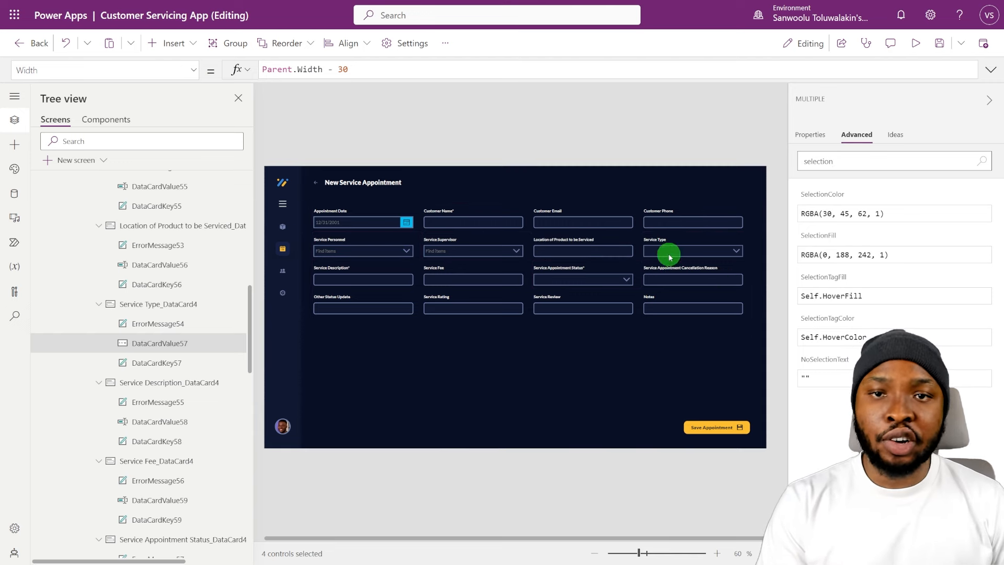
left_click(737, 252)
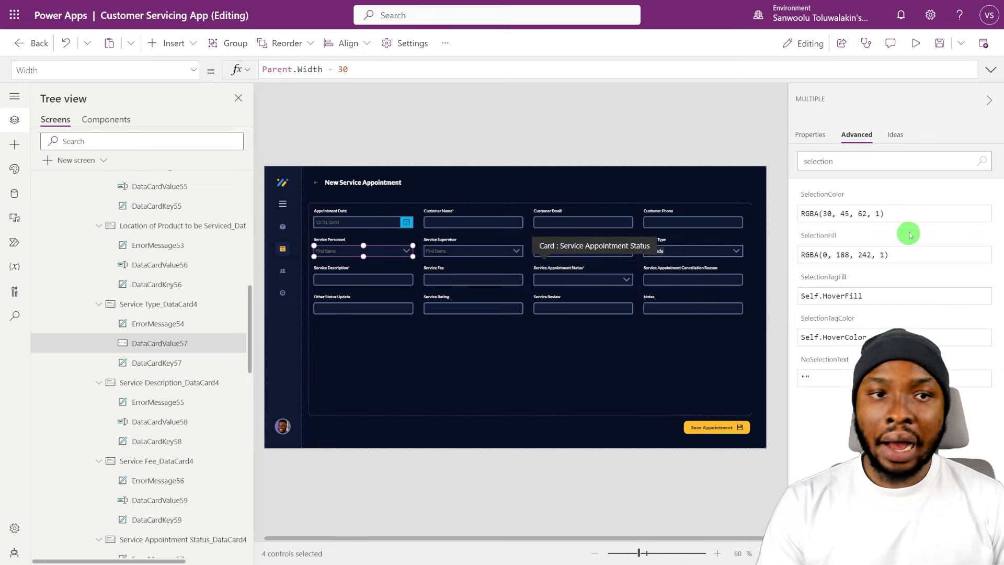
left_click(912, 214)
key("ctrl+a")
type("primaryt")
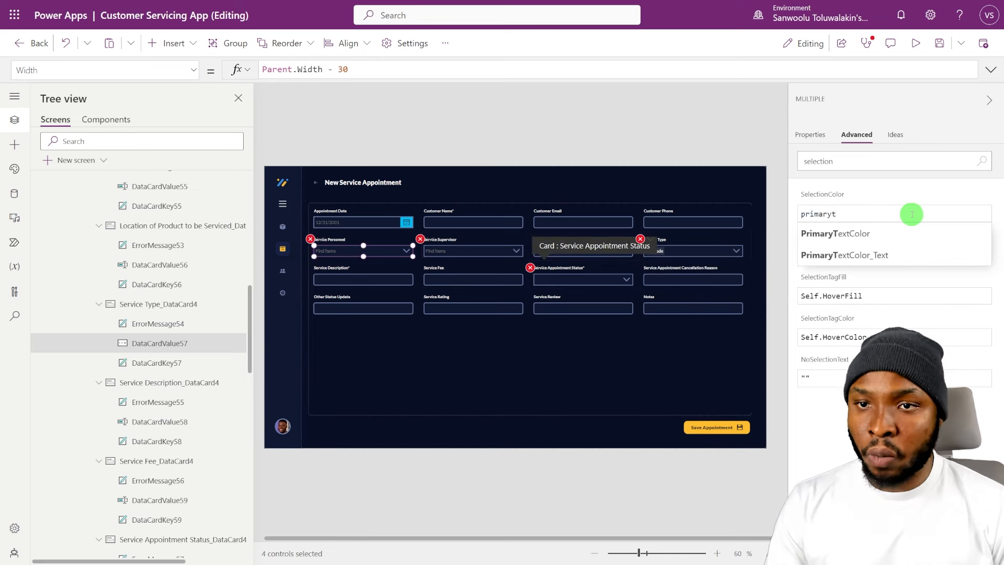
key("Tab")
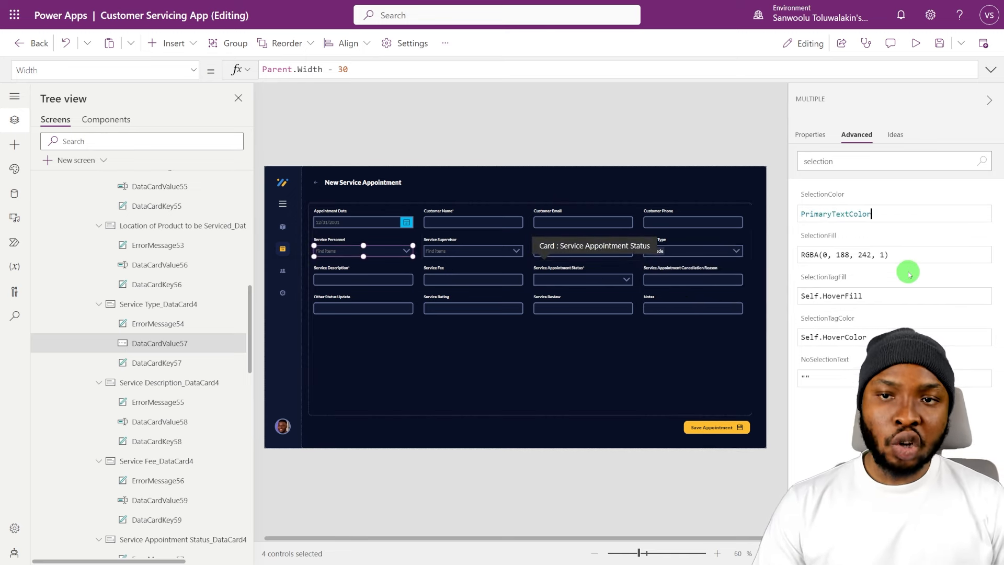
Step: Set the combo boxes' SelectionFill to RGBA(255,255,255,0.1) and check it in the open Service Type list
left_click(886, 258)
key("ctrl+a")
type("RGBA(225,255,255,0.1)")
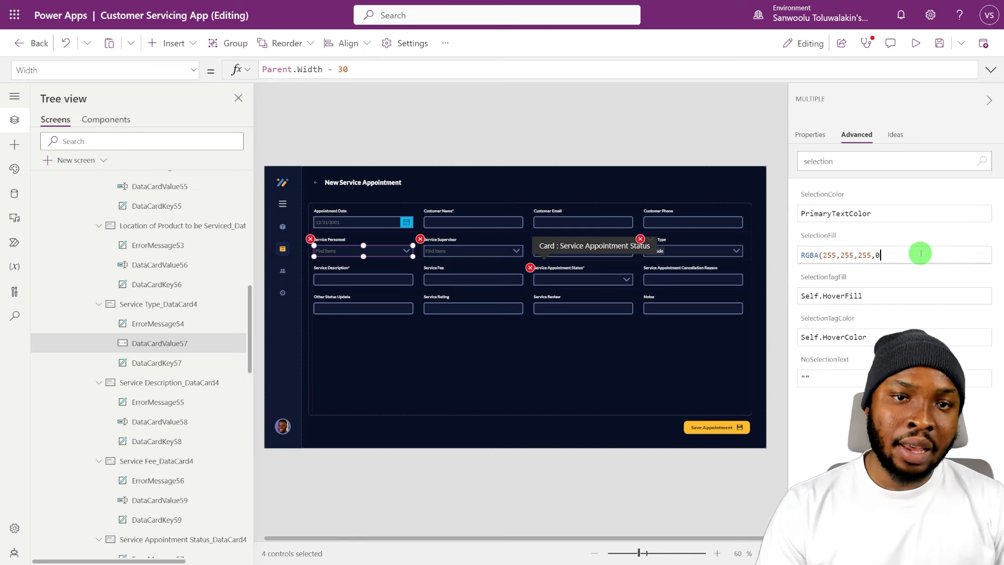
left_click(739, 252)
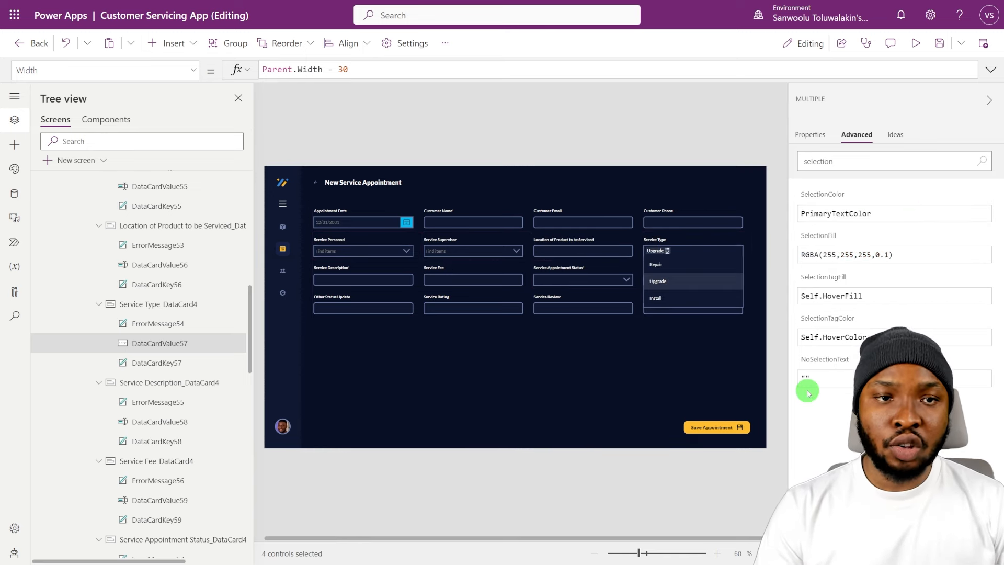
Step: Find the hover properties, try Color.DeepPink as the combo boxes' HoverColor and preview it in the Service Appointment Status list
left_click(831, 161)
type("h")
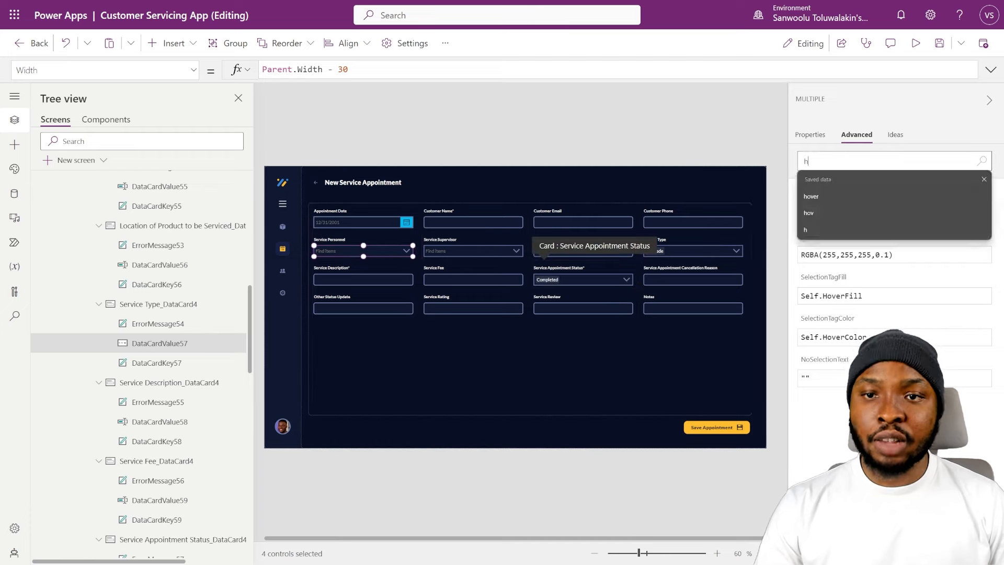
type("over")
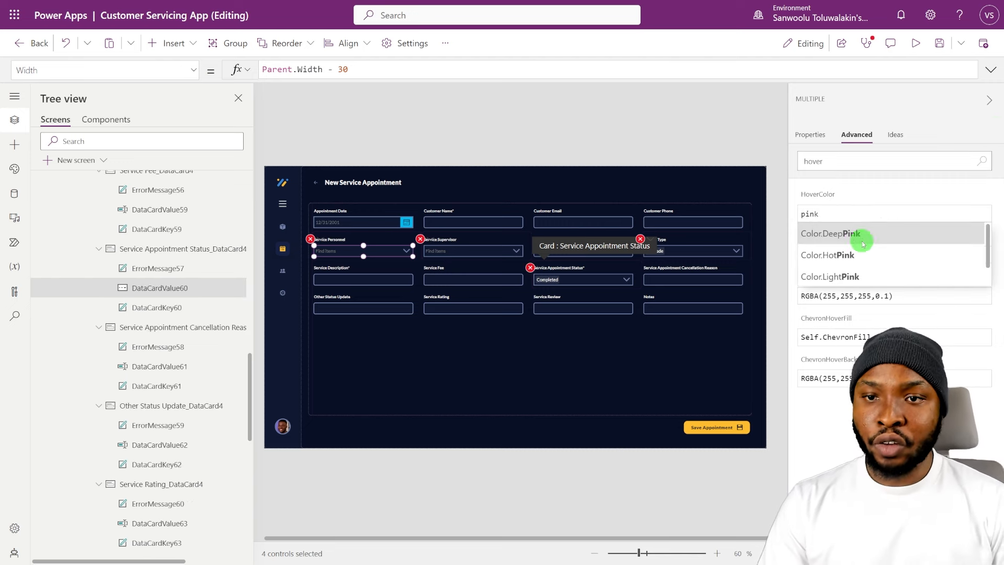
left_click(886, 230)
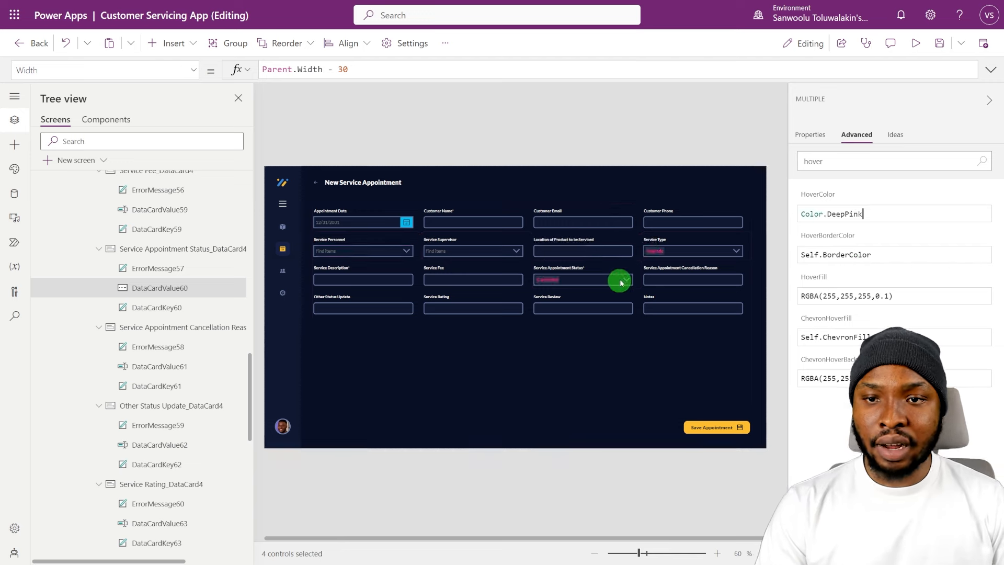
left_click(621, 282, "alt")
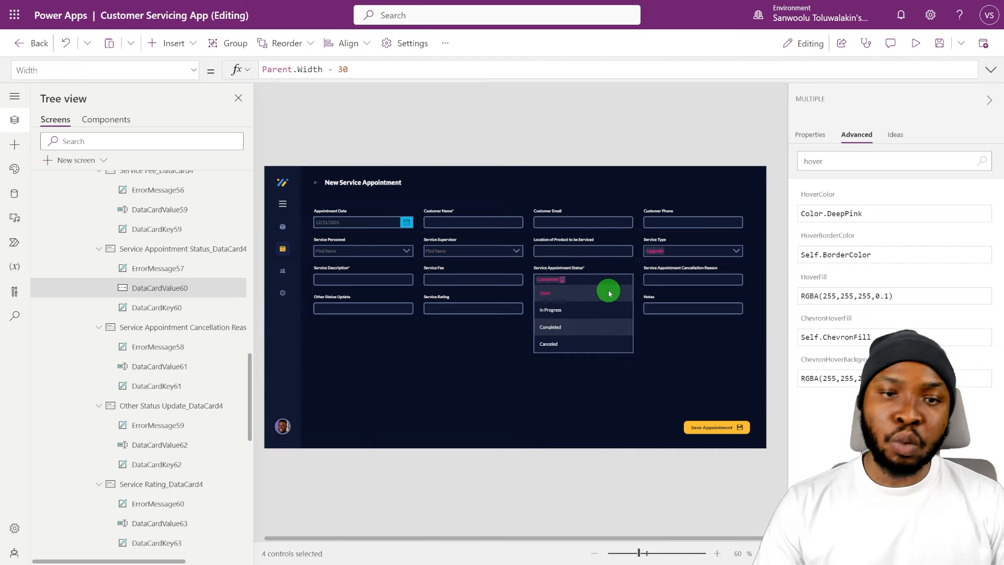
Step: Set the HoverColor of the selected combo boxes to PrimaryTextColor
left_click(884, 209)
type("Pri")
left_click(859, 252)
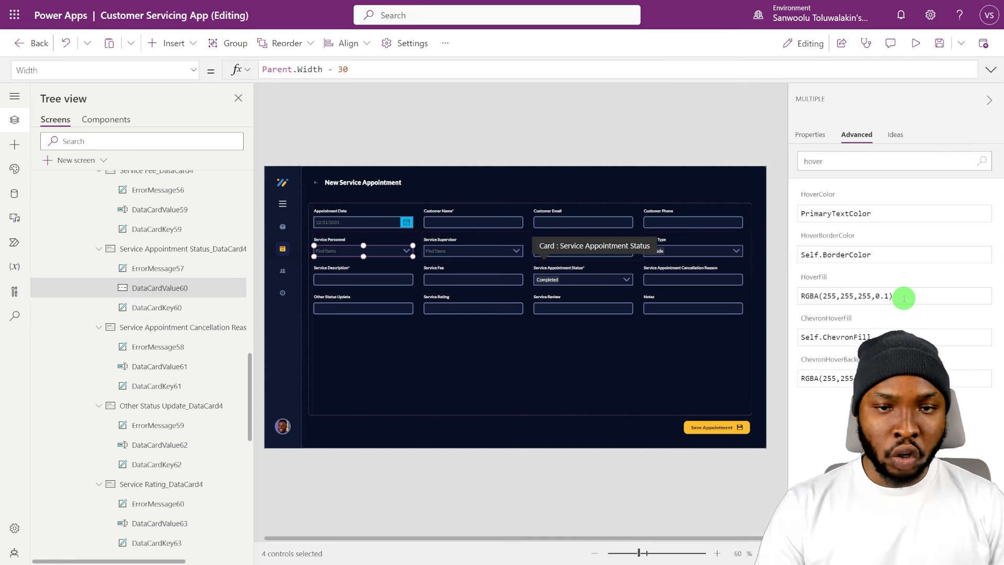
Step: Try Color.DarkGreen as the combo boxes' HoverFill and preview it in the Service Appointment Status list
left_click(904, 298)
key("ctrl+a")
type("green")
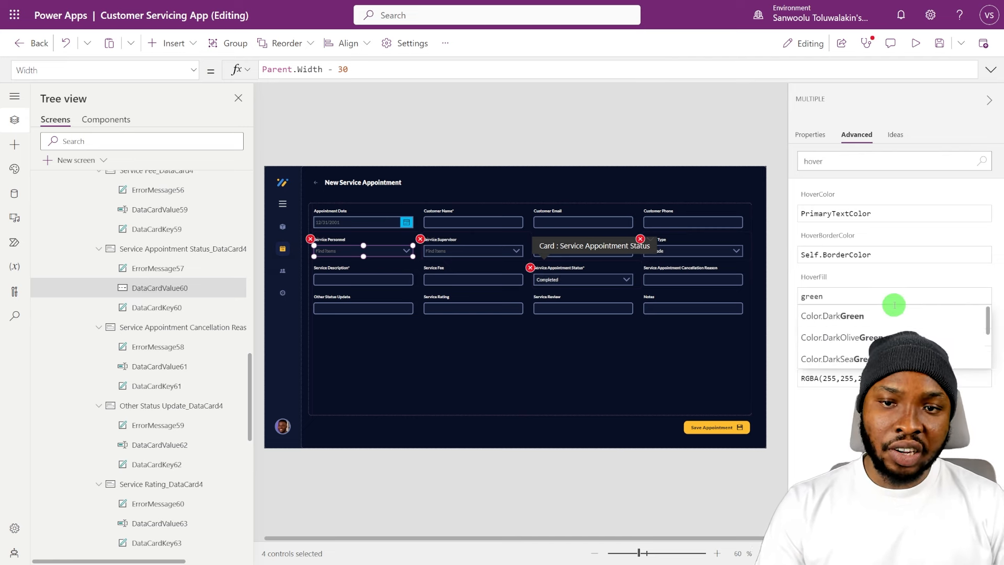
left_click(884, 316)
left_click(628, 281, "alt")
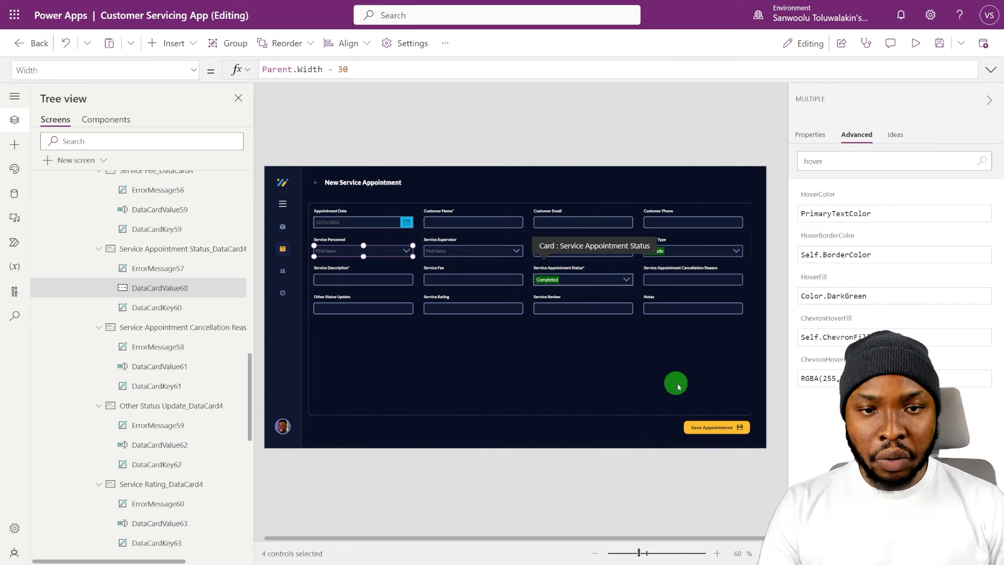
Step: Set the combo boxes' HoverFill to RGBA(255,255,255,0.1) and preview it on Service Appointment Status
key("ctrl+a")
type("RGBA(255,255,255,0.1)")
left_click(624, 281, "alt")
Step: Search for the combo boxes' focused properties and check the focus border on the open Service Personnel list
double_click(808, 161)
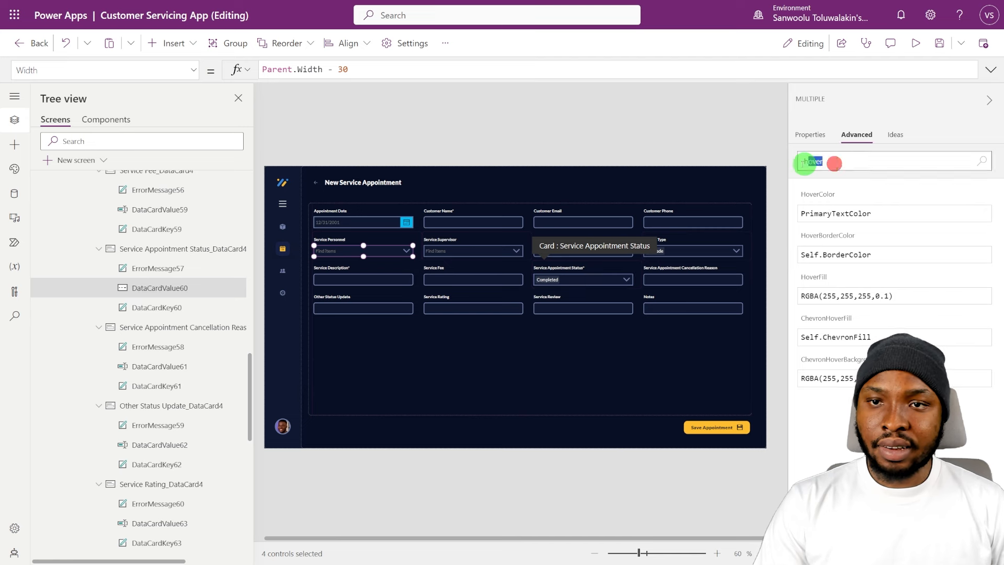
type("focused")
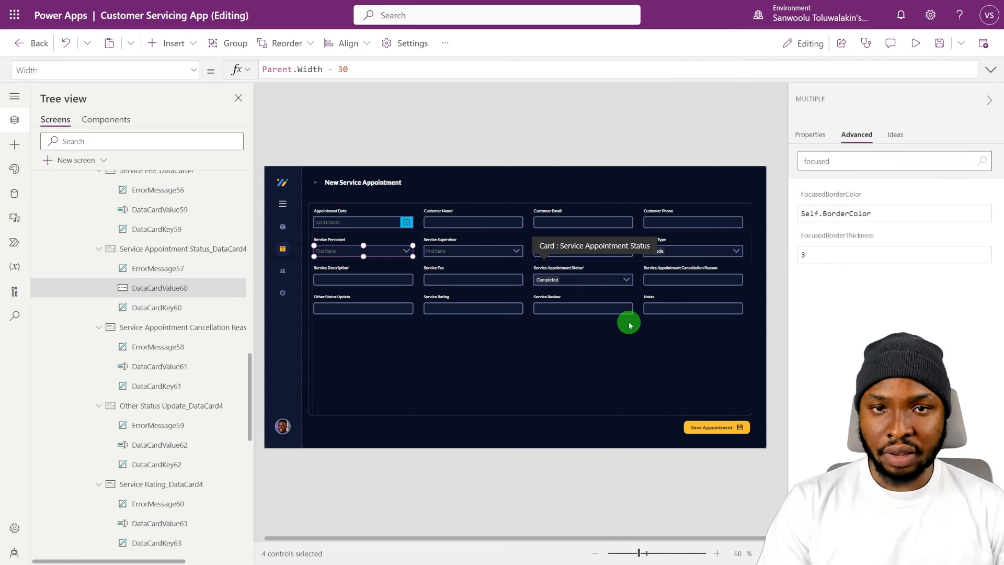
key("alt")
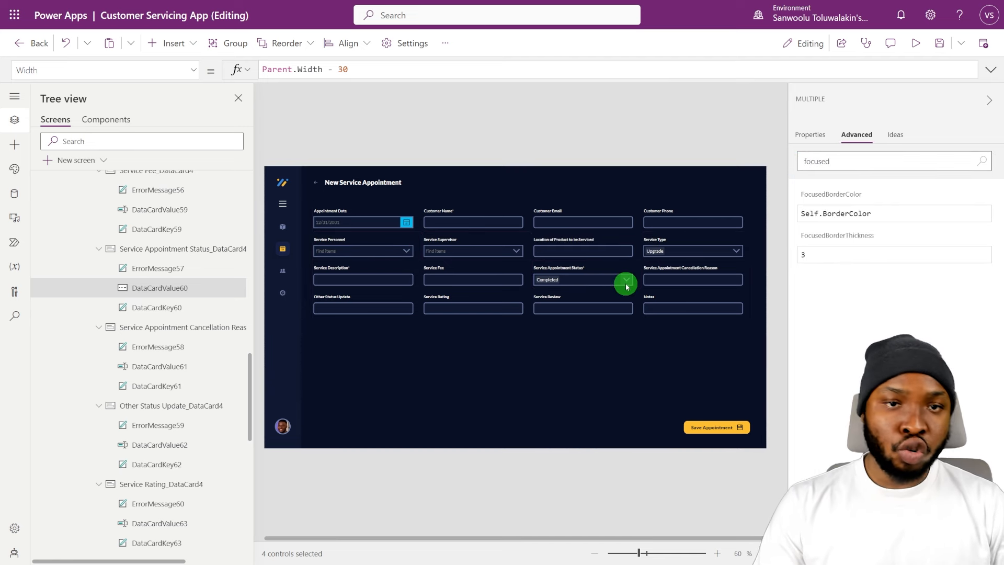
left_click(406, 251, "alt")
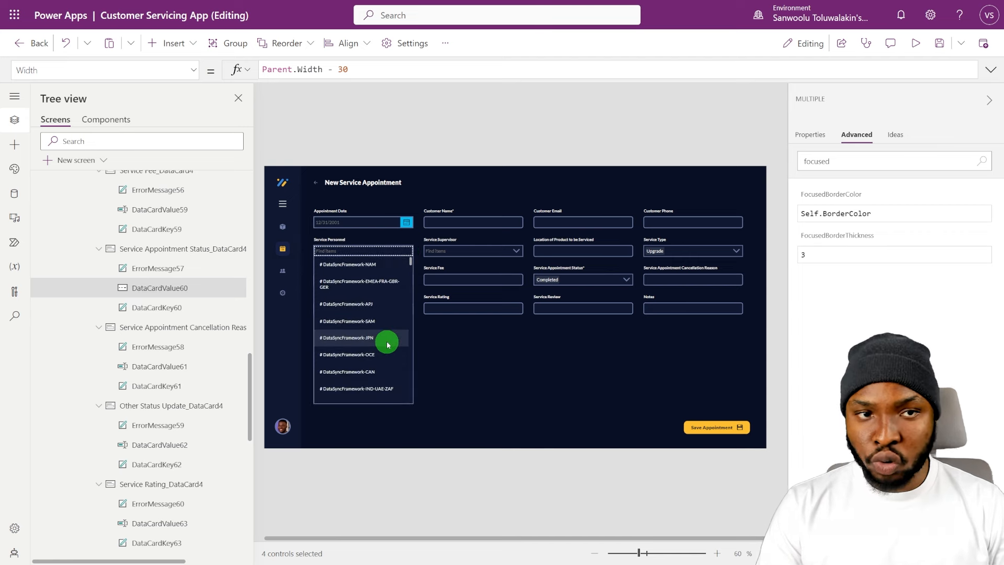
left_click(405, 250, "alt")
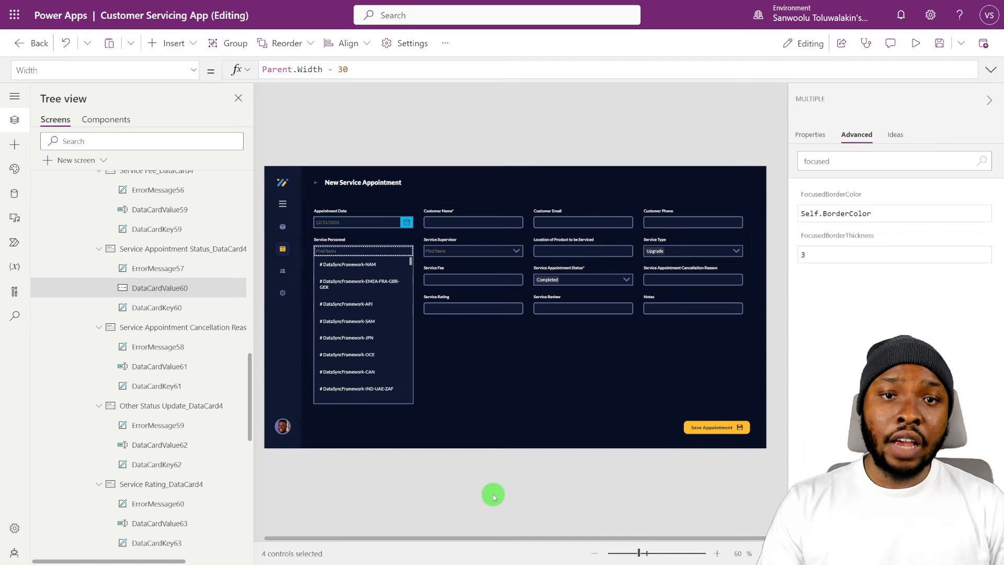
key("alt")
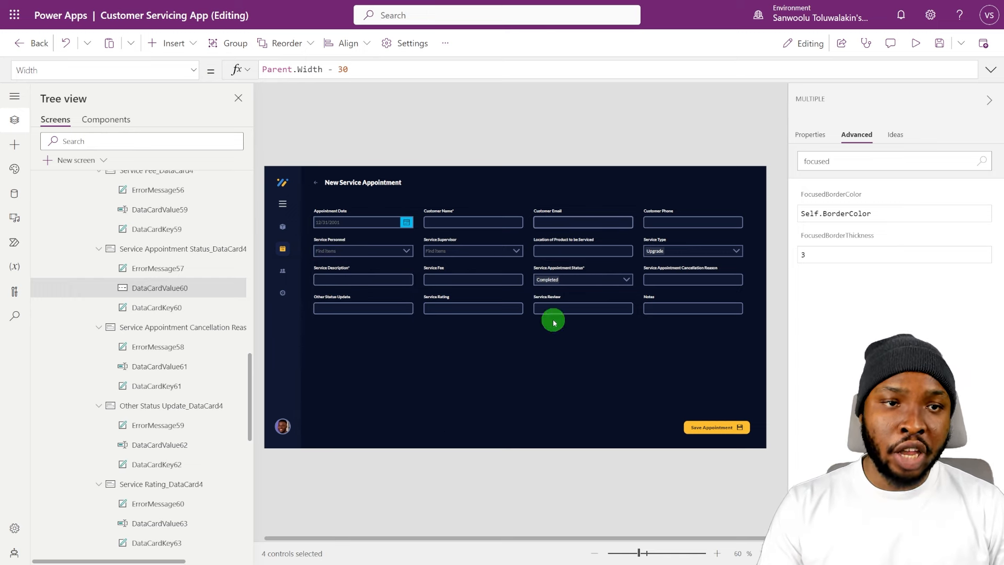
Step: Set the combo boxes' FocusedBorderThickness to 0 and clear the test choices in Service Appointment Status and Service Type
double_click(817, 253)
type("0")
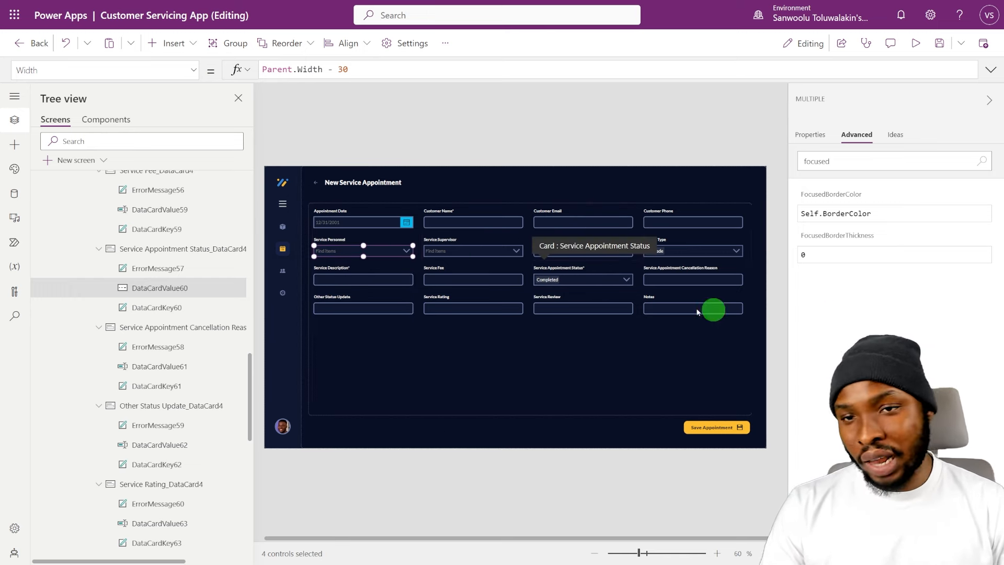
left_click(366, 251, "alt")
left_click(626, 280, "alt")
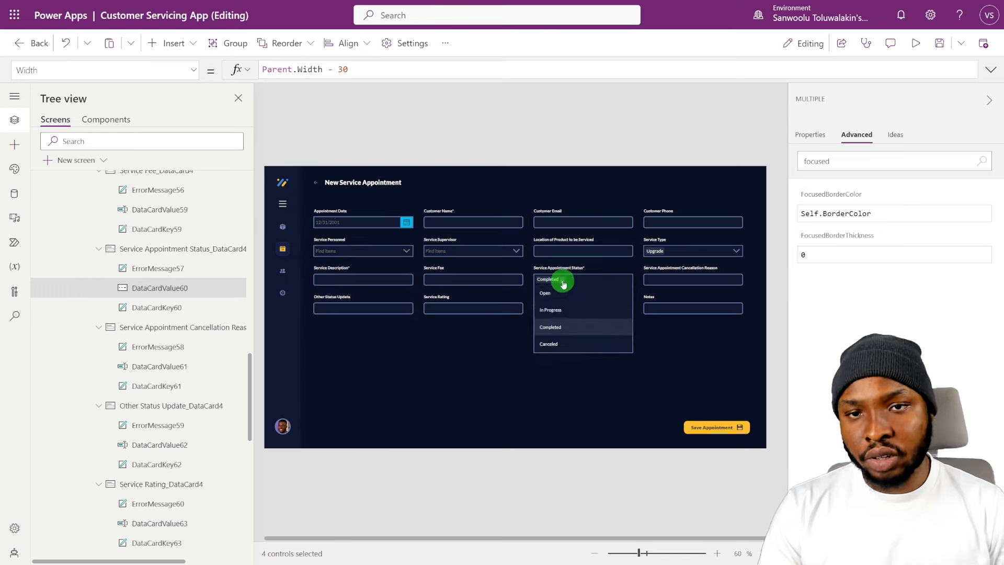
left_click(736, 251, "alt")
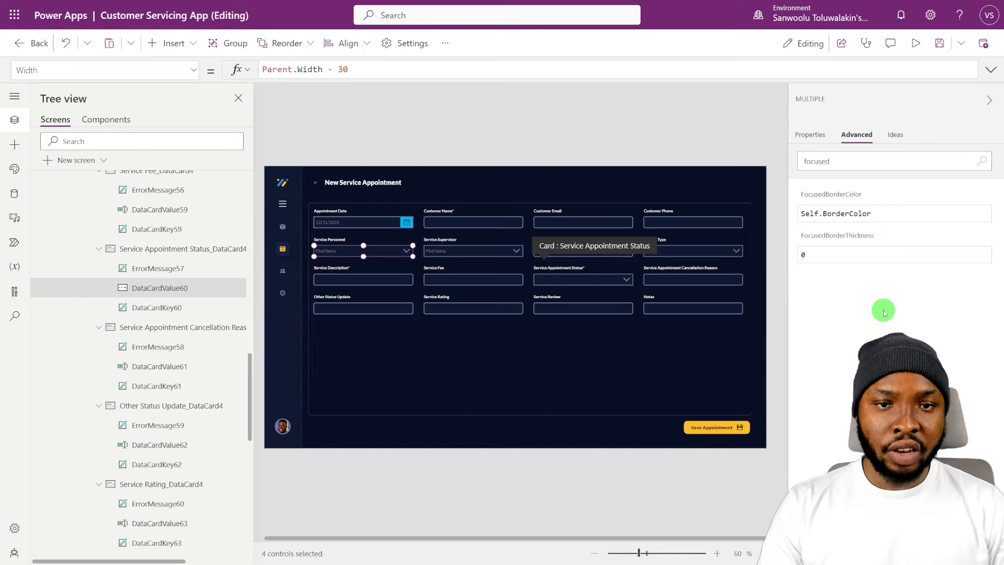
Step: Select only the Appointment Date date picker and set its IconFill to SecondaryTextColor
left_click(752, 332)
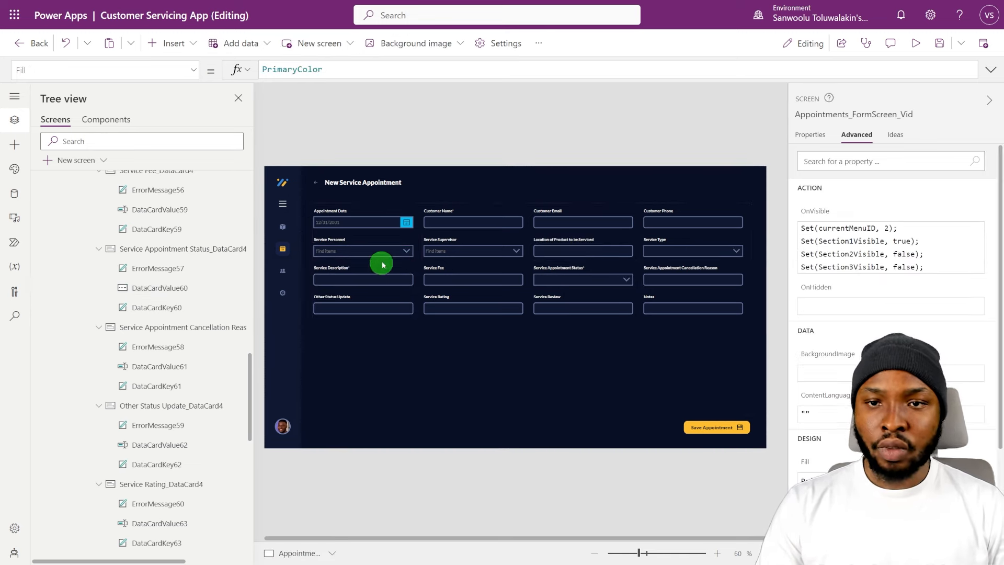
left_click(403, 226)
left_click(403, 226)
left_click(810, 134)
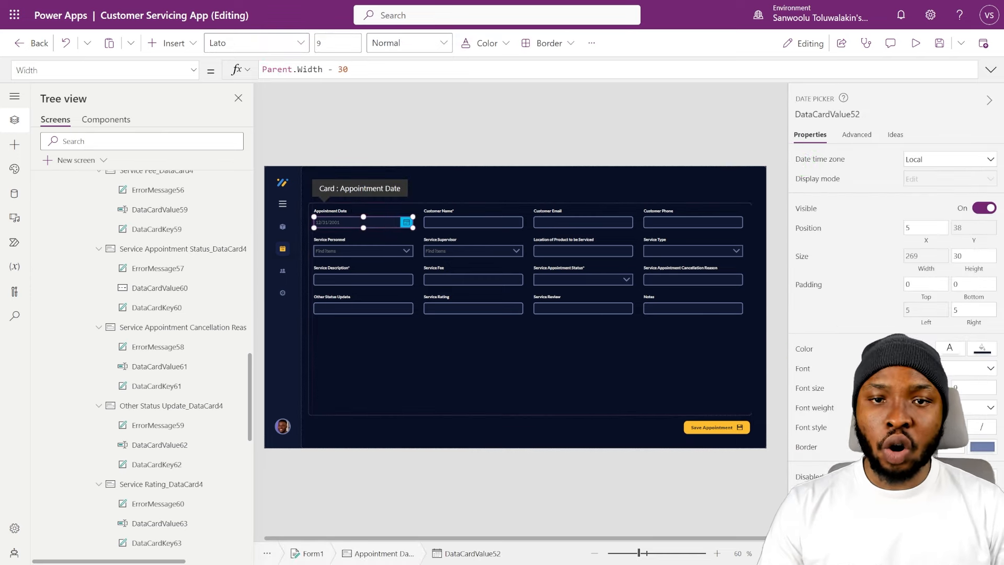
left_click(863, 134)
type("icon")
left_click(907, 216)
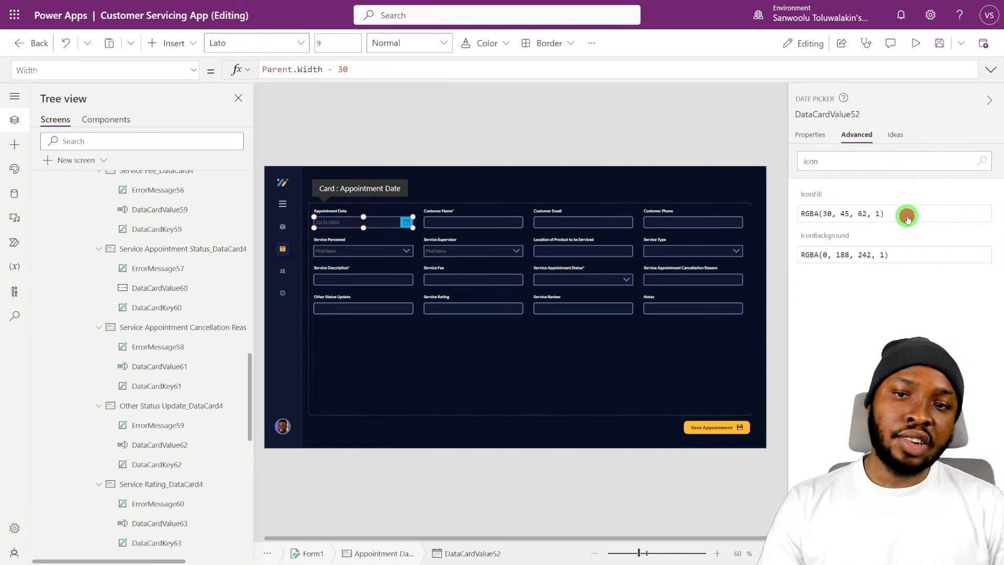
key("ctrl+a")
type("SecondaryTextColor")
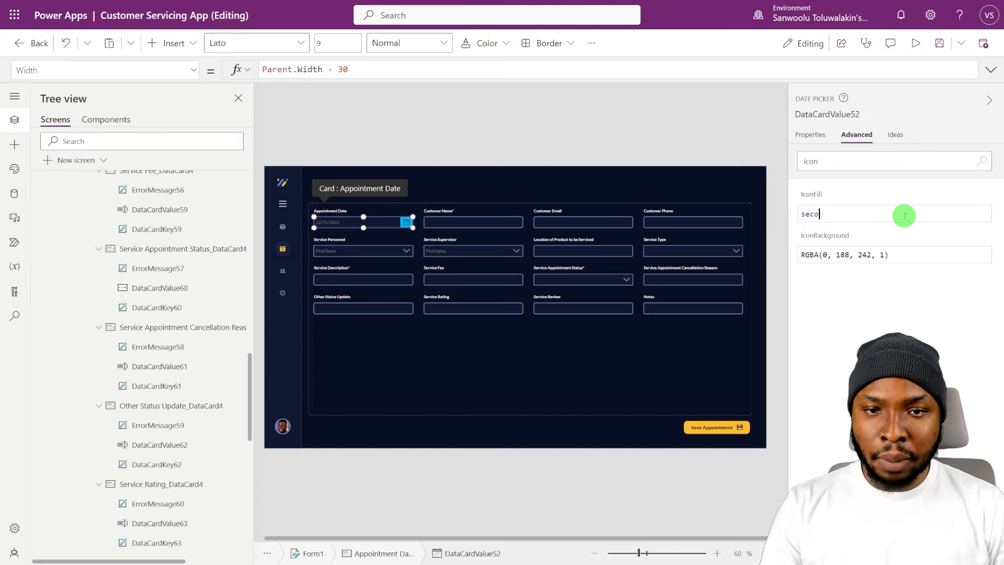
Step: Make the date picker's IconBackground transparent with RGBA(0,0,0,0) and preview the app
left_click_drag(903, 253, 823, 254)
type("RGBA(0,0,0,0)")
left_click(638, 380)
left_click(915, 43)
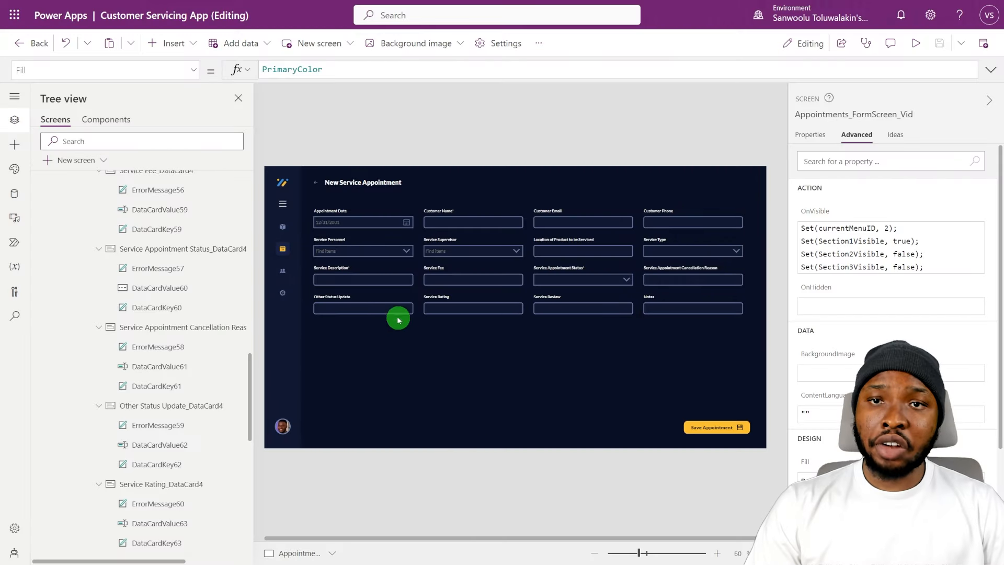
Step: Insert a plain container into the Appointment Date card that holds the date picker
left_click(368, 226)
left_click(368, 227)
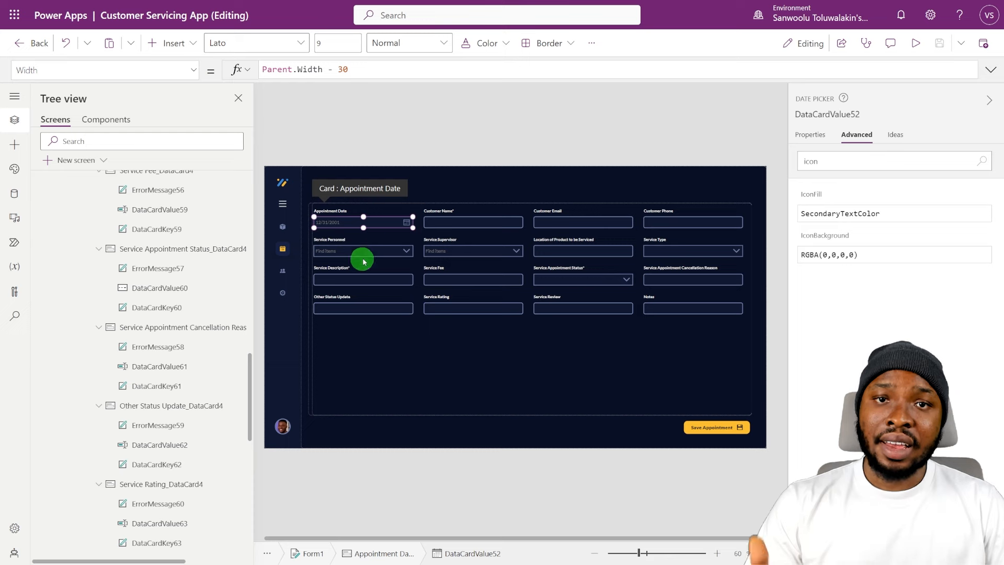
scroll(153, 270, "down", 1)
scroll(151, 267, "up", 4)
left_click(173, 43)
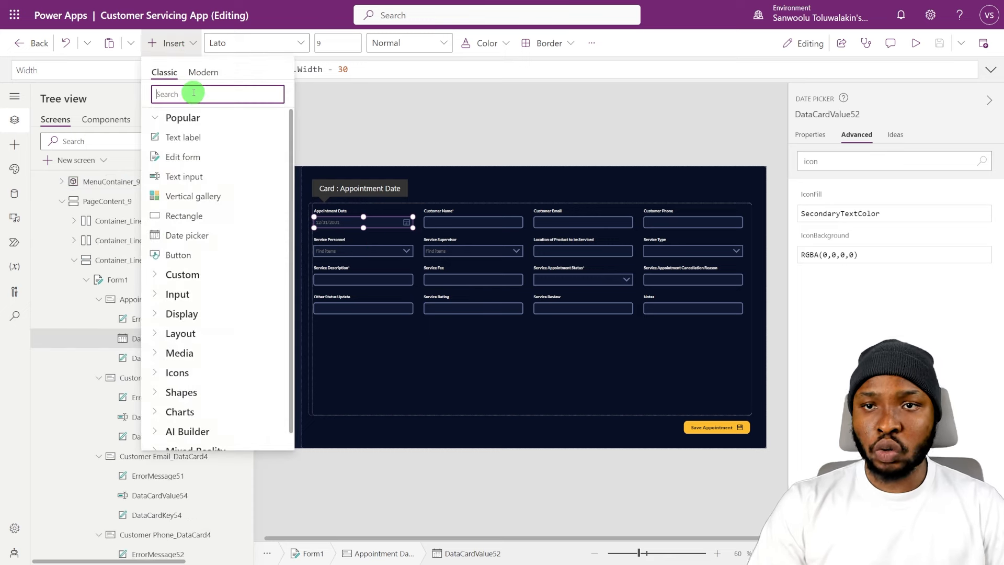
type("cont")
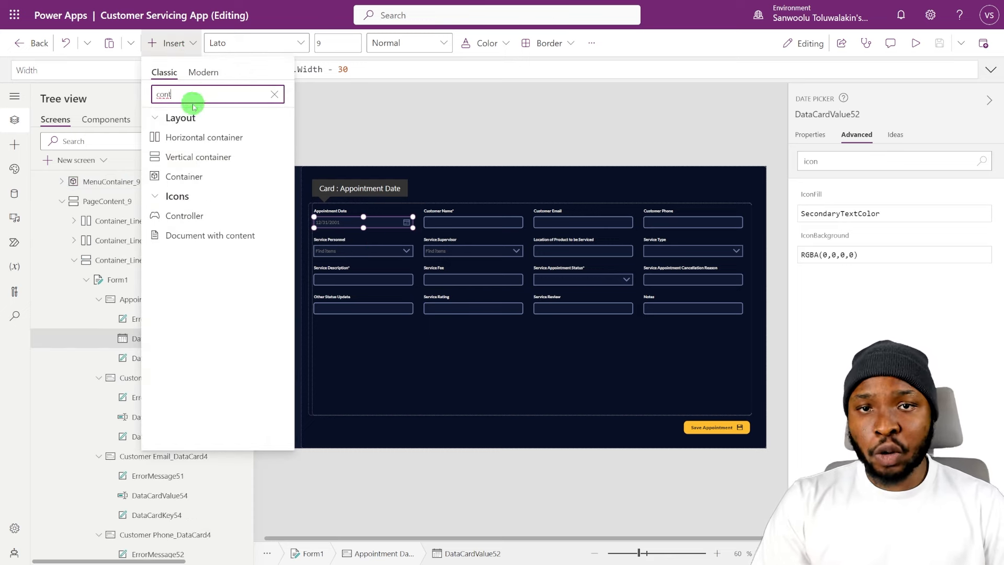
left_click(185, 176)
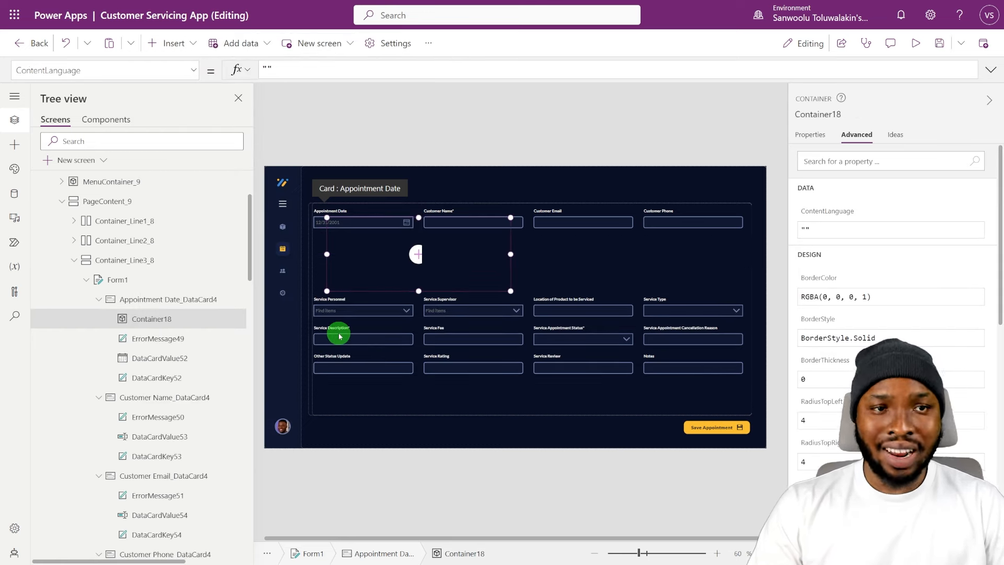
Step: Place Container18 at X 5 and Y DataCardKey52.Y + DataCardKey52.Height + 5, with width Parent.Width - 30 and height 30
left_click(157, 359)
left_click(806, 136)
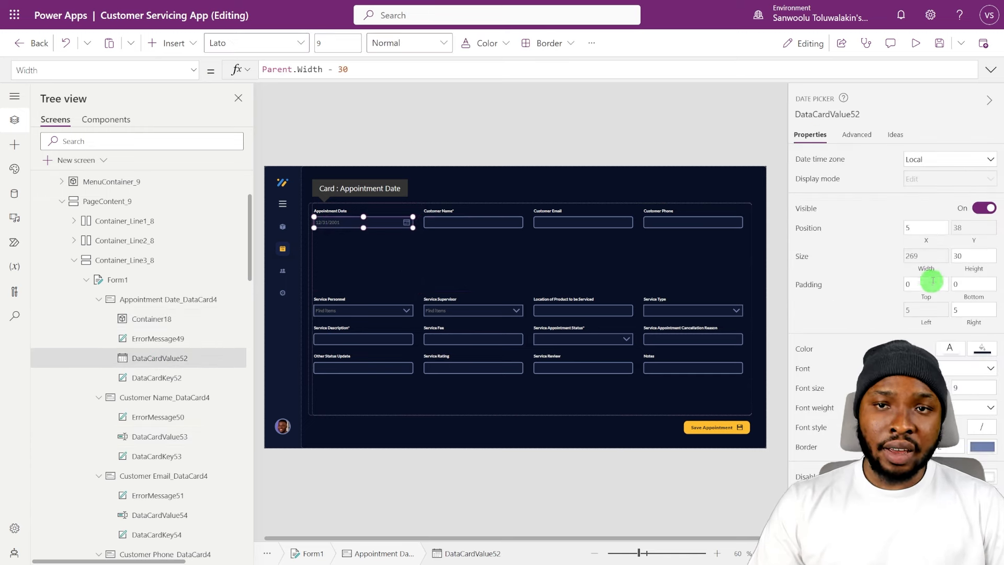
left_click(145, 321)
left_click_drag(919, 160, 868, 169)
type("500")
left_click_drag(969, 188, 874, 190)
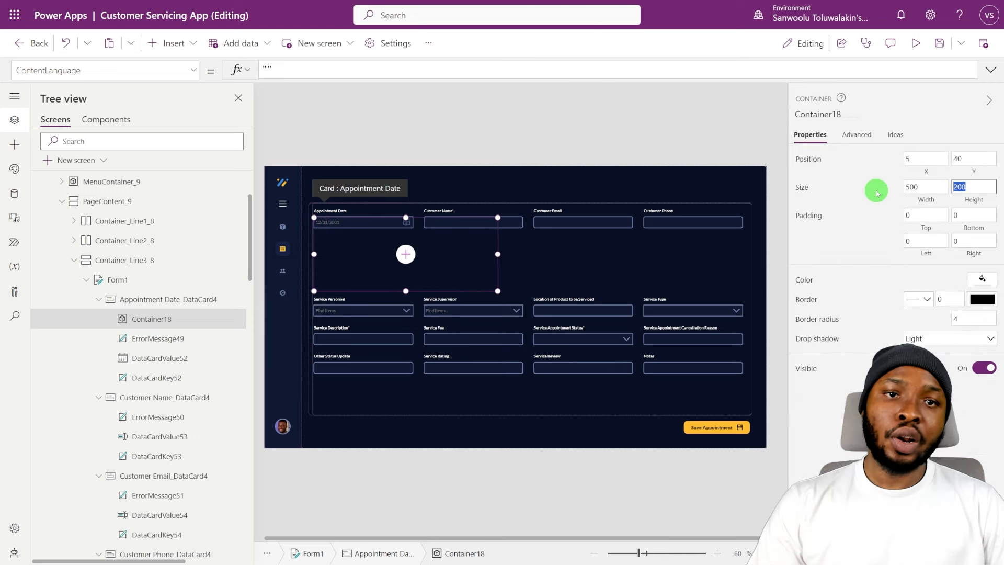
type("30")
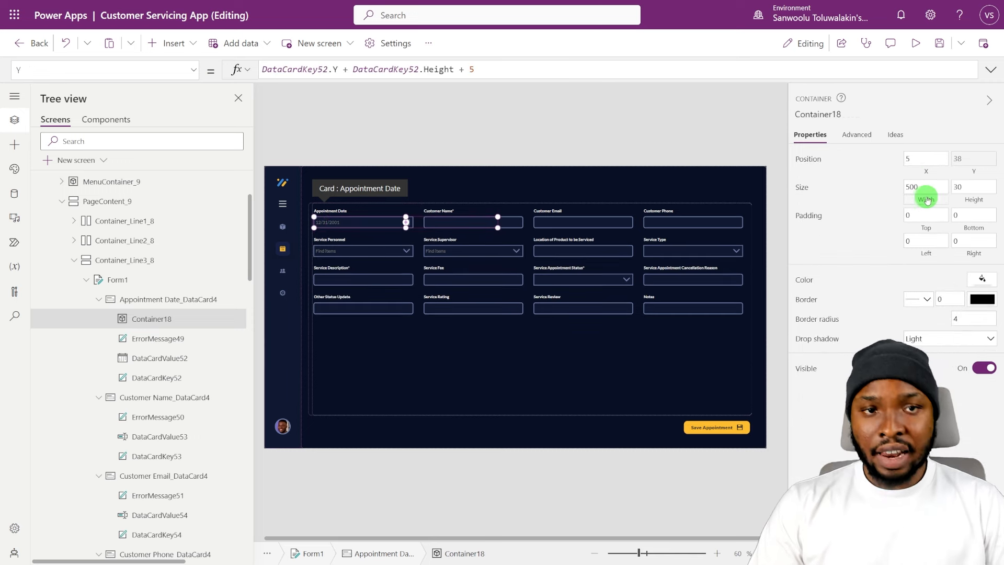
left_click(927, 200)
key("ctrl+a")
type("Parent.Width - 30")
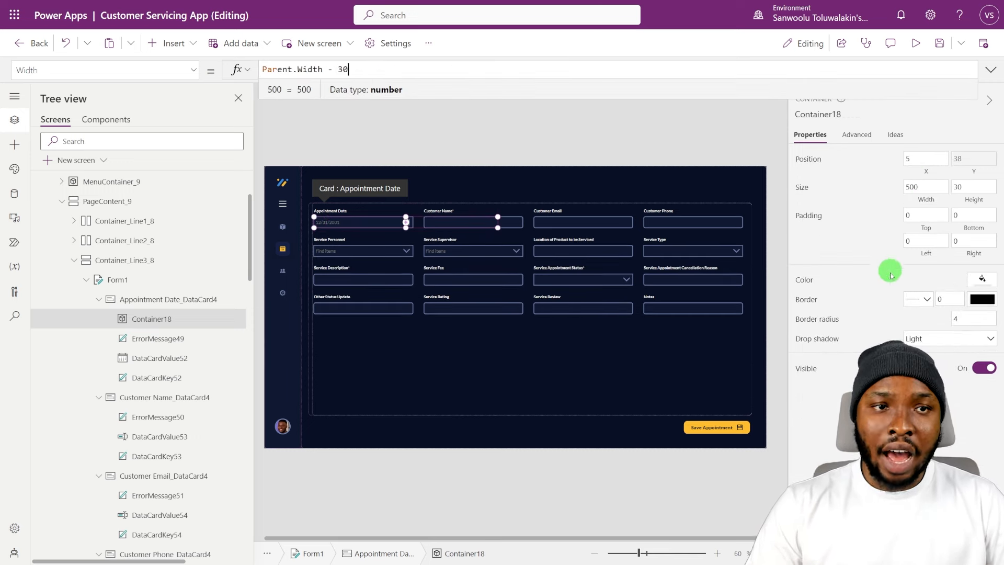
left_click(851, 386)
Step: Cut the Appointment Date date picker DataCardValue52 and paste it inside Container18
left_click(172, 359)
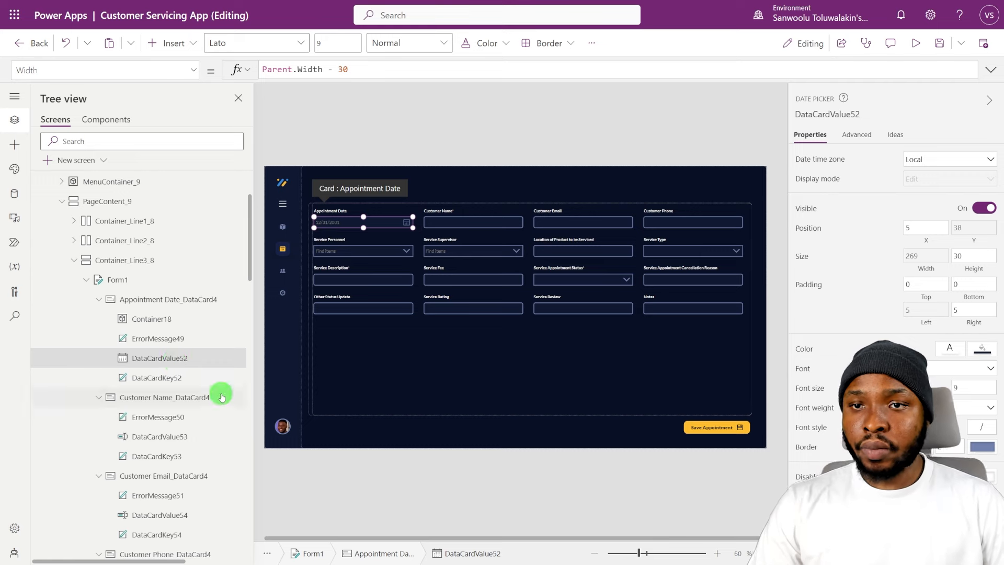
key("Delete")
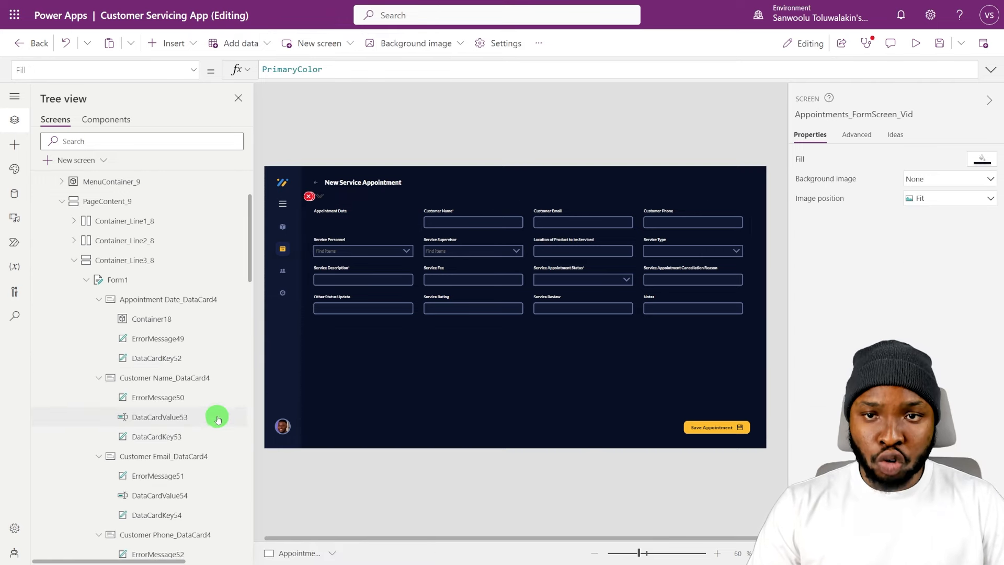
left_click(147, 318)
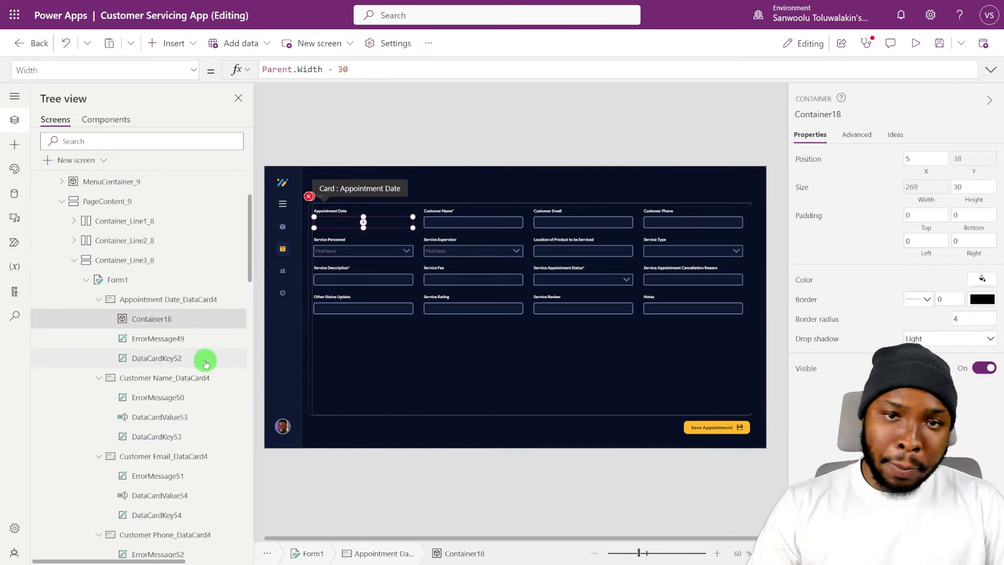
key("ctrl+z")
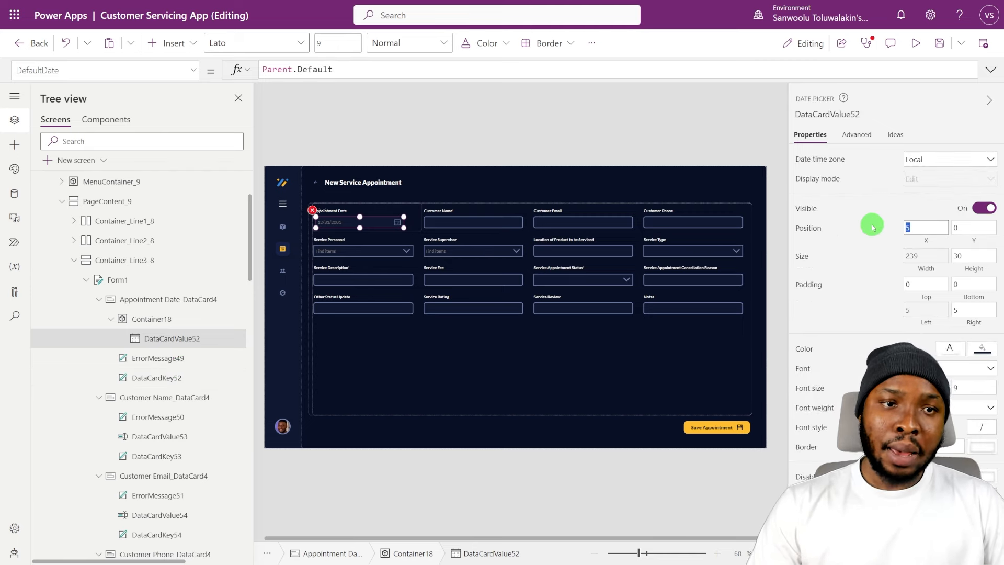
Step: Make the date picker fill its container with X 0, width Parent.Width and height Parent.Height
double_click(910, 228)
type("0")
left_click(925, 267)
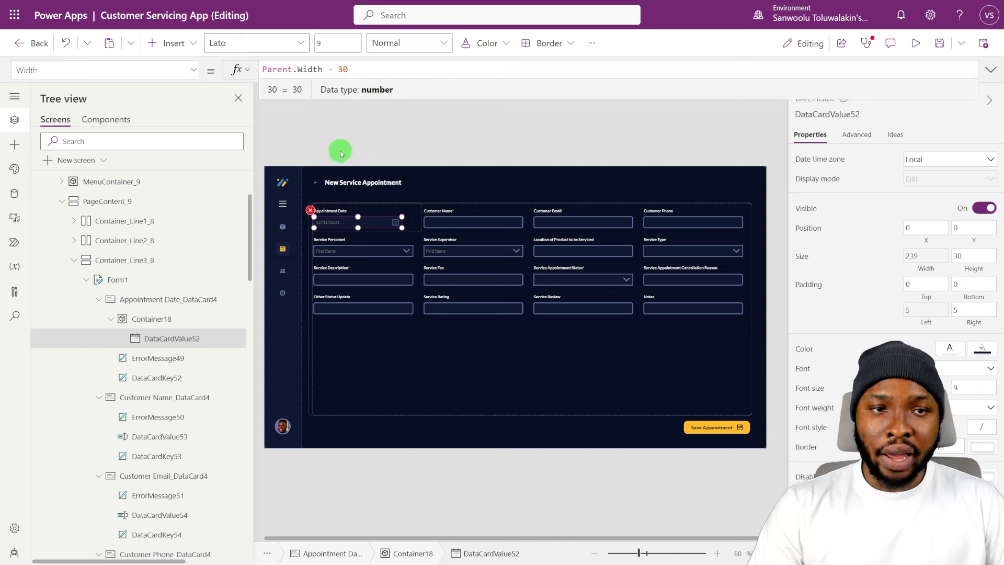
key("BackSpace")
key("BackSpace")
key("BackSpace")
key("BackSpace")
key("BackSpace")
left_click(974, 268)
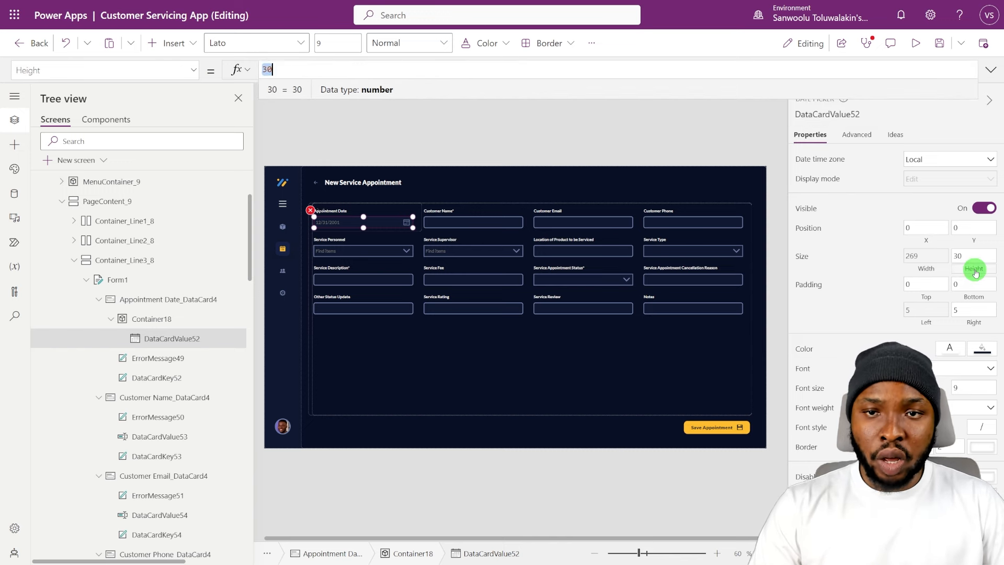
type("Parent.Height")
left_click(874, 262)
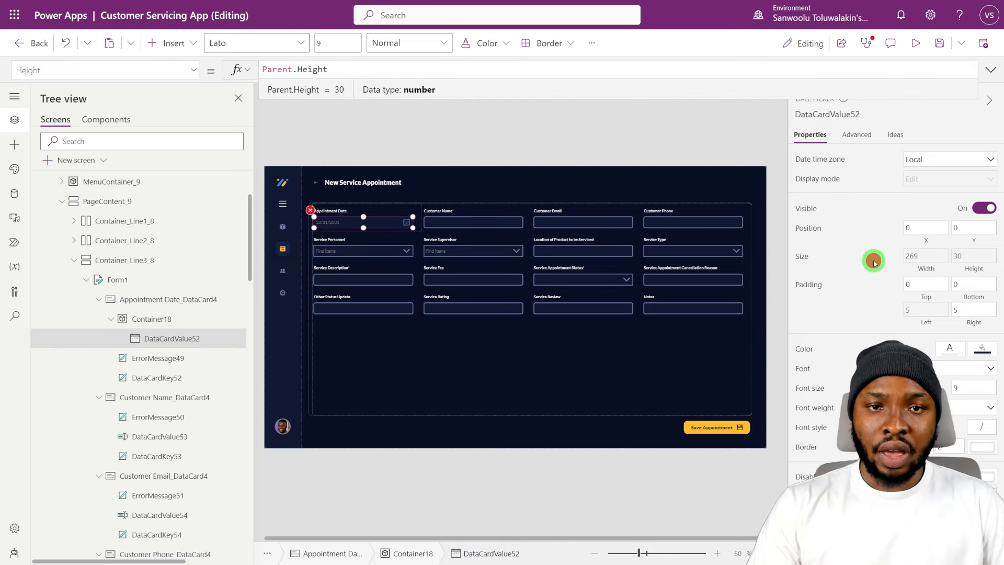
Step: Copy the date picker's BorderColor formula If(IsBlank(Parent.Error), Parent.BorderColor, Color.Red) into Container18's BorderColor
left_click(857, 134)
left_click(849, 161)
type("border")
left_click(848, 193)
key("ctrl+c")
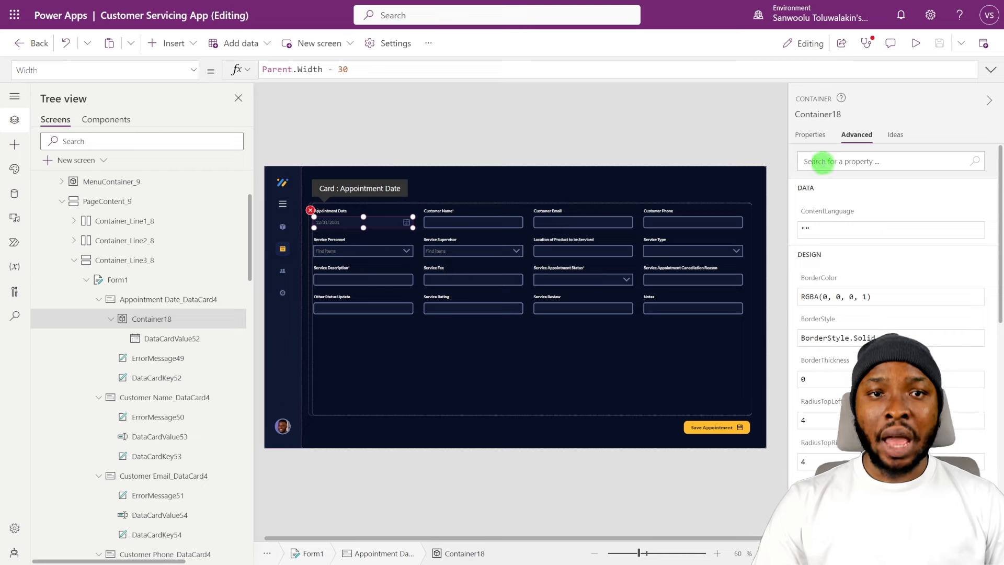
left_click(831, 157)
left_click(893, 215)
key("ctrl+v")
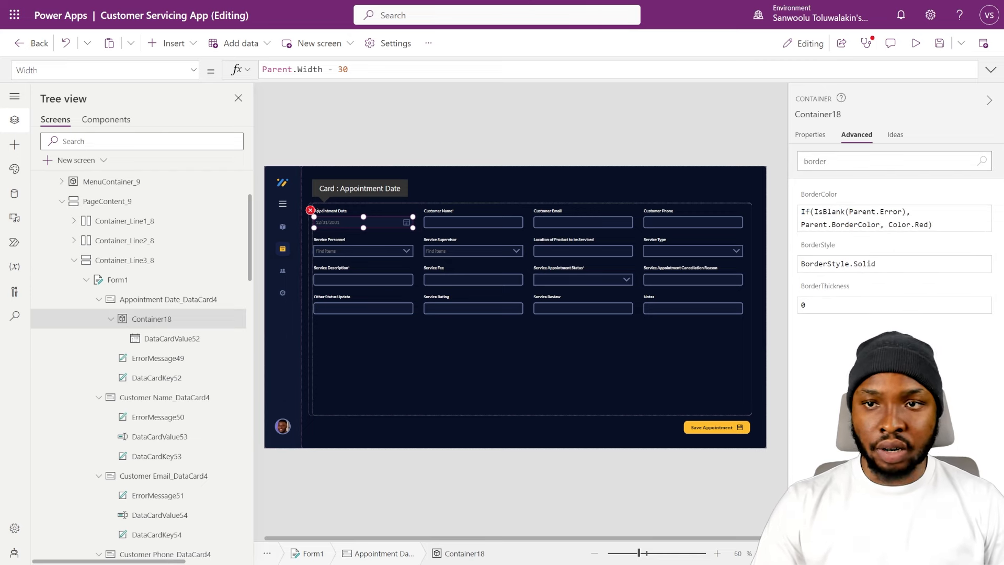
Step: Give Container18 a border thickness of 2, a border radius of 5 and no drop shadow
left_click(809, 135)
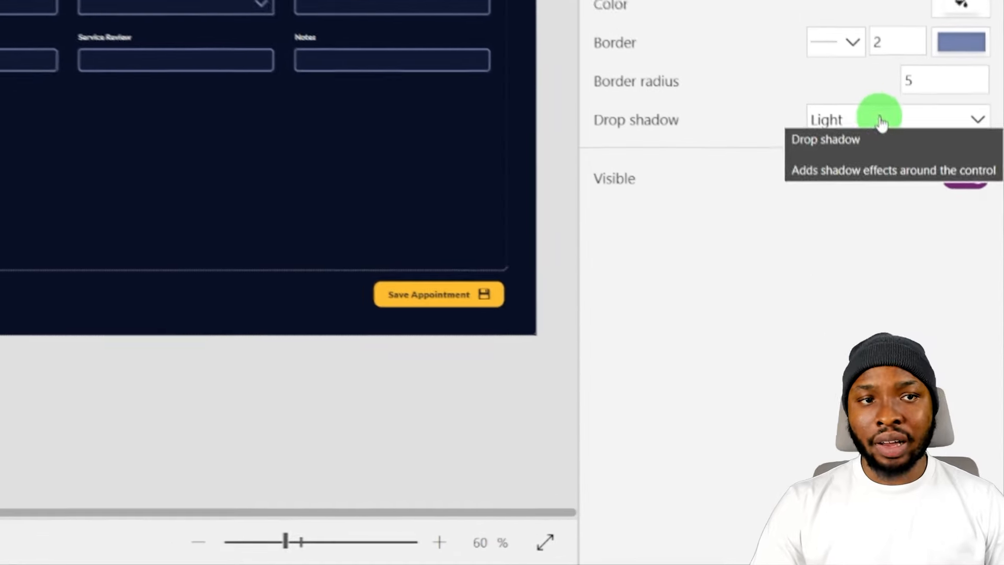
left_click(942, 338)
left_click(927, 352)
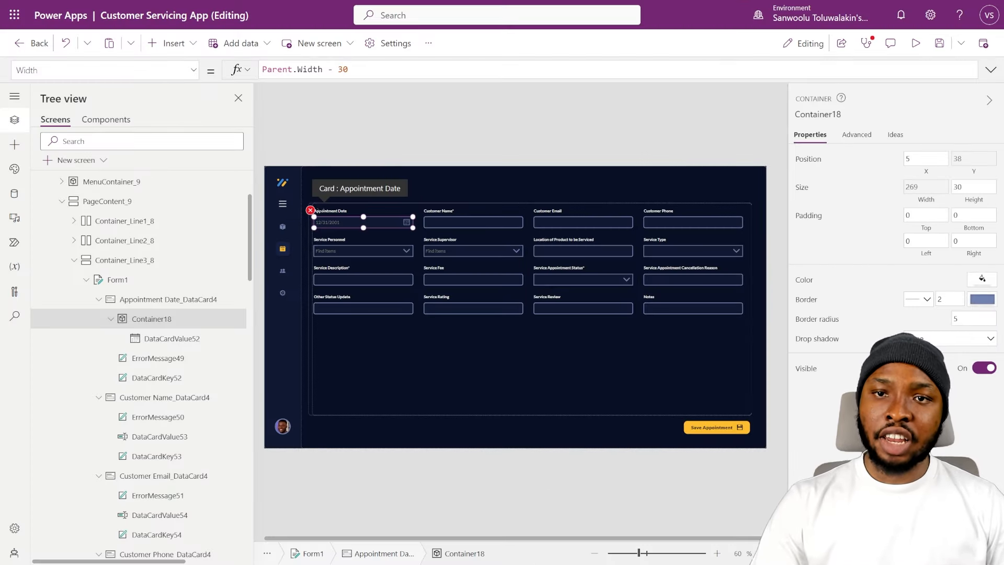
Step: Change the border style of the date picker inside Container18
left_click(180, 337)
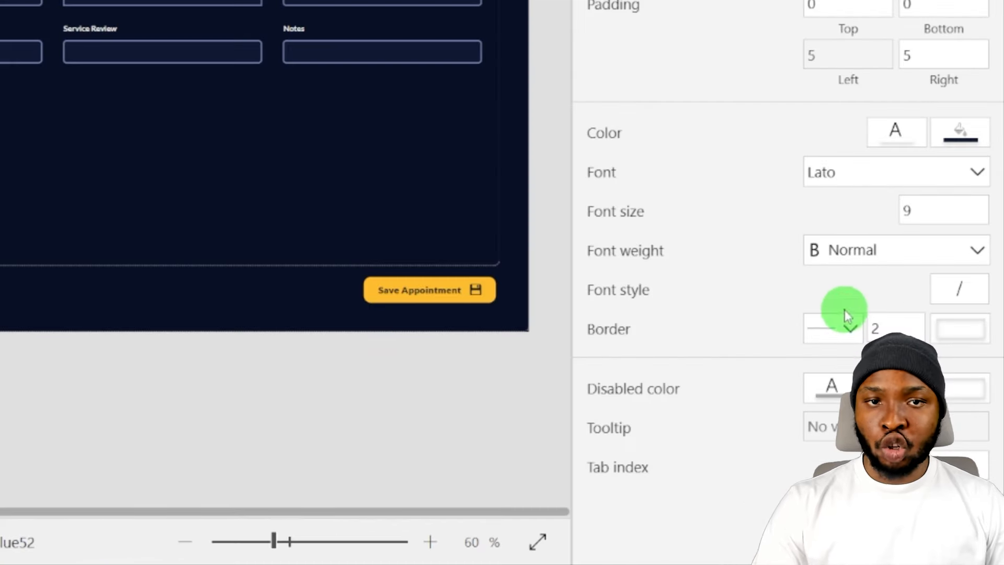
left_click(916, 443)
left_click(902, 490)
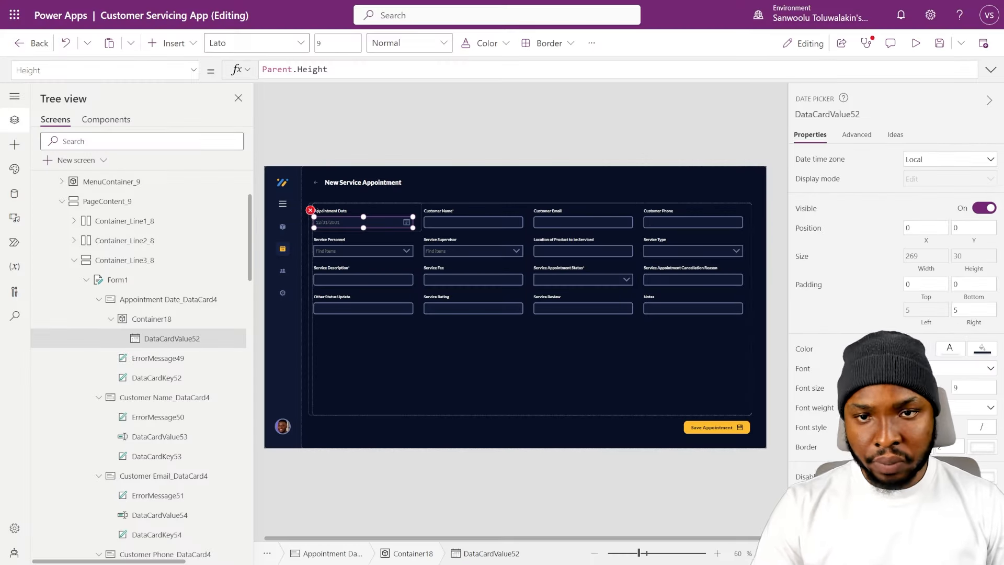
Step: Fix the date picker's Tooltip formula by replacing Parent with the card name: 'Appointment Date_DataCard4'.DisplayName
left_click(311, 210)
left_click(325, 225)
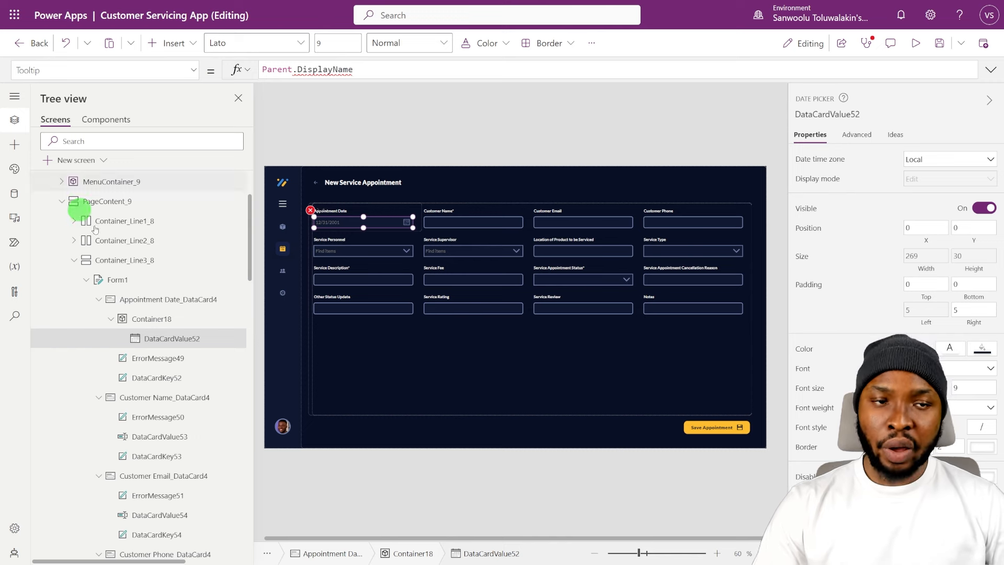
left_click(151, 317)
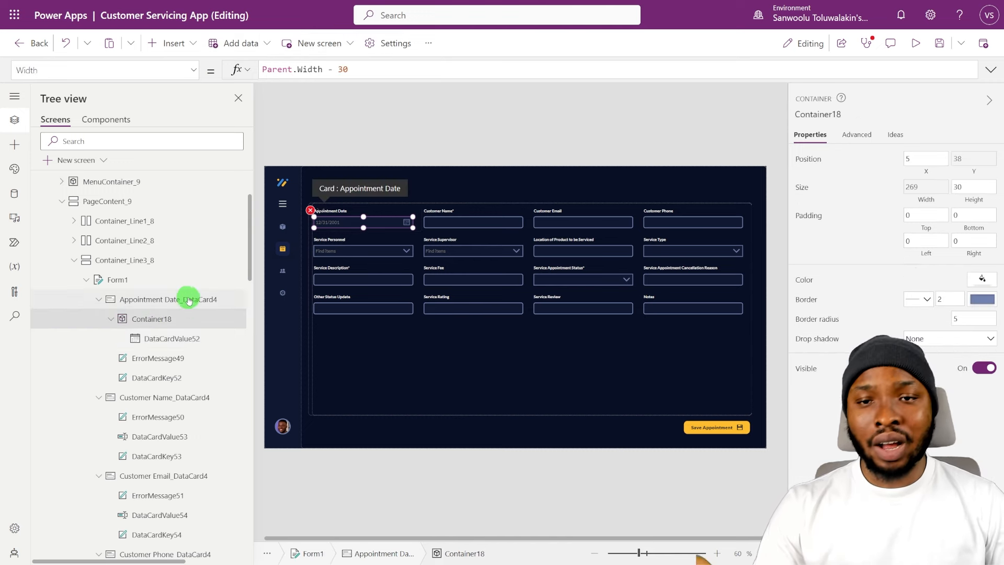
left_click(190, 301)
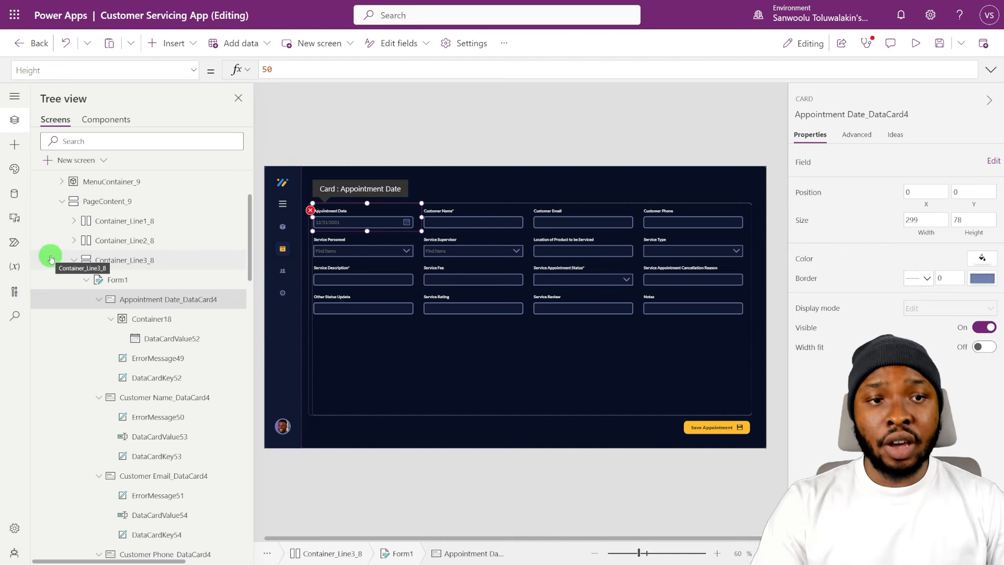
double_click(152, 300)
key("ctrl+c")
left_click(312, 209)
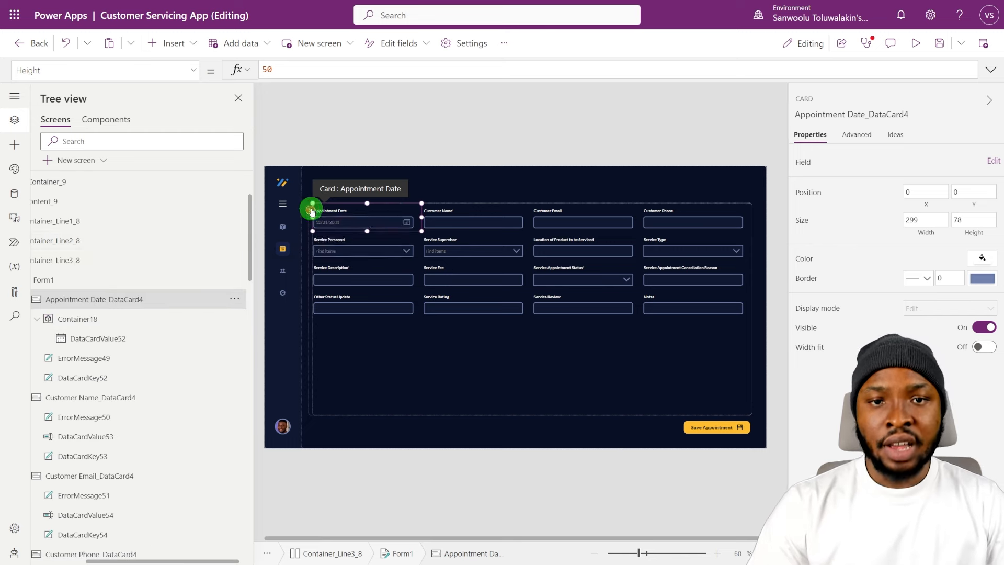
left_click(311, 210)
left_click(327, 222)
double_click(278, 69)
type("'.DisplayName")
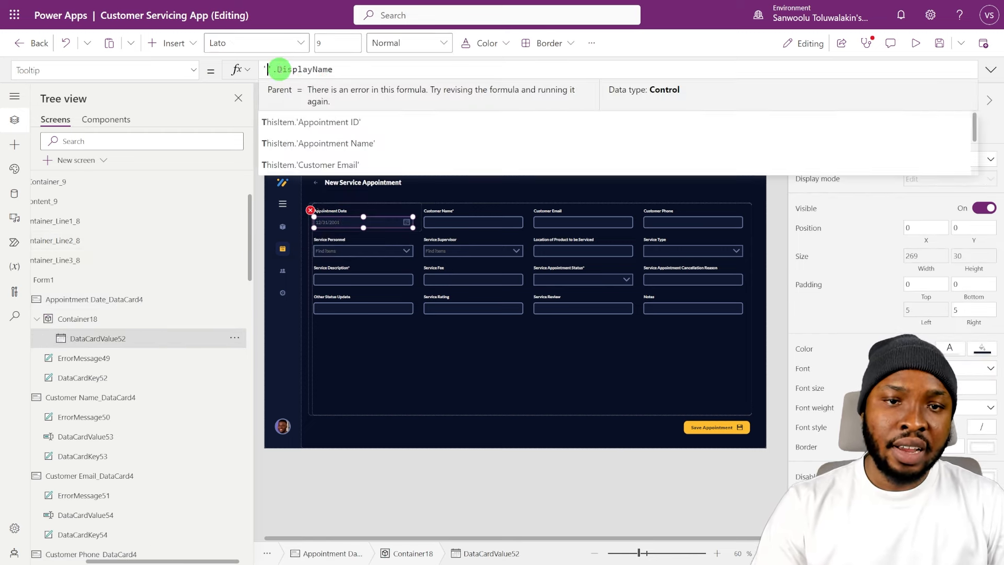
key("ctrl+v")
left_click_drag(404, 69, 213, 67)
key("ctrl+c")
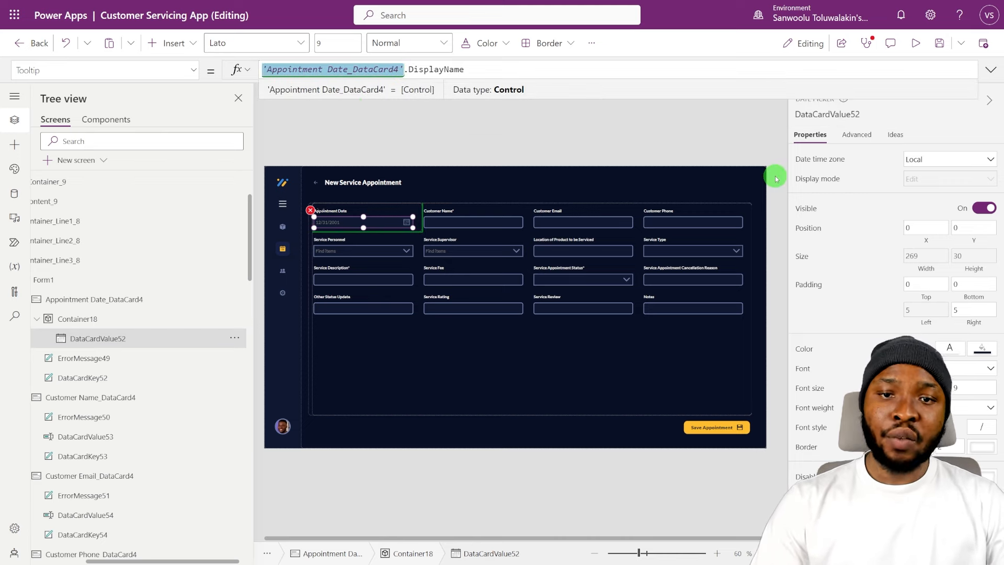
left_click(529, 196)
Step: Correct the date picker's DefaultDate formula to 'Appointment Date_DataCard4'.Default
left_click(311, 210)
left_click(335, 226)
double_click(275, 69)
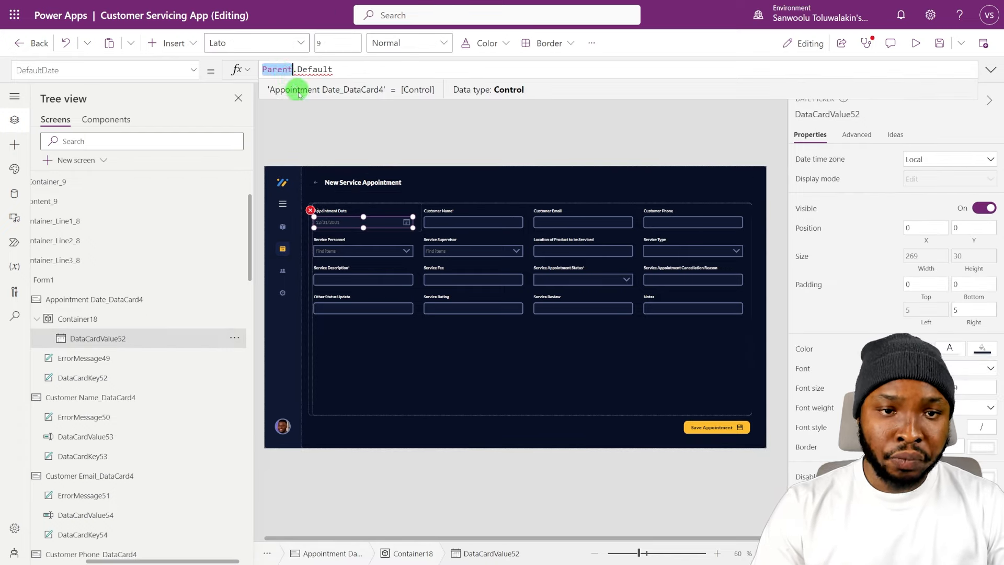
key("ctrl+v")
Step: Replace both Parent references in the date picker's BorderColor formula with 'Appointment Date_DataCard4'
left_click(313, 213)
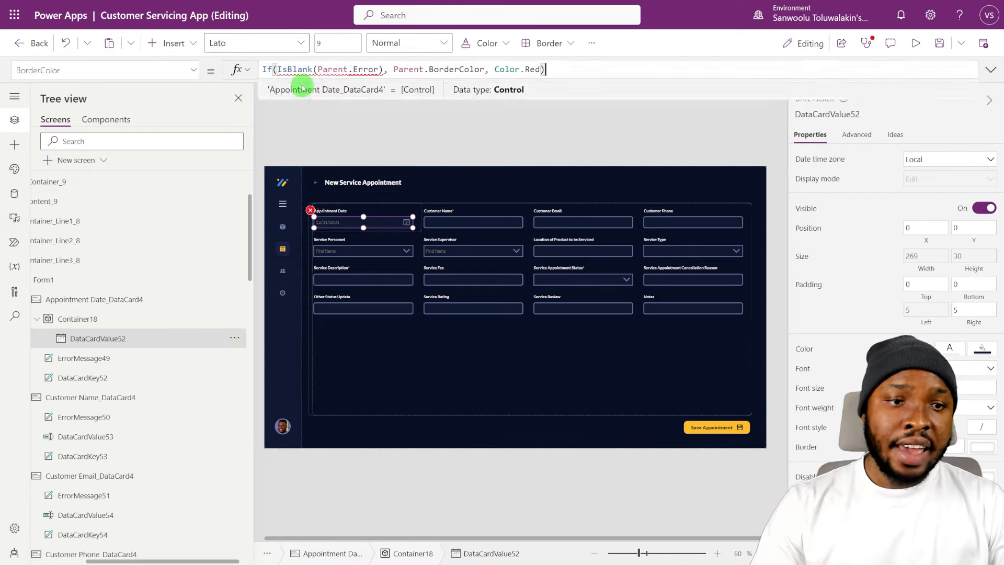
double_click(334, 69)
key("ctrl+v")
double_click(526, 69)
key("ctrl+v")
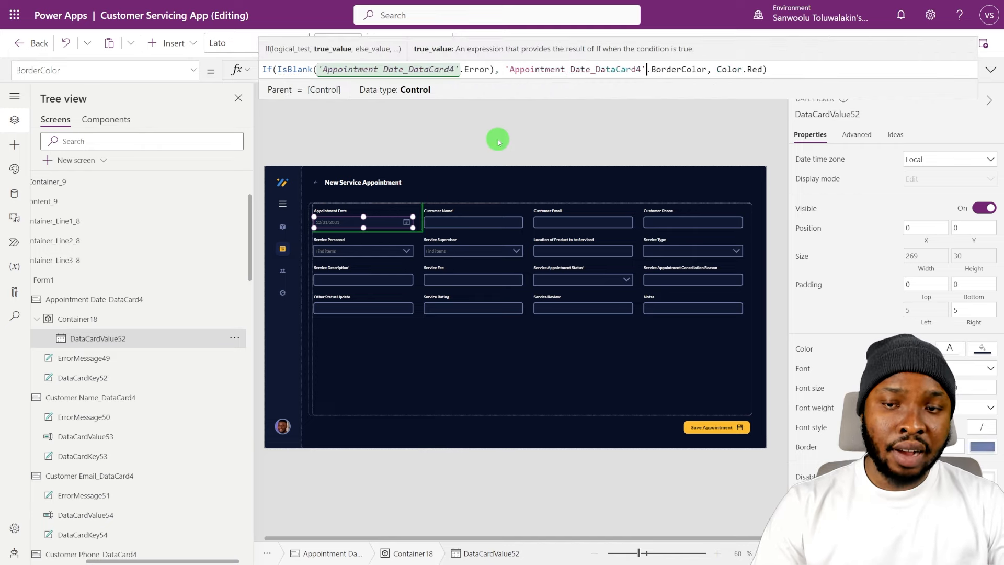
left_click(424, 146)
Step: Set the Y of ErrorMessage49 in the Appointment Date card to Container18.Y + Container18.Height
left_click(366, 215)
left_click(982, 372)
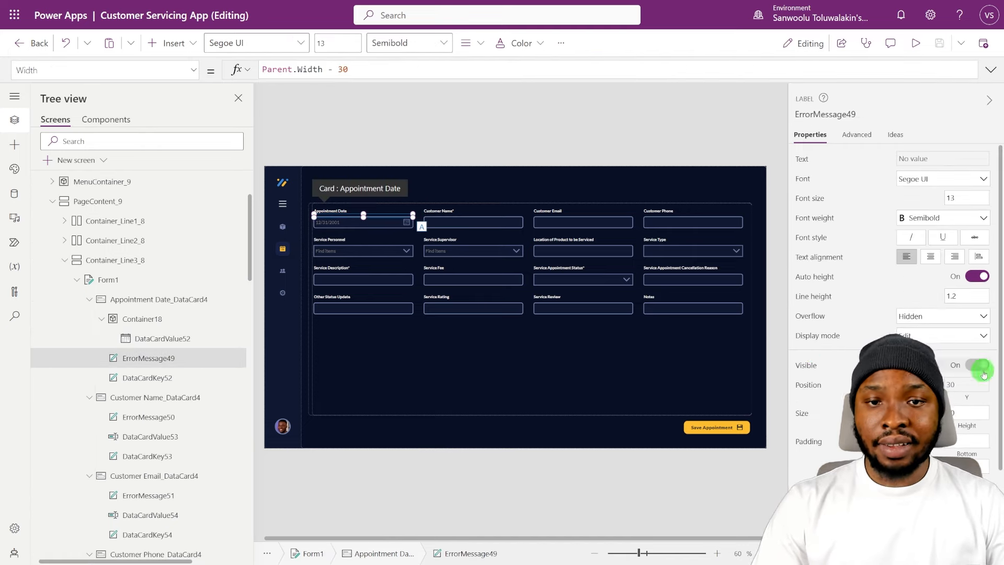
double_click(149, 318)
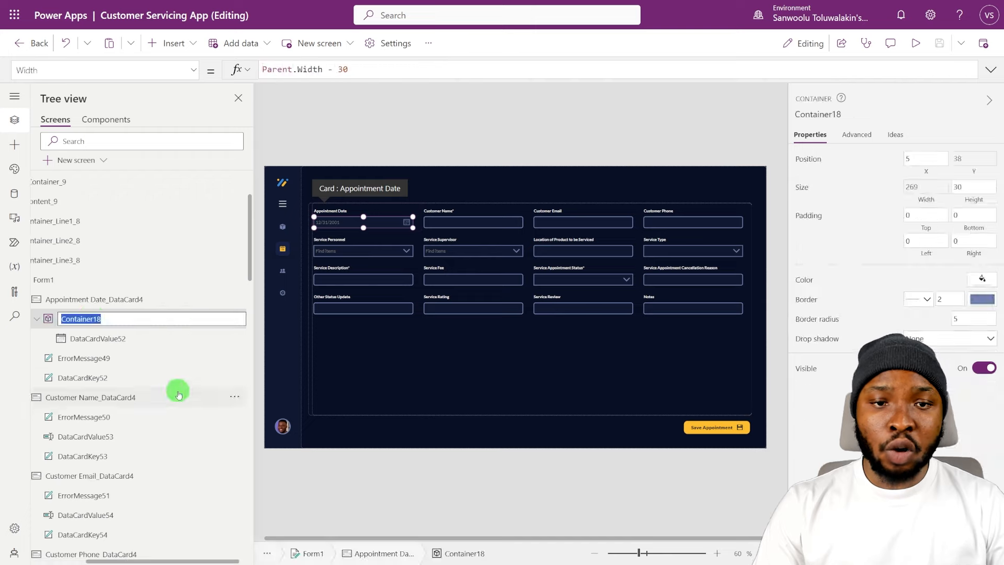
left_click(101, 359)
double_click(293, 70)
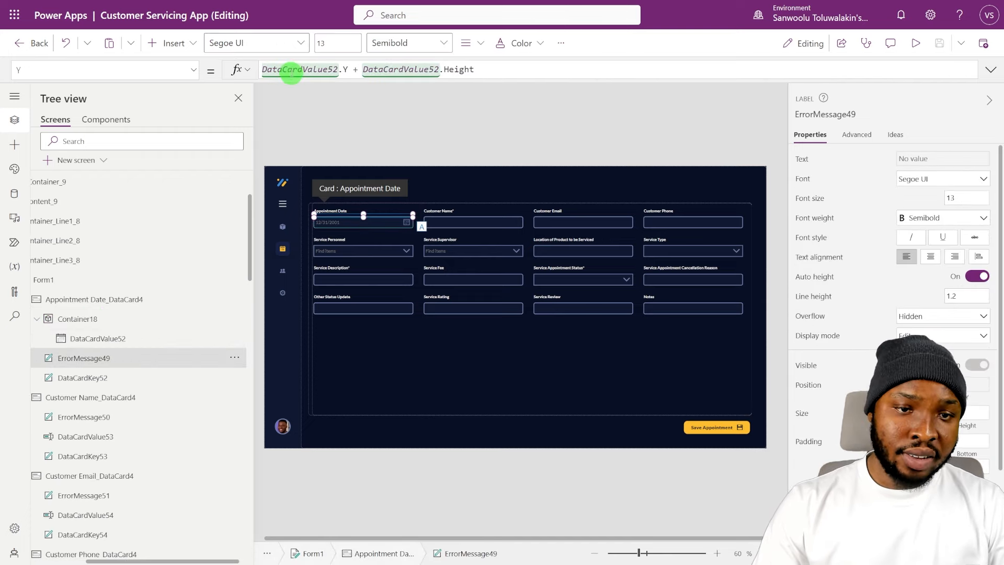
type("Container18")
double_click(400, 69)
type("Container18")
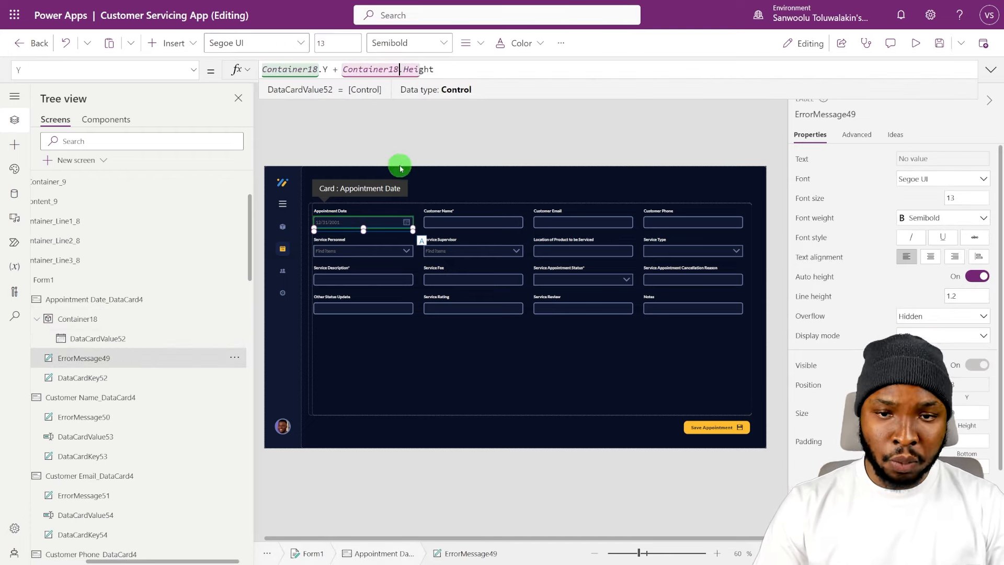
left_click(788, 213)
Step: Preview the form with its Service Type list open and select Service Type_DataCard4 in the editor
left_click(915, 43)
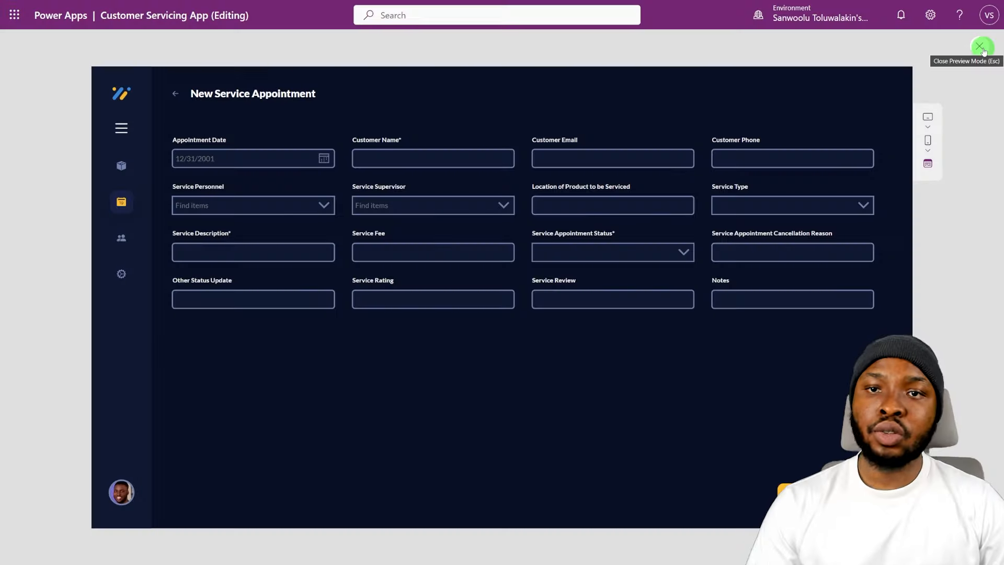
left_click(987, 40)
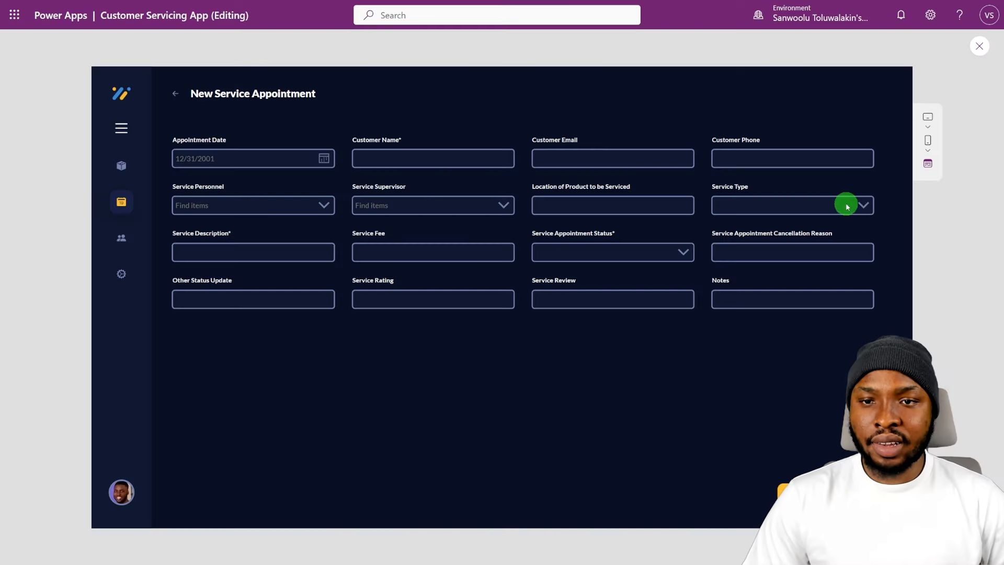
left_click(845, 204)
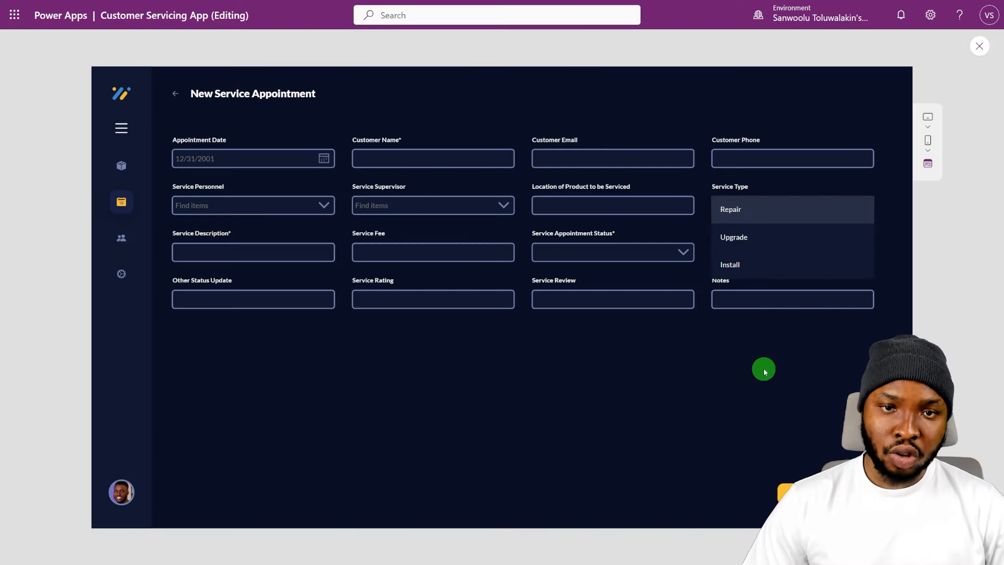
left_click(979, 46)
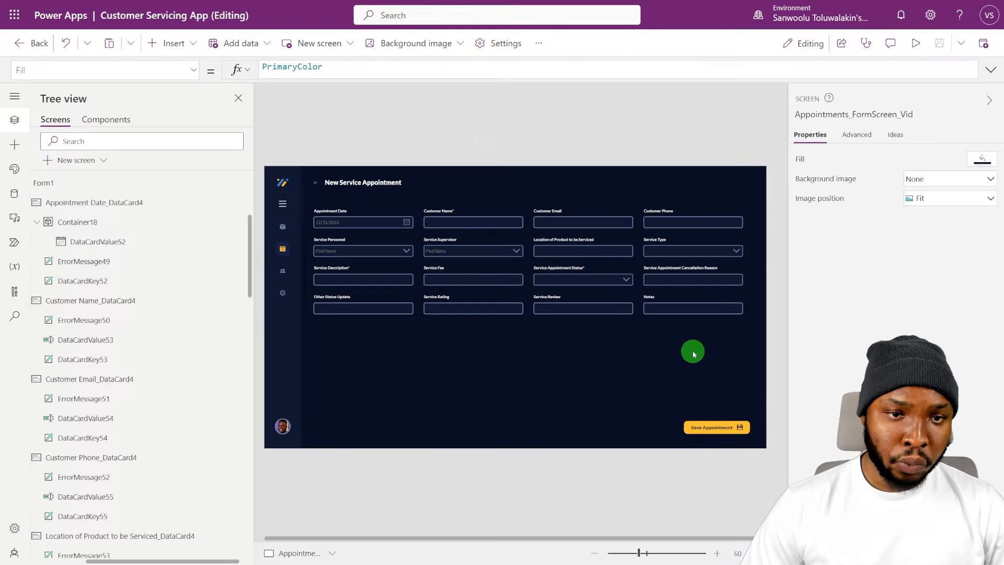
left_click(92, 323)
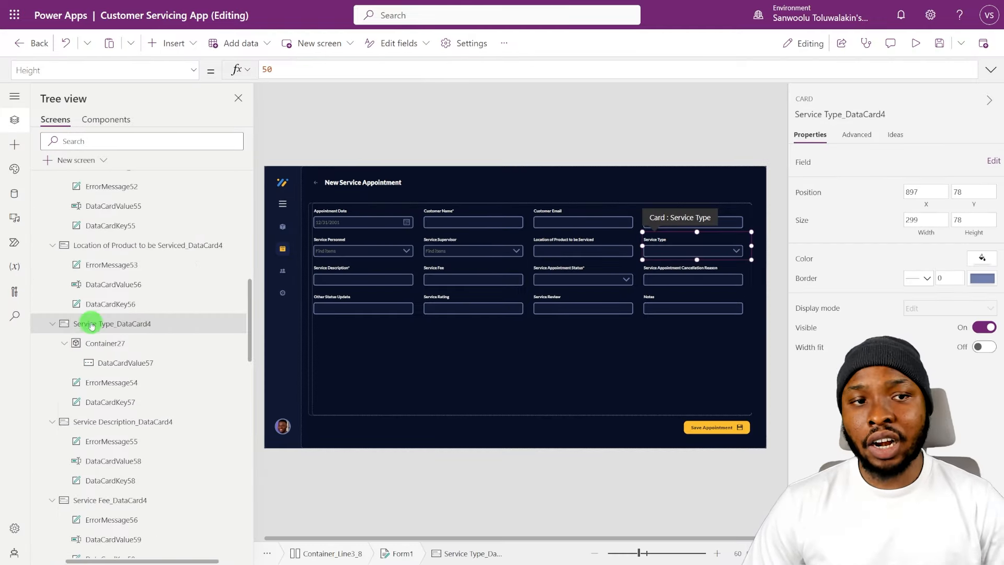
Step: Insert a radio control into Service Type_DataCard4
left_click(177, 44)
type("radio")
left_click(178, 136)
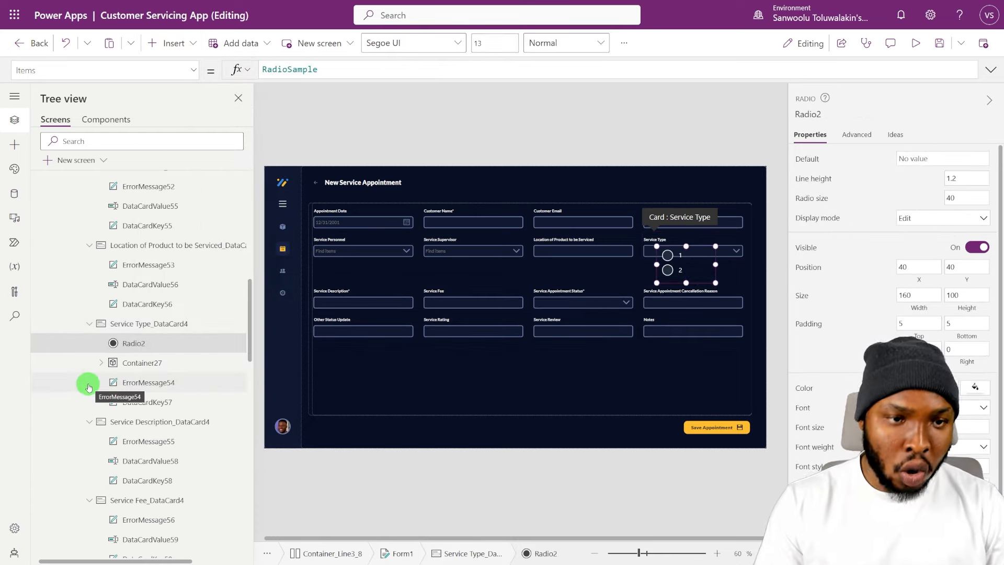
Step: Set the radio's X to 5, Y to DataCardKey57.Y + DataCardKey57.Height + 5, Width to Parent.Width - 30 and Height to 30
left_click(141, 362)
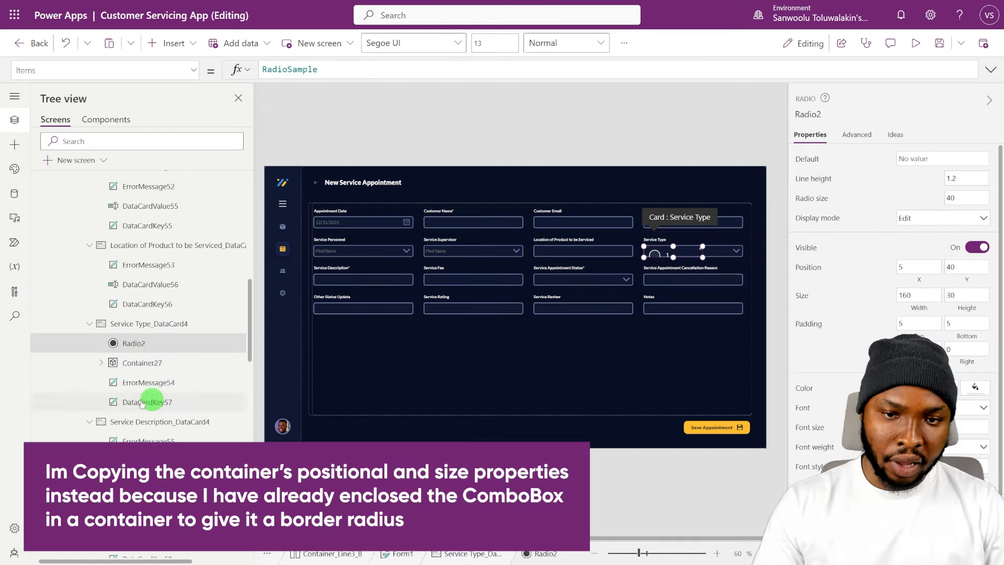
left_click(965, 281)
type("DataCardKey57.Y + DataCardKey57.Height + 5")
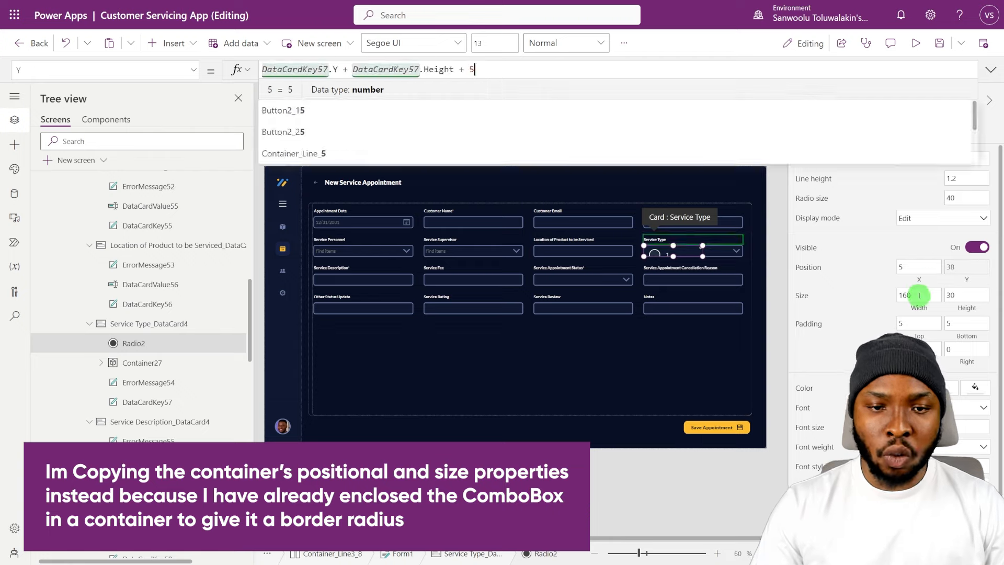
left_click(921, 309)
type("Parent.Width")
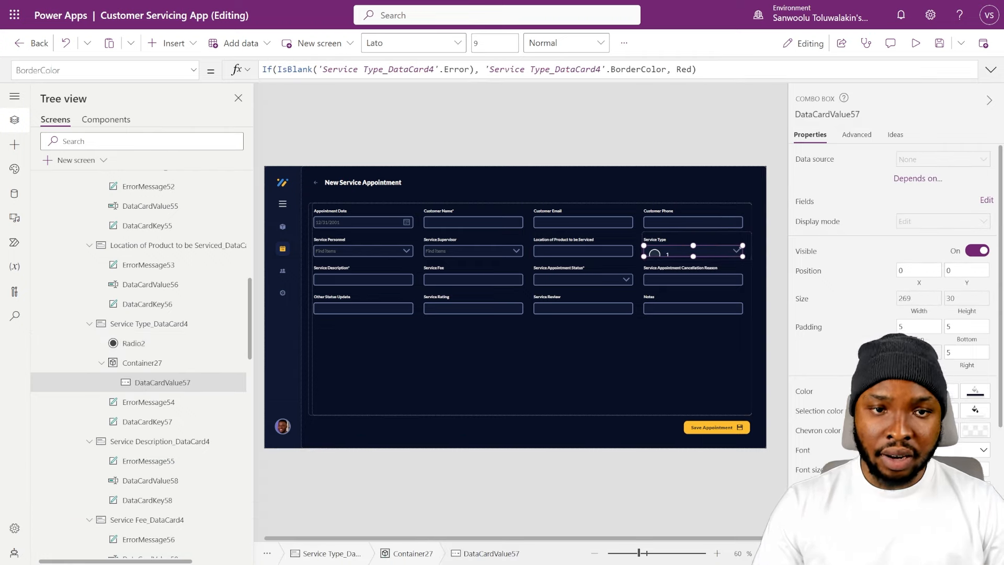
Step: Copy the combo box's Items formula Choices(ServiceTypeOptions) into the radio's Items and set the radio's Default to Parent.Default
left_click(857, 134)
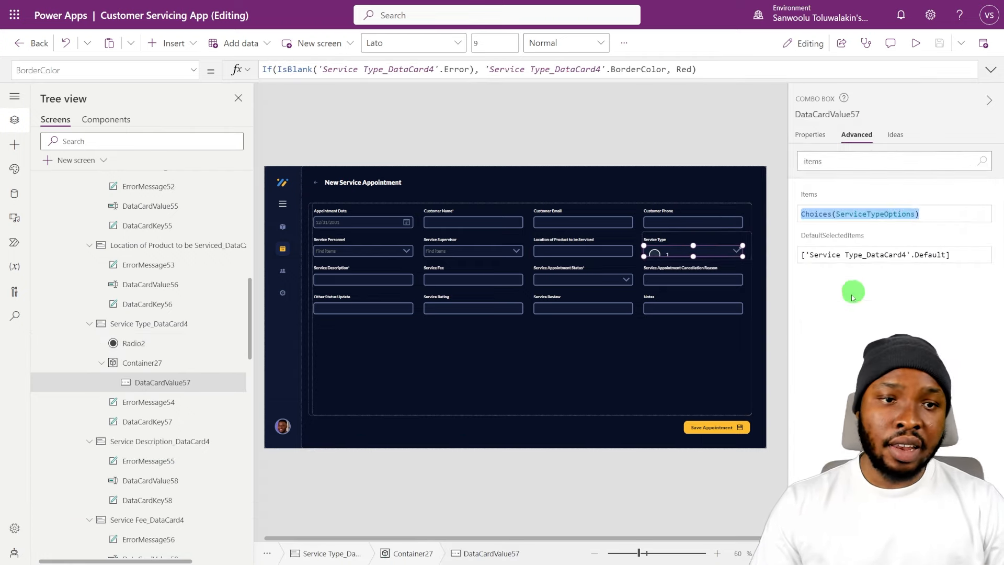
left_click(846, 161)
type("items")
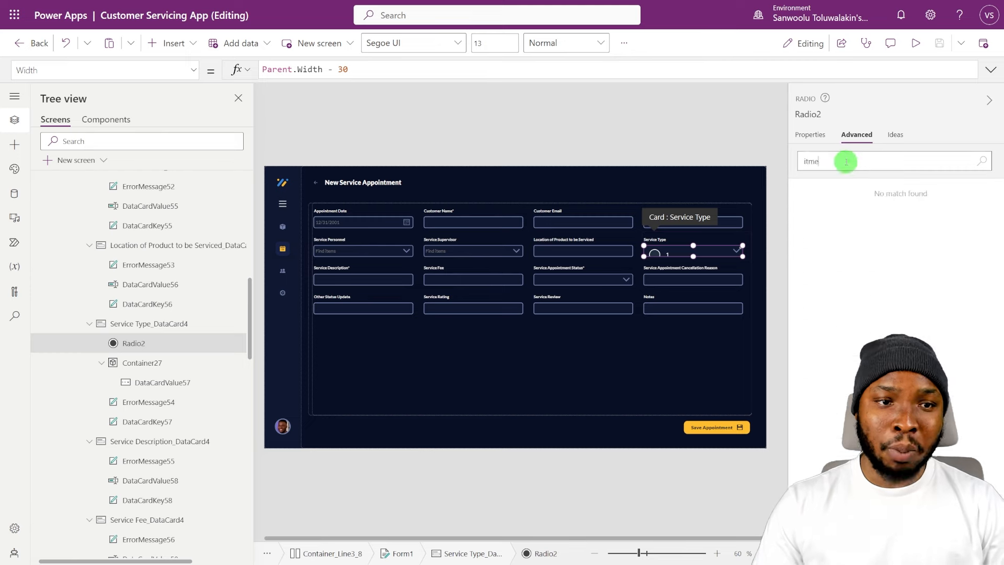
left_click(860, 213)
key("ctrl+a")
type("Choices(ServiceTypeOptions)")
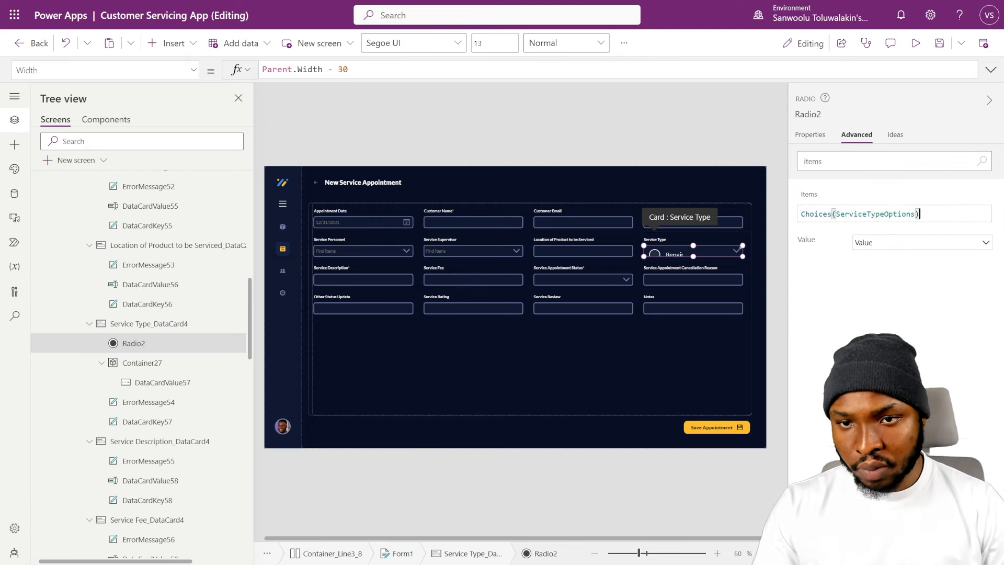
left_click(827, 339)
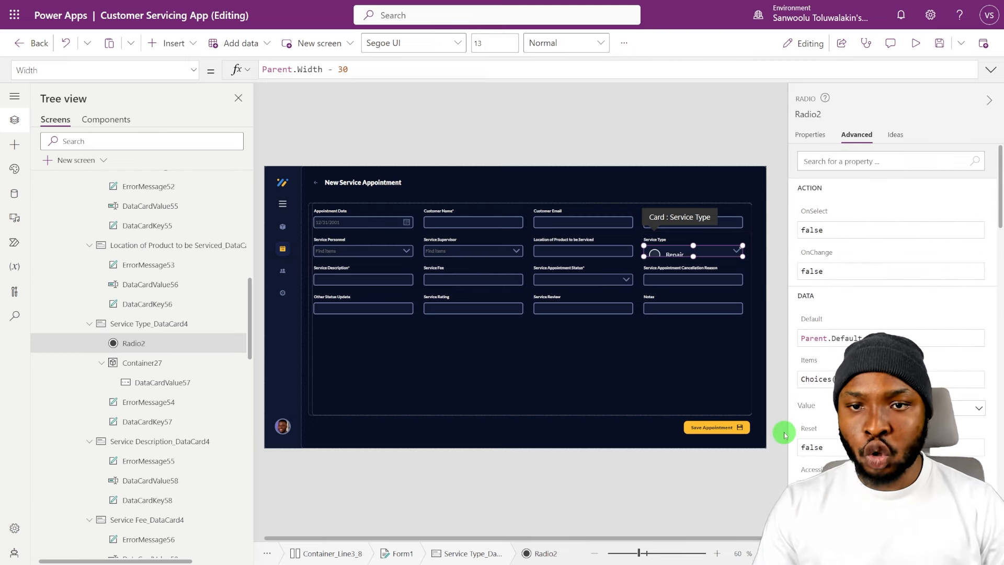
Step: Set the radio's Layout property to Layout.Horizontal
type("layou")
left_click(869, 213)
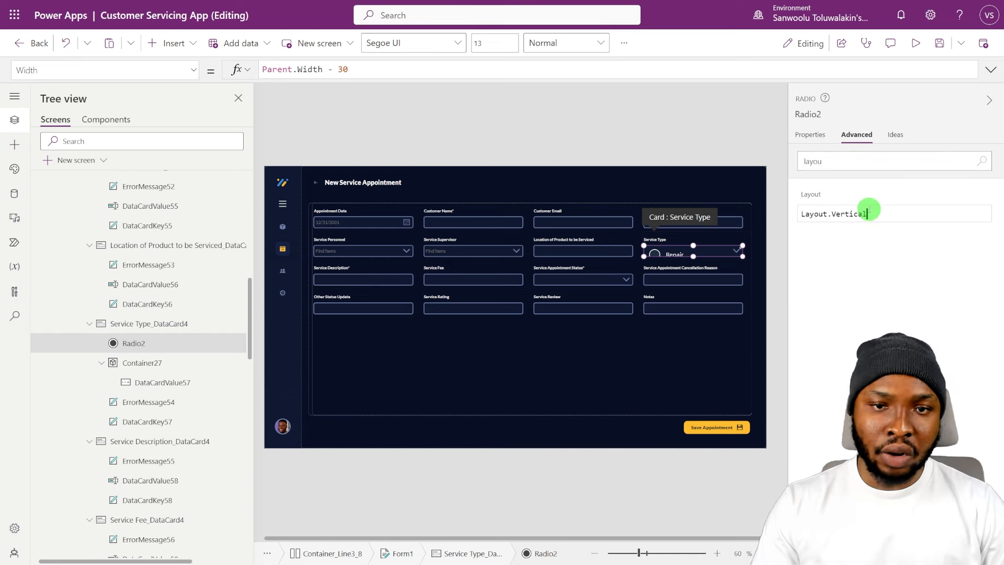
type("Horizontal")
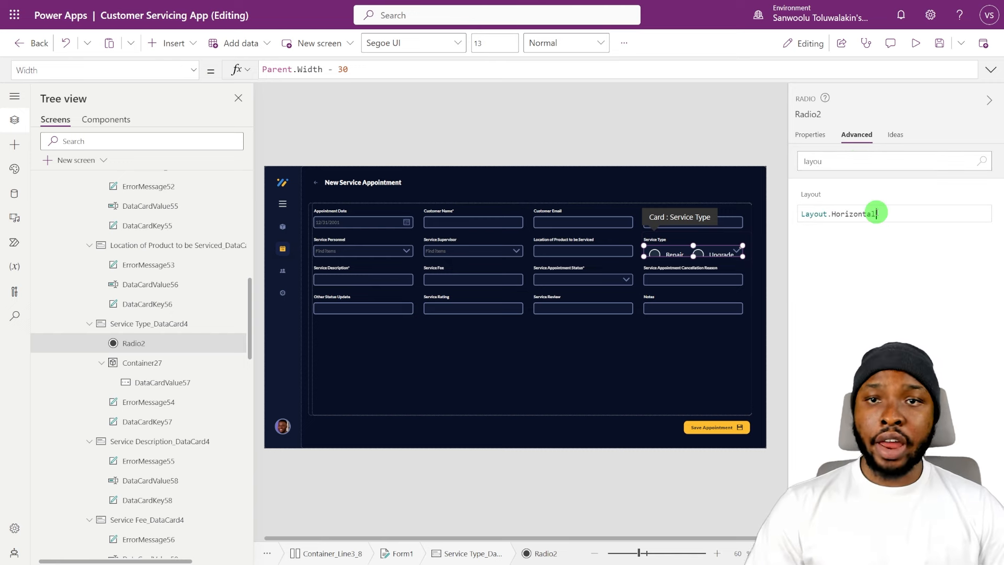
Step: Format the radio with the Lato font at size 9 and a radio size of 18
left_click(811, 134)
left_click(941, 407)
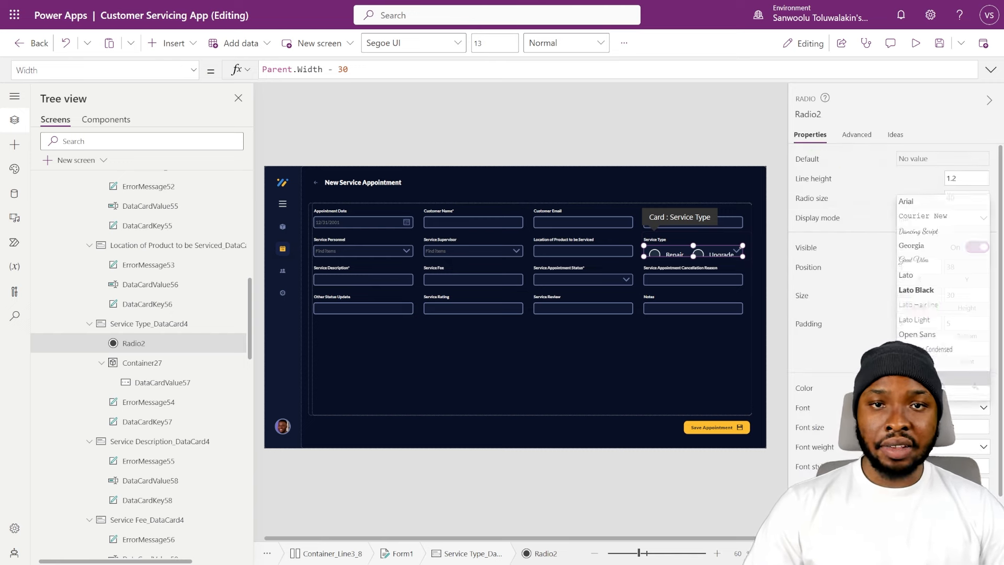
left_click(921, 277)
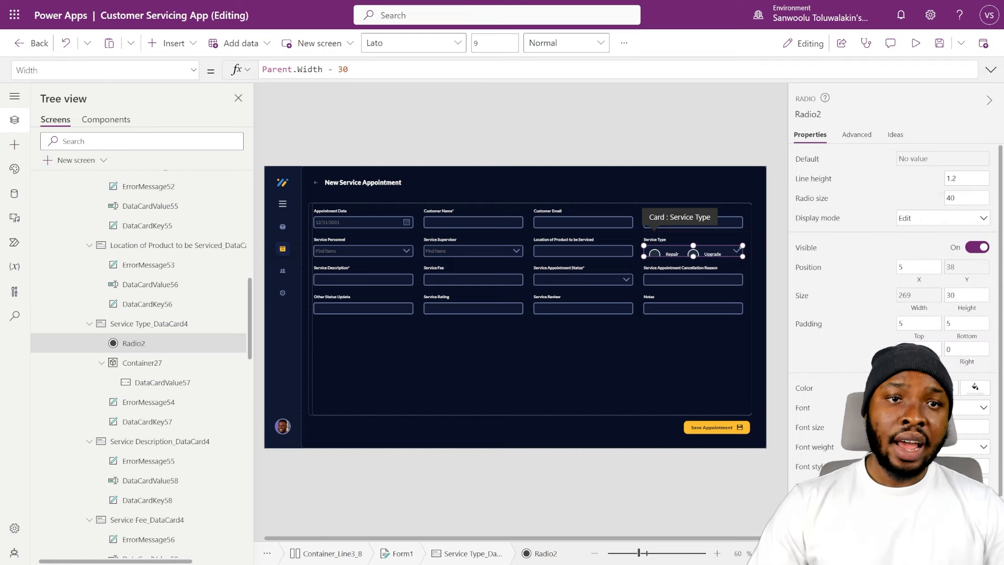
left_click_drag(964, 198, 915, 195)
type("18")
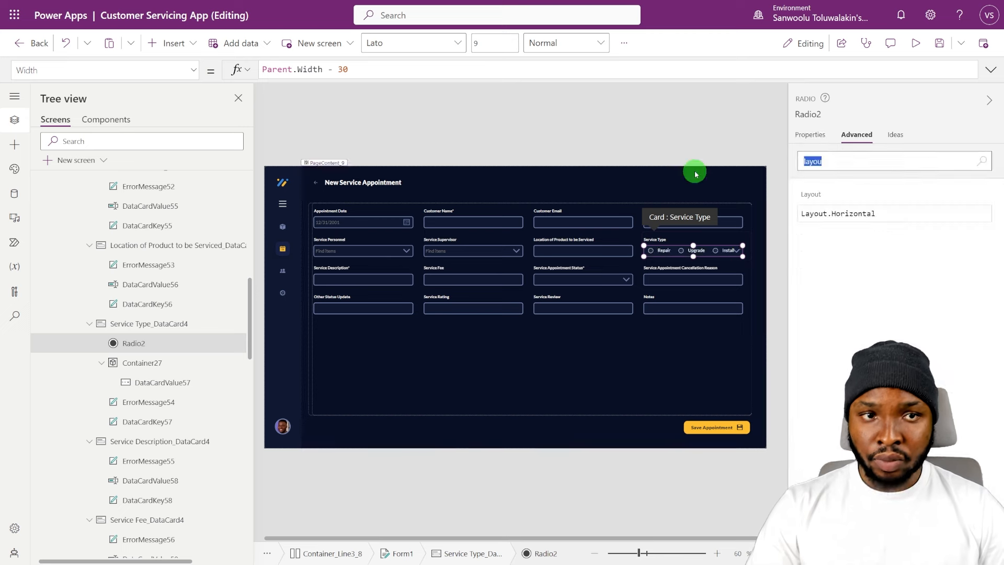
Step: Set the radio's RadioSelectionFill to AccentColor
key("BackSpace")
type("ec")
left_click(908, 212)
key("ctrl+a")
type("AccentColor")
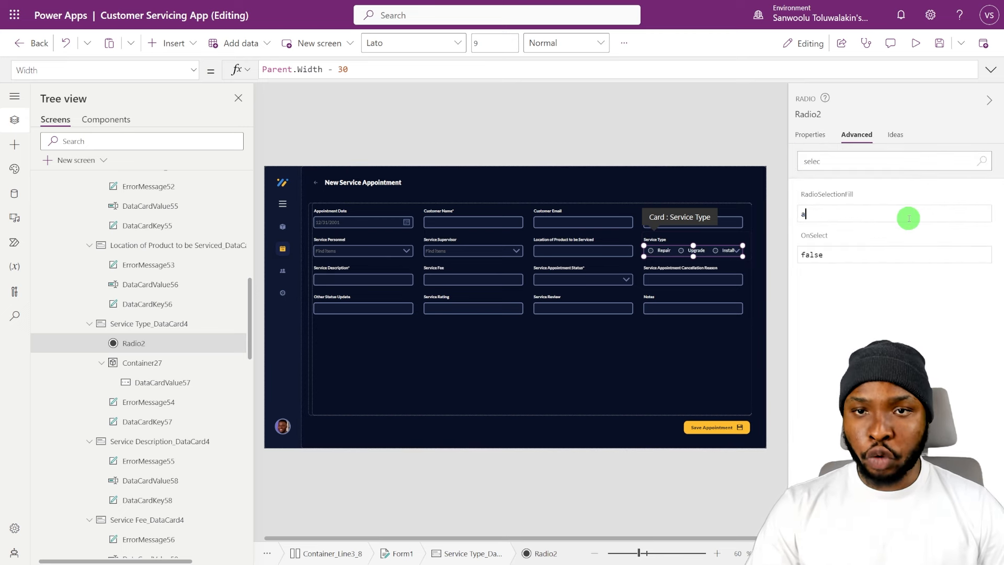
Step: Set the radio's RadioBackgroundFill to TertiaryColor
left_click(829, 161)
key("ctrl+a")
type("back")
left_click(908, 212)
key("ctrl+a")
type("tert")
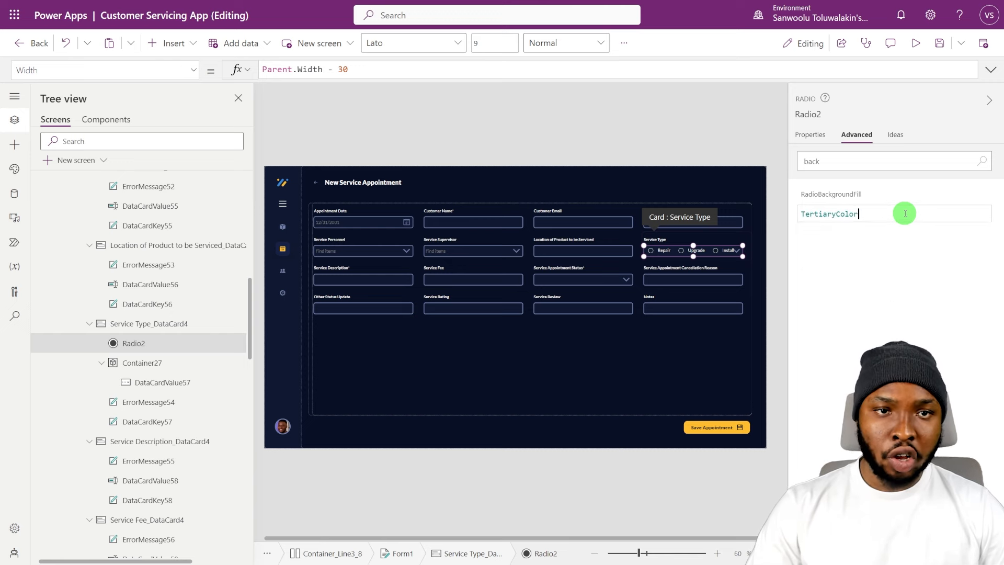
Step: Change the radio's RadioBorderColor from white to the form's muted blue
left_click(826, 161)
key("ctrl+a")
type("borde")
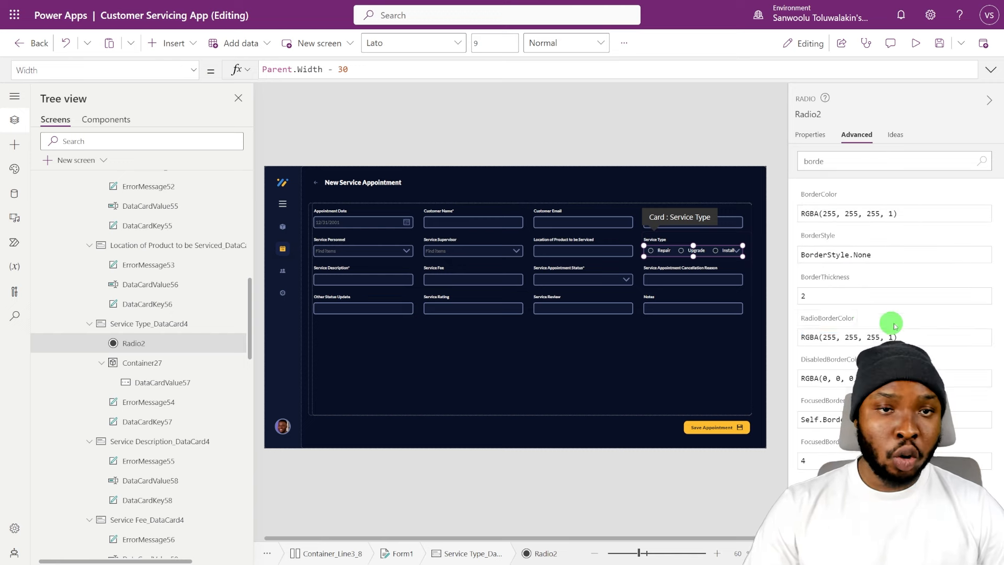
left_click(815, 135)
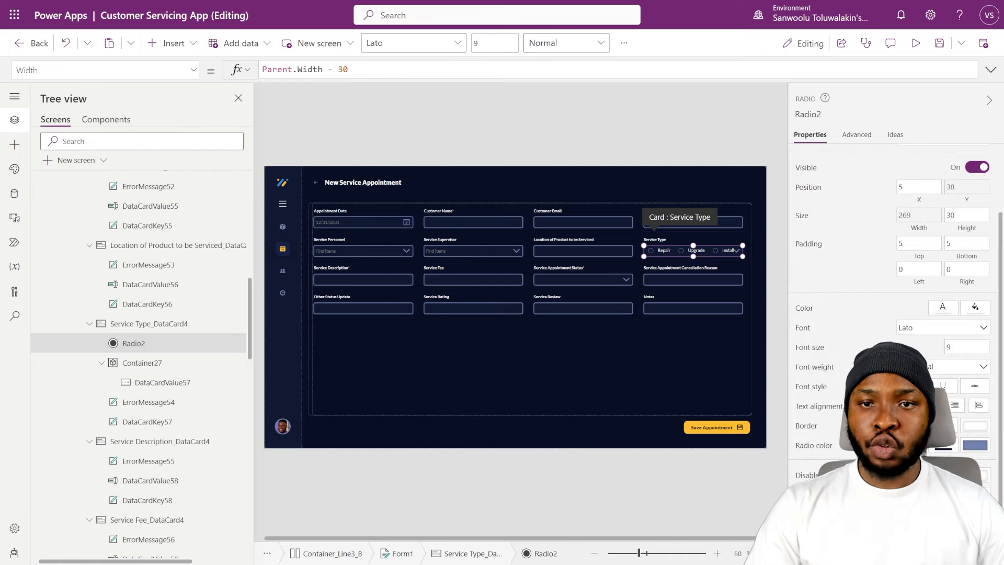
Step: Copy the combo box name DataCardValue57, and delete Container27 with that combo box from the Service Type card
left_click(173, 382)
left_click(837, 114)
key("ctrl+c")
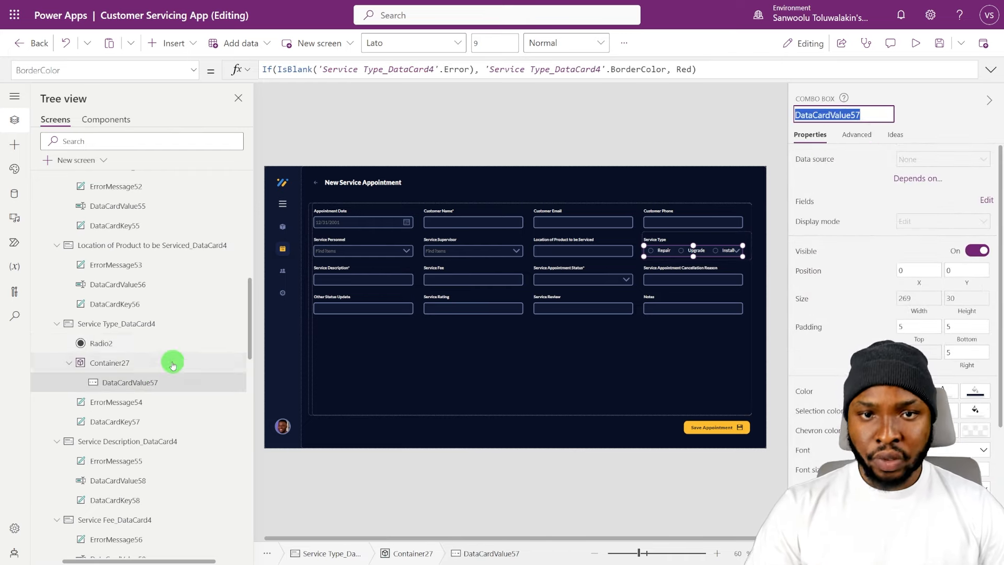
left_click(172, 362)
key("Delete")
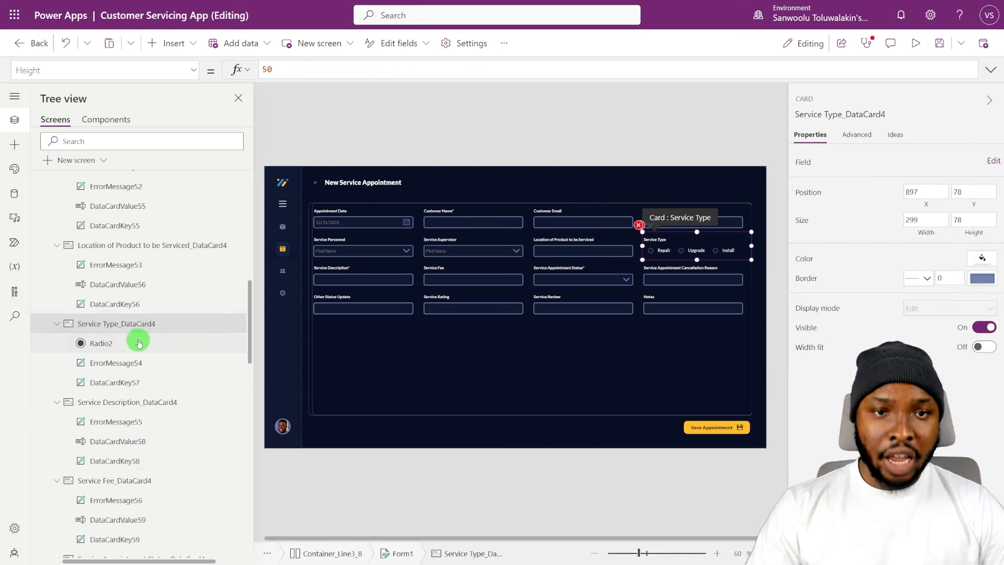
Step: Rename the radio control to DataCardValue57
left_click(138, 342)
left_click(824, 113)
key("ctrl+v")
key("Return")
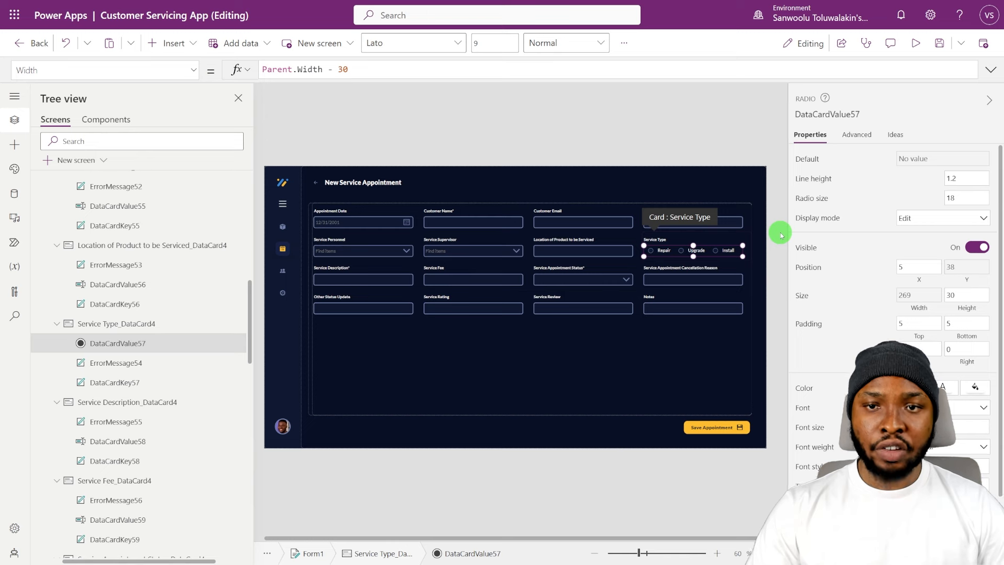
Step: Check the references to DataCardValue57 in the Service Type card's Update formula and ErrorMessage54's Y formula
left_click(112, 324)
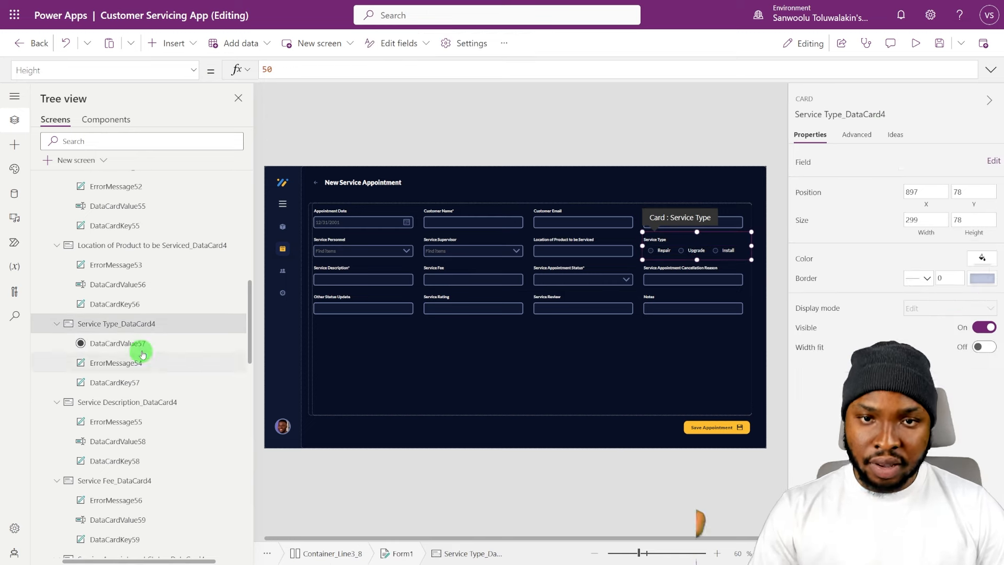
left_click(857, 134)
scroll(839, 355, "down", 2)
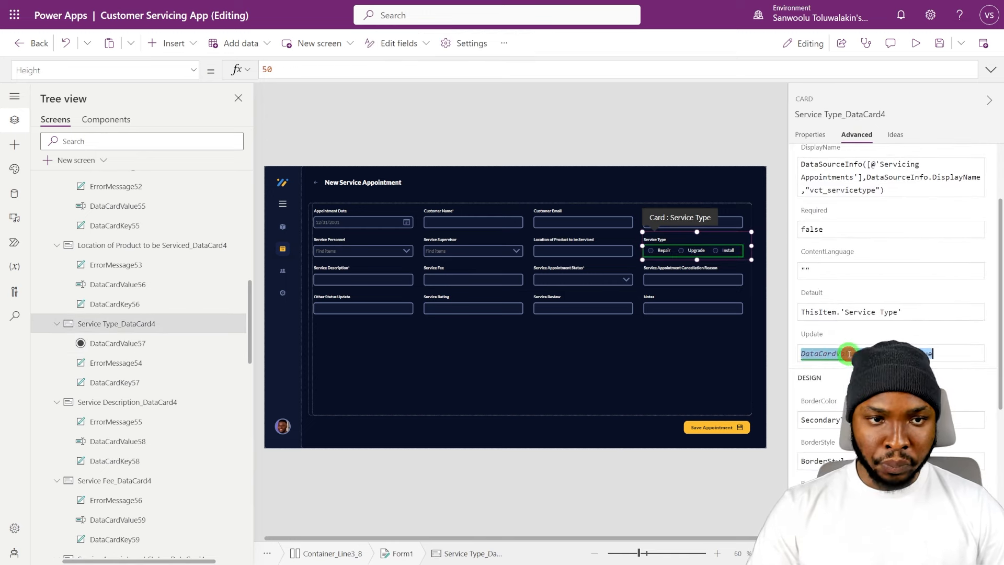
left_click(116, 363)
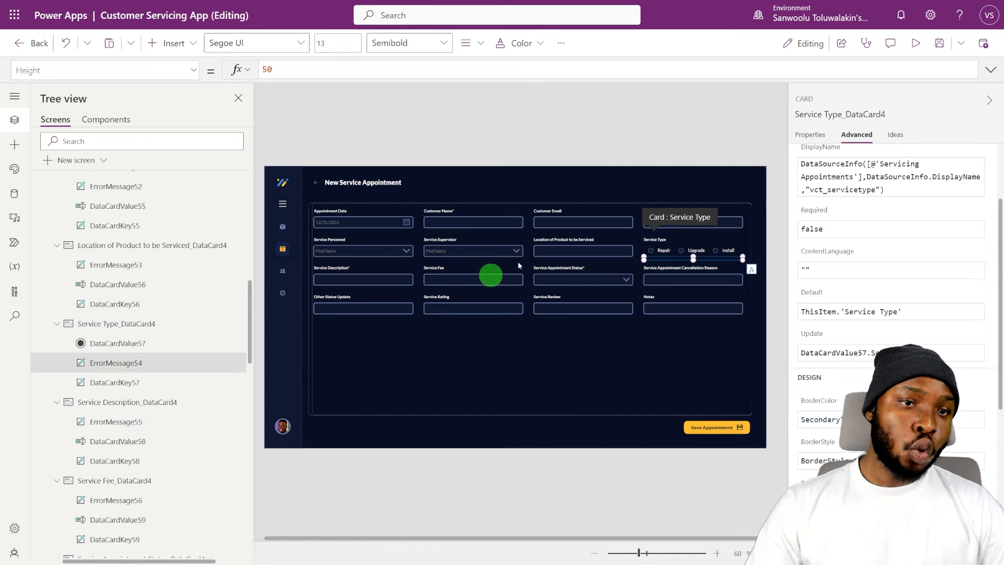
left_click(810, 134)
left_click_drag(288, 69, 420, 67)
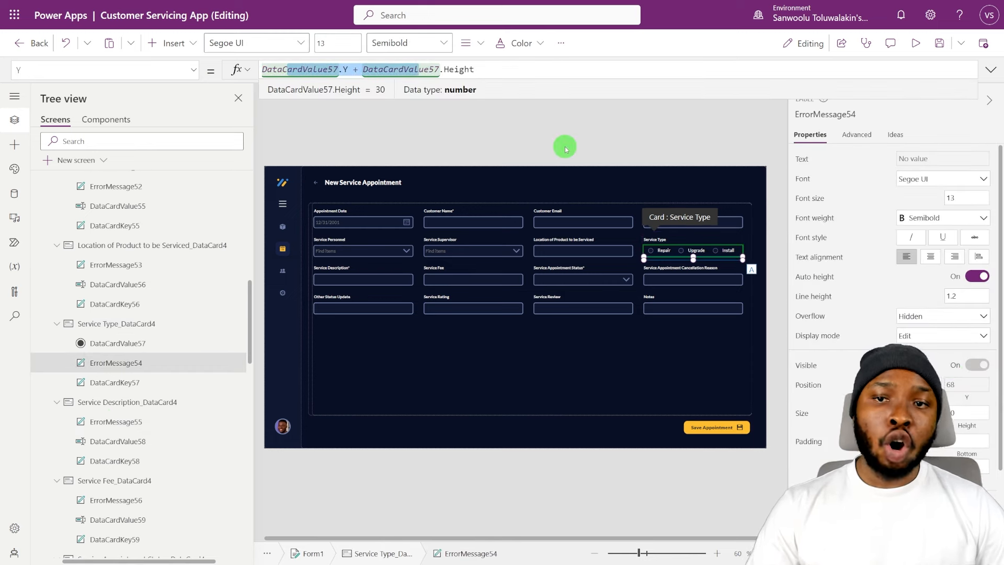
left_click(493, 130)
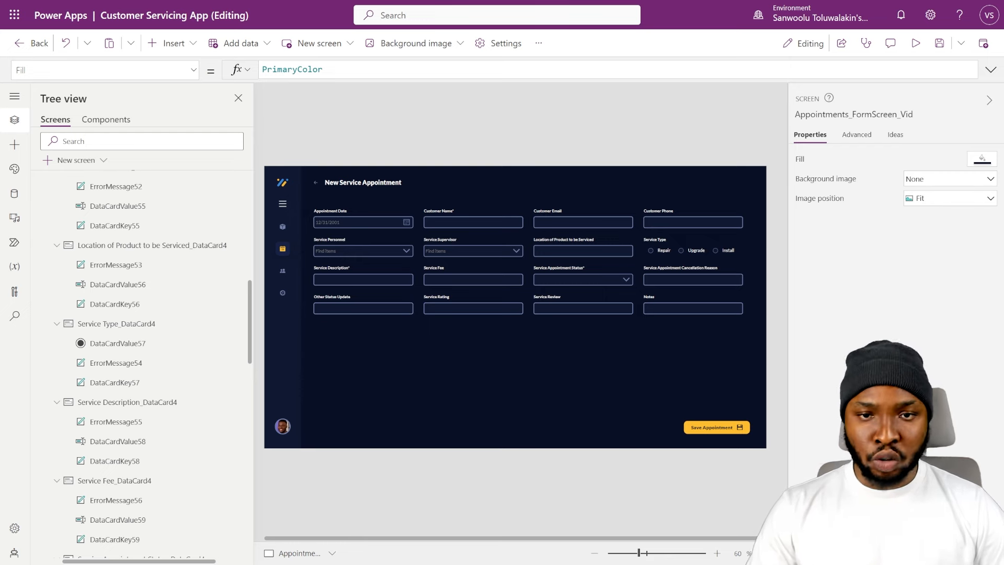
Step: Preview the New Service Appointment form with its Service Type radio options
left_click(748, 335)
left_click(915, 43)
left_click(773, 204)
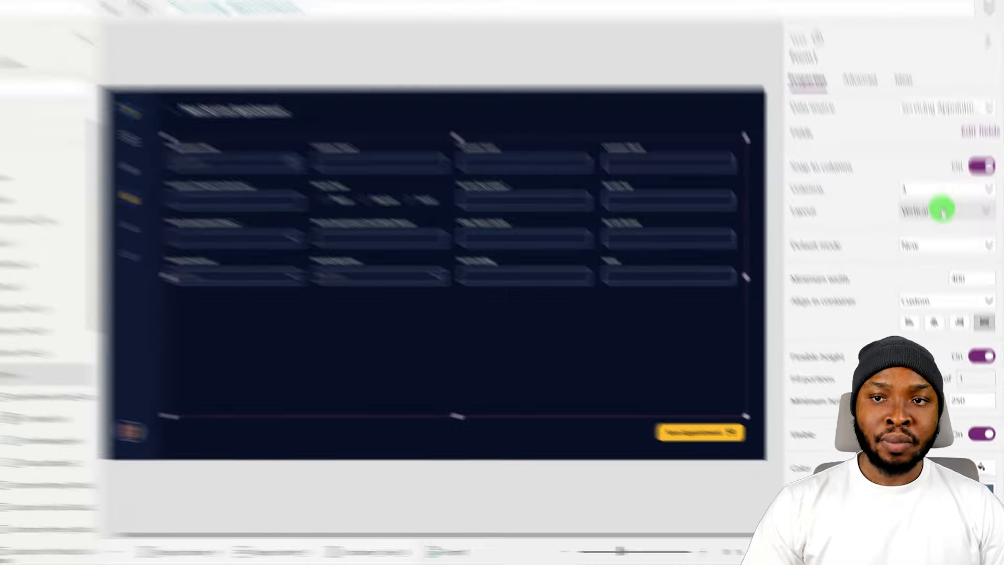
Step: Search Form1's layout options for "Enclosed Vertical" and close the list without choosing another layout
left_click(949, 251)
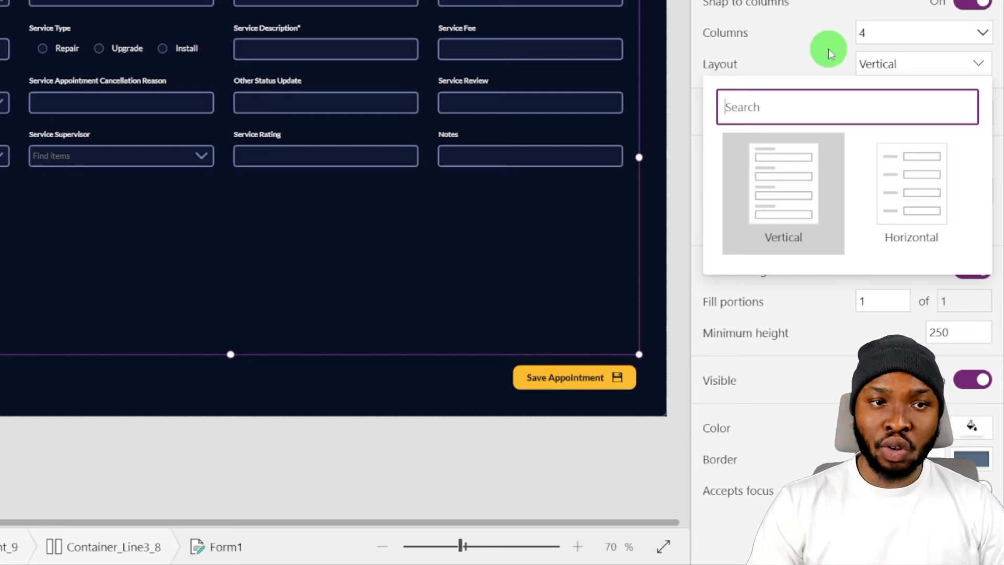
type("Enclosed")
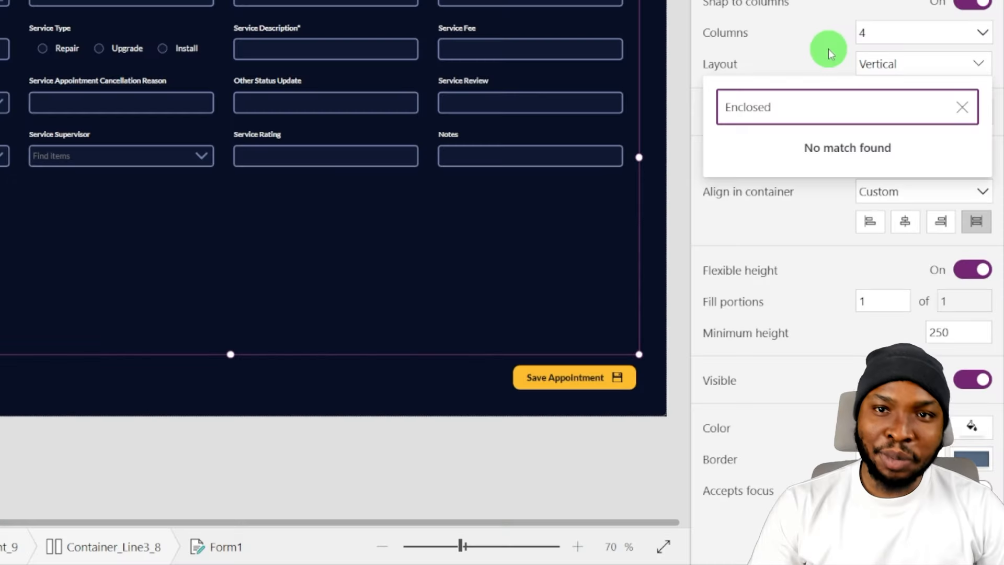
type("Verical")
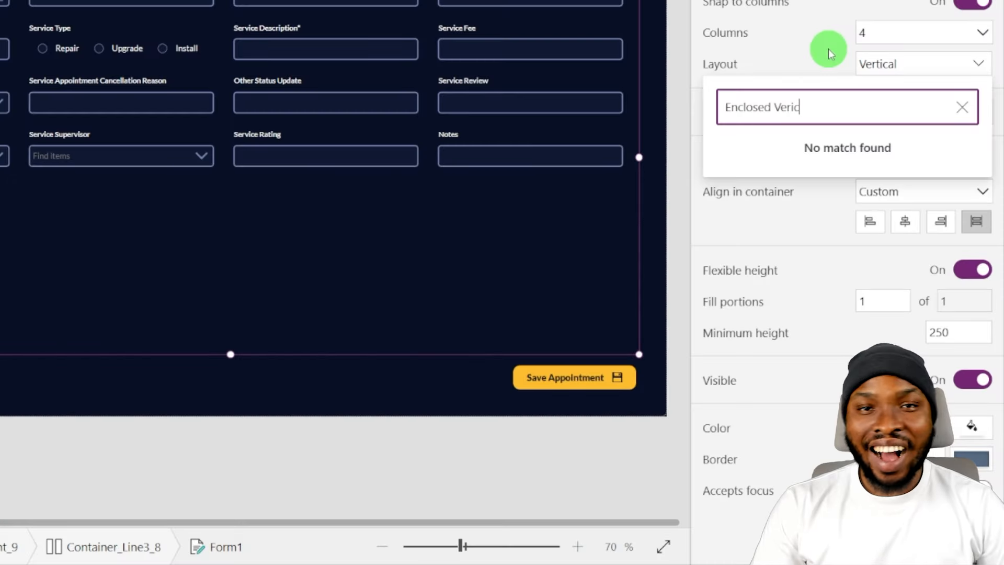
key("BackSpace")
key("BackSpace")
key("BackSpace")
key("BackSpace")
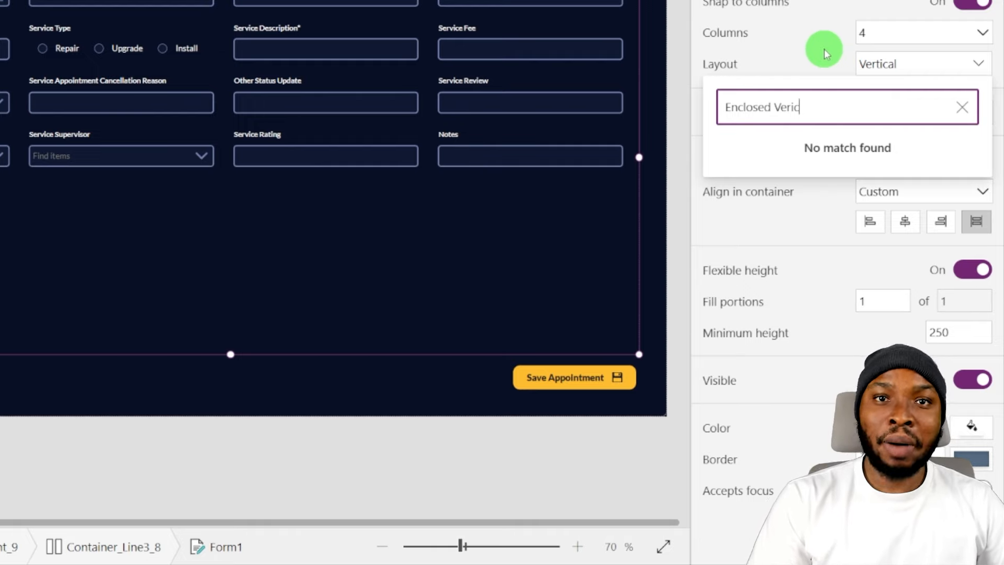
type("tical")
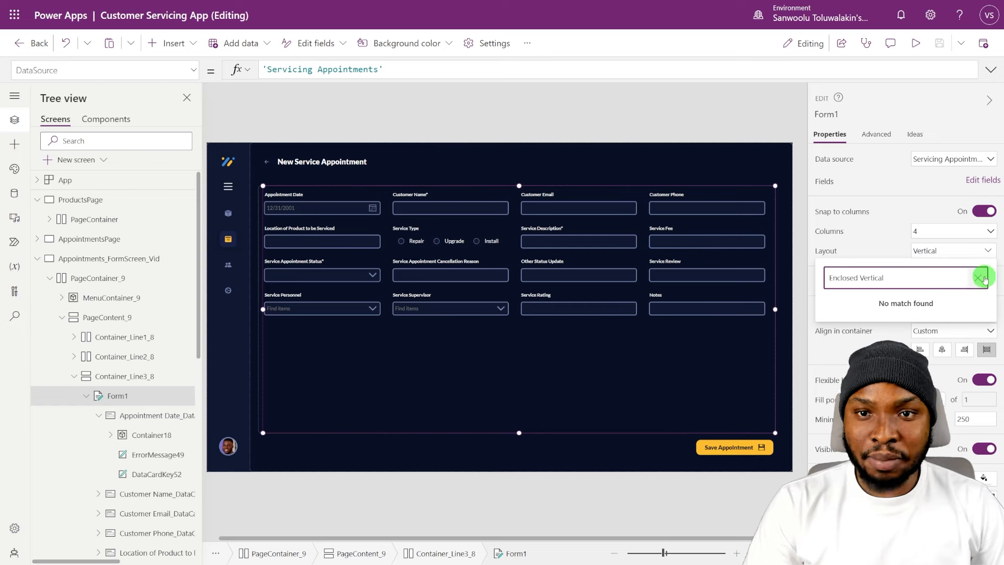
left_click(894, 199)
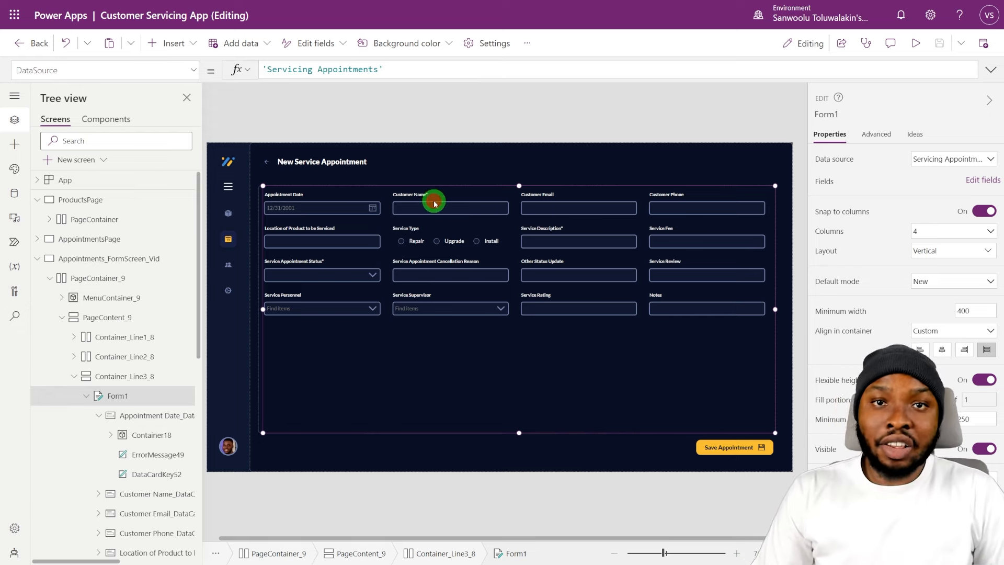
Step: Inspect the Customer Name label, collapse Appointments_FormScreen_Vid and open the Appointments_FormScreen_Type3_1 screen
left_click(410, 198)
left_click(410, 197)
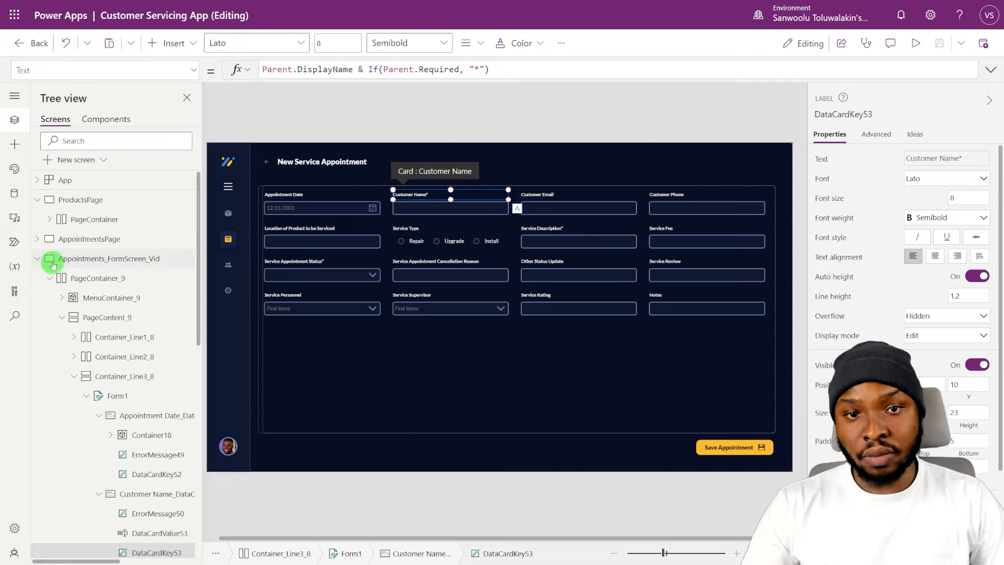
left_click(38, 258)
left_click(119, 401)
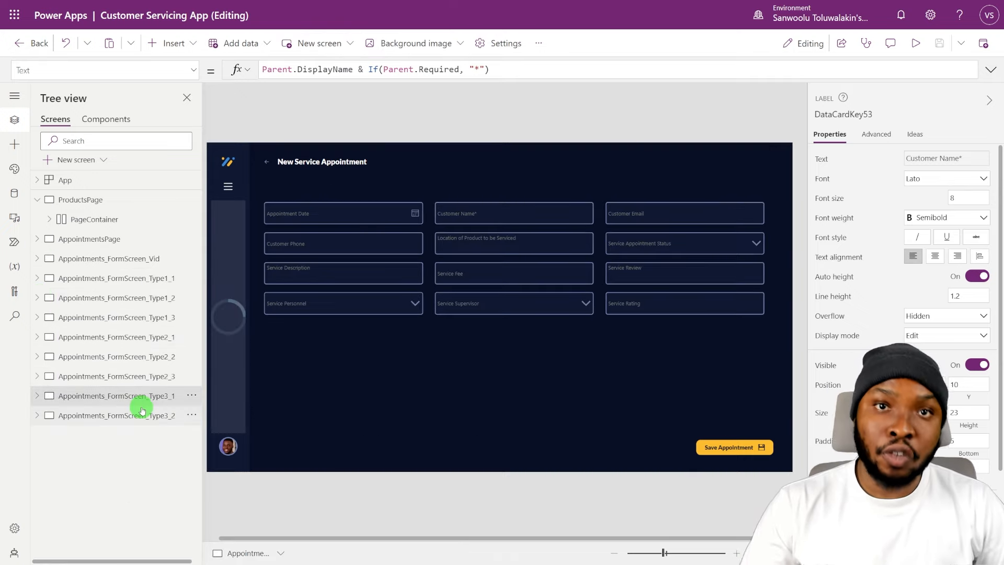
left_click(358, 242)
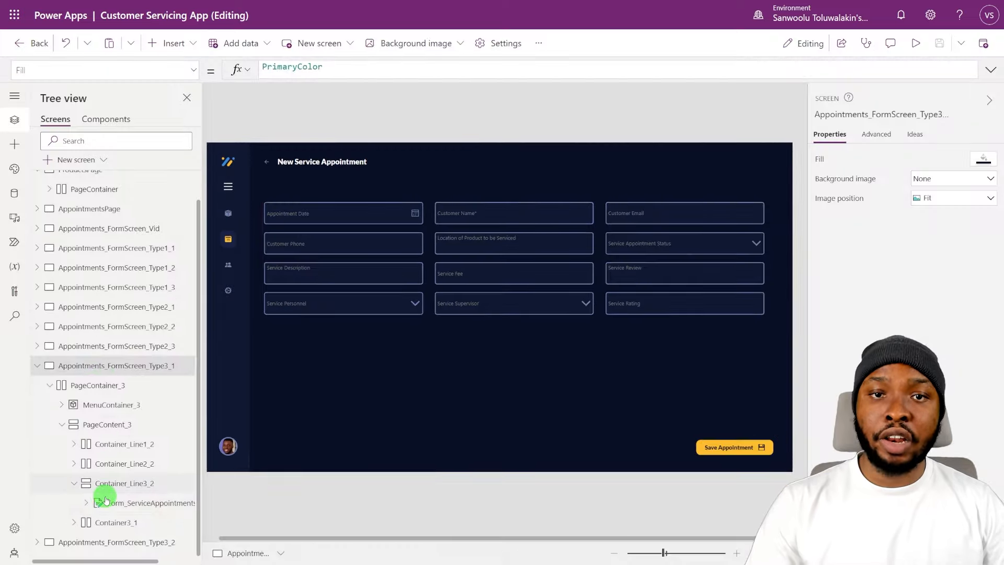
Step: Examine the Appointment Date card's container and error message on the Appointments_FormScreen_Type3_1 screen
left_click(86, 533)
left_click(125, 326)
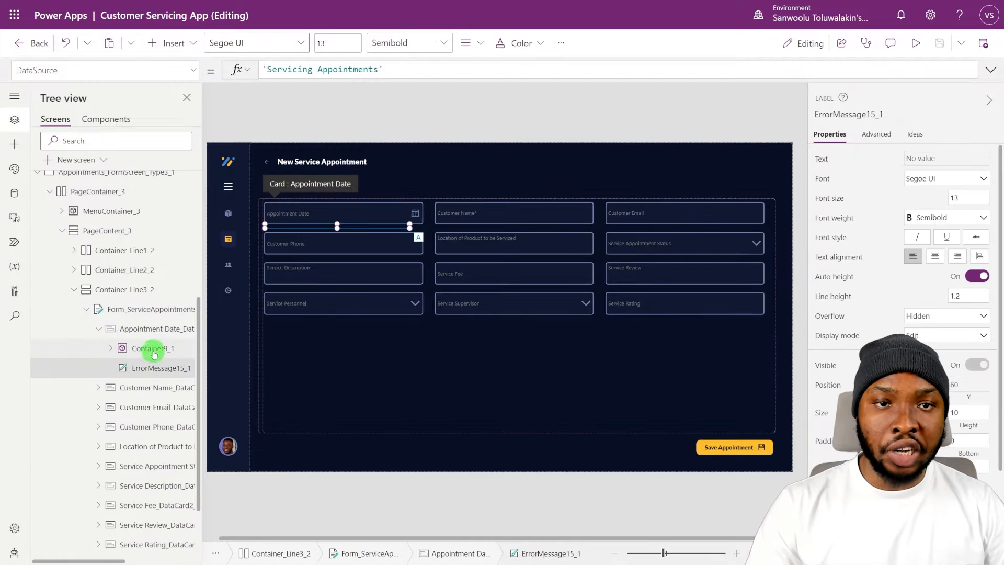
left_click(153, 349)
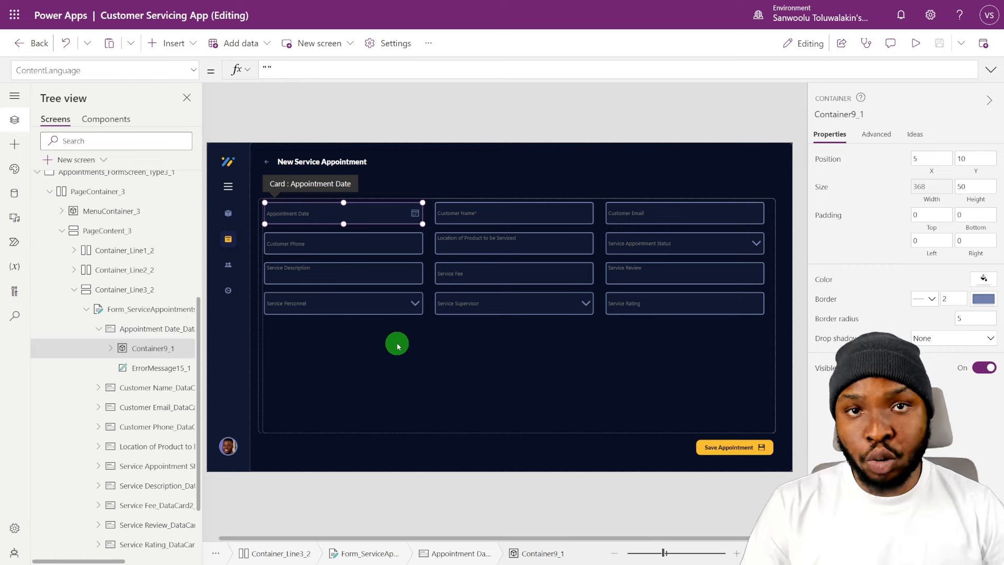
left_click(809, 407)
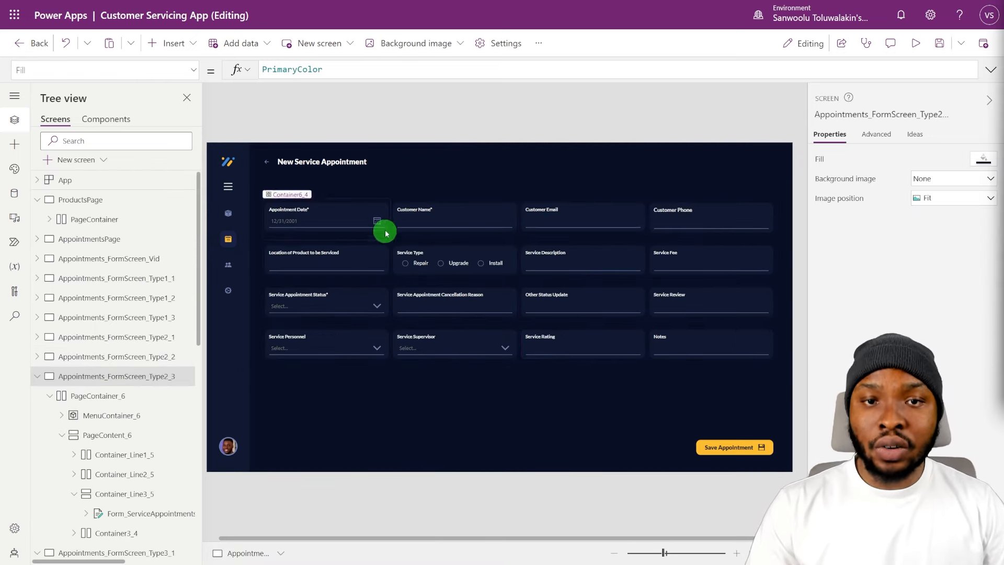
Step: Examine the Customer Email and Appointment Date cards on Appointments_FormScreen_Type2_3 and preview the form
left_click(534, 217)
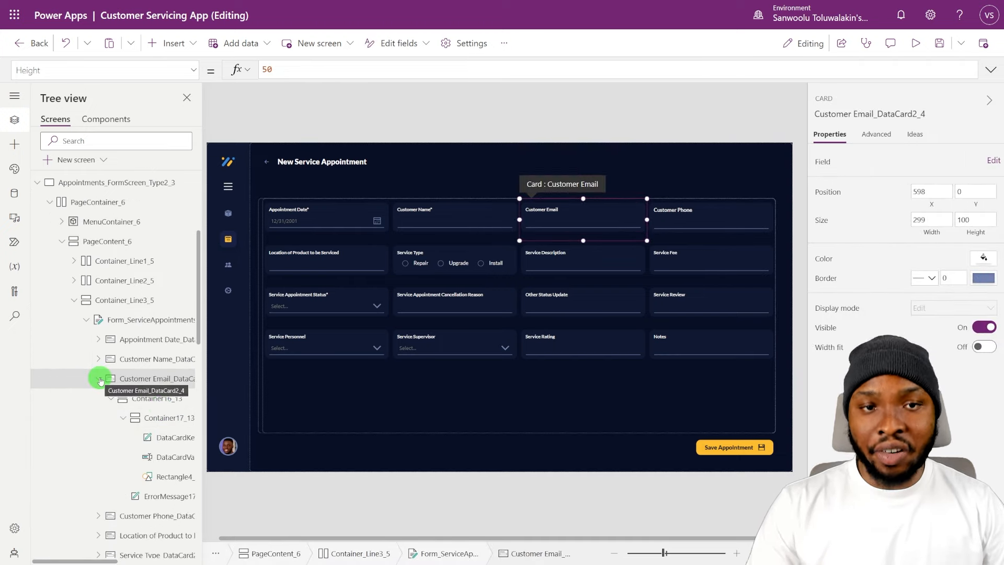
left_click(100, 380)
left_click(536, 114)
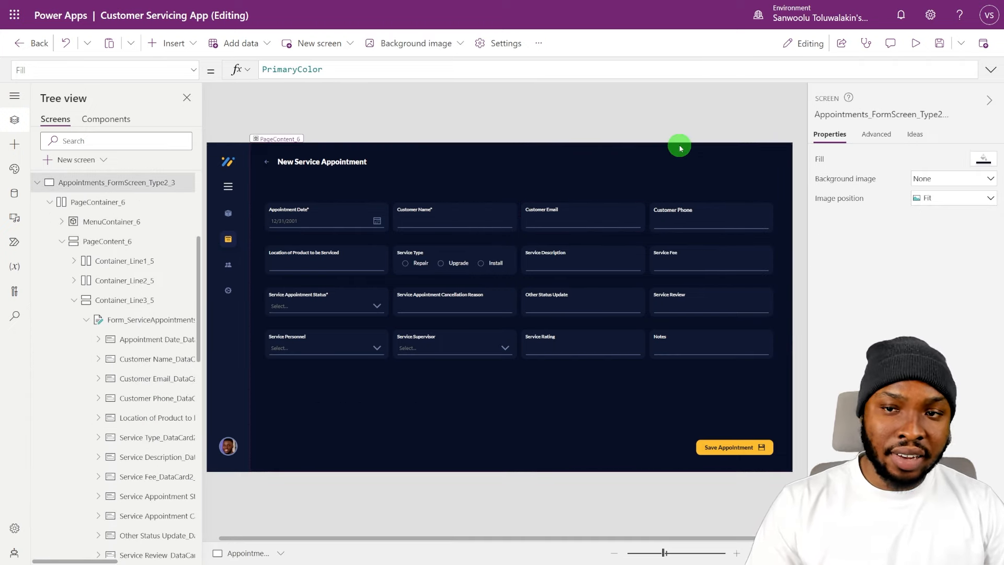
left_click(916, 44)
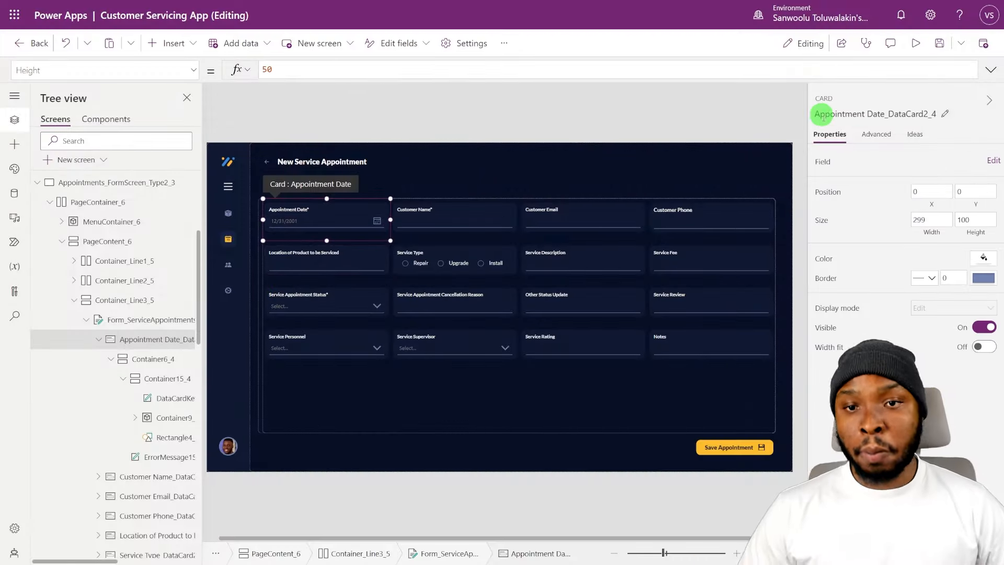
left_click(877, 134)
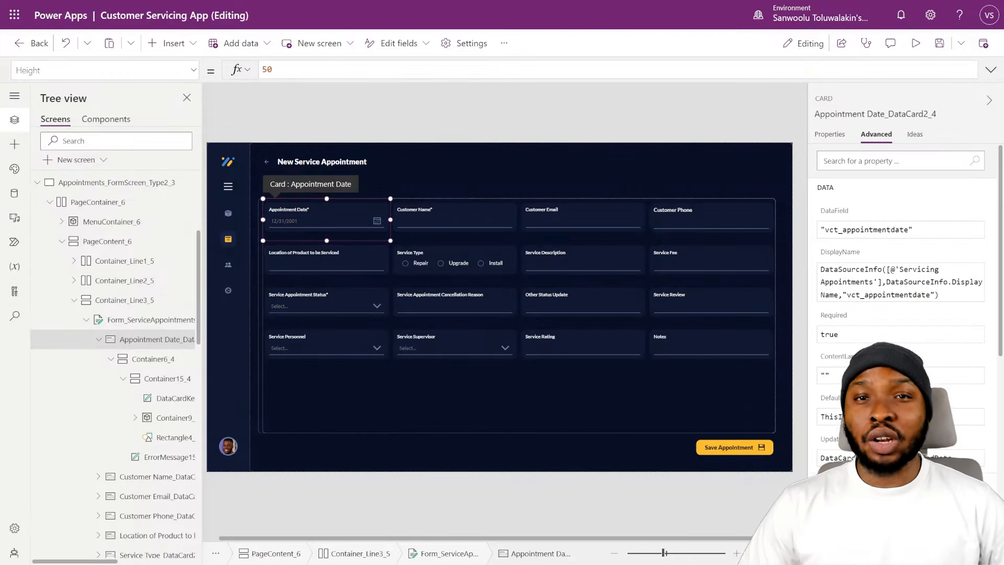
scroll(850, 347, "down", 3)
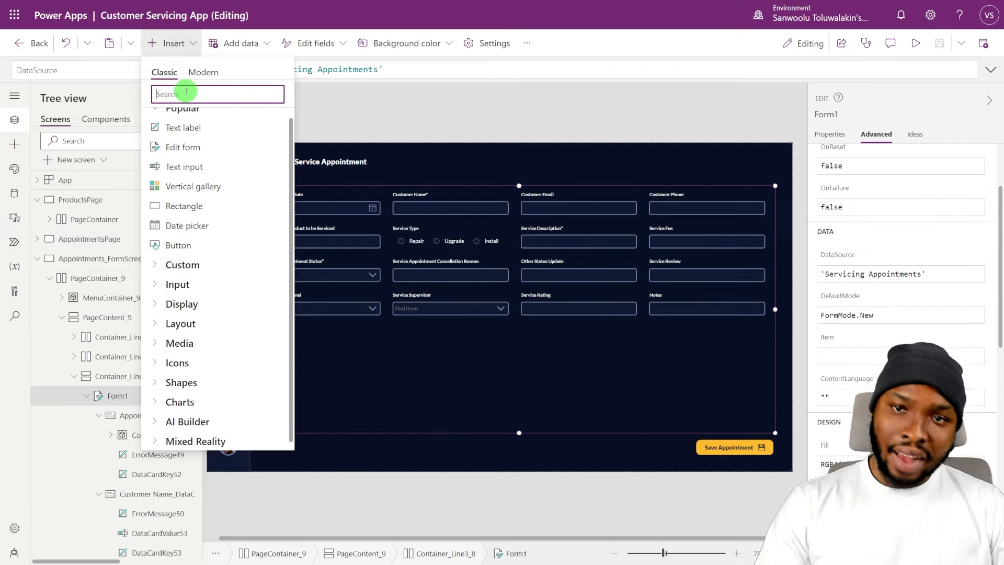
Step: Insert a vertical container into Form1's Appointment Date card, positioned at X 0 and Y 0 with its Width set to Parent.Width
type("cont")
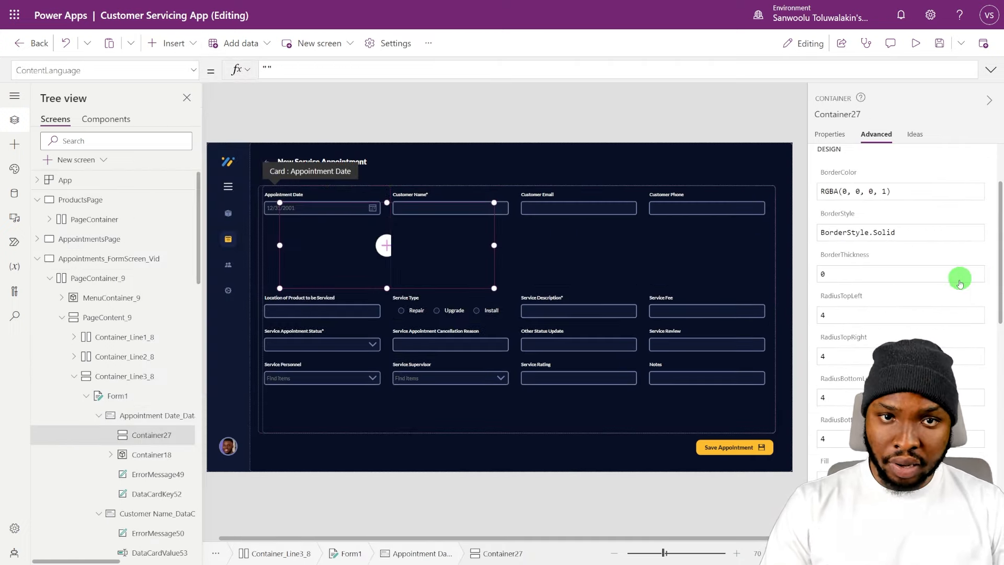
left_click(831, 135)
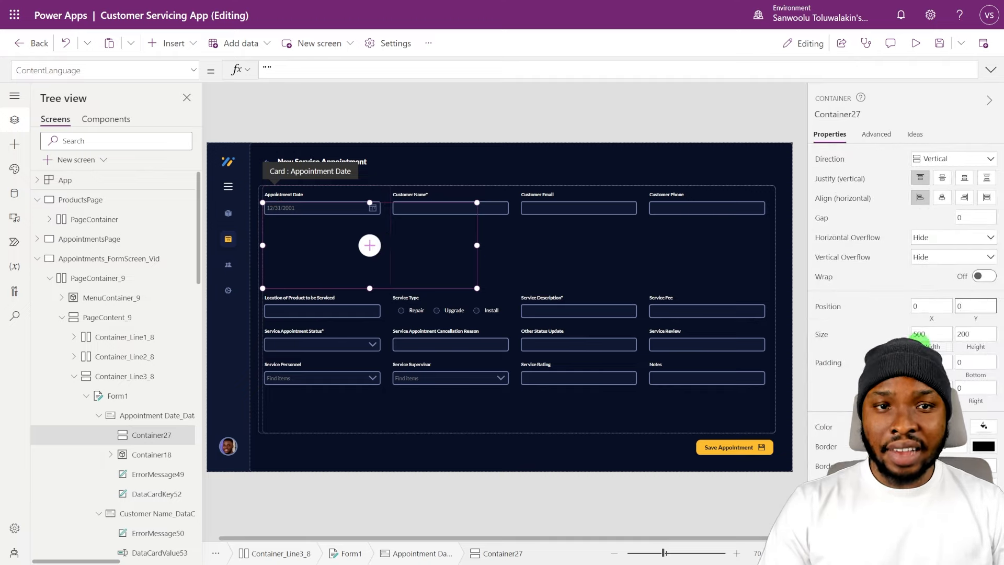
left_click(932, 335)
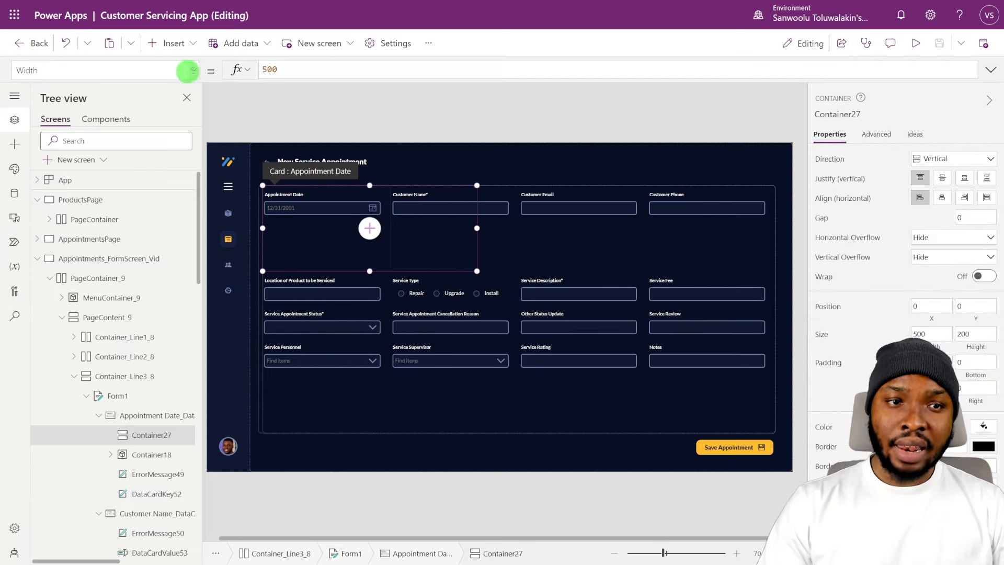
double_click(316, 68)
type("Parent.Width")
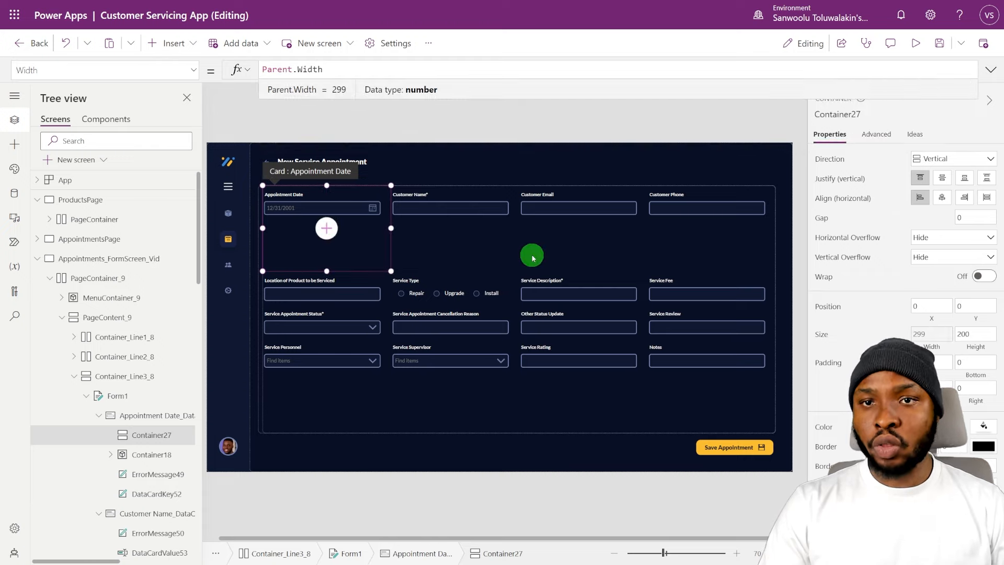
Step: Set Container27's padding to 10 top and bottom and 5 left and right, and its drop shadow to None
left_click(975, 335)
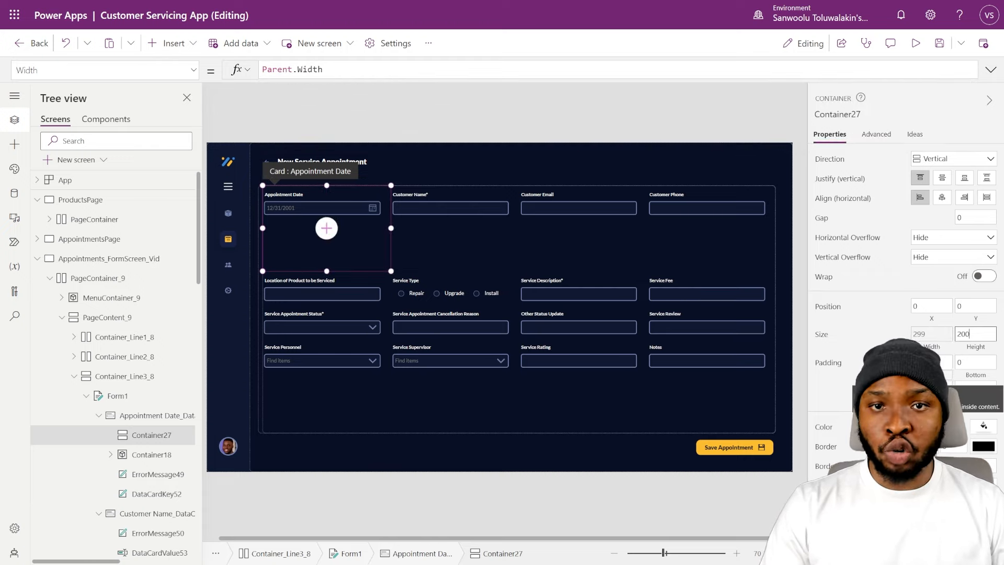
double_click(929, 362)
type("10")
key("Tab")
type("10")
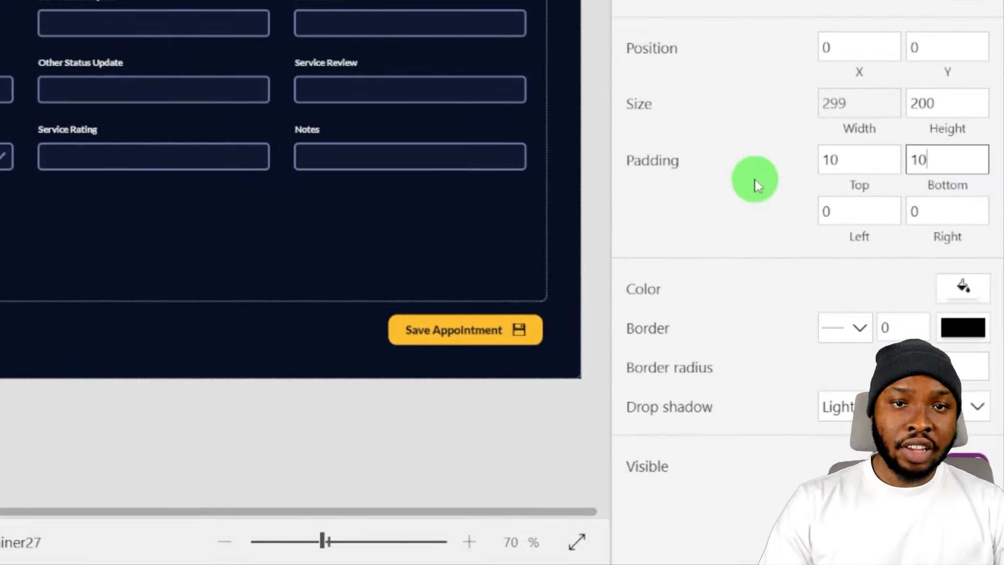
key("Tab")
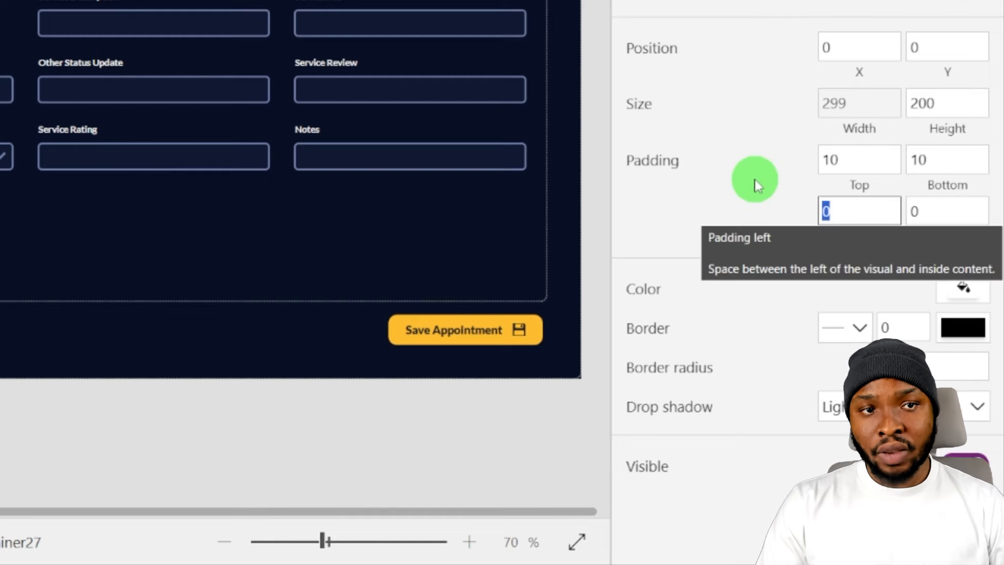
type("5")
key("Tab")
type("5")
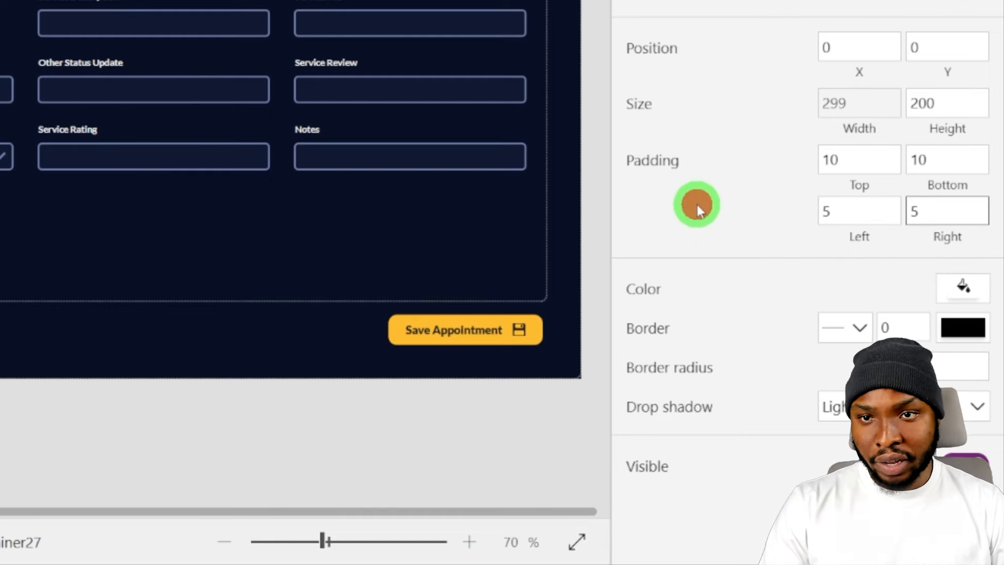
left_click(697, 205)
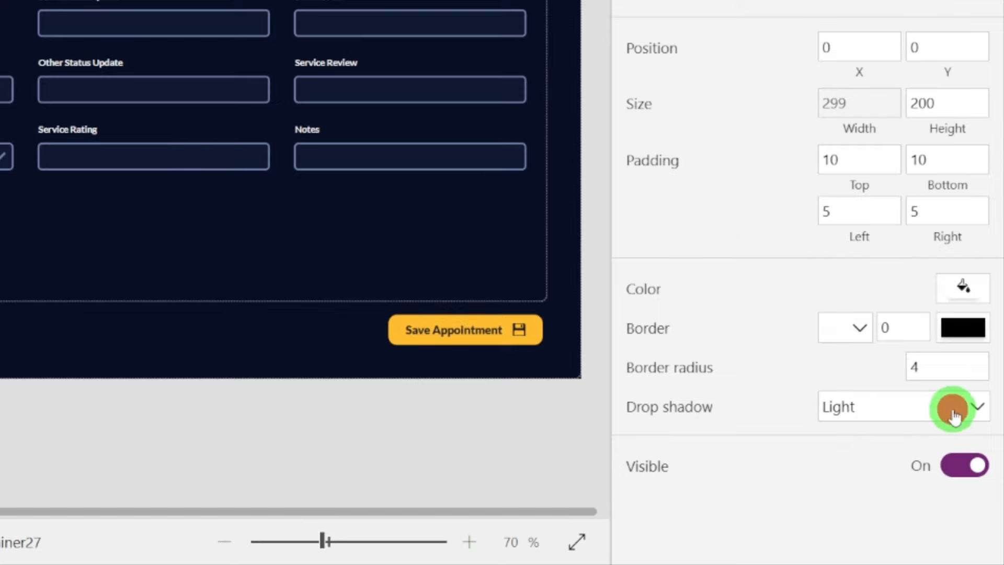
left_click(879, 407)
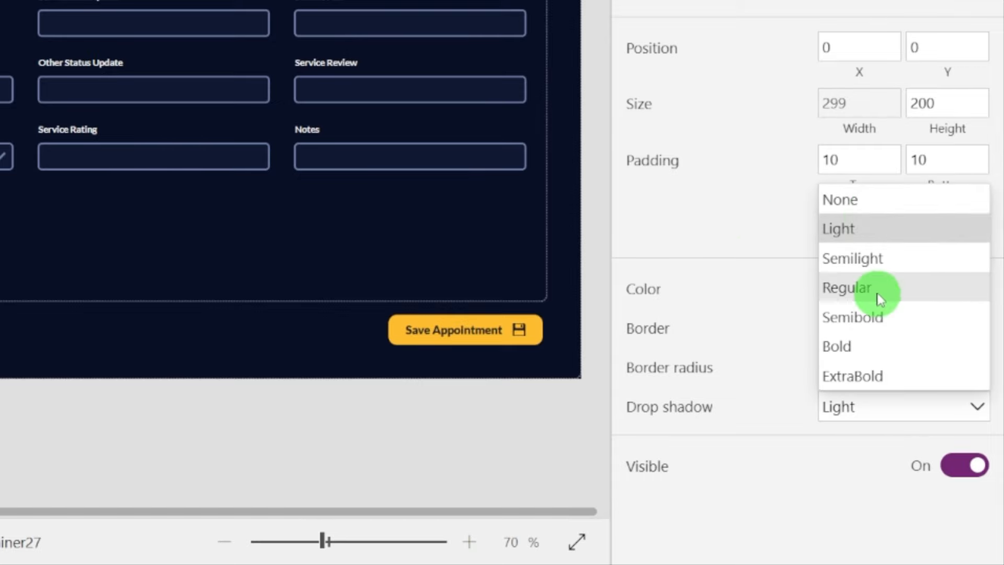
left_click(858, 199)
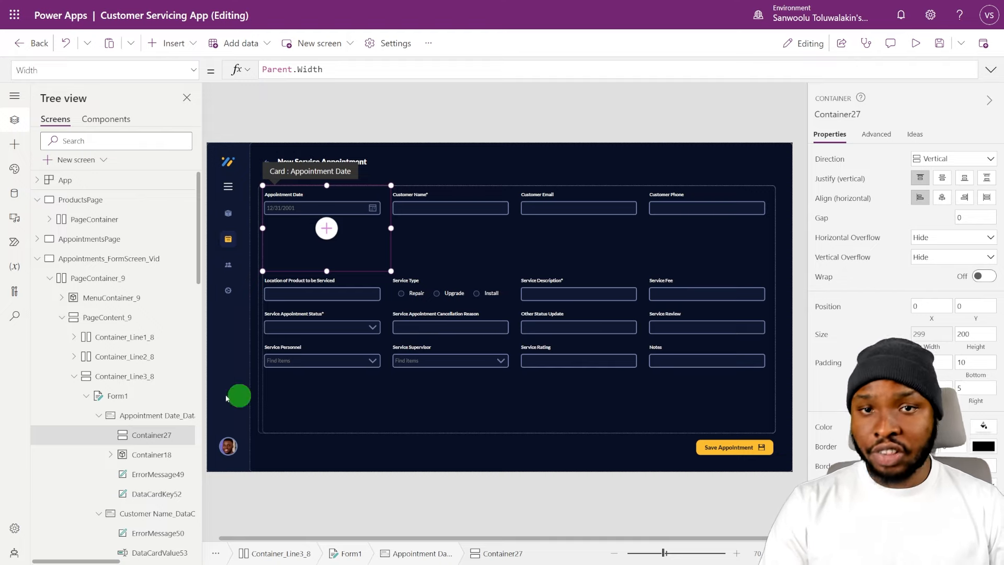
Step: Insert a vertical container inside Container27 with a minimum width of 0 and a fixed height of 150
left_click(172, 43)
type("vertical")
left_click(188, 176)
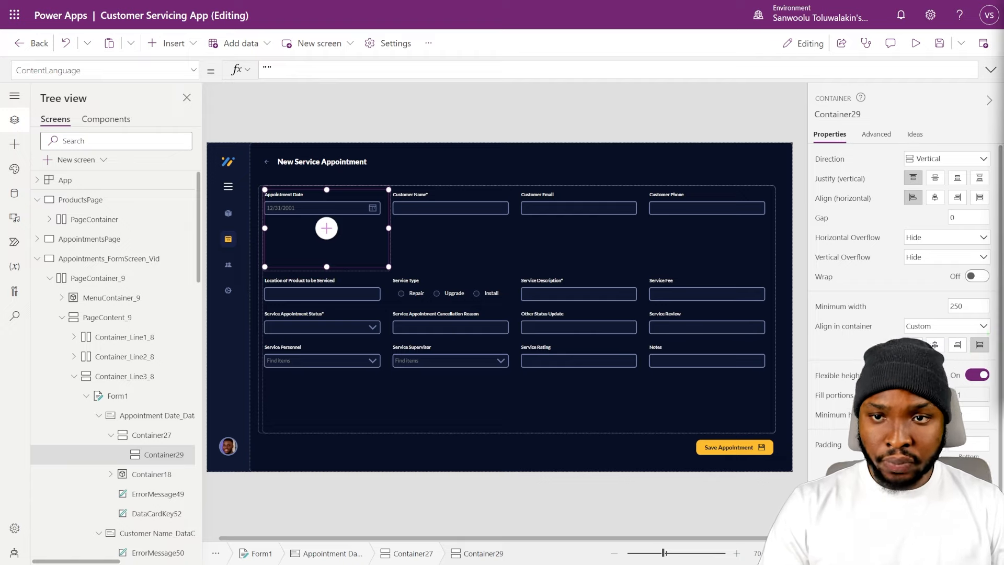
left_click(982, 347)
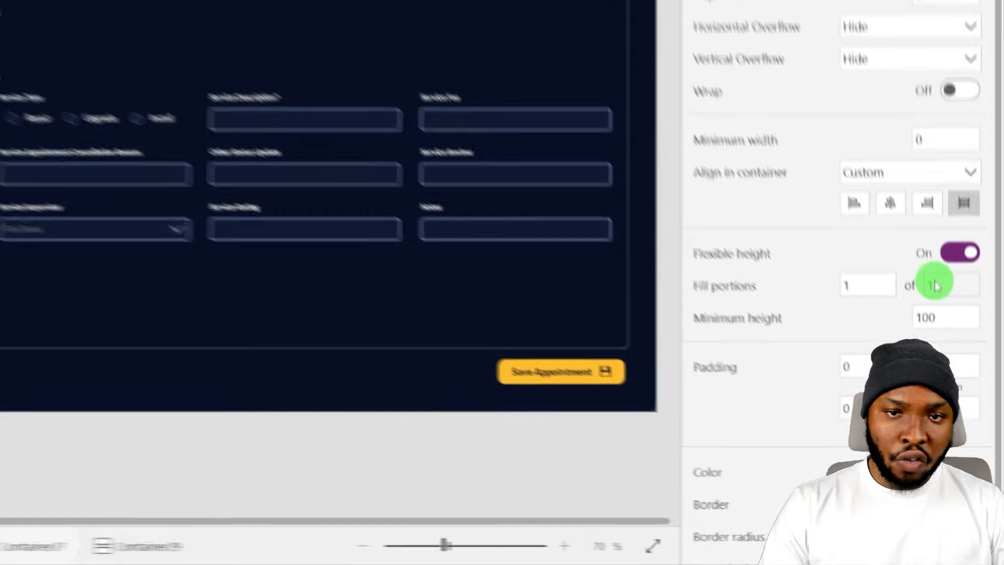
left_click(975, 375)
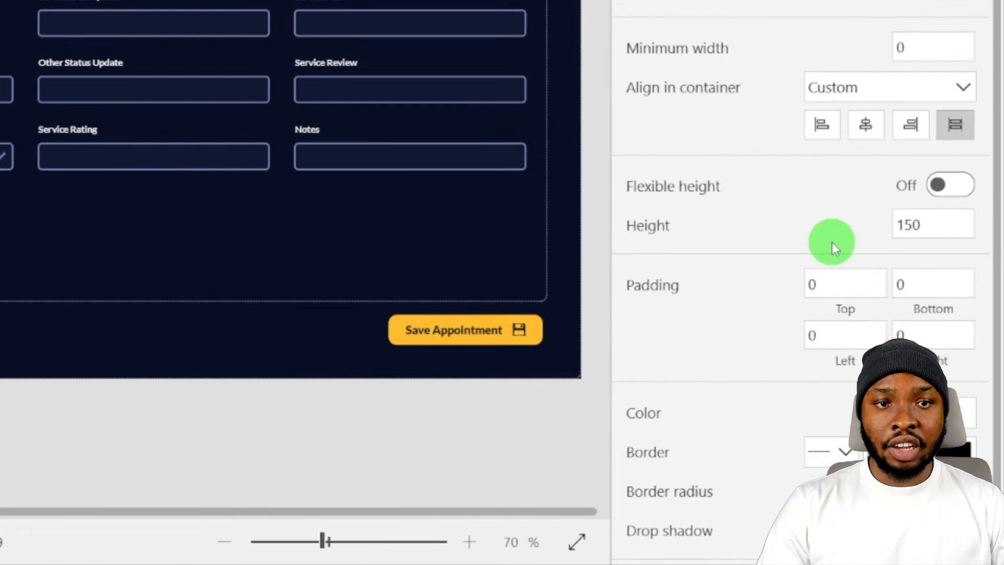
Step: Style Container29 with 5 top padding, 10 padding on the other sides, TertiaryColor fill, border radius 10 and a different drop shadow
scroll(814, 252, "down", 1)
left_click(810, 236)
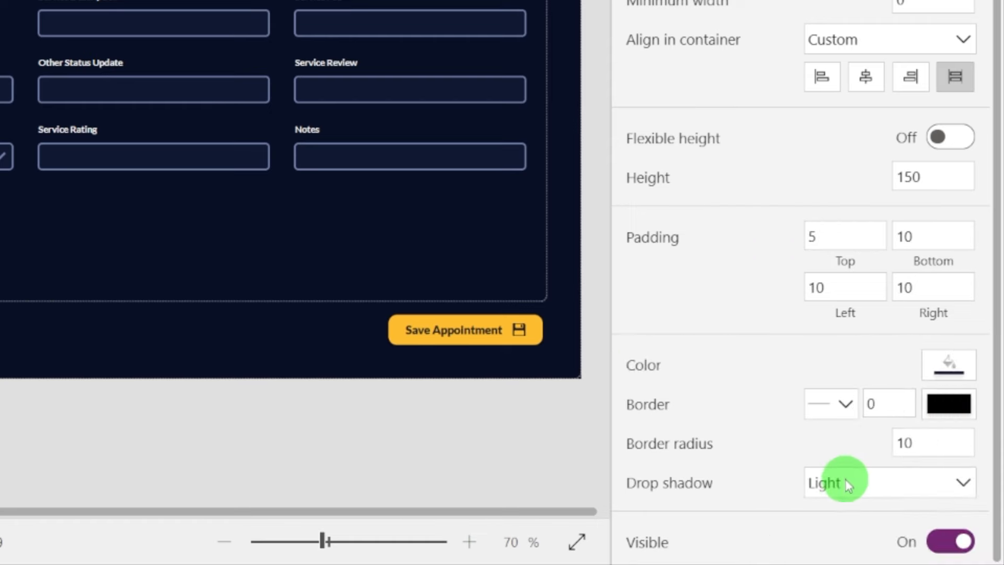
left_click(852, 479)
left_click(825, 442)
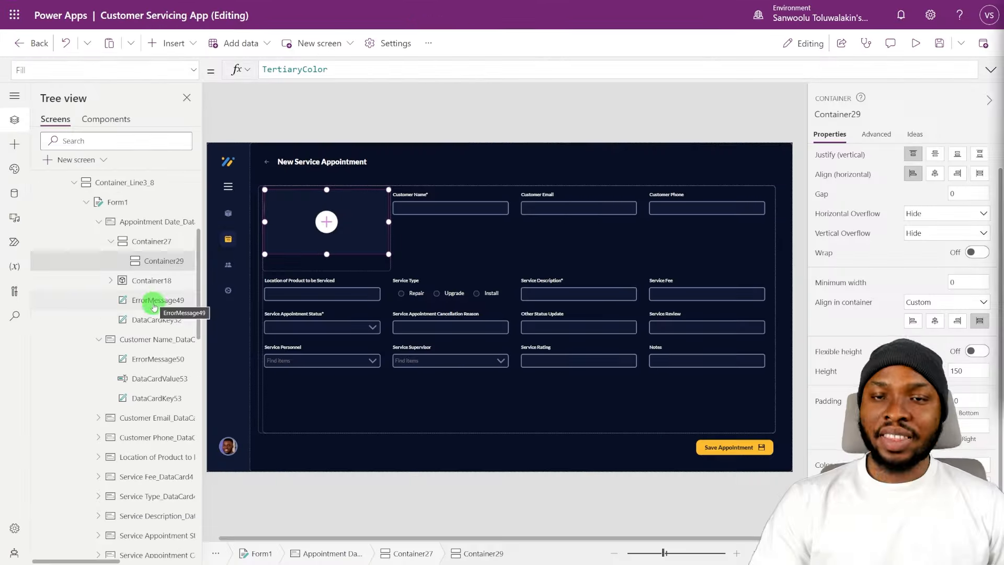
Step: Move DataCardKey52 and Container18 from the Appointment Date card into Container29
left_click(153, 319)
left_click(302, 559, "ctrl")
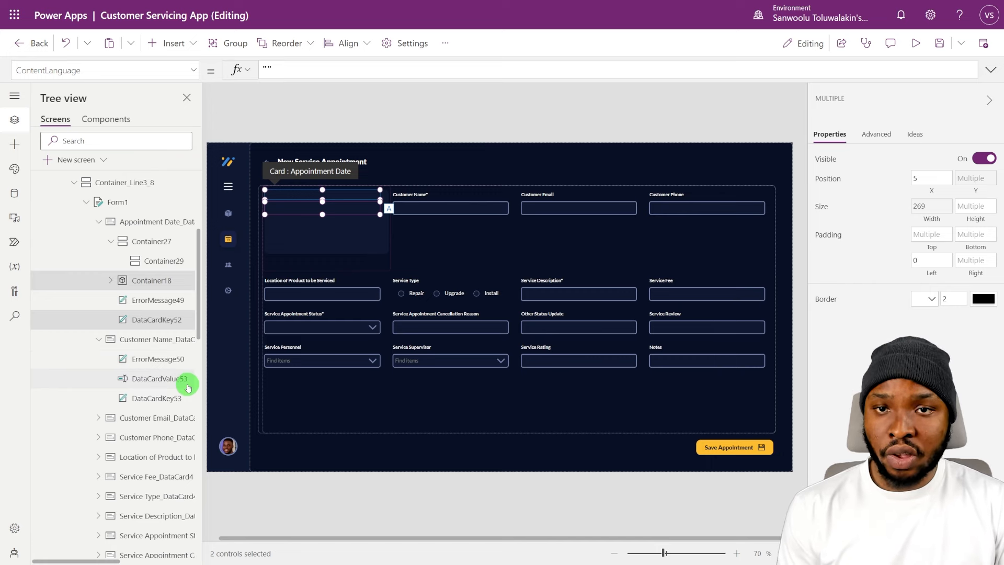
key("ctrl+x")
left_click(158, 260)
key("ctrl+v")
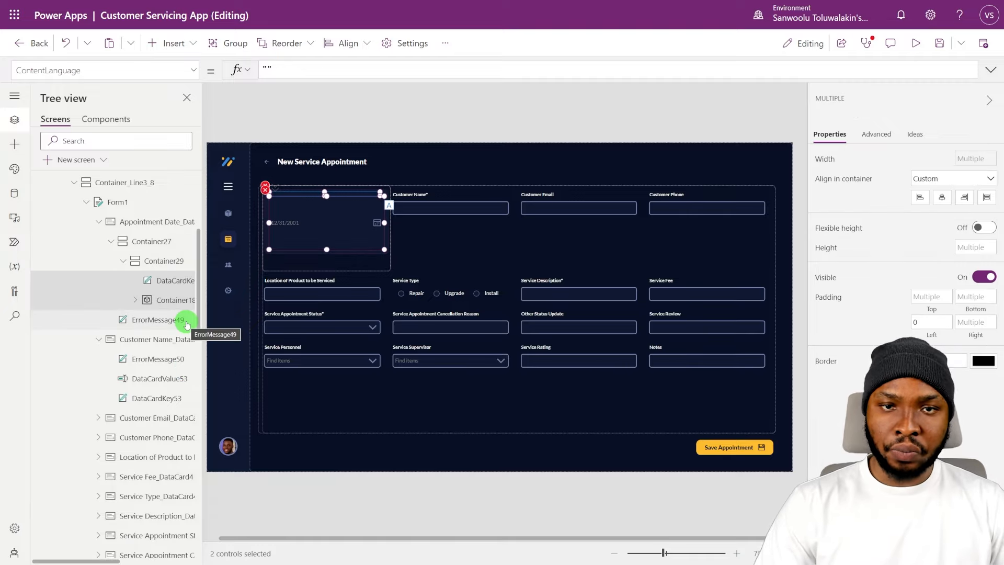
Step: Give DataCardKey52 and Container18 a minimum width of 0 and stretch alignment in their container
left_click(973, 159)
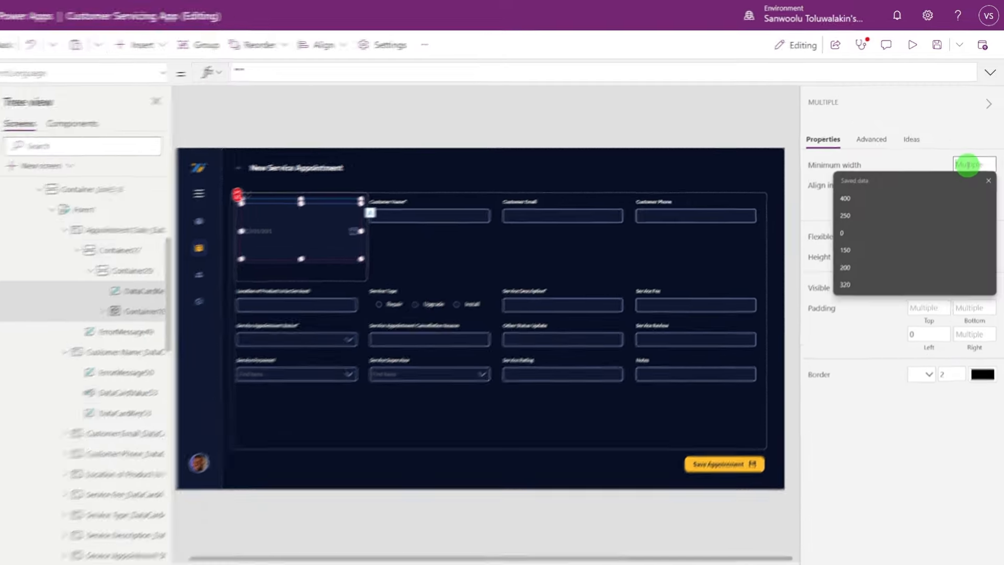
type("0")
left_click(952, 153)
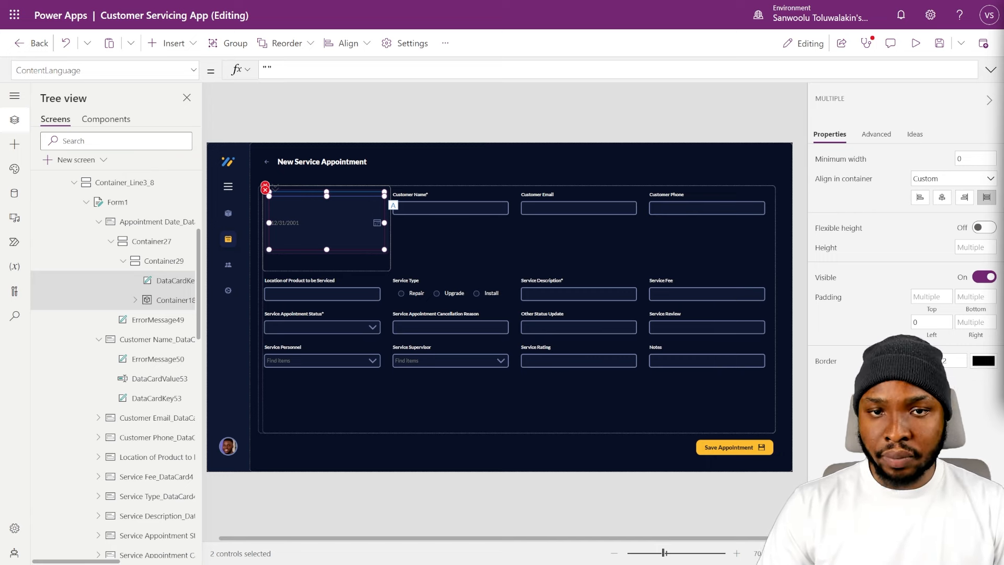
Step: Replace both Parent references in Container18's BorderColor formula with 'Appointment Date_DataCard4'
left_click(157, 221)
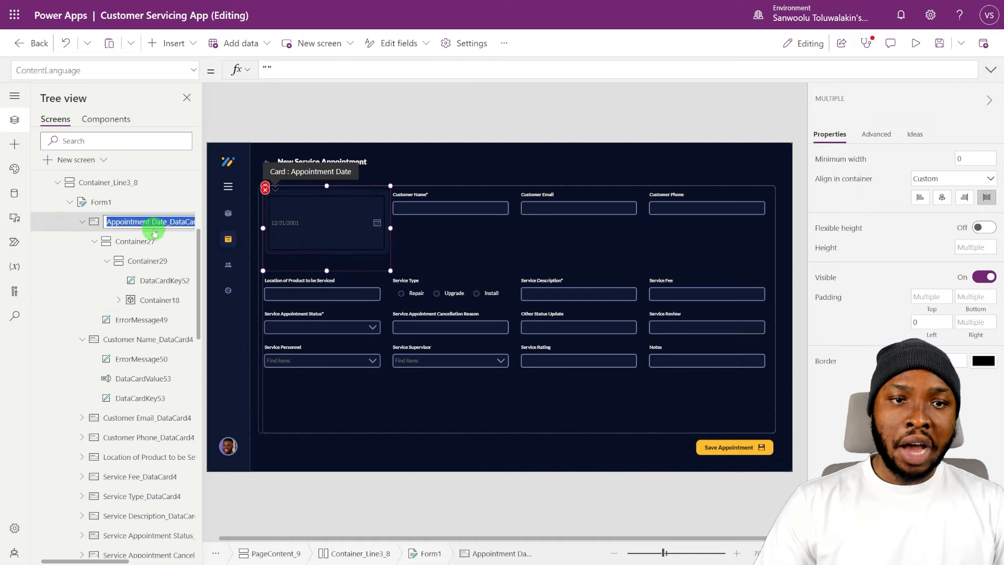
left_click(266, 187)
left_click(291, 207)
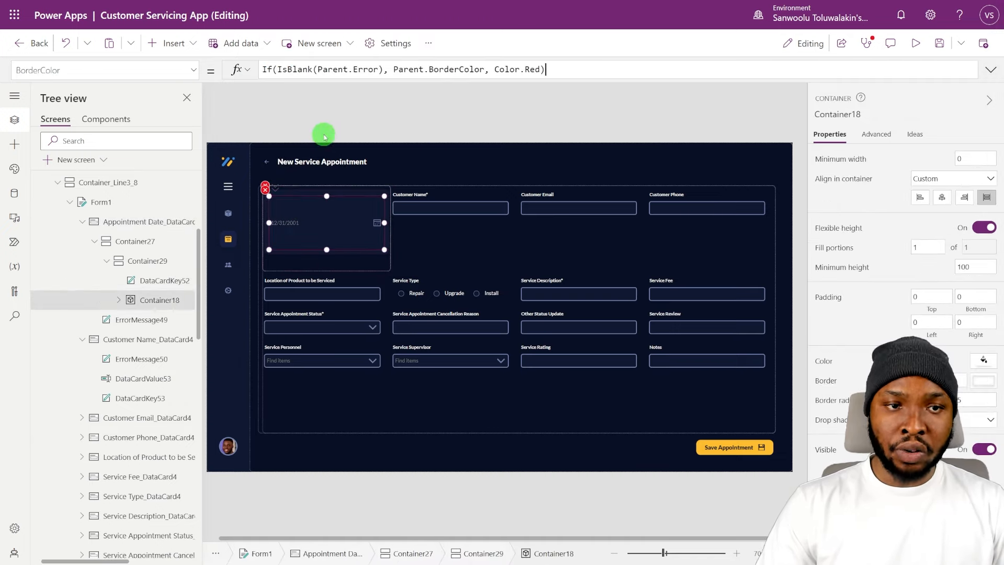
key("Left")
key("ctrl+v")
left_click_drag(459, 69, 317, 69)
double_click(518, 70)
key("ctrl+v")
Step: Replace both Parent references in DataCardKey52's Text formula with 'Appointment Date_DataCard4', keeping DisplayName and Required
left_click(265, 187)
left_click(283, 204)
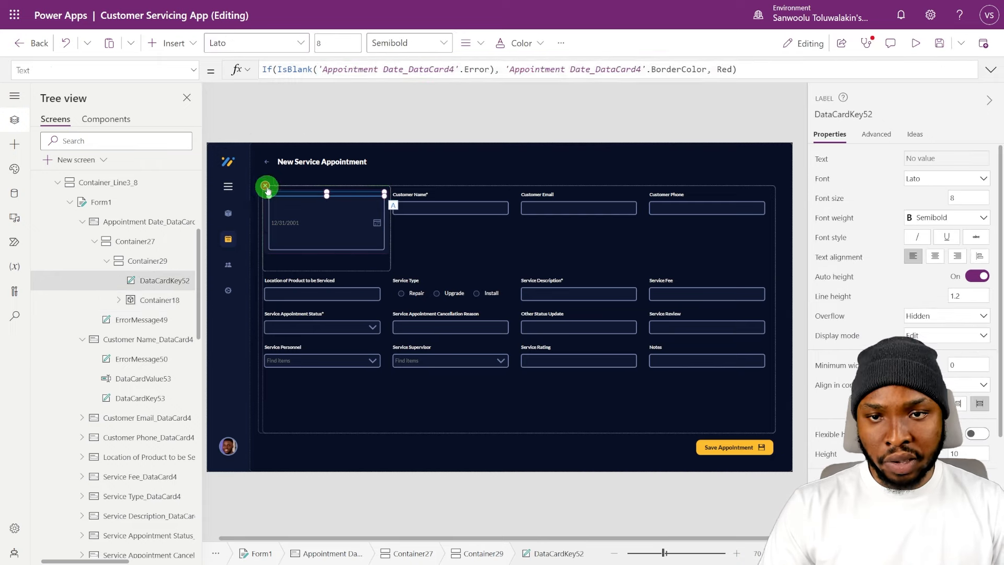
left_click(265, 187)
double_click(399, 69)
key("ctrl+v")
double_click(276, 70)
key("ctrl+v")
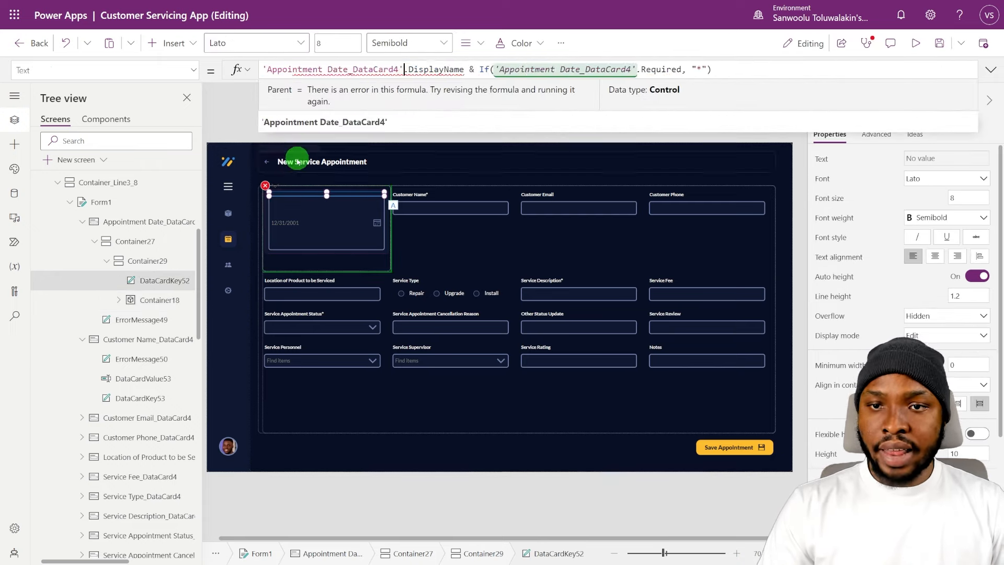
left_click(274, 204)
Step: Turn off flexible height for Container18 in the Appointment Date card
left_click(120, 304)
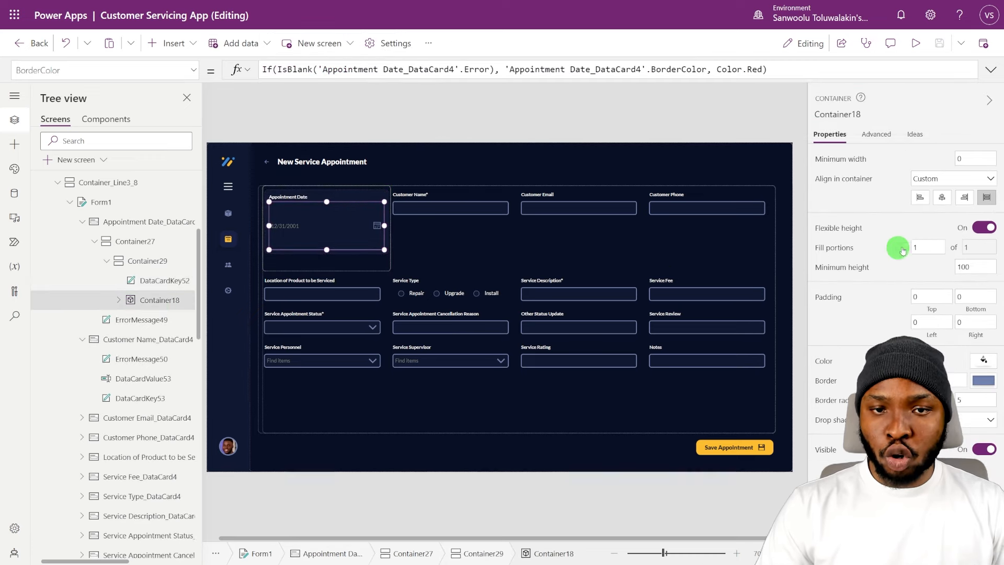
left_click(981, 228)
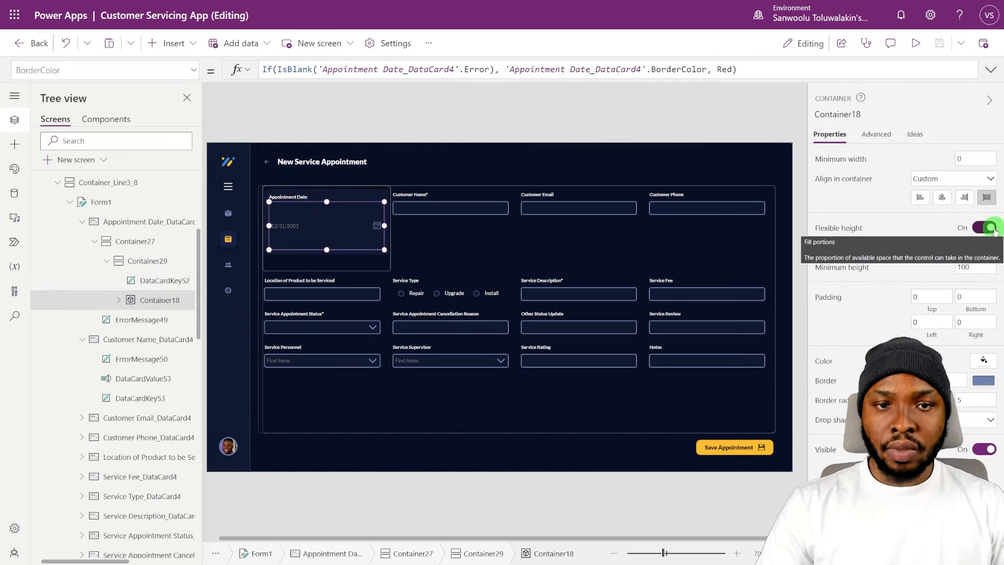
left_click(990, 228)
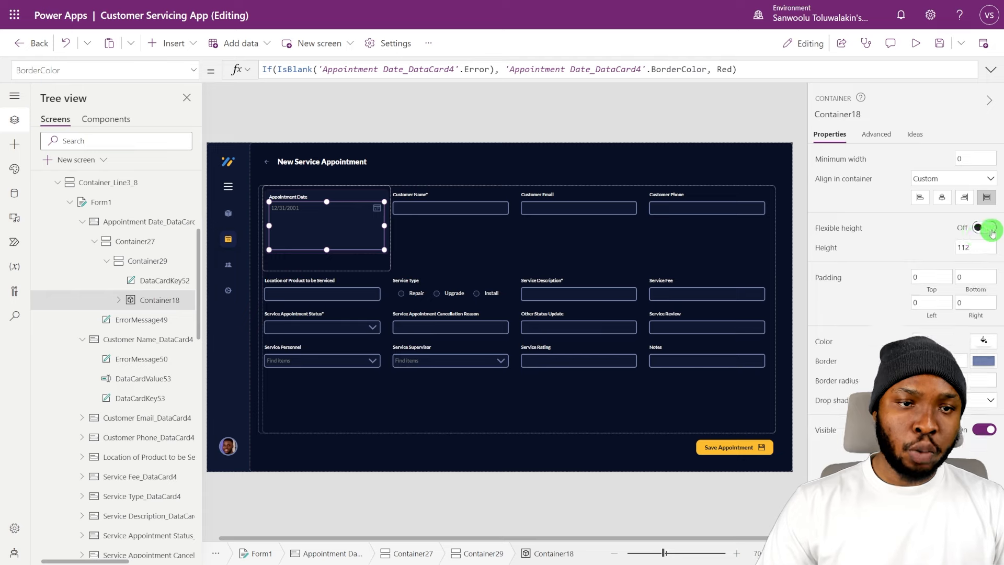
Step: Set Container18's height to 30 in the Appointment Date card
double_click(964, 247)
type("30")
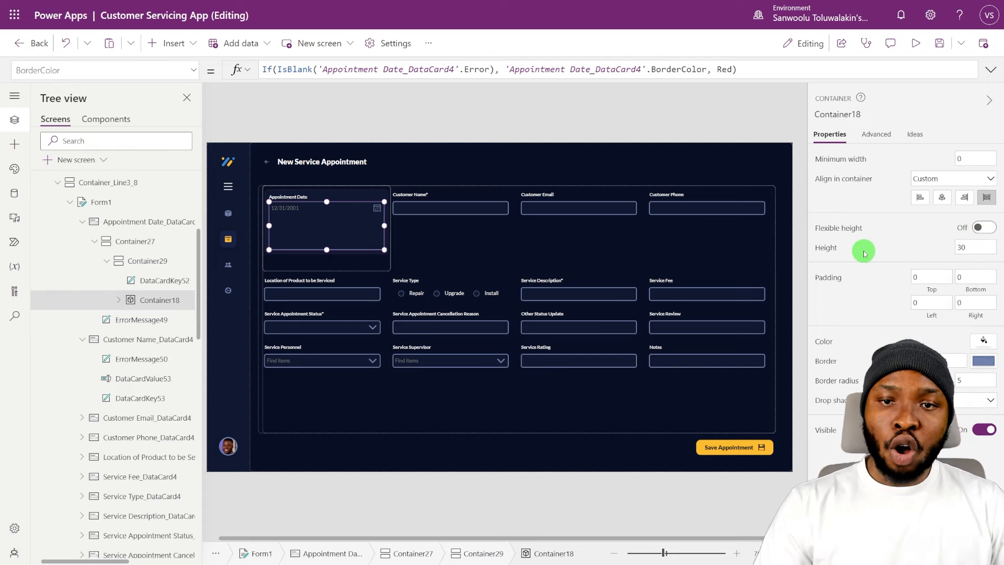
left_click(924, 246)
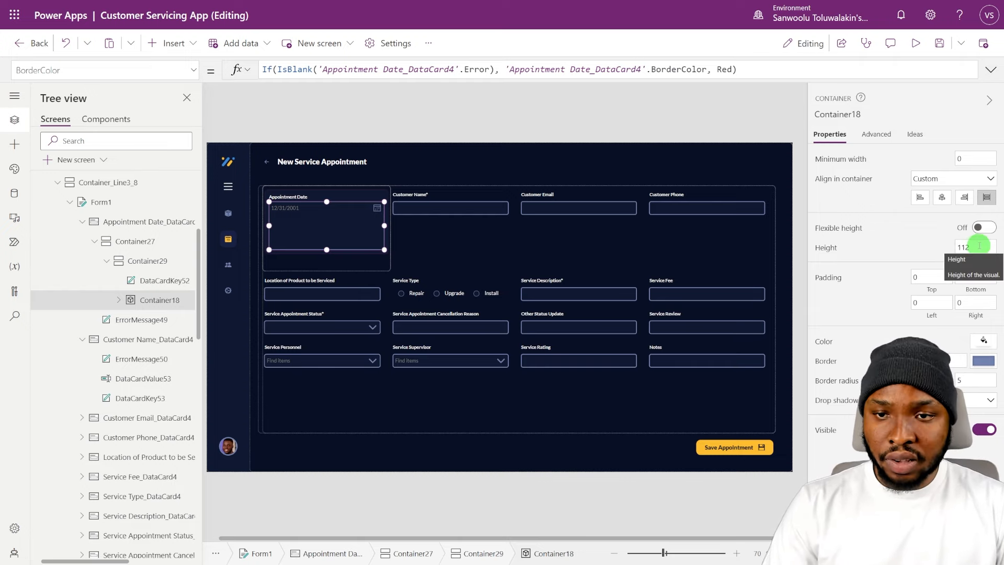
left_click_drag(977, 247, 941, 247)
type("30")
key("Return")
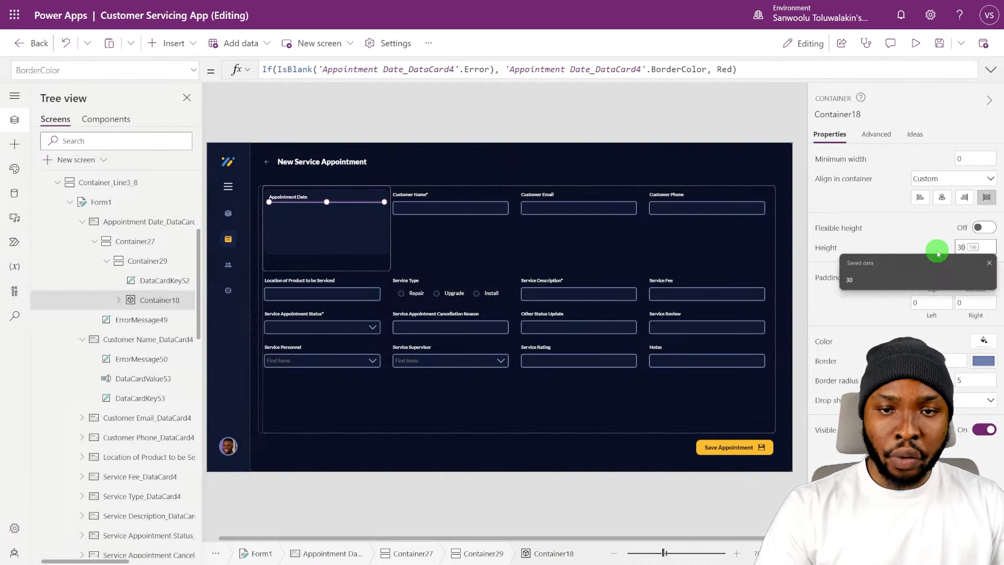
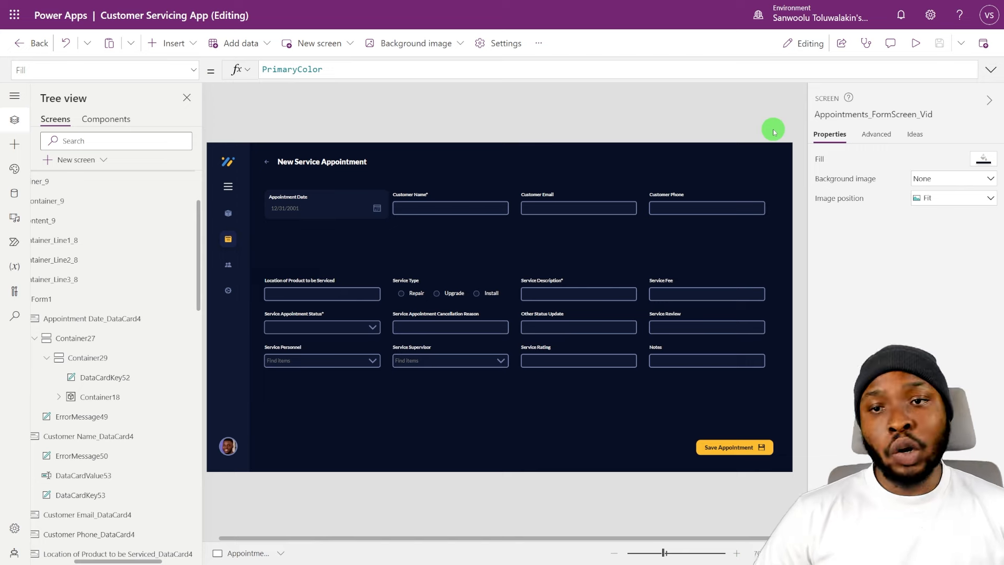
Step: Insert a rectangle into Container29 as an underline, with height 1 and stretch alignment in its container
left_click(88, 360)
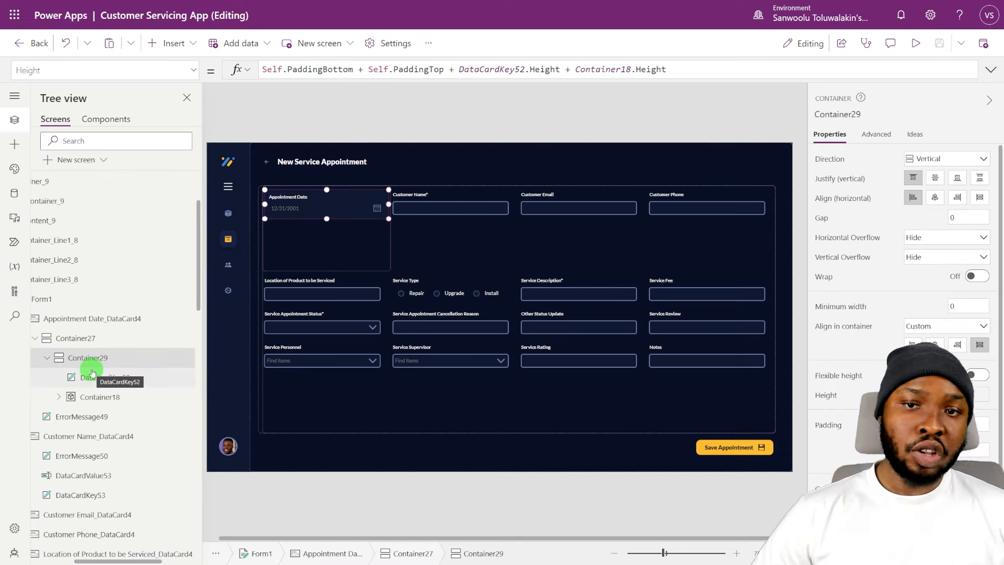
left_click(173, 43)
left_click(184, 93)
type("rect")
left_click(276, 132)
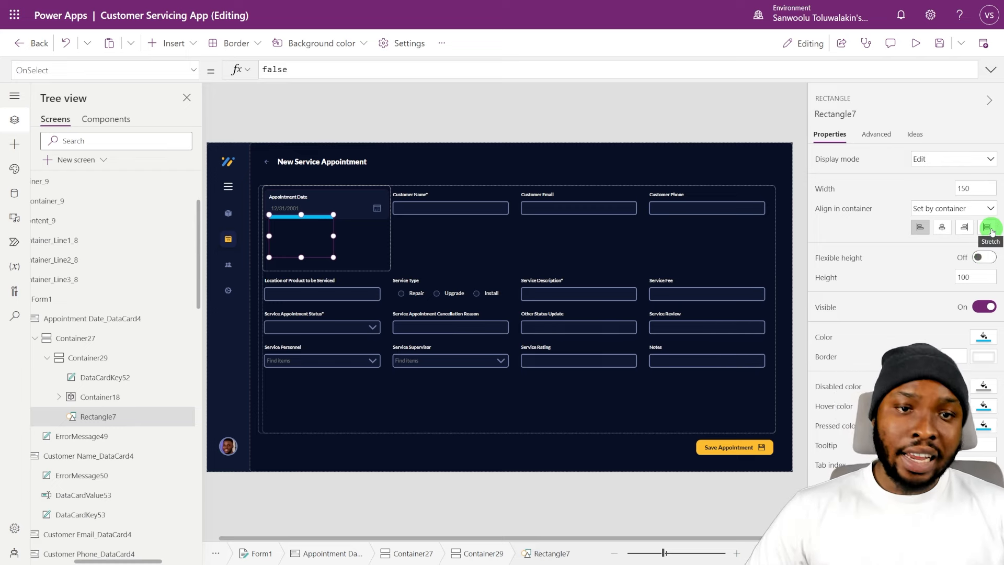
double_click(979, 271)
type("1")
left_click(987, 227)
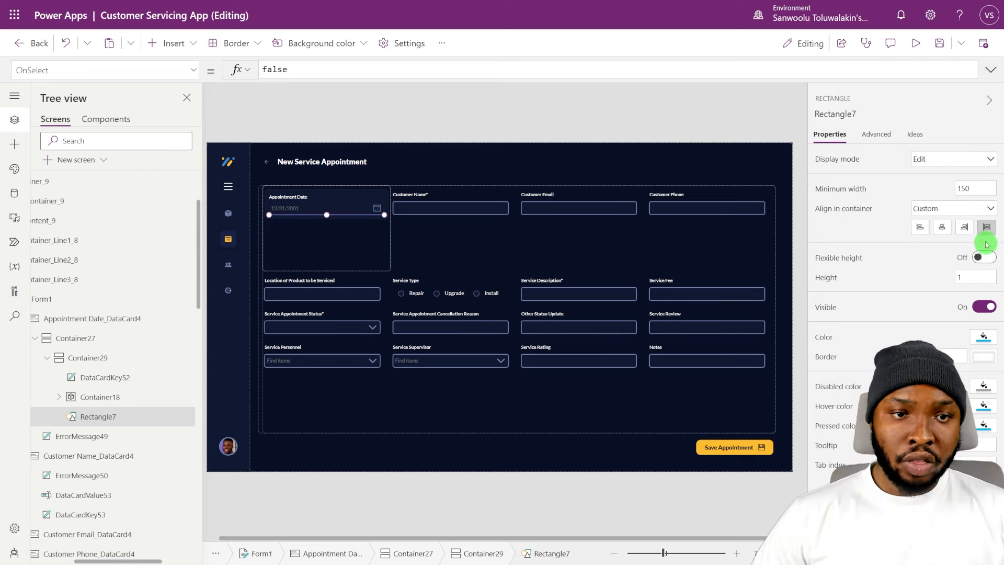
Step: Copy Container18's BorderColor formula and use it as the fill color of Rectangle7
left_click(116, 396)
left_click(730, 72)
key("ctrl+a")
key("ctrl+c")
left_click(122, 378)
left_click(116, 417)
left_click(824, 335)
key("ctrl+a")
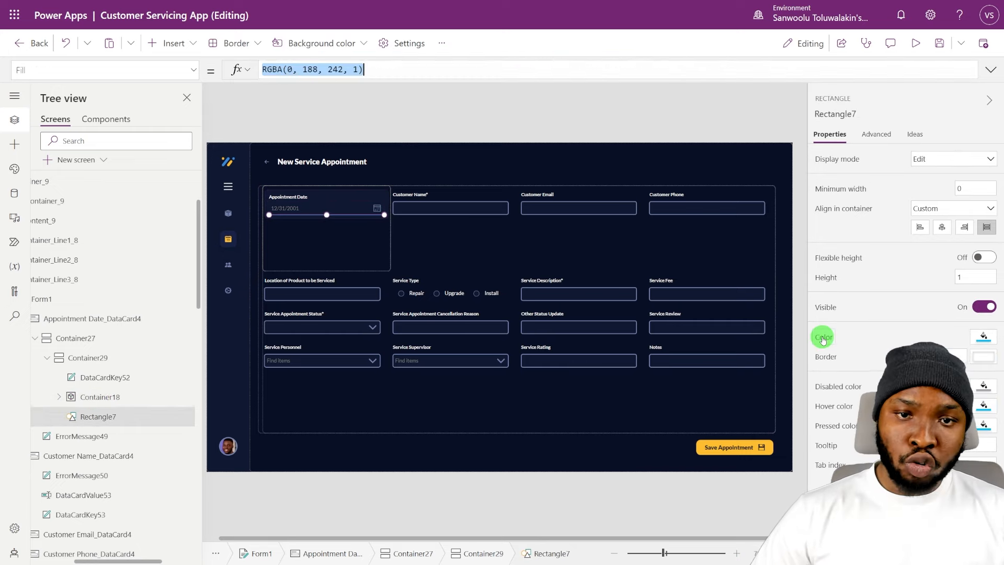
key("ctrl+v")
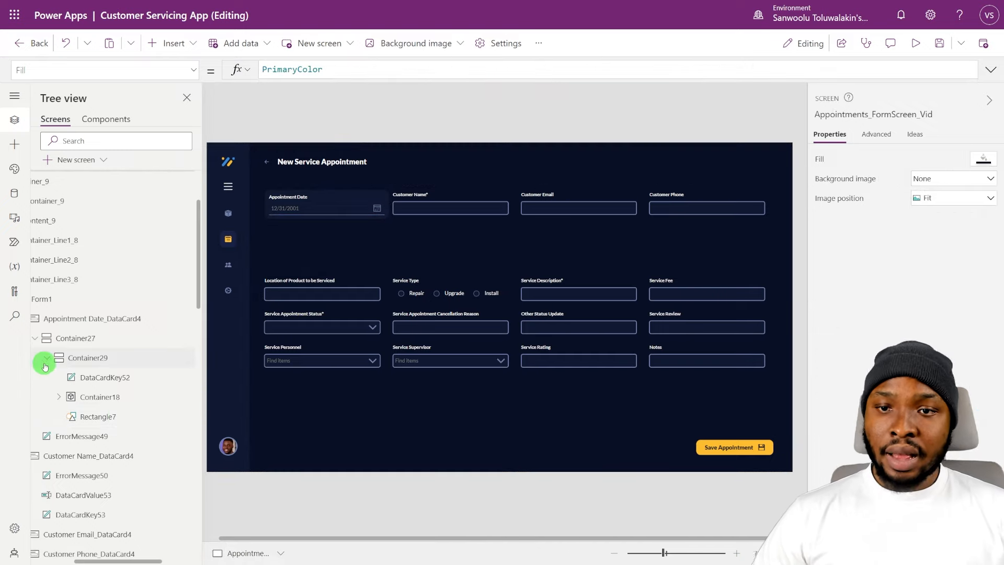
Step: Move ErrorMessage49 from the Appointment Date card into Container27, below Container29
left_click(46, 358)
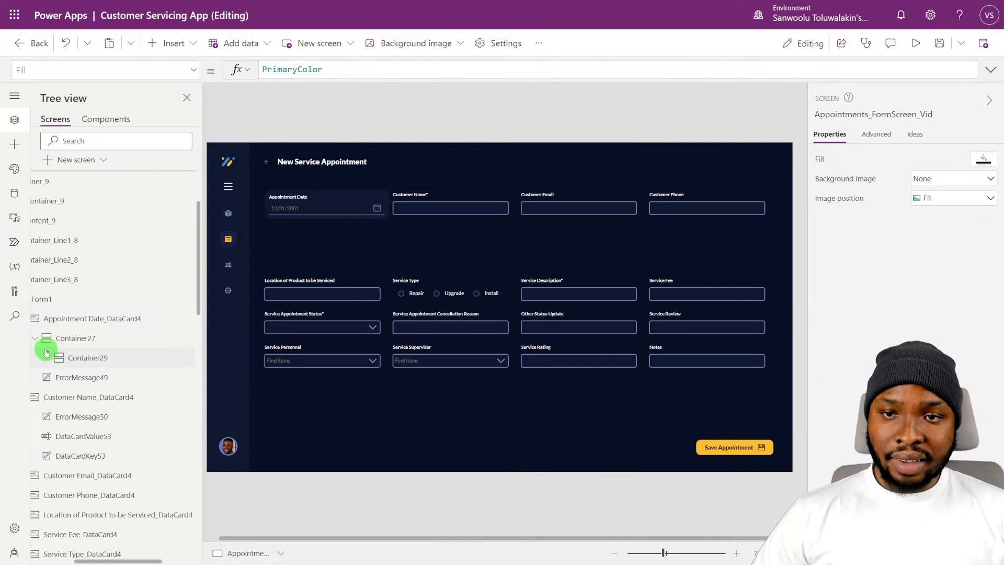
left_click(35, 339)
left_click(129, 359)
key("ctrl+x")
left_click(131, 339)
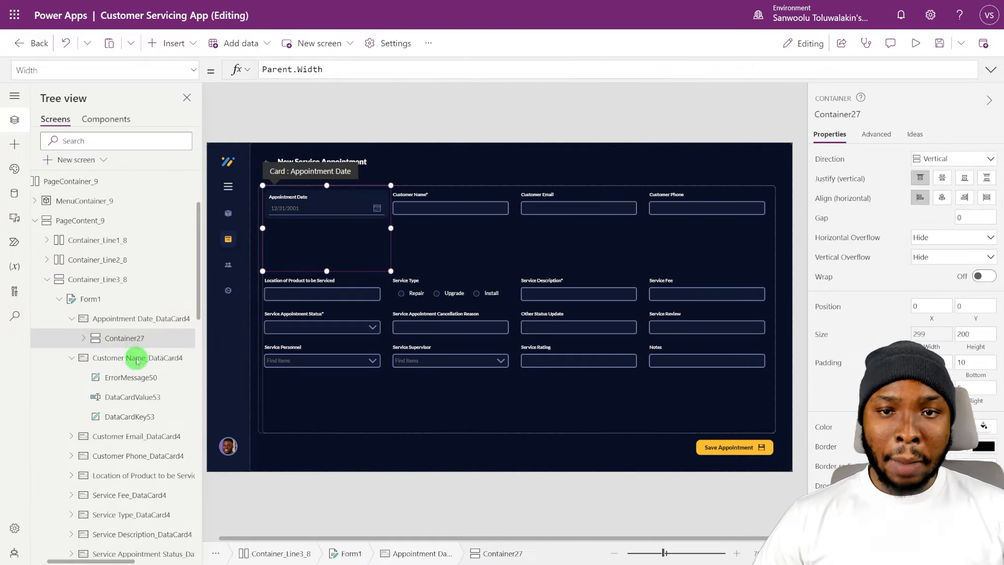
key("ctrl+v")
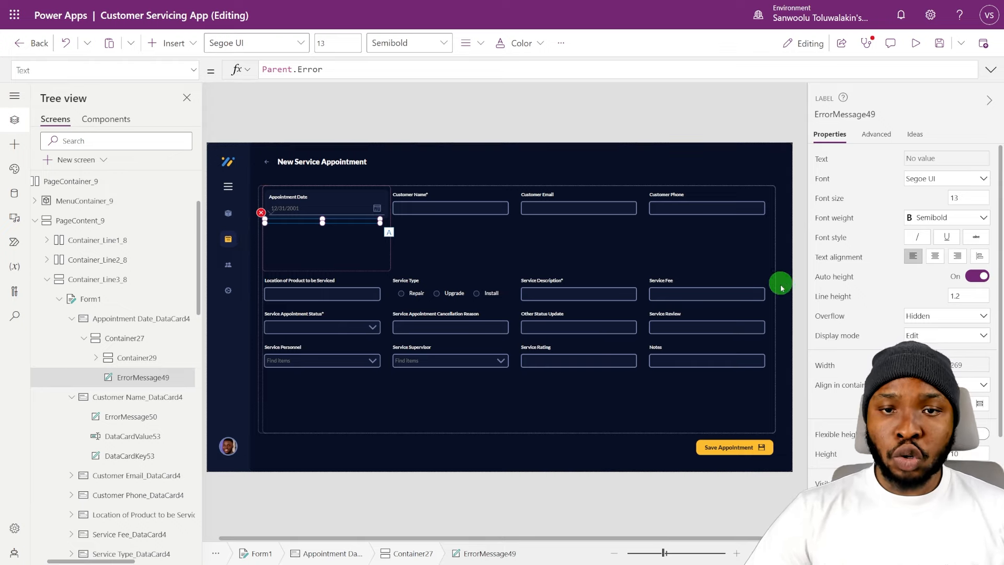
Step: Set ErrorMessage49's font size to 9 and replace Parent with 'Appointment Date_DataCard4' in its Text formula, keeping Error
double_click(967, 198)
type("9")
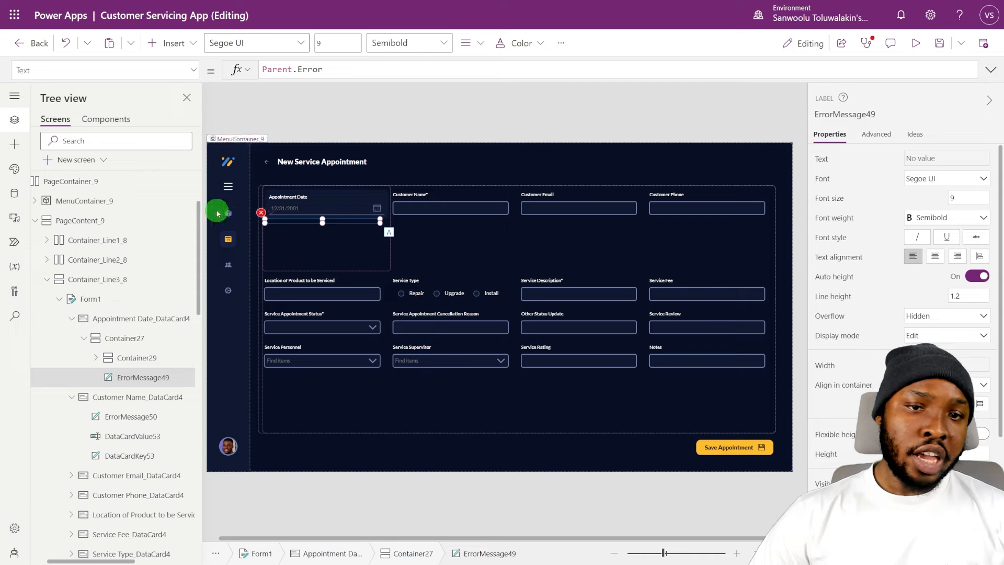
double_click(120, 317)
left_click(116, 377)
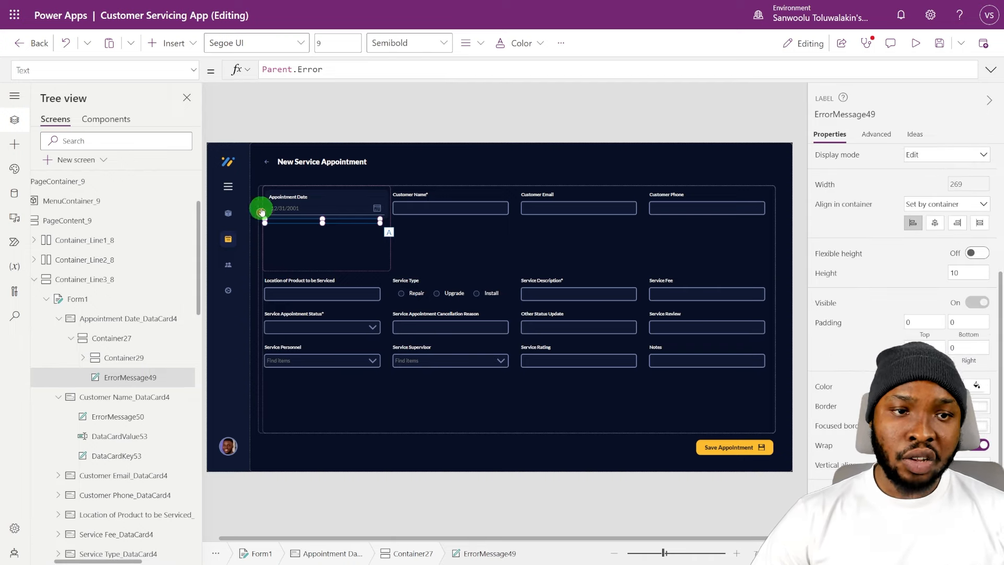
key("ctrl+v")
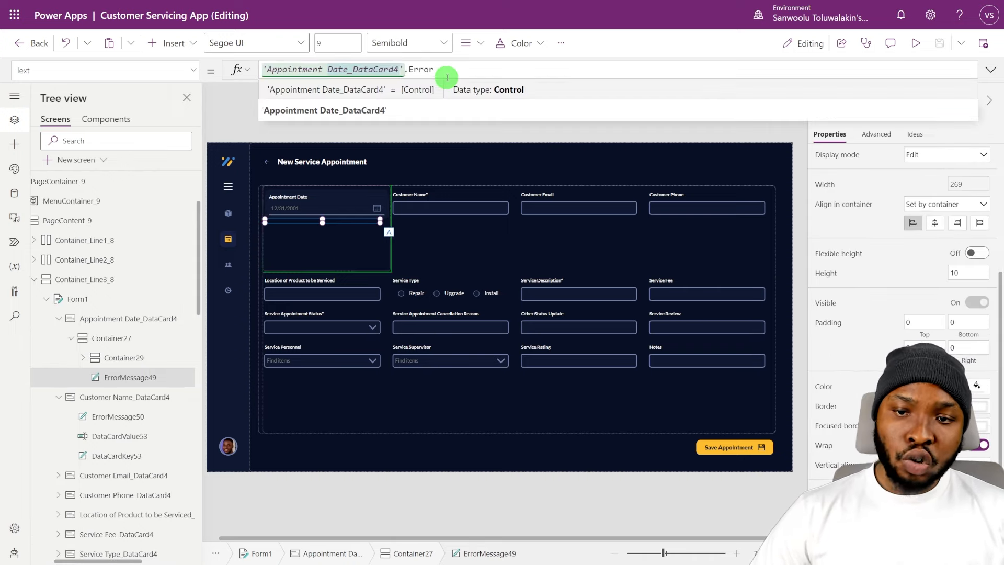
Step: Append the test text "Tessst" to ErrorMessage49's Text formula to check the label's display, and remove it again
left_click(453, 73)
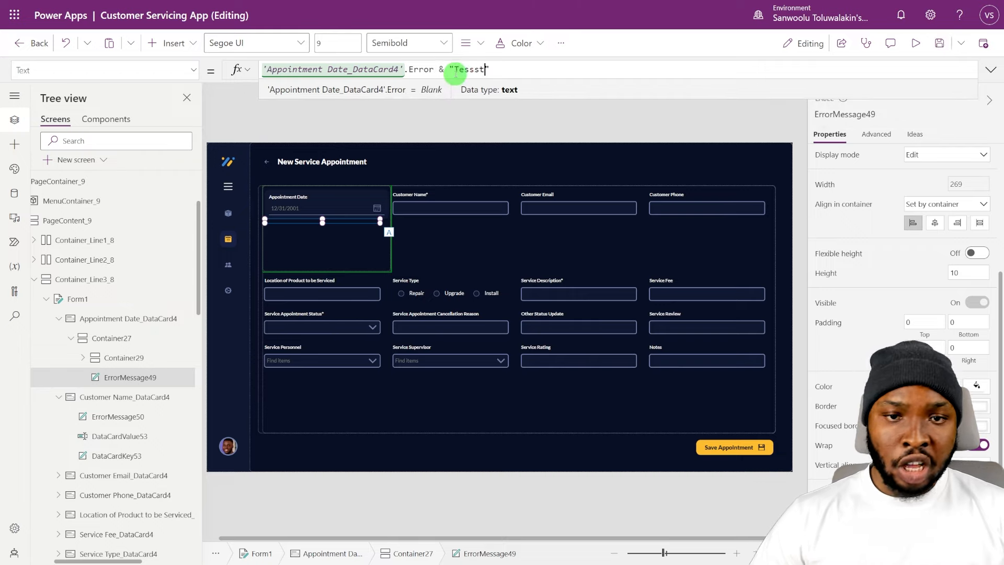
left_click(709, 125)
left_click(916, 43)
left_click(980, 45)
double_click(273, 222)
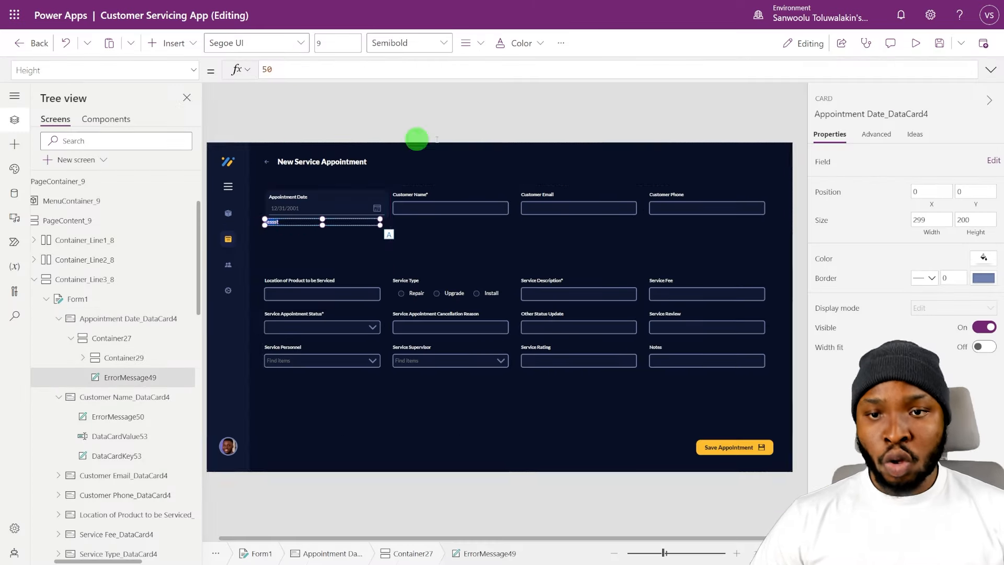
left_click_drag(439, 70, 505, 66)
key("BackSpace")
left_click(703, 116)
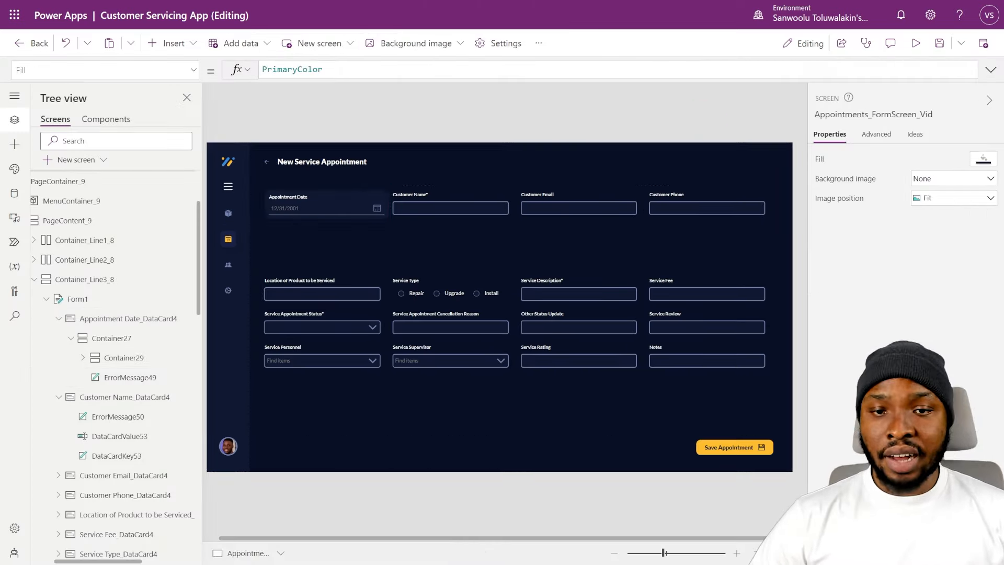
left_click(586, 442)
Step: Set Container27's Height formula to Self.PaddingBottom + Self.PaddingTop + Container29.Height + ErrorMessage49.Height
left_click(130, 347)
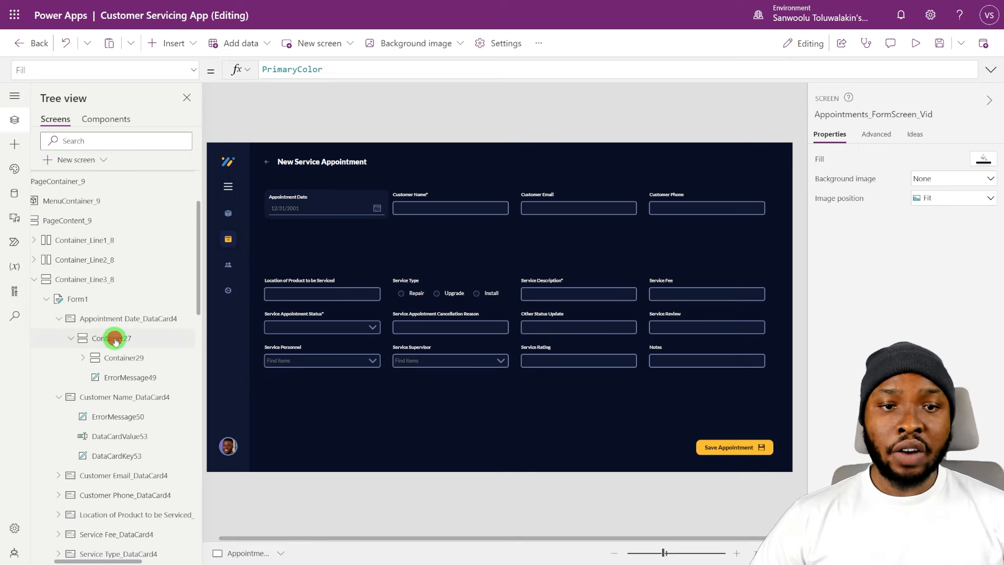
left_click(979, 348)
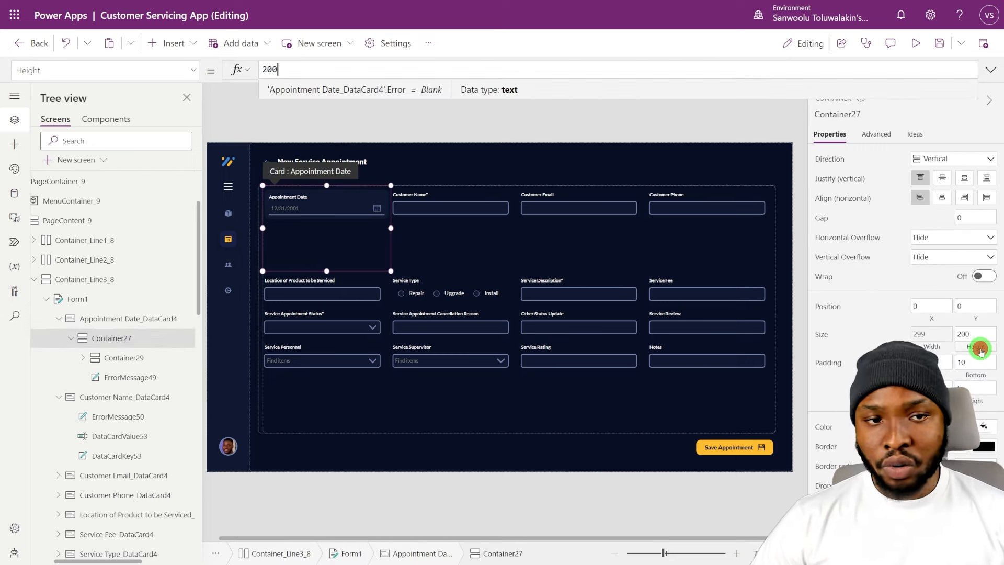
key("ctrl+a")
type("sself.pad")
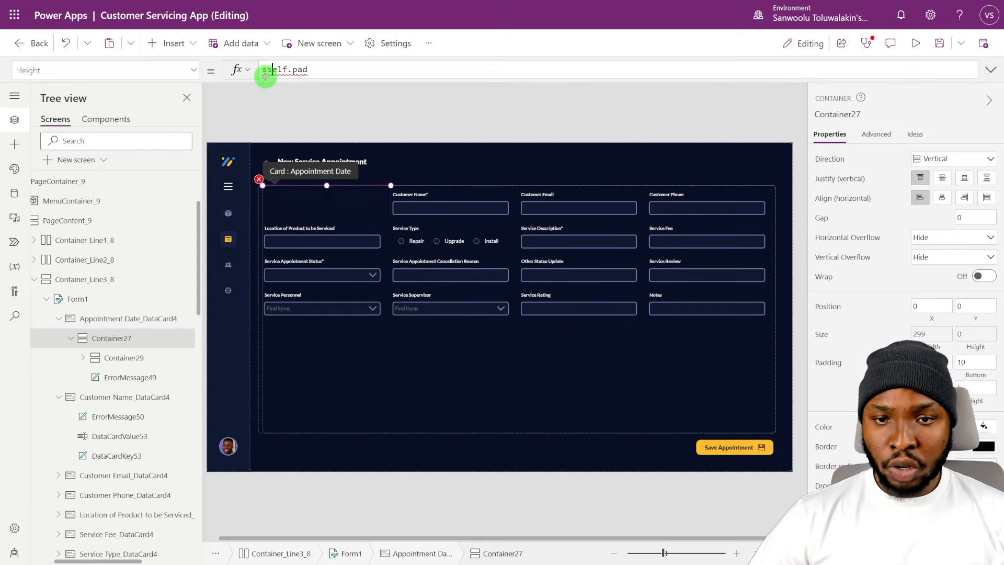
key("BackSpace")
left_click(309, 98)
type("+ Self.top")
left_click(314, 98)
type("+ Self.PaddingTop")
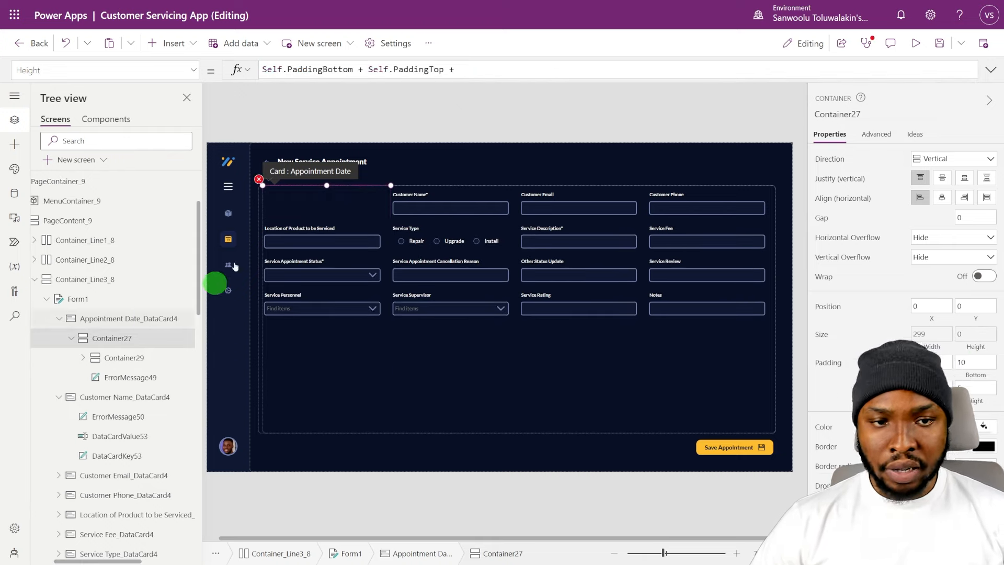
type("Container29.Height")
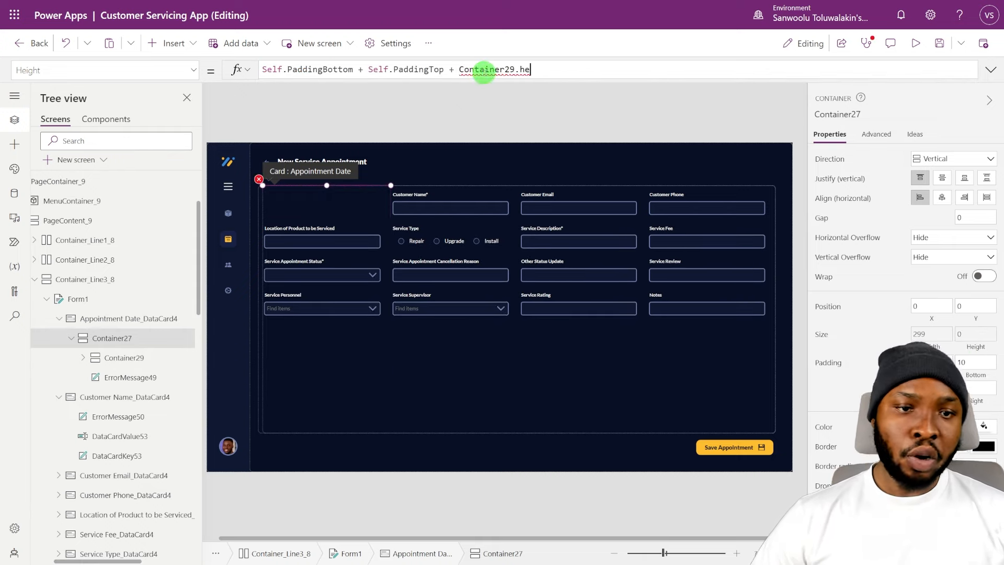
type("+")
type(" ErrorMessage49.Height")
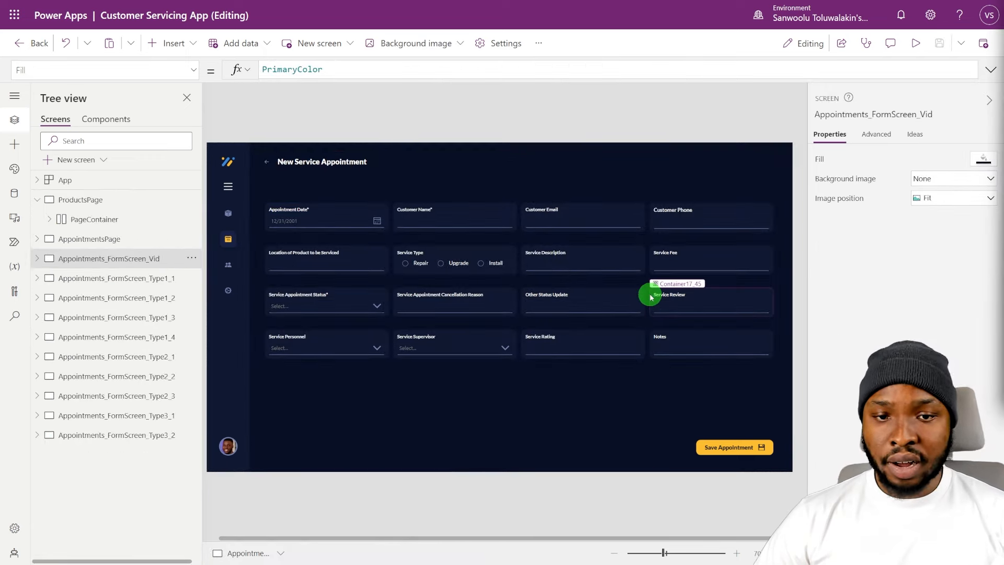
Step: Preview the completed enclosed-label form and choose Upgrade as the Service Type
left_click(915, 43)
left_click(420, 235)
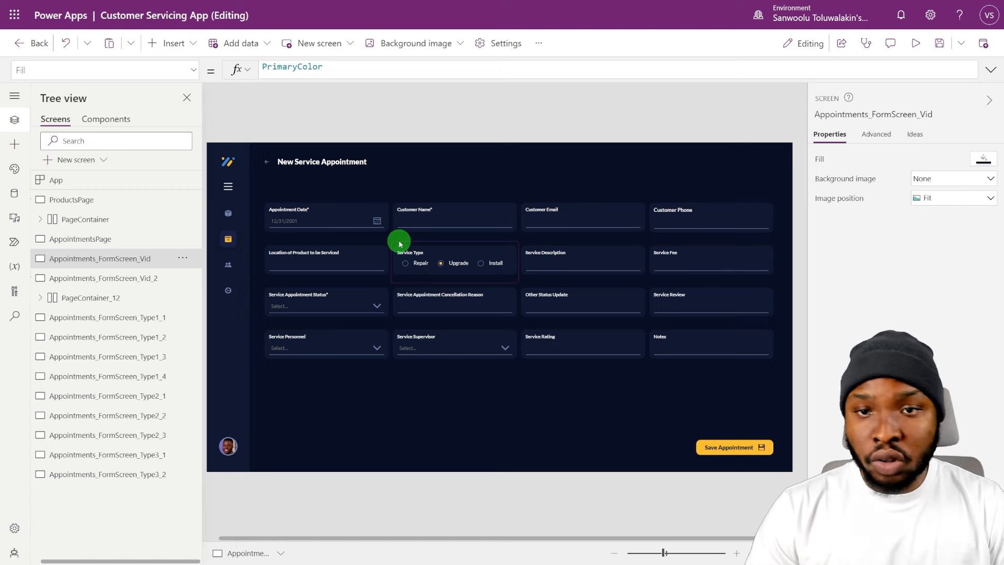
Step: Add three blank custom cards to the service appointments form on Appointments_FormScreen_Vid_2
left_click(36, 276)
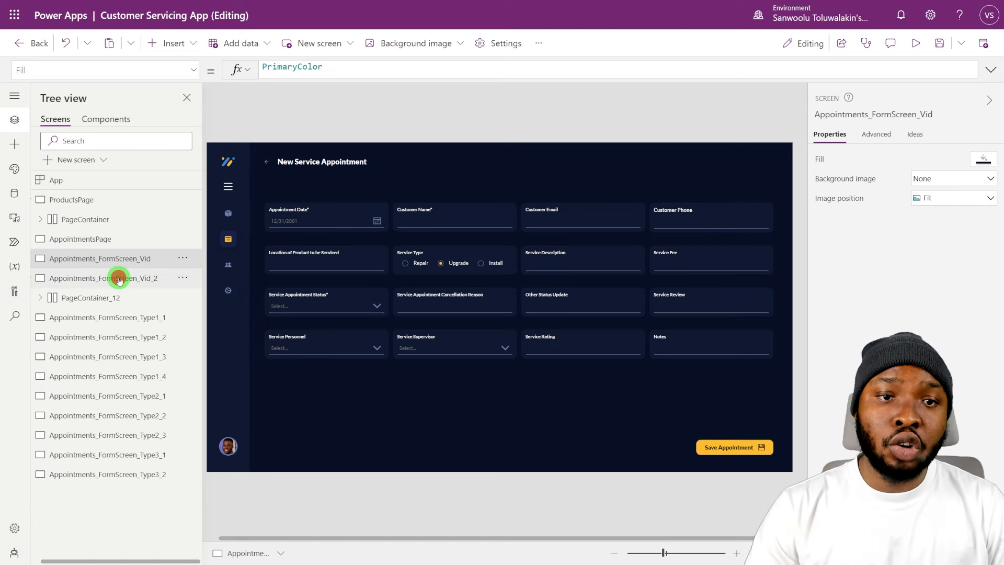
left_click(497, 369)
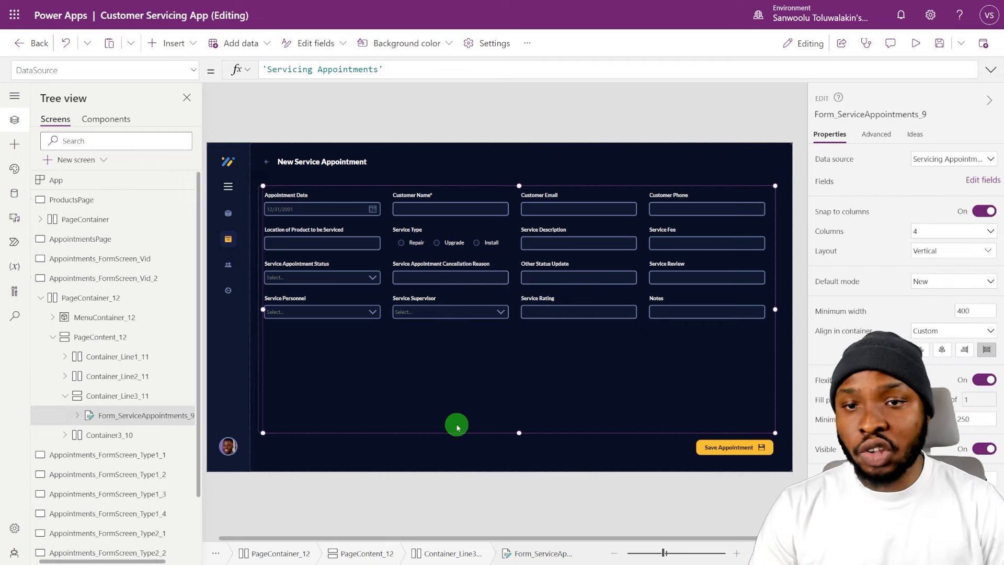
left_click(973, 186)
left_click(798, 124)
left_click(797, 125)
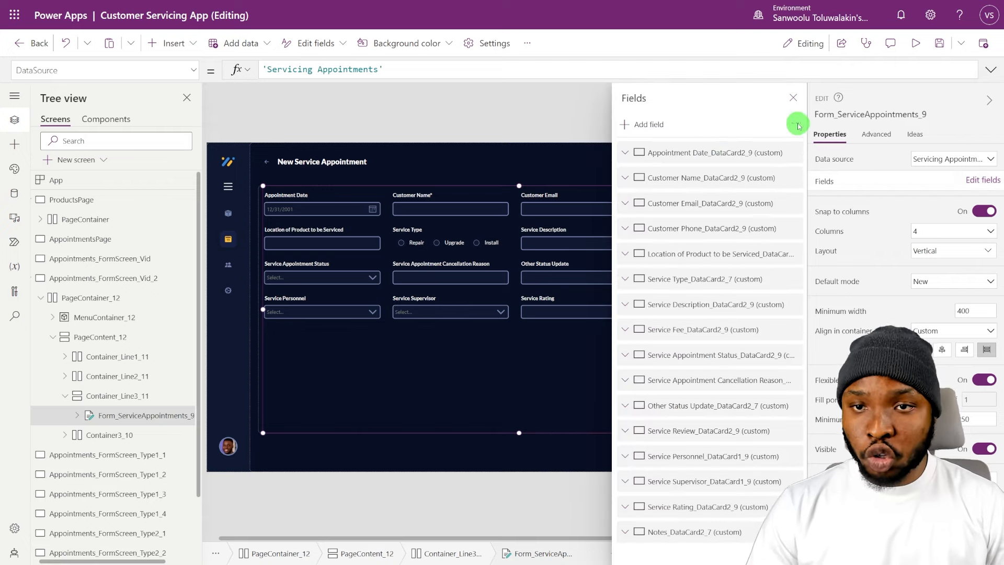
left_click(798, 124)
left_click(798, 140)
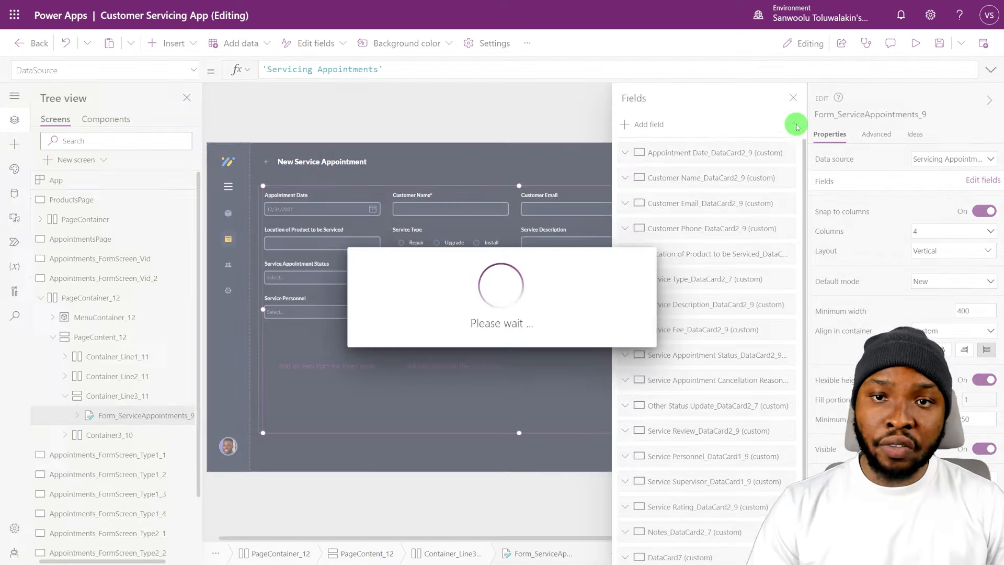
left_click(796, 126)
left_click(797, 170)
left_click(795, 126)
left_click(797, 144)
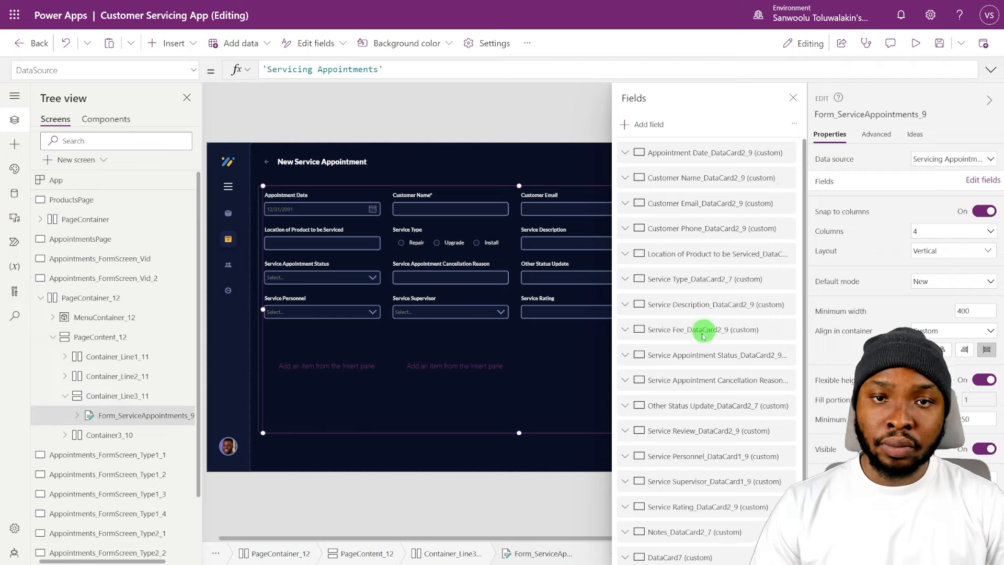
Step: Reorder the form's fields so DataCard7 precedes Appointment Date, DataCard8 precedes Customer Name, and DataCard9 precedes Service Appointment Cancellation Reason
scroll(686, 366, "down", 2)
left_click_drag(674, 500, 721, 285)
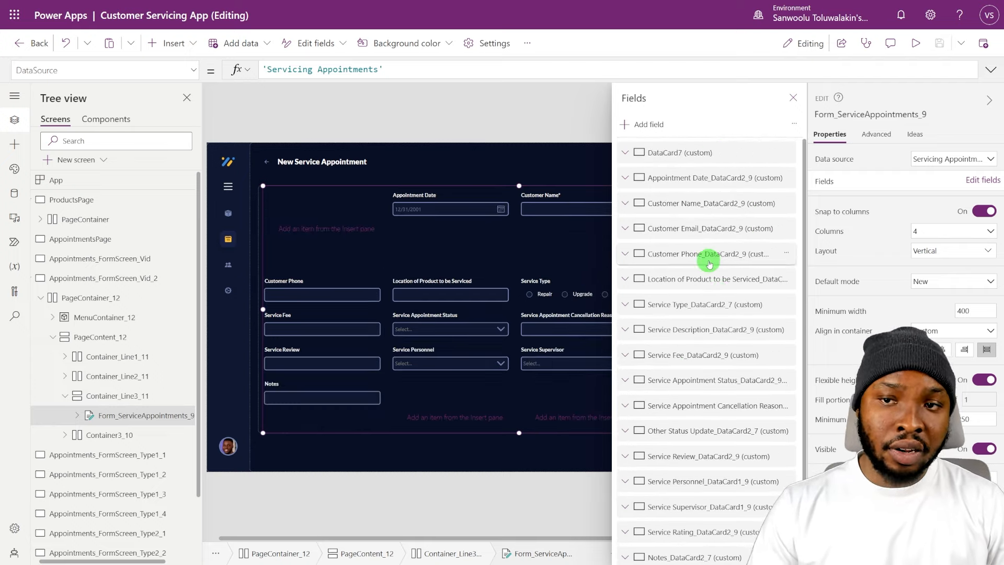
scroll(707, 392, "down", 1)
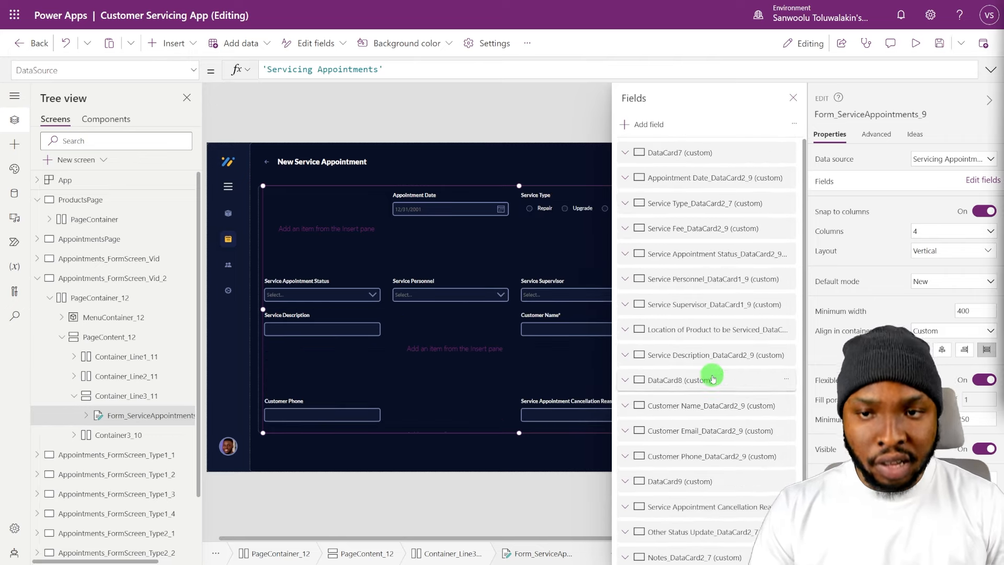
scroll(713, 375, "down", 1)
left_click(793, 100)
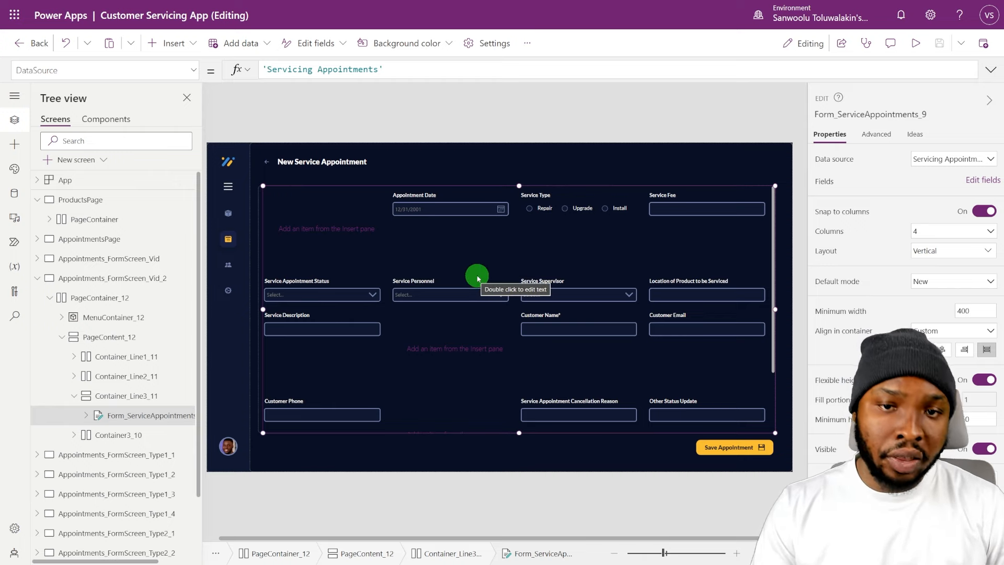
Step: Set the width of DataCard7, DataCard8 and DataCard9 to Parent.Width and their height to 40
left_click(355, 219)
left_click(520, 370)
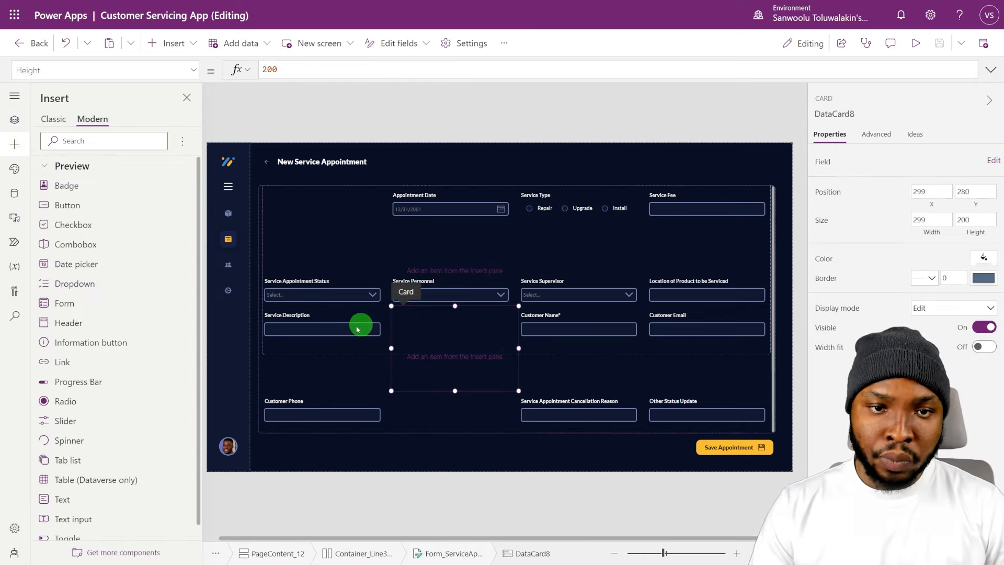
left_click(16, 122)
scroll(130, 363, "down", 8)
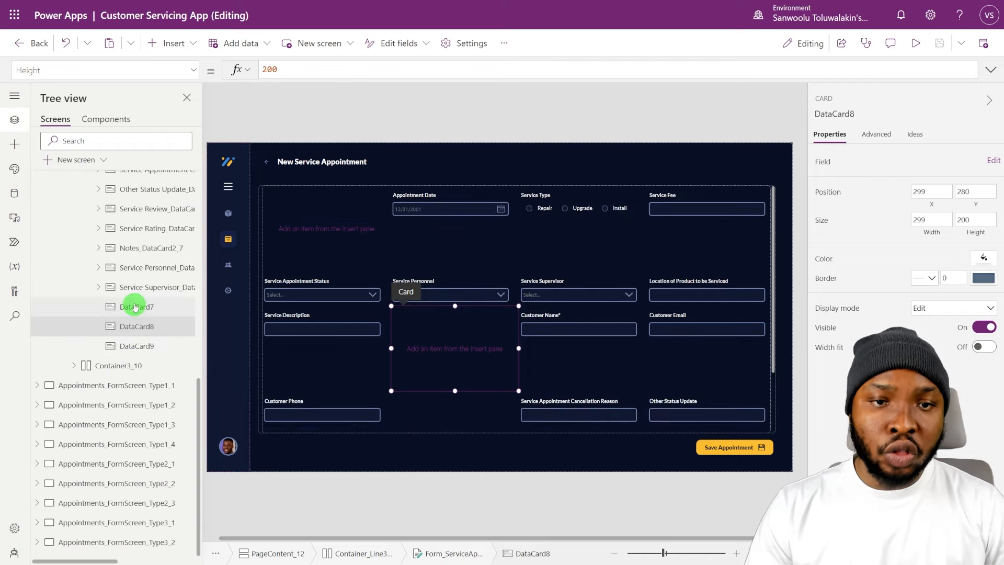
left_click(135, 306, "ctrl")
left_click(139, 343, "ctrl")
left_click(928, 201)
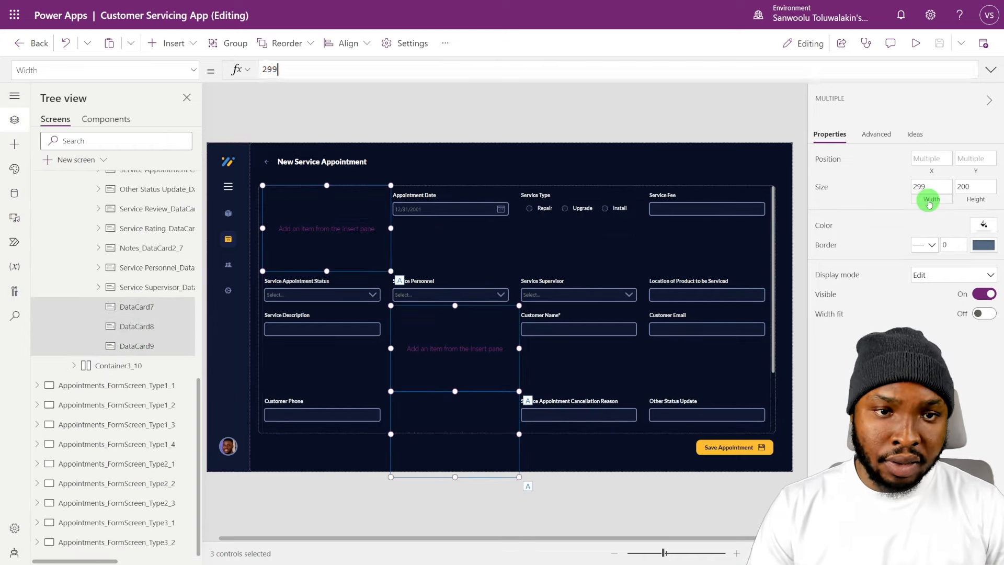
type("Parent.Width")
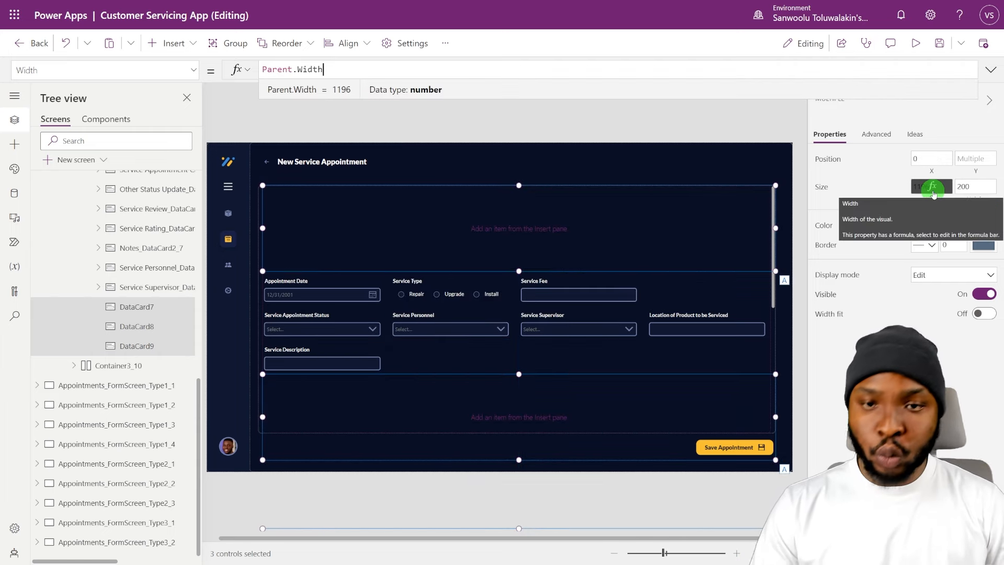
left_click_drag(972, 186, 945, 186)
type("40")
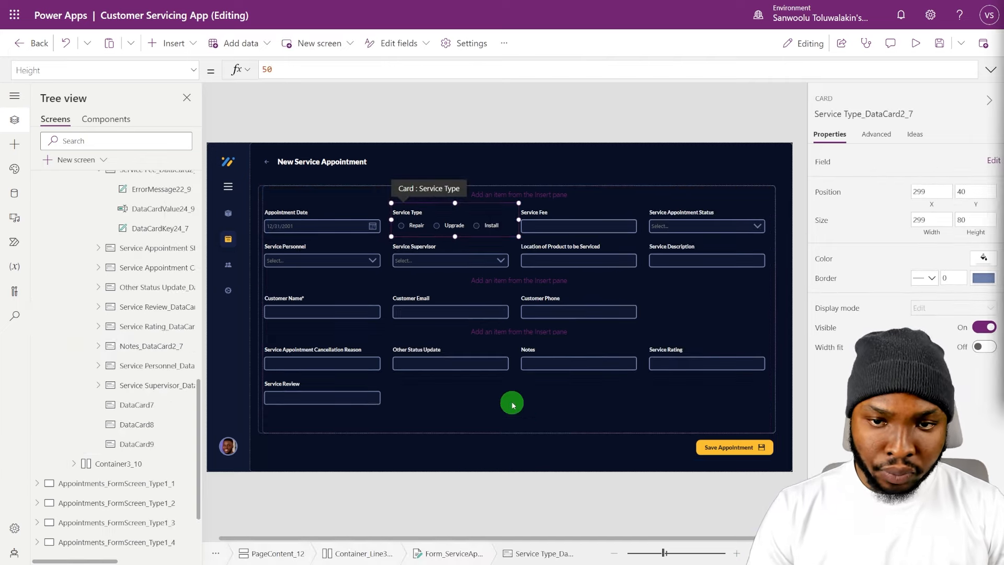
Step: Make the location, description, cancellation reason, status update and notes cards taller, and widen Customer Name and Notes to span two columns
left_click(515, 384)
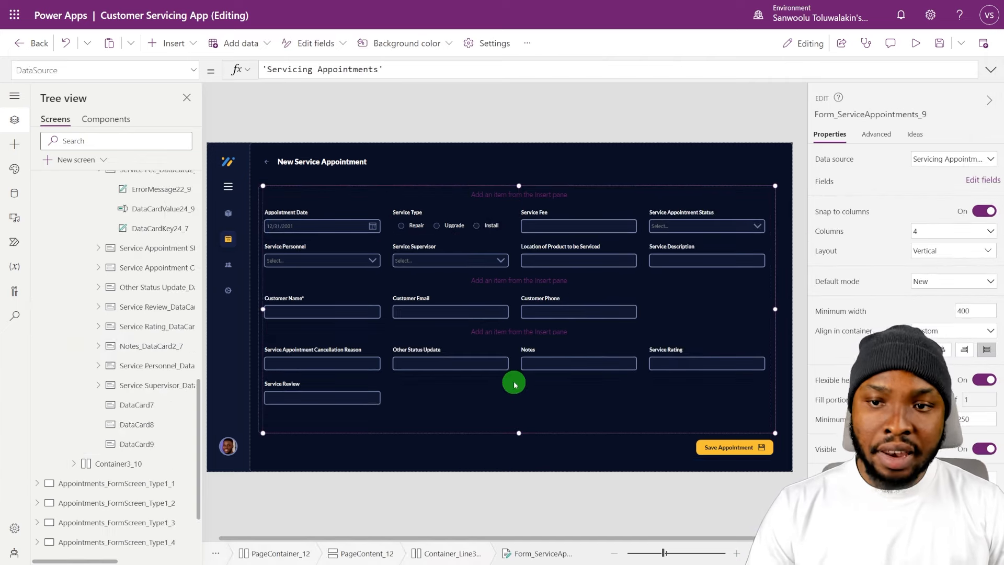
left_click(704, 260)
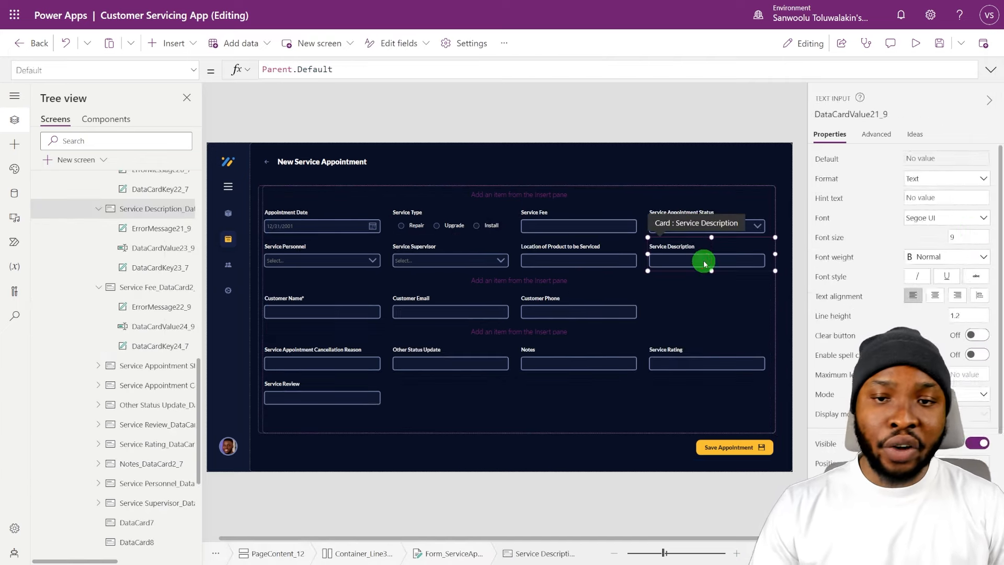
left_click(336, 380)
left_click(473, 372)
left_click(623, 372)
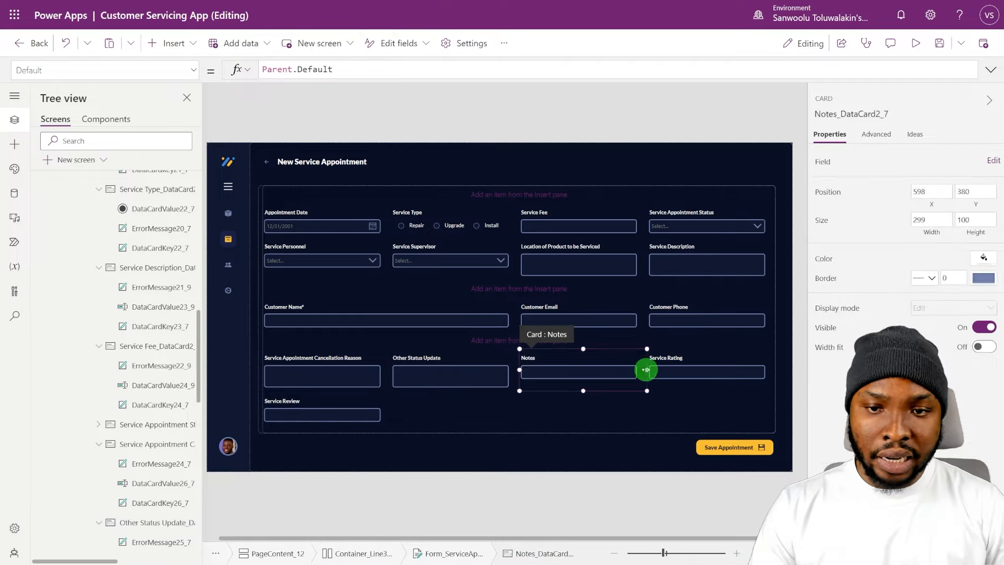
left_click_drag(647, 371, 773, 371)
left_click(643, 372)
left_click(489, 330)
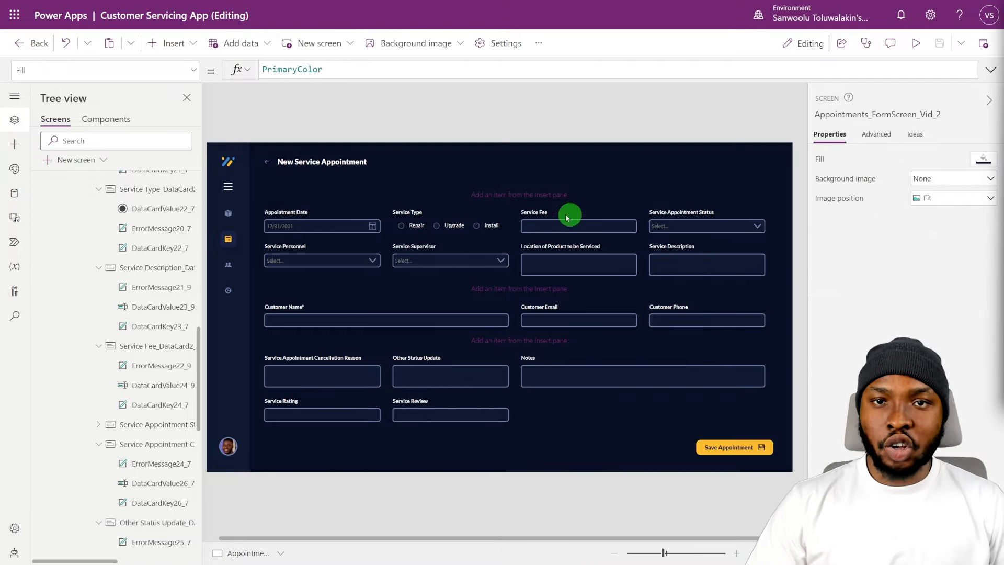
Step: Insert a horizontal container into DataCard7 and position it at X 0, Y 0
left_click(534, 193)
left_click(89, 139)
type("con")
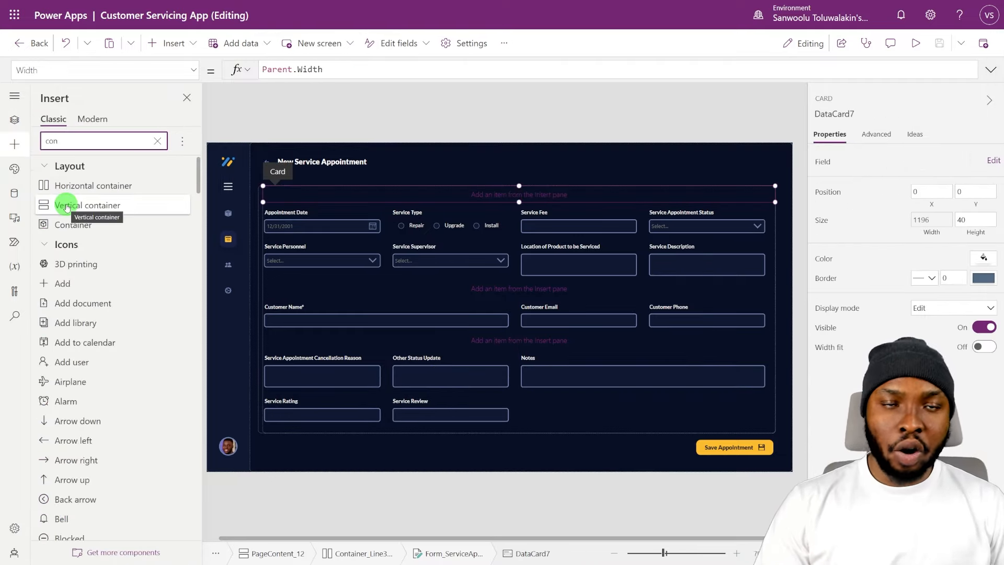
left_click(81, 186)
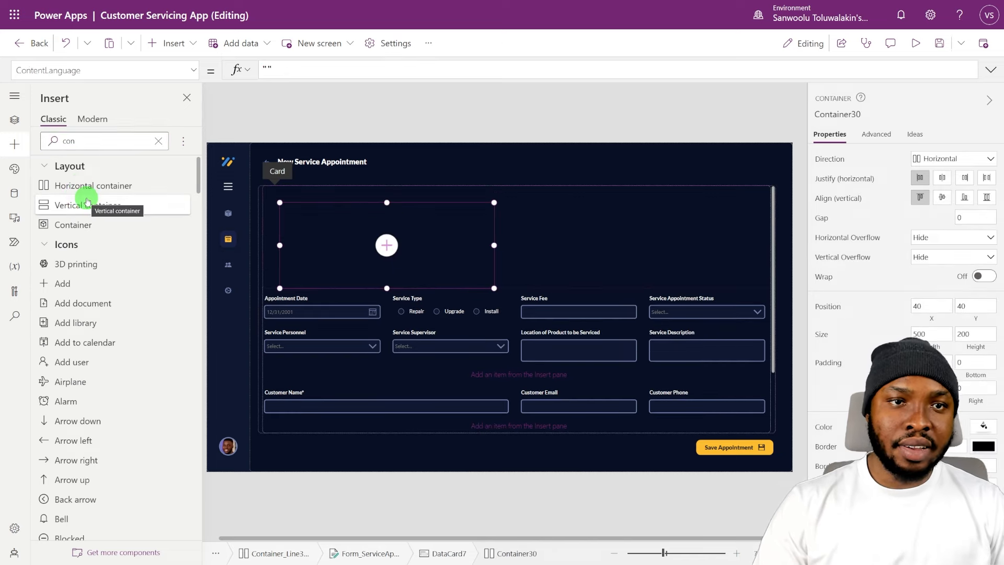
type("0")
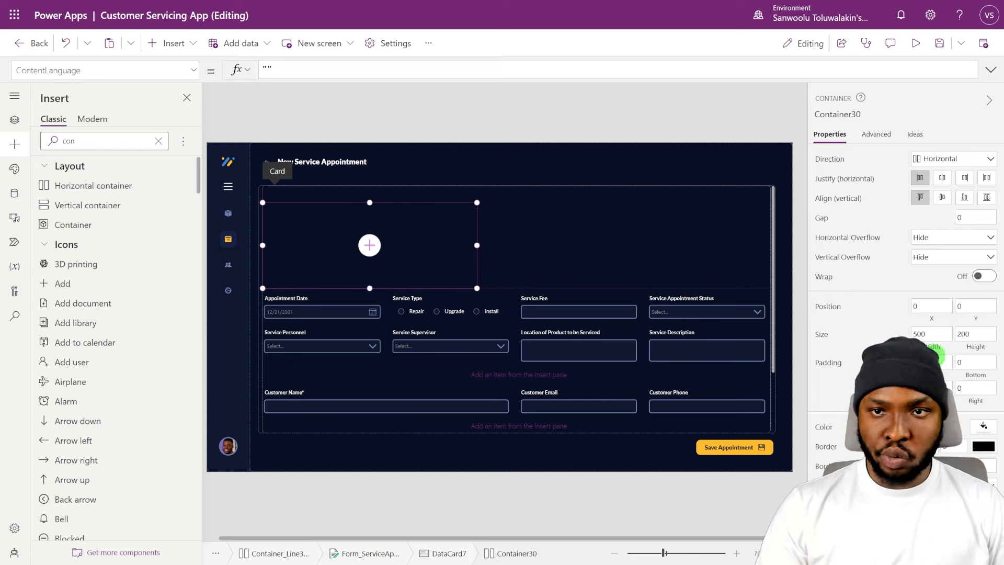
Step: Set Container30's width to Parent.Width and its height to 40
left_click(934, 347)
type("par")
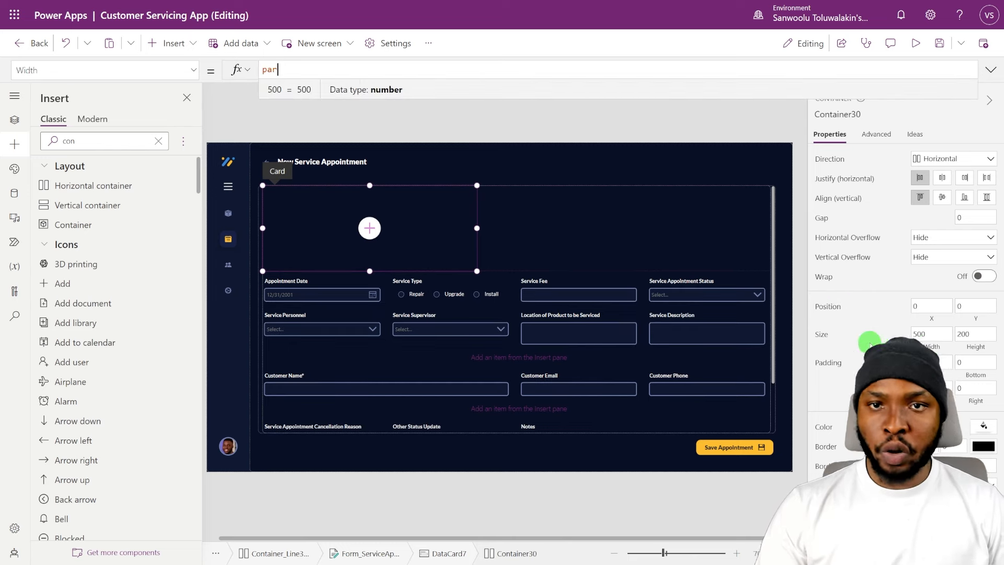
type("ent.Width")
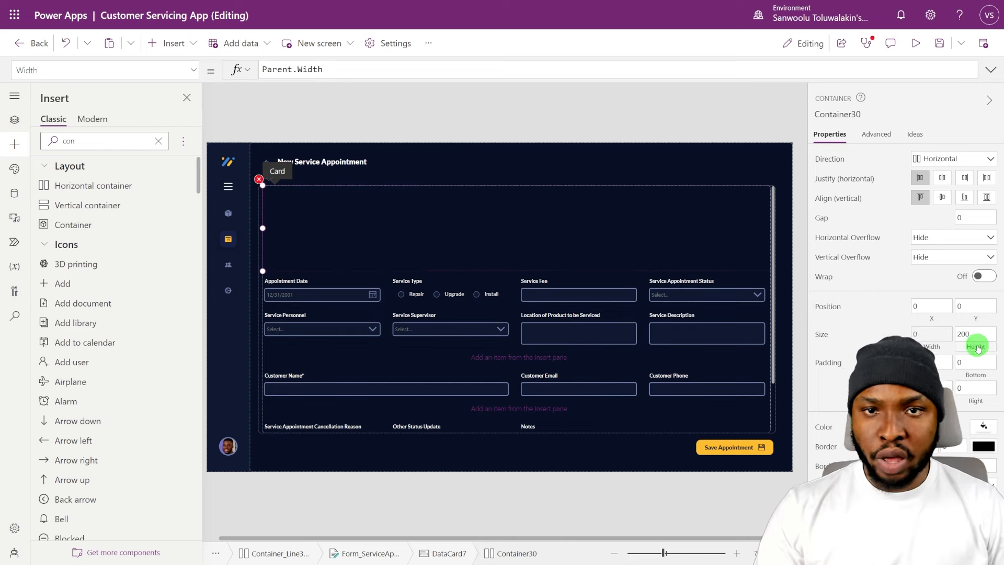
left_click(976, 346)
type("40")
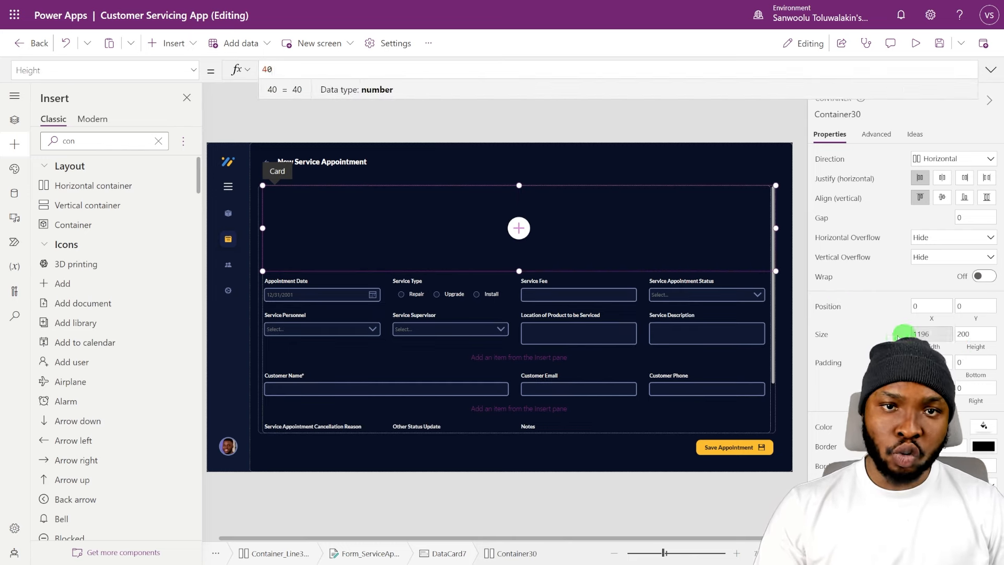
Step: Add a text label inside Container30, stretch it to the container's height and enable flexible width
left_click(158, 141)
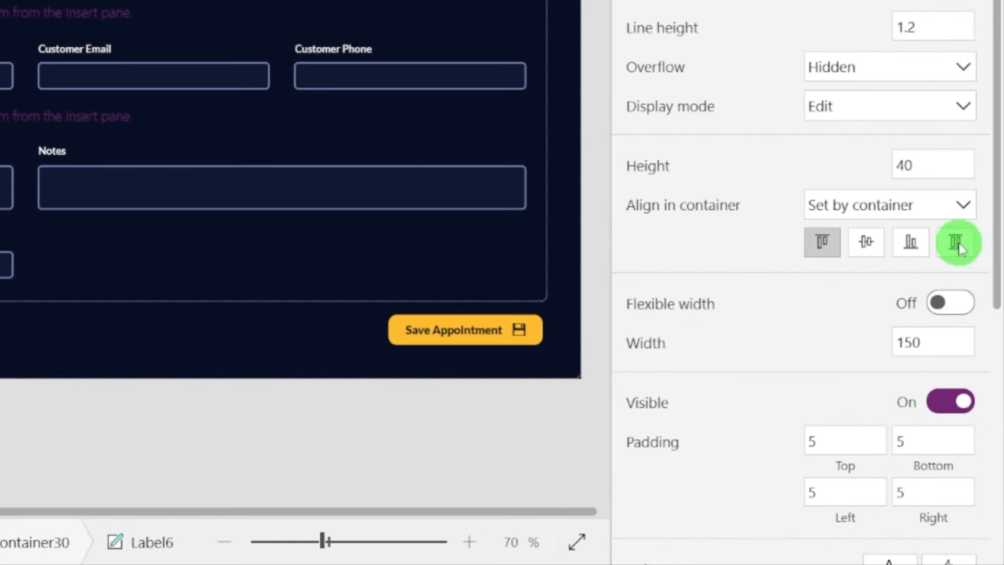
left_click(957, 244)
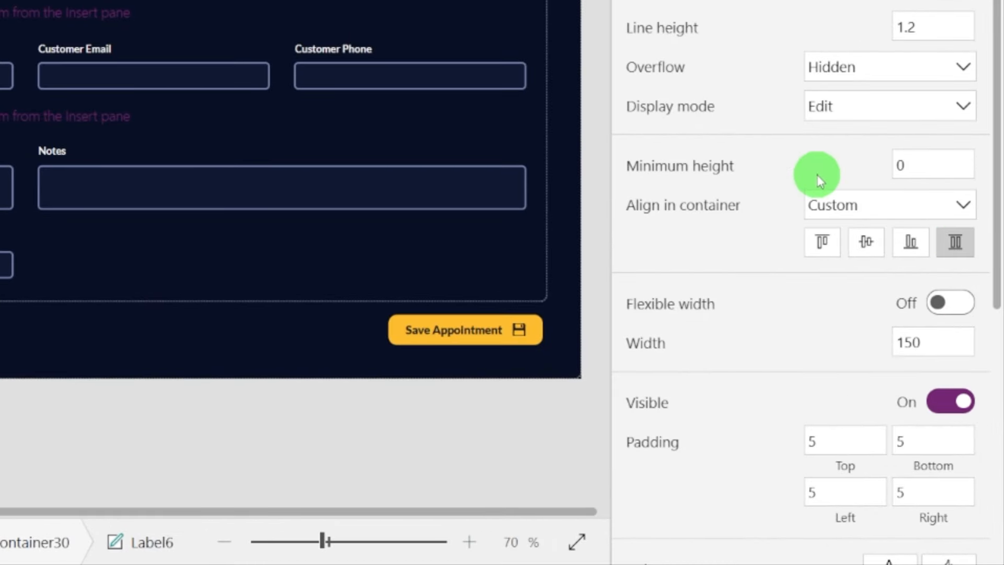
left_click(950, 302)
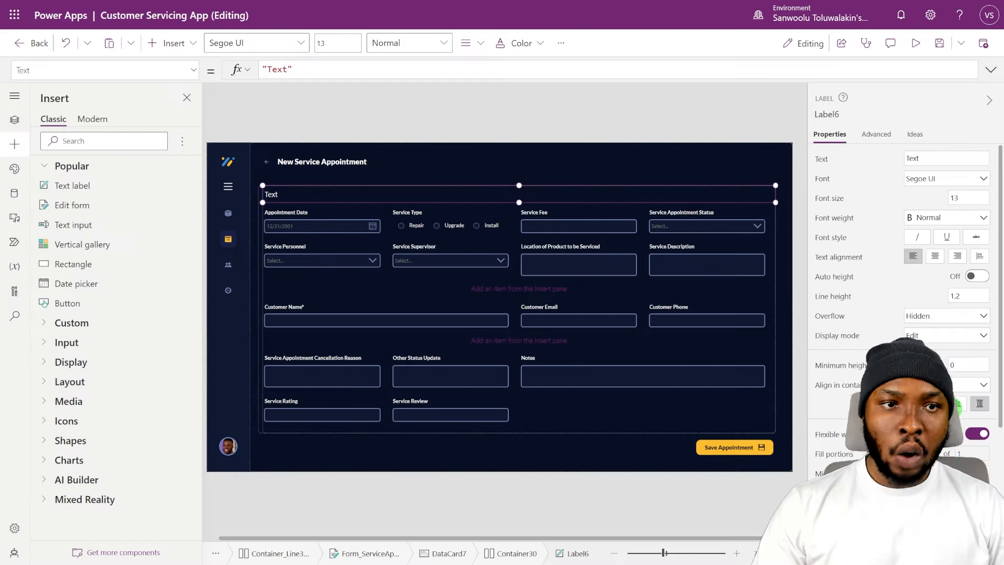
Step: Format Label6 in Lato, Semibold, size 10, and set its text to Service Details
left_click(956, 220)
left_click(952, 252)
left_click(959, 180)
left_click(946, 225)
left_click(951, 181)
left_click(951, 239)
left_click_drag(964, 198, 946, 197)
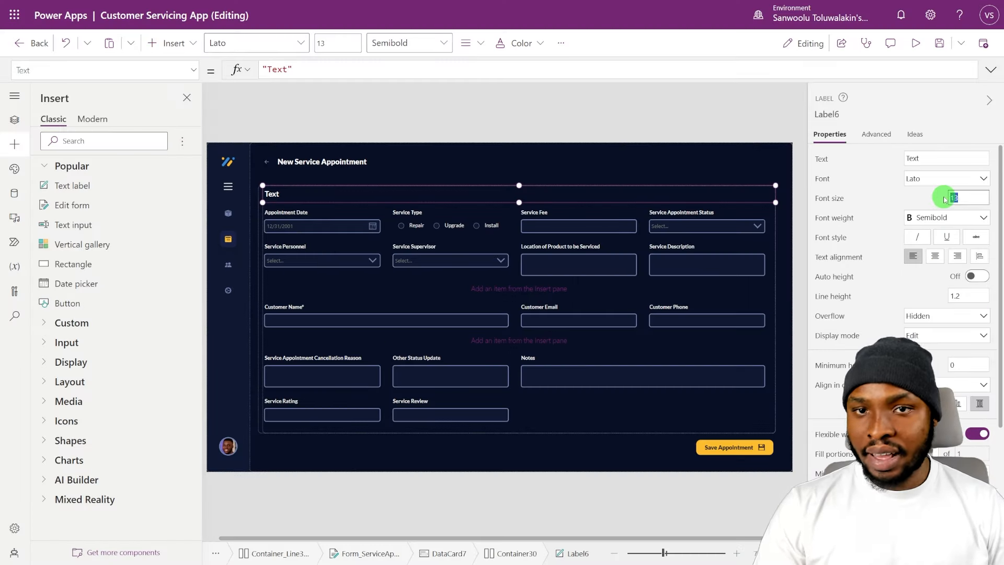
type("10")
left_click(898, 158)
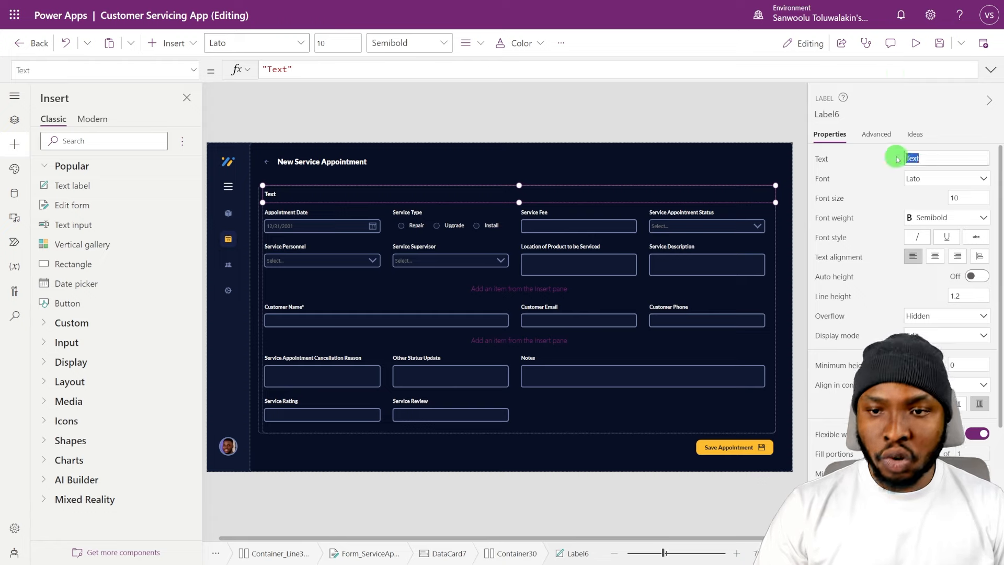
type("Service Details")
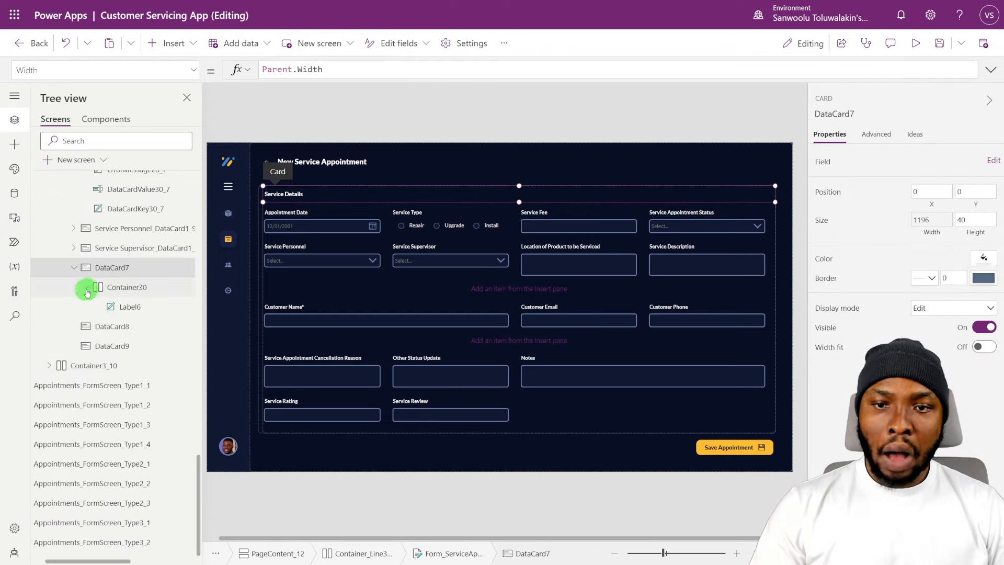
Step: Copy Container30 into DataCard8 and DataCard9, and set the copied labels' text to Customer Info and Other Details
left_click(86, 287)
left_click(149, 306)
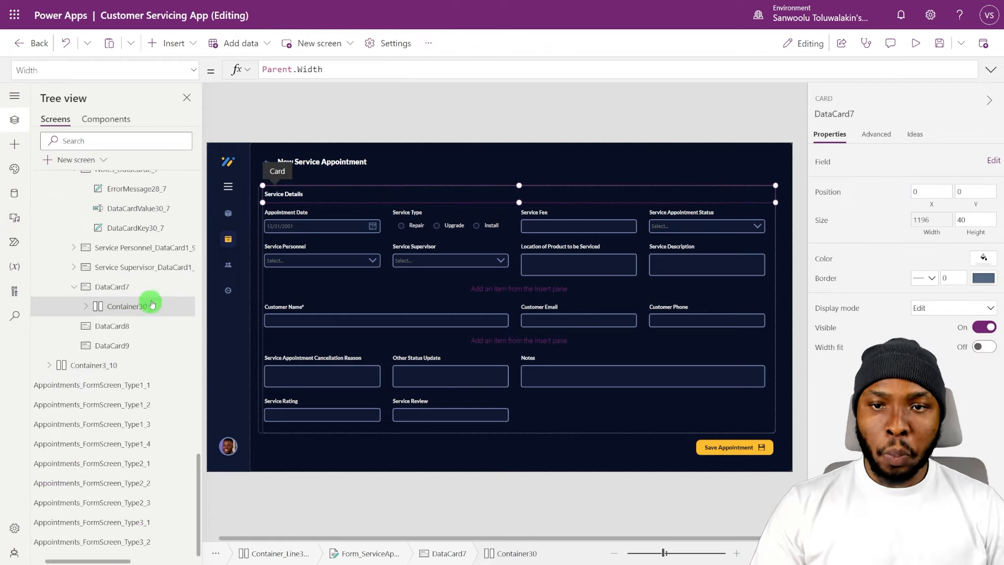
left_click(123, 327)
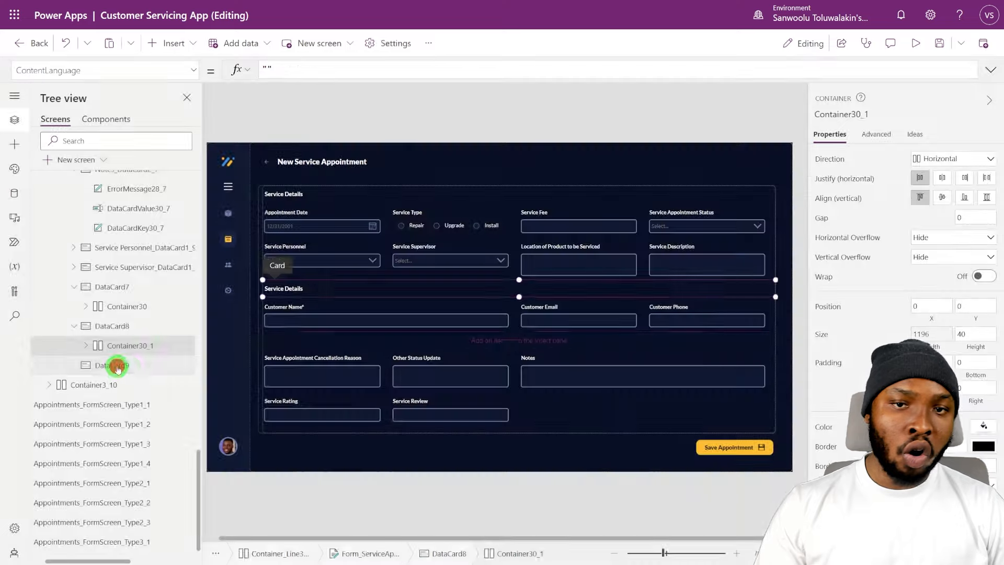
left_click(126, 365)
key("ctrl+v")
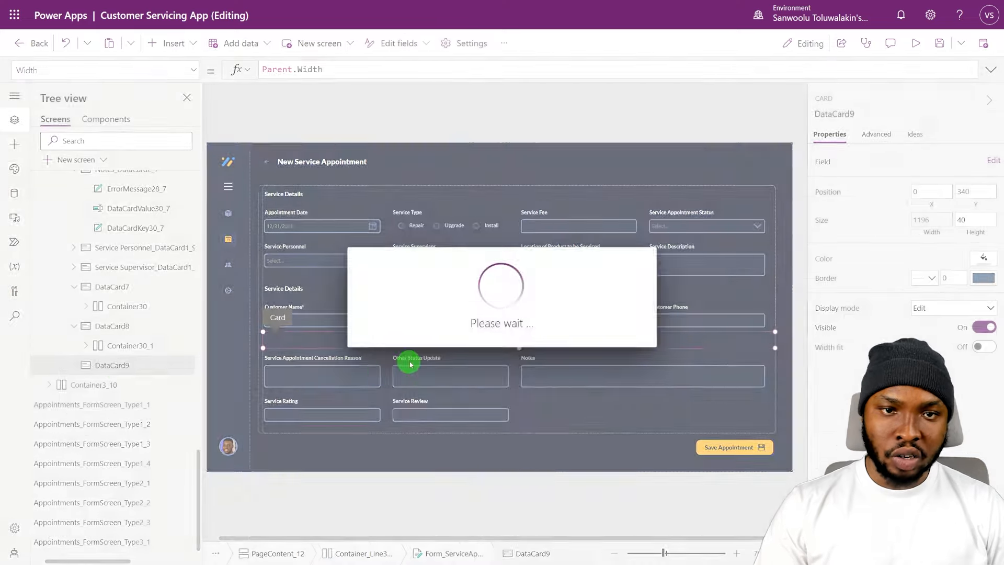
left_click(293, 341)
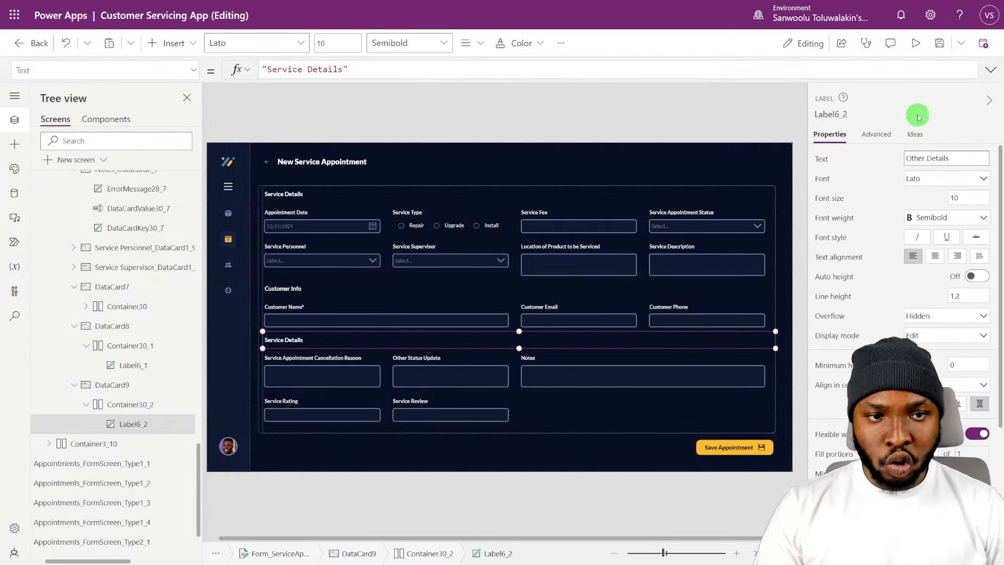
left_click(449, 375)
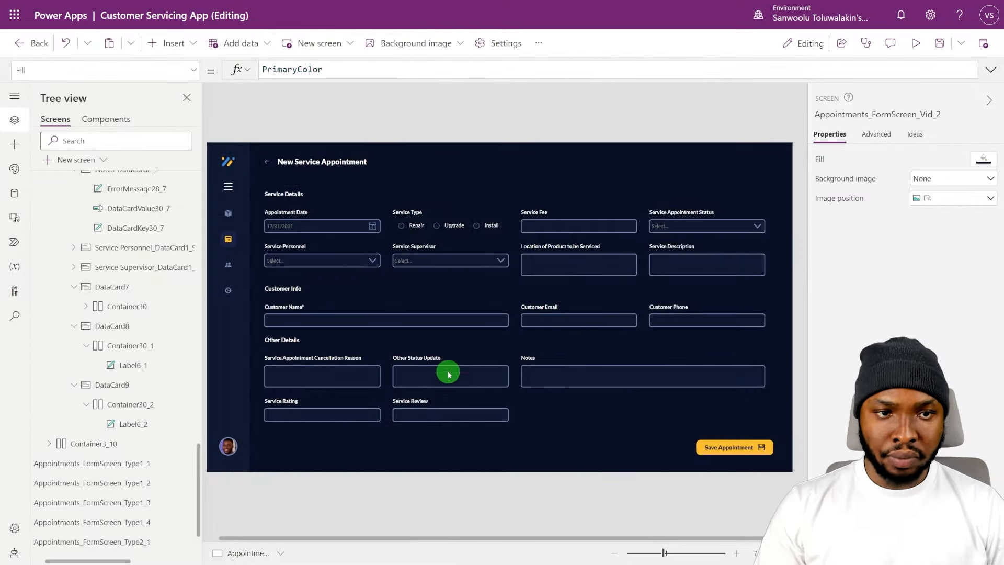
Step: Set the Y position of Container30_1 and Container30_2 to 10 and preview the grouped form
left_click(127, 346)
left_click(967, 306)
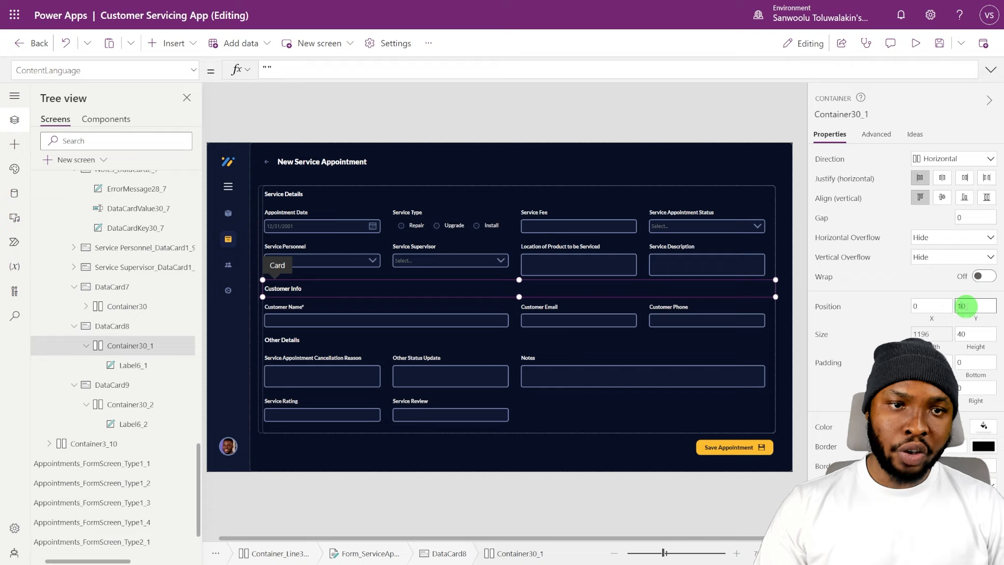
type("10")
left_click(126, 404)
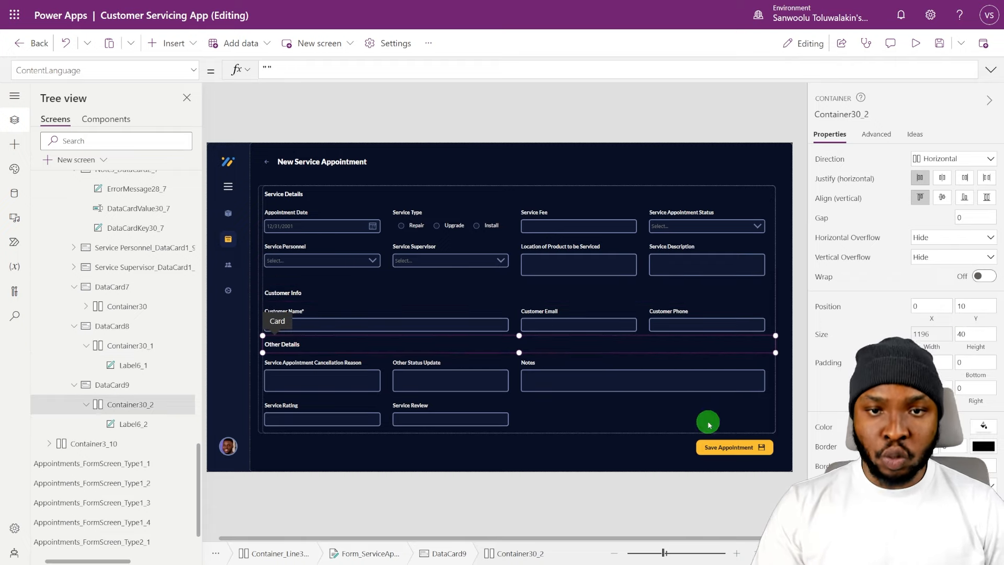
left_click(918, 42)
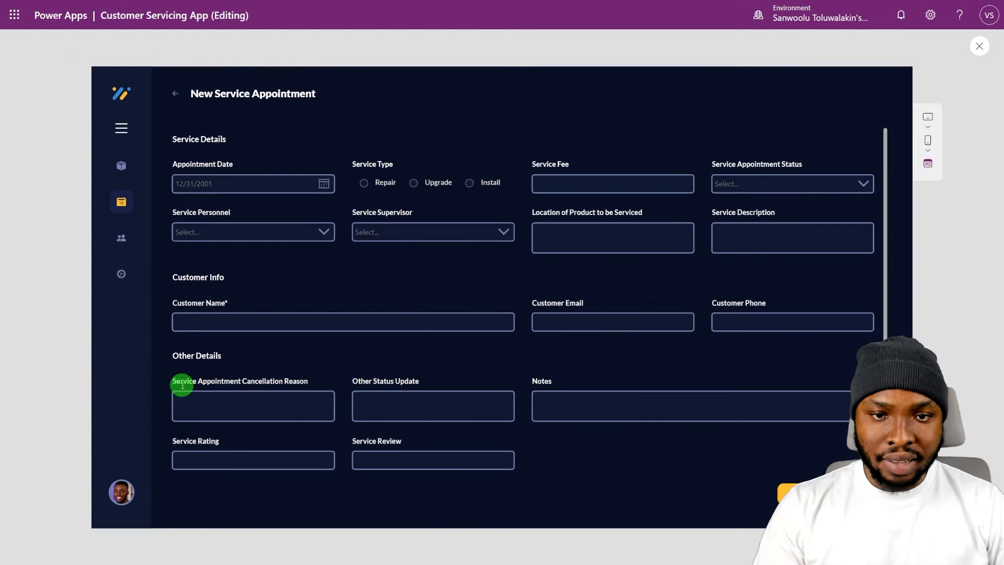
left_click(979, 47)
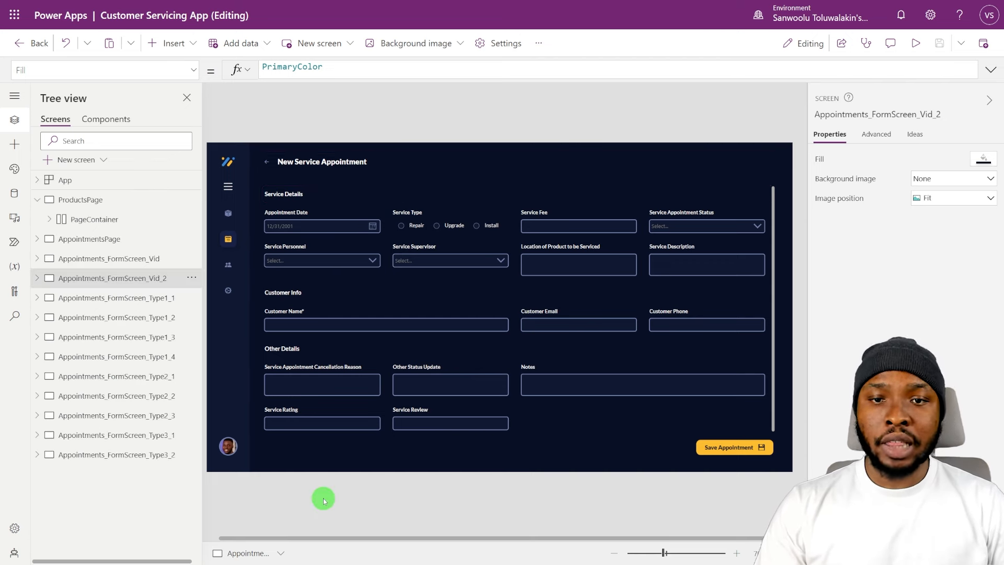
Step: Examine the finished Appointments_FormScreen_Type1_1 example by collapsing and expanding its Service Details, Customer Info and Other Details sections
key("Down")
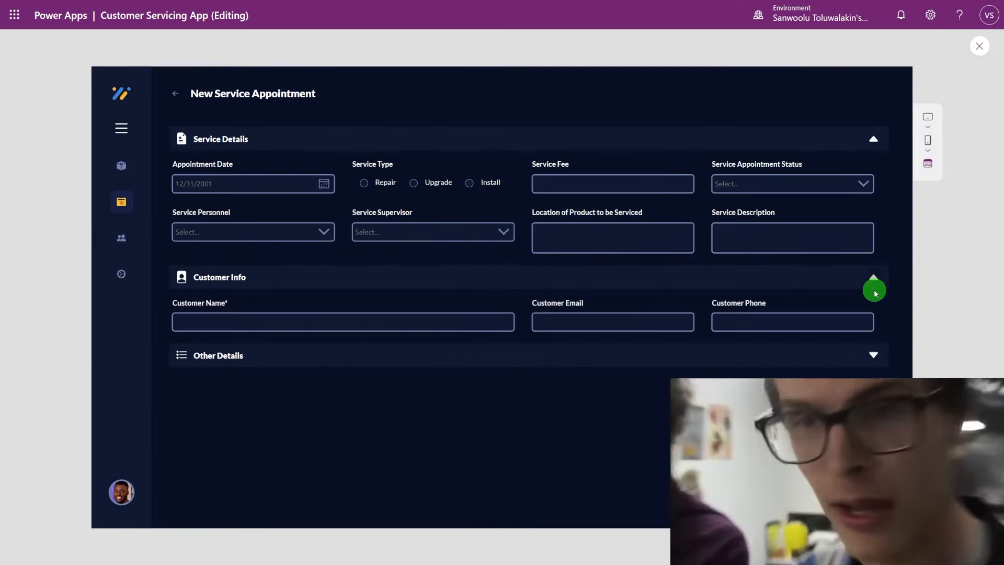
left_click(874, 287)
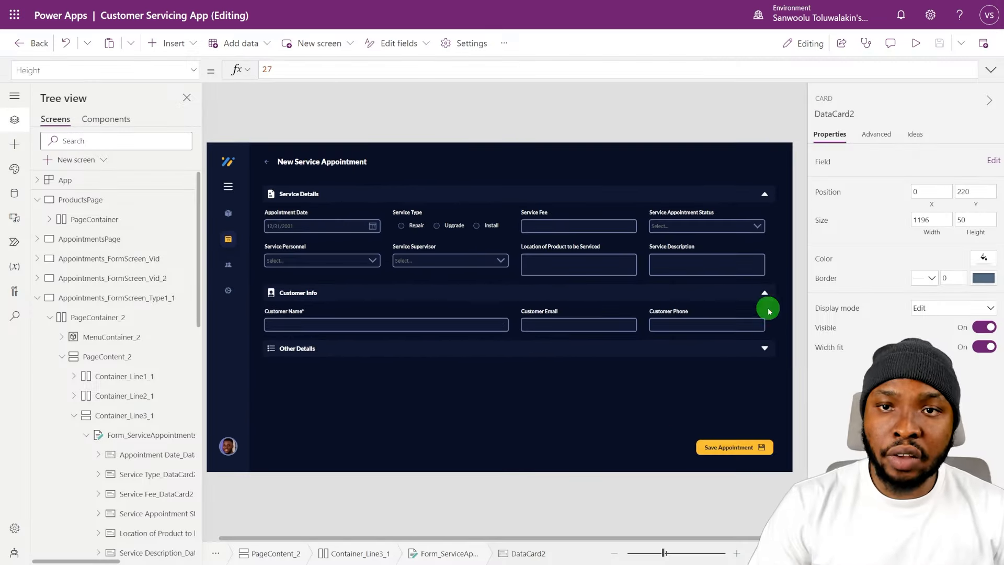
left_click(766, 348)
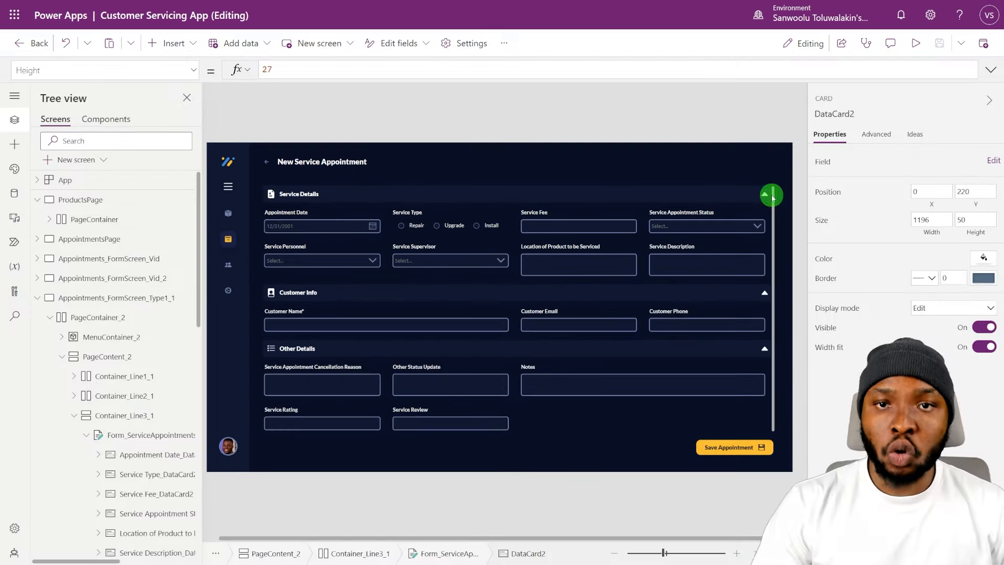
left_click(767, 196)
left_click(766, 195)
left_click(765, 347)
left_click(725, 422)
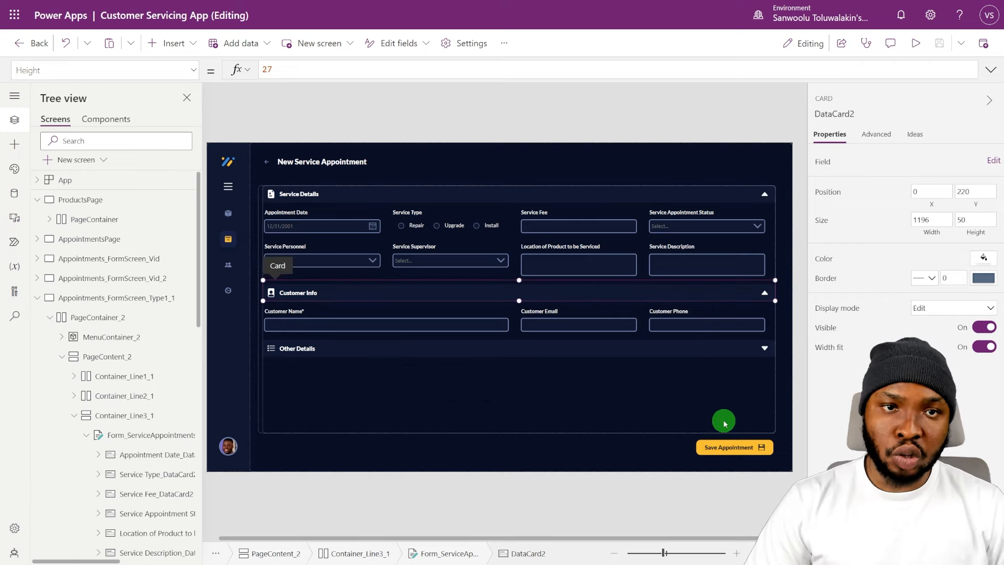
left_click(302, 201)
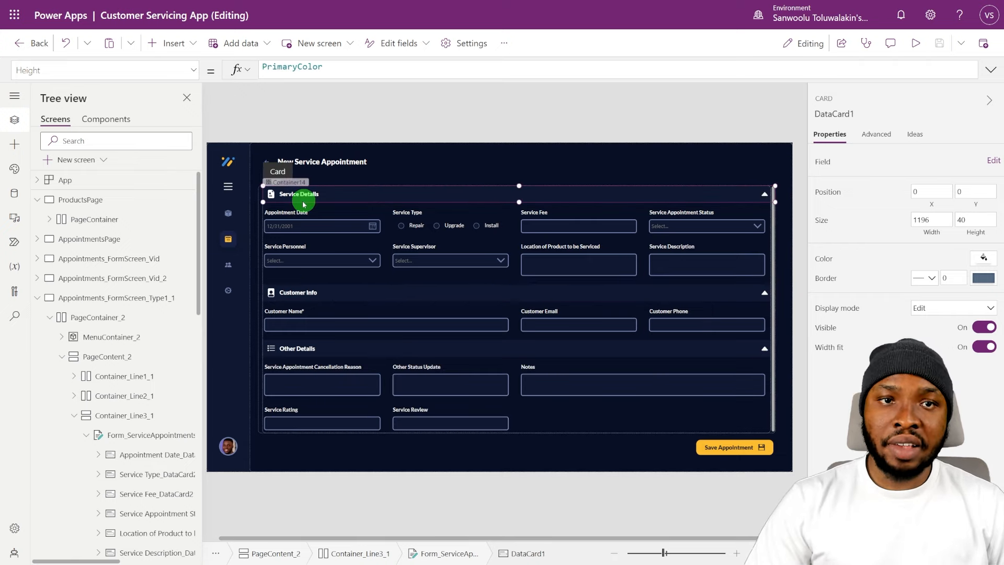
Step: Examine the Service Details header in Container14, including its Image2, Label4 and custom button container, and the button's OnSelect formula
left_click(271, 194)
left_click(141, 361)
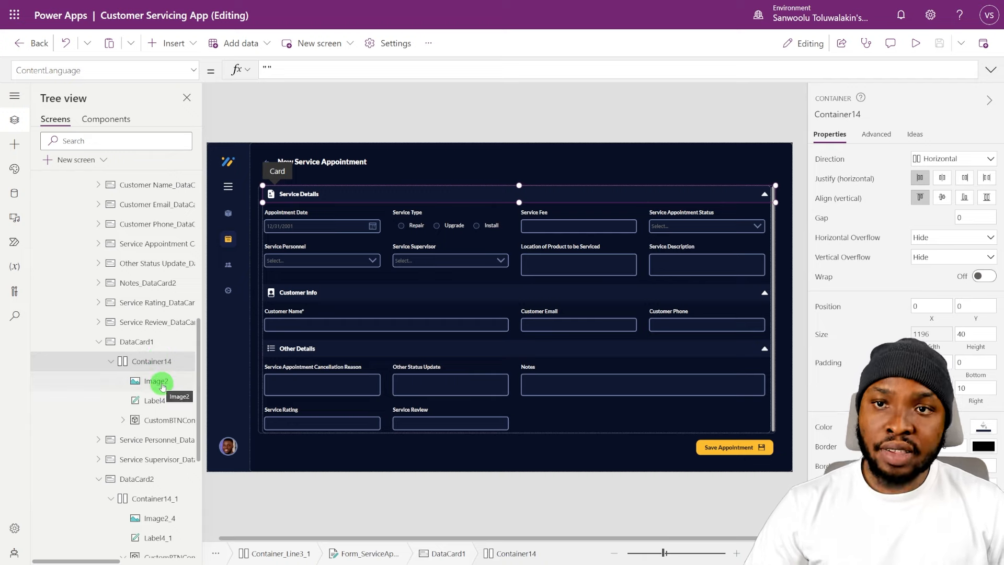
left_click(156, 381)
left_click(162, 401)
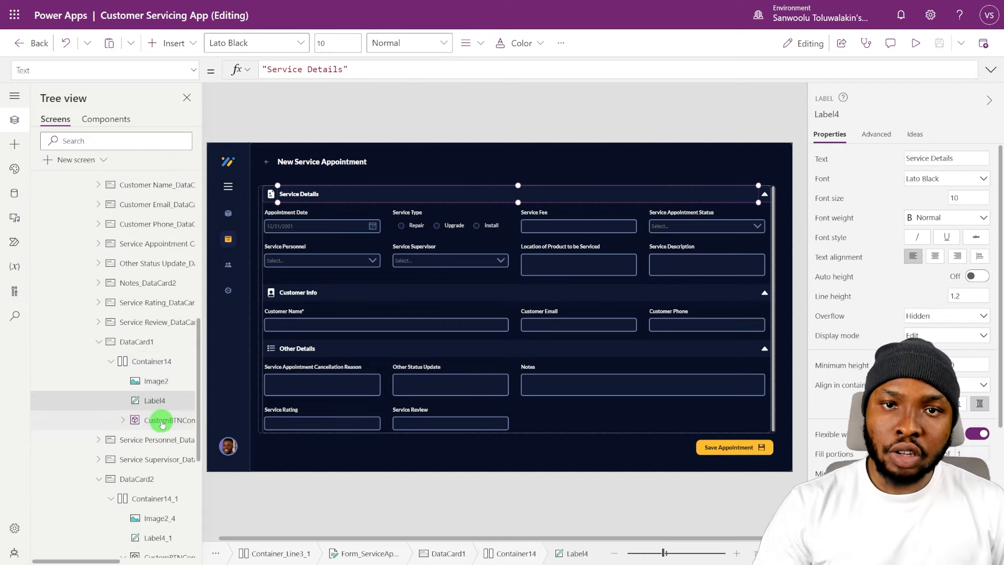
left_click(163, 417)
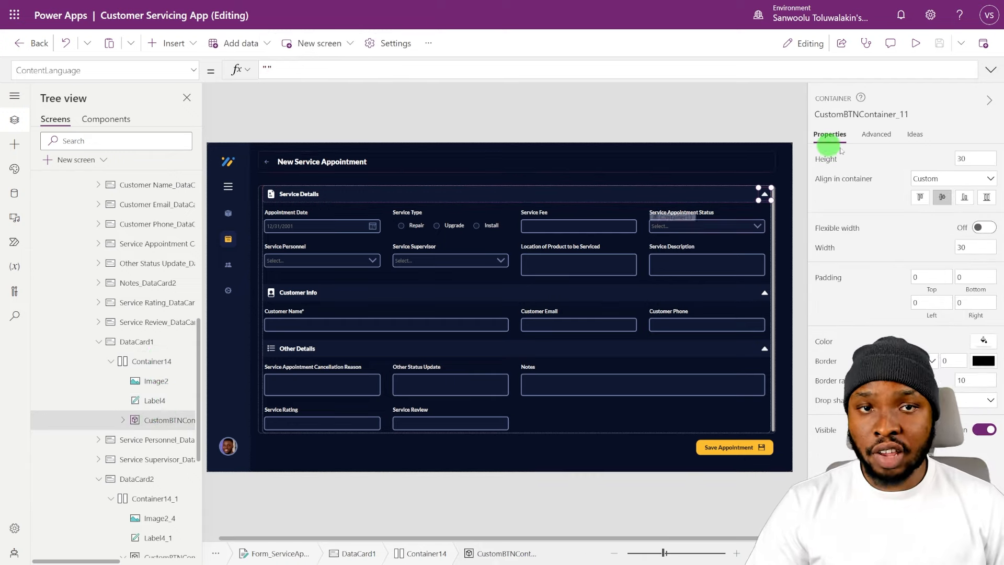
left_click(765, 195)
left_click(766, 196)
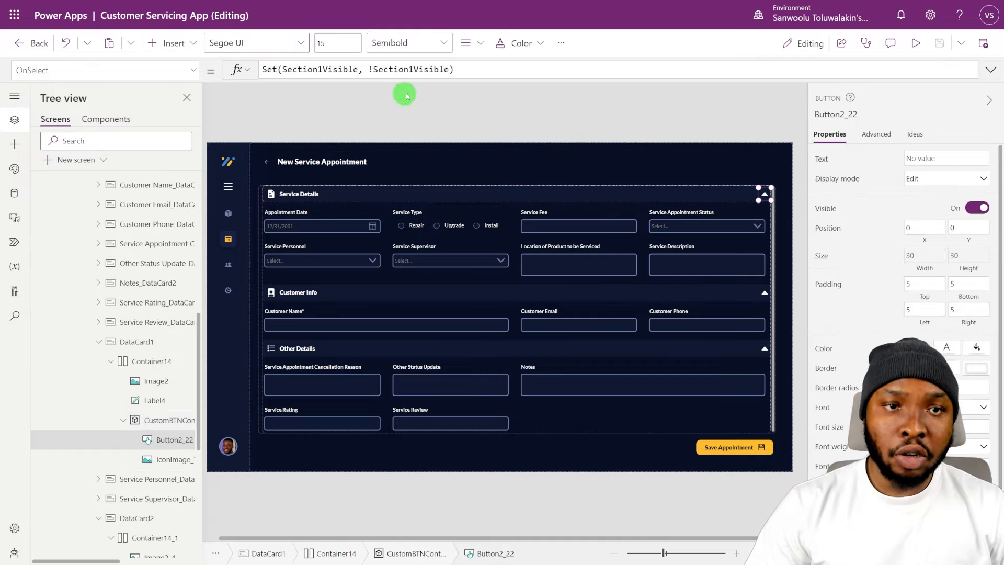
left_click(455, 73)
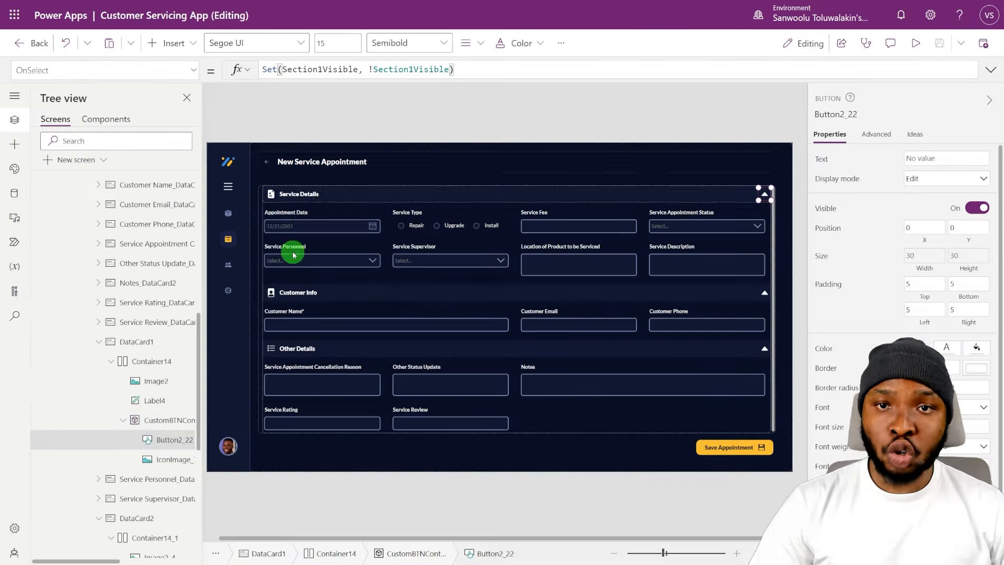
Step: Inspect the Visible property of the Appointment Date, Customer Name and Service Appointment Cancellation Reason cards on the Type1_1 form
left_click(609, 440)
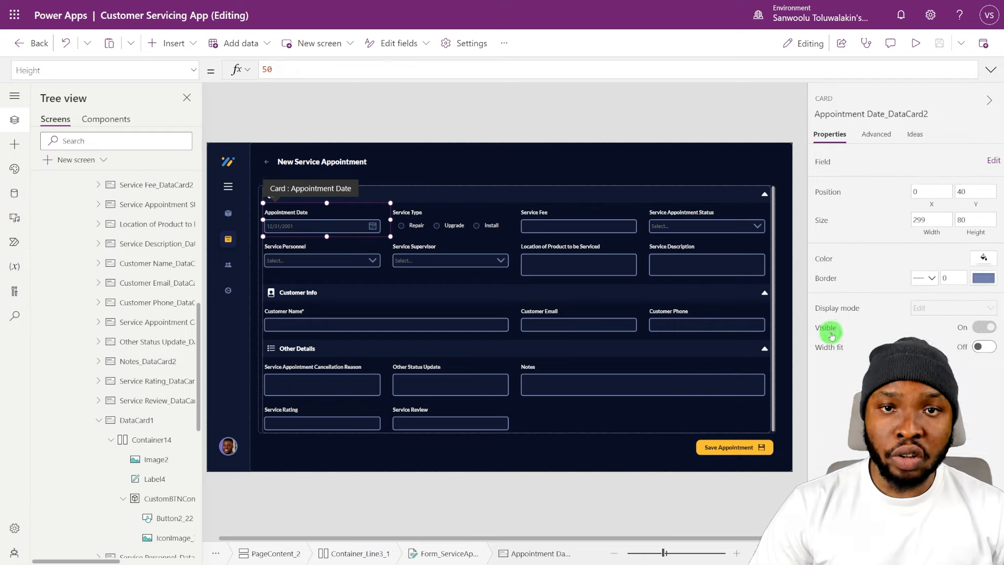
left_click(831, 333)
left_click(302, 70)
left_click(305, 332)
left_click(825, 329)
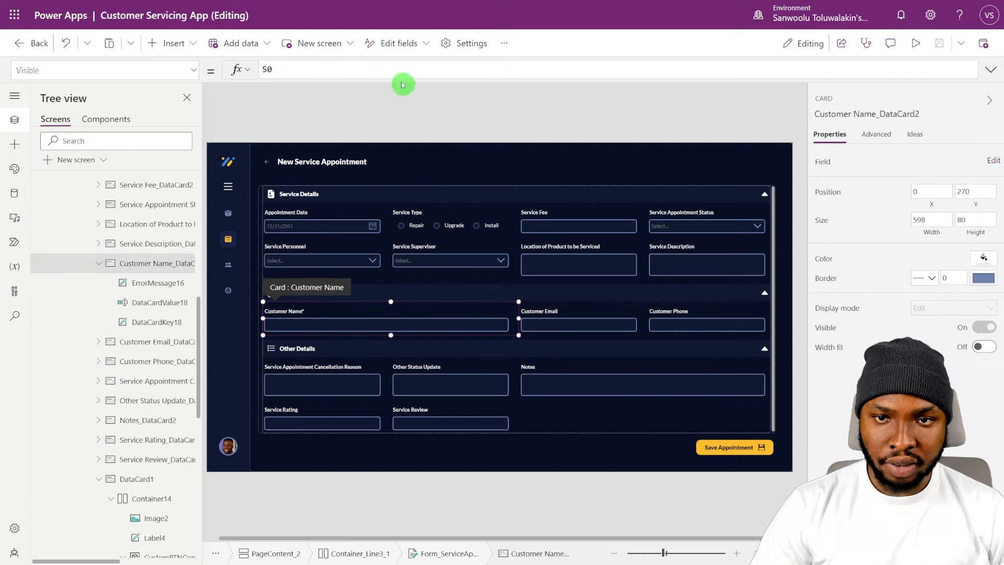
left_click(352, 395)
left_click(825, 329)
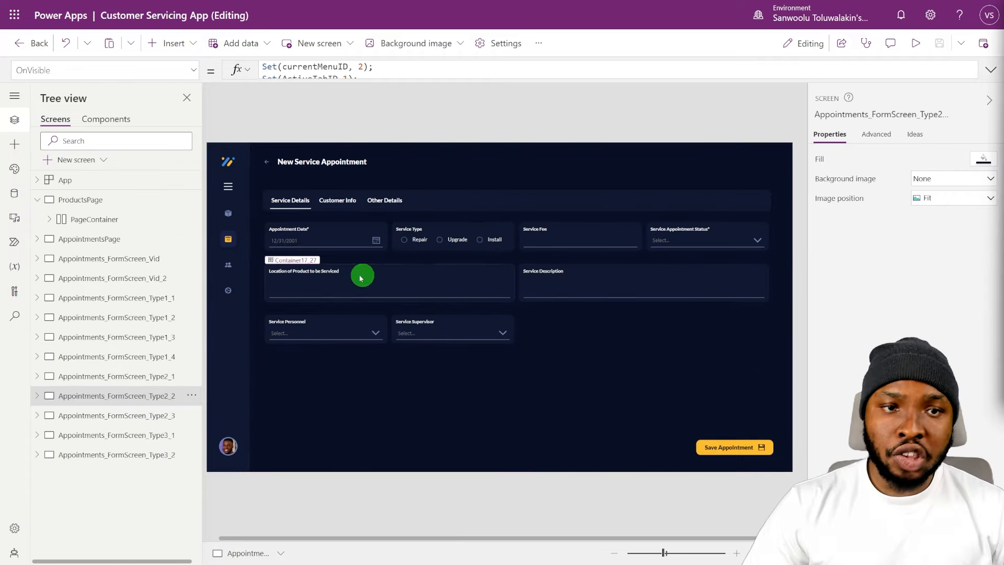
Step: Preview Appointments_FormScreen_Type2_2 and switch through its Customer Info, Other Details and Service Details tabs
left_click(915, 43)
left_click(275, 147)
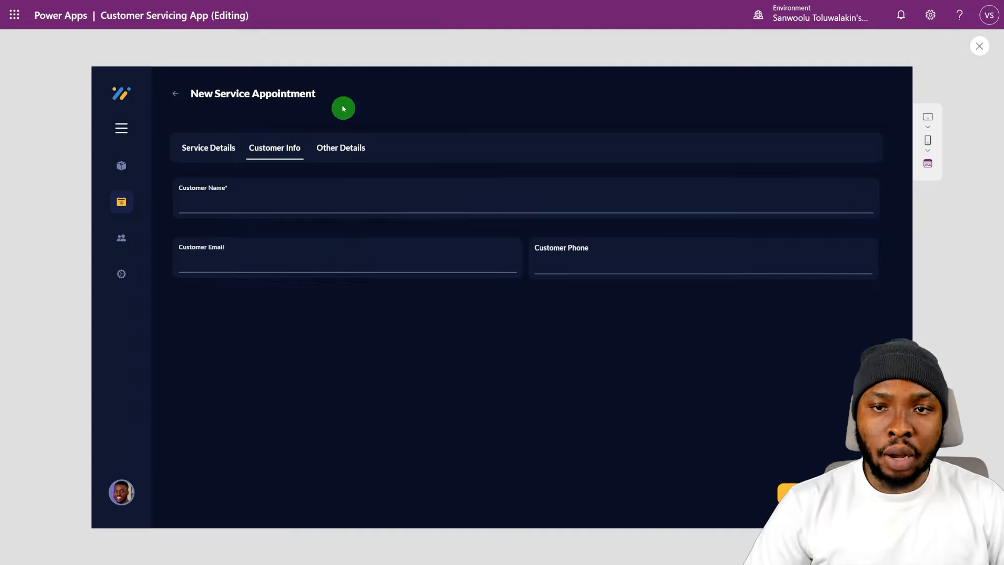
left_click(340, 148)
left_click(208, 147)
left_click(981, 47)
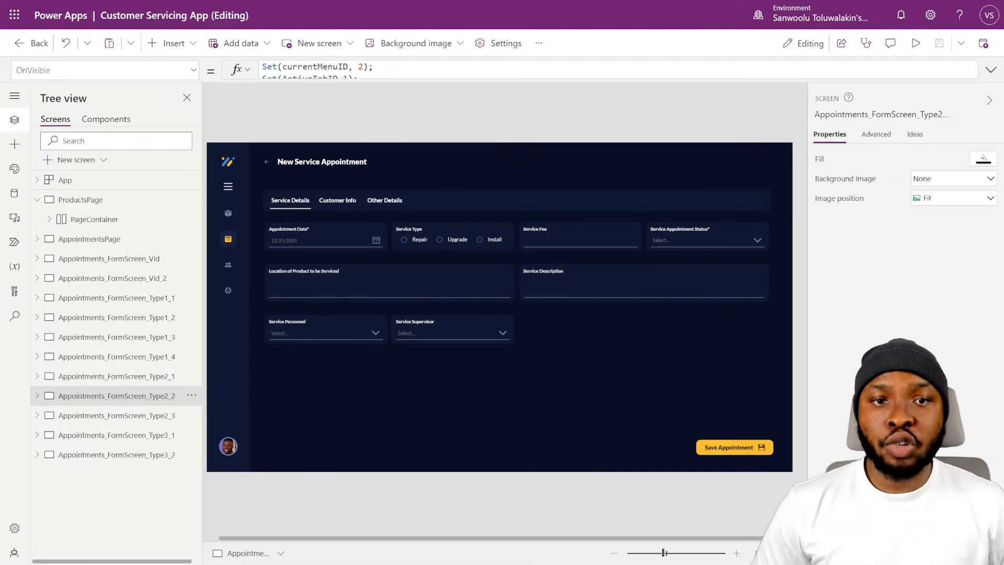
Step: Examine the horizontal tab gallery Gallery2_1 inside Container19_1 and read the full table formula in its Items property
left_click(513, 206)
left_click(86, 365)
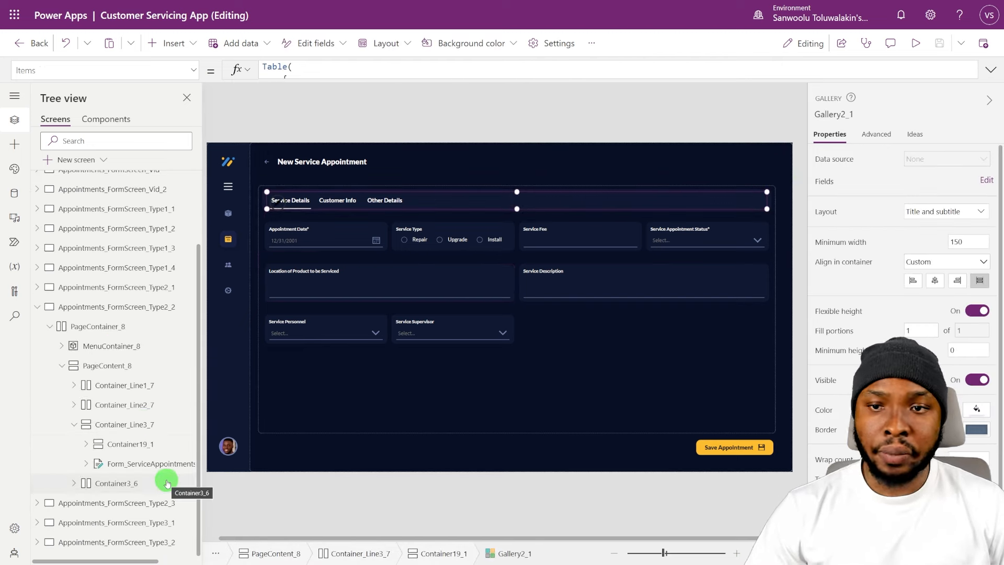
left_click(152, 453)
left_click(85, 444)
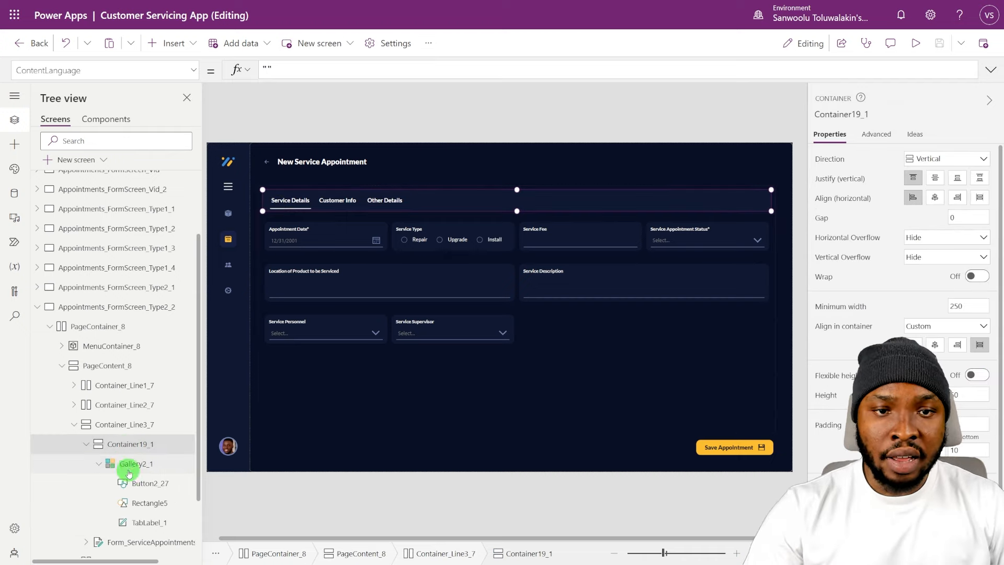
left_click(132, 464)
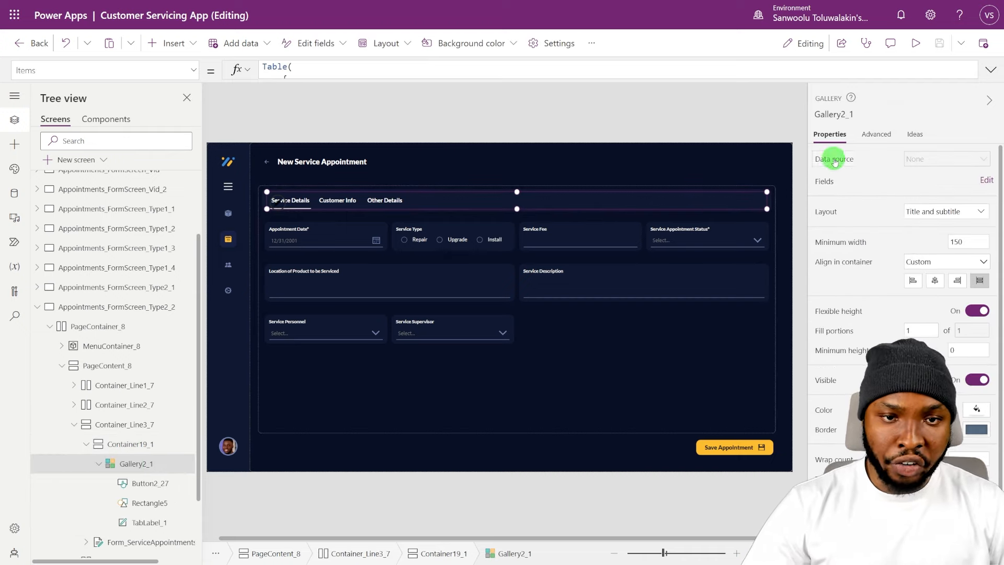
left_click(991, 70)
left_click_drag(544, 176, 550, 307)
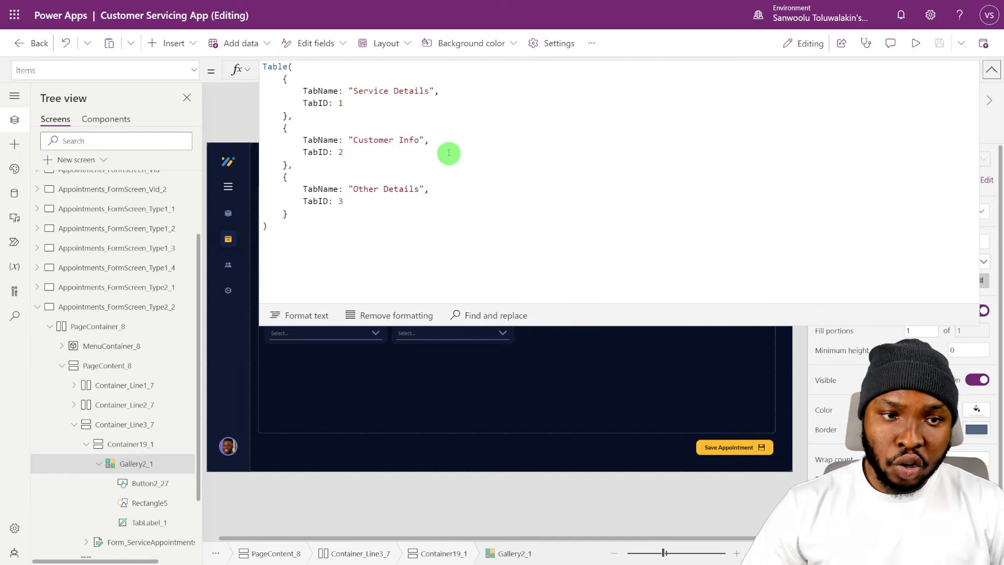
left_click(344, 102)
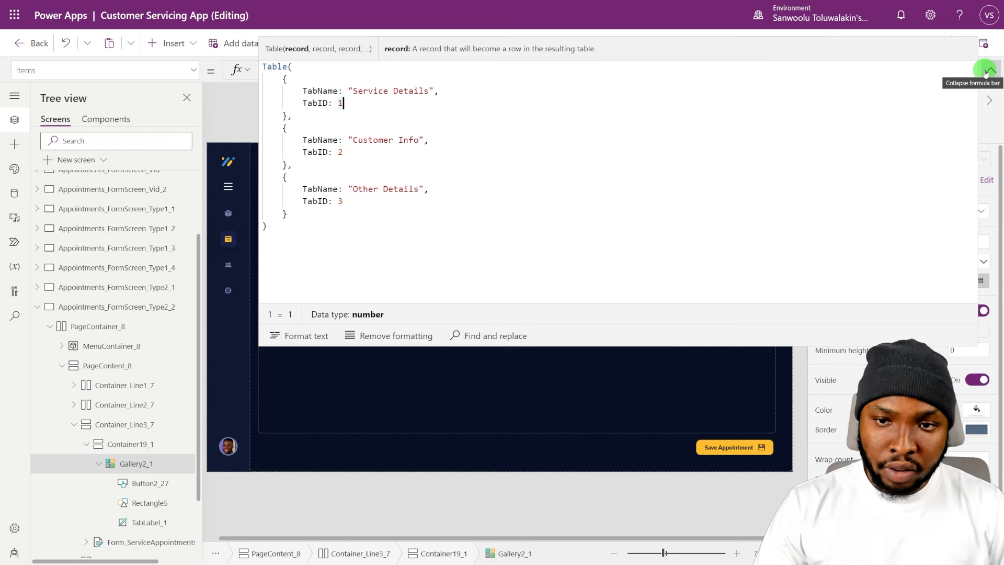
left_click(987, 71)
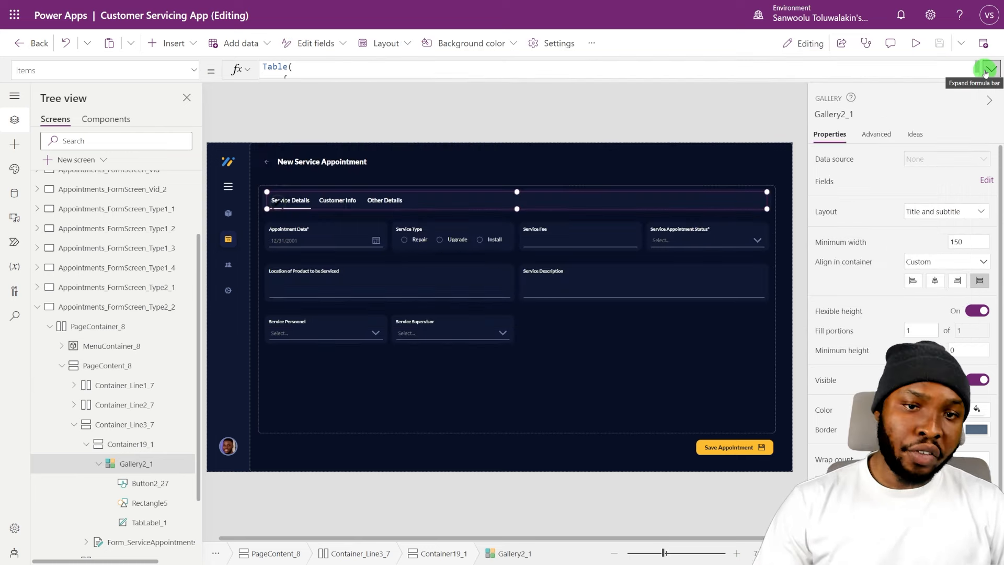
Step: Inspect Button2_27, Rectangle5 and TabLabel_1 inside Gallery2_1, including the button's OnSelect formula
scroll(152, 408, "down", 2)
left_click(152, 407)
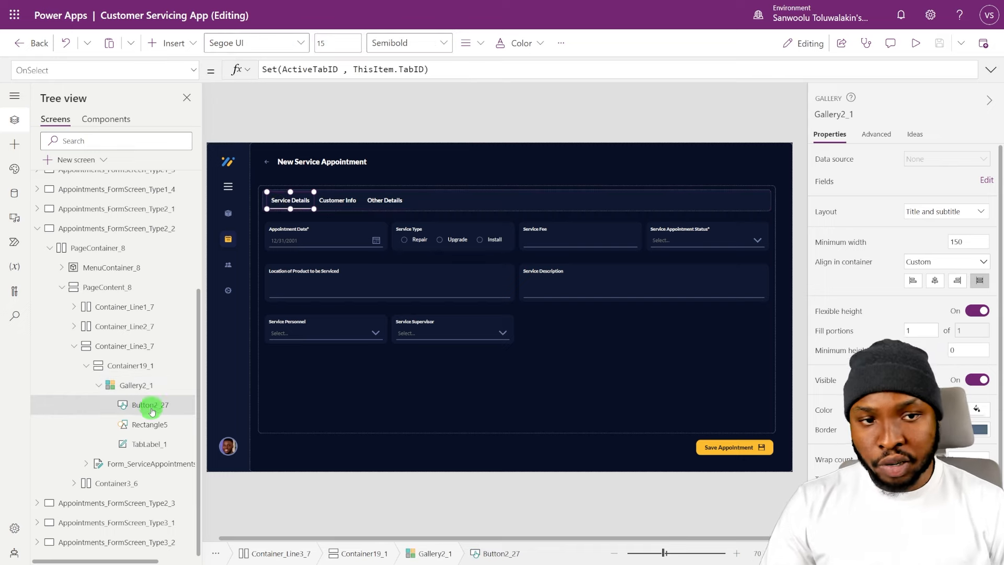
left_click(146, 423)
left_click(147, 445)
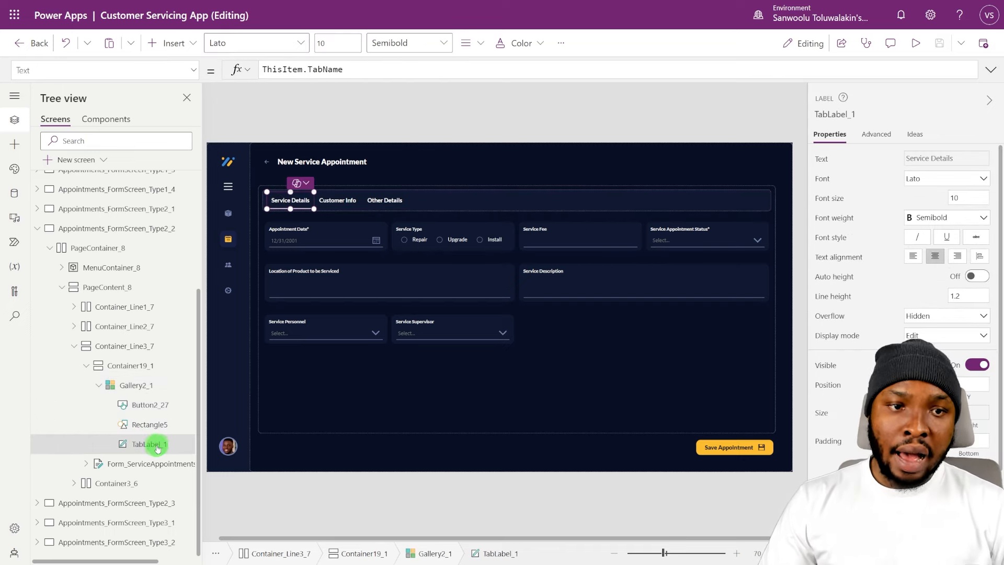
left_click(153, 405)
left_click(303, 69)
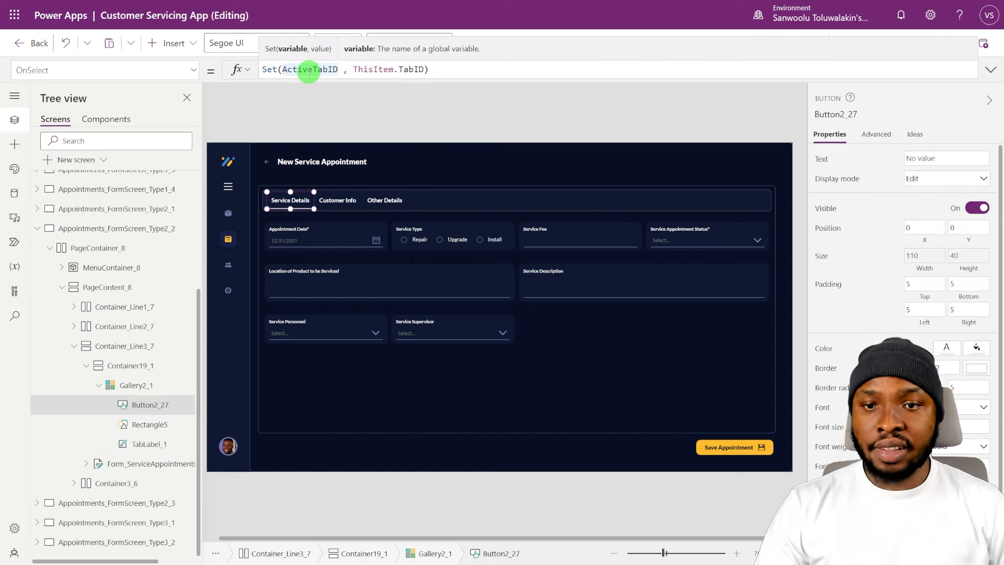
Step: Check the Visible formulas of the Appointment Date, Service Type and Customer Name cards and of the Rectangle5 tab underline
left_click(373, 230)
left_click(832, 328)
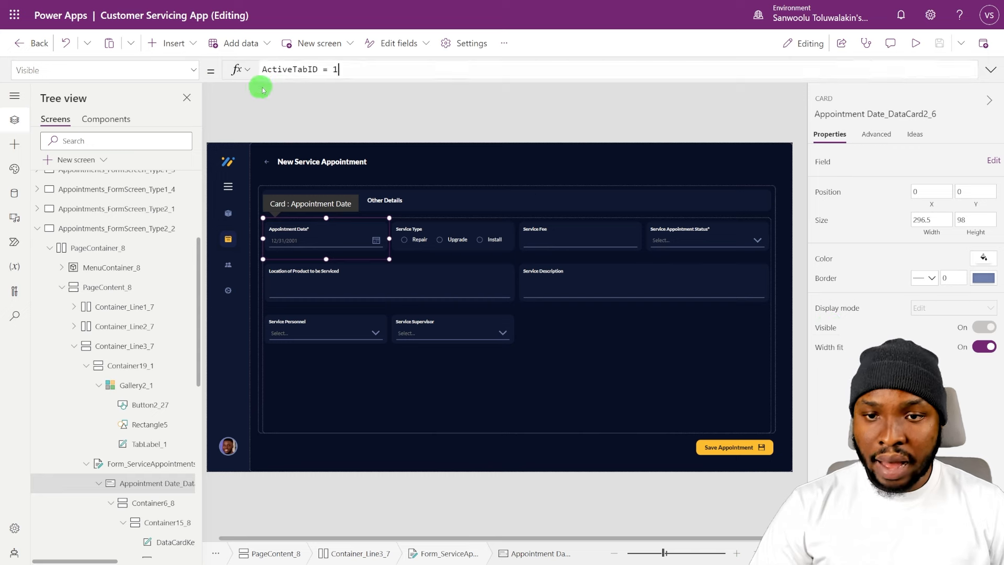
left_click(446, 246)
left_click(827, 328)
left_click(337, 201, "alt")
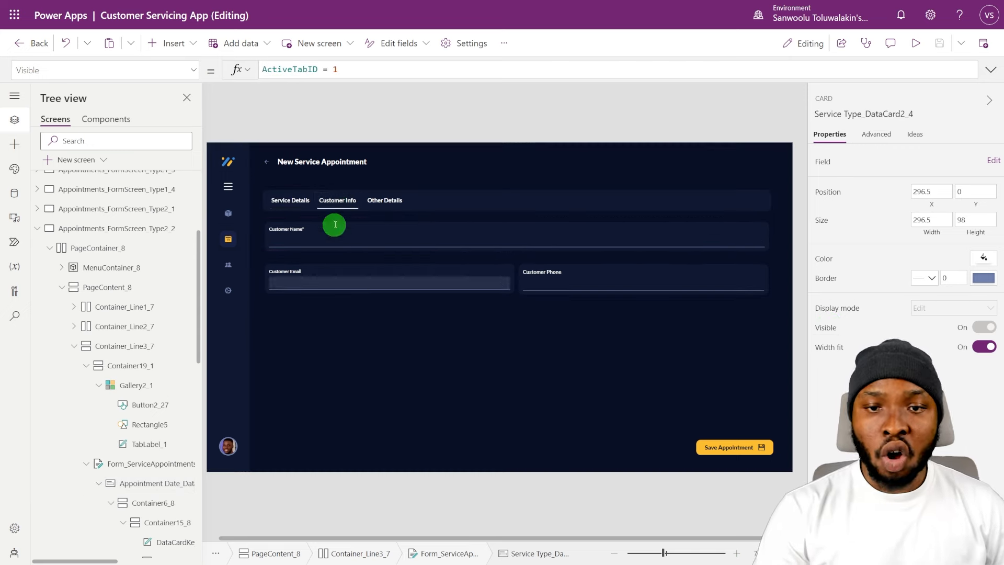
left_click(387, 245)
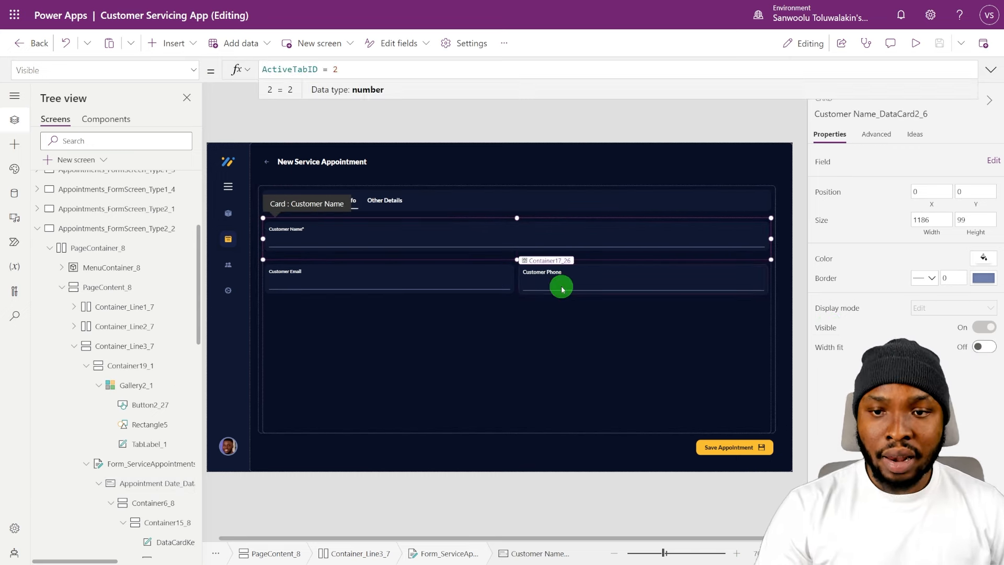
left_click(157, 424)
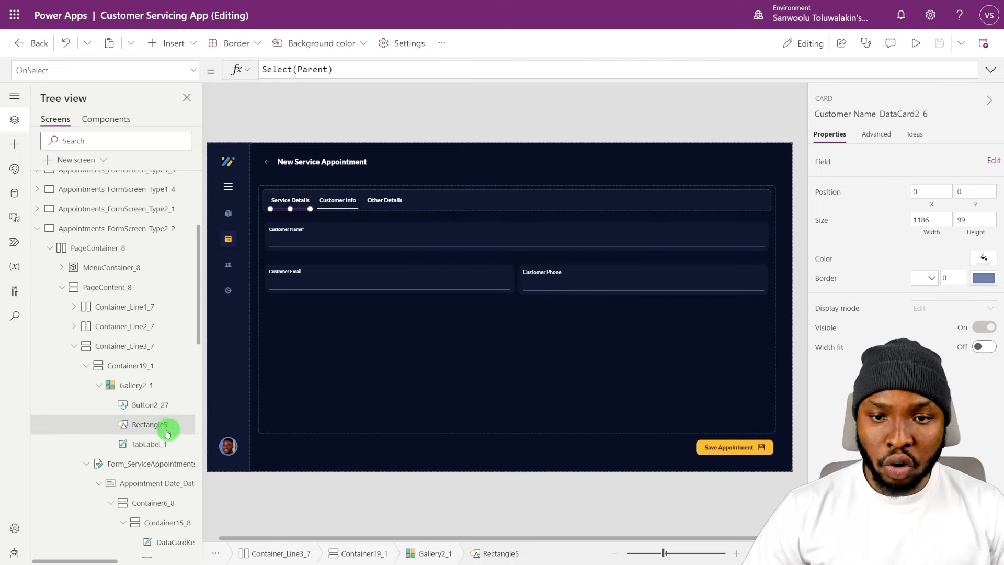
left_click(825, 191)
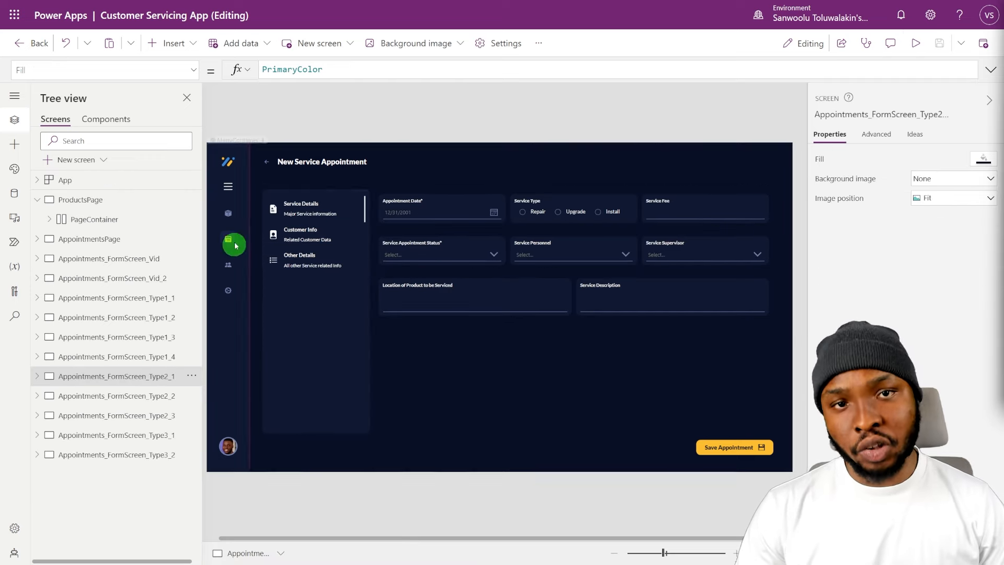
Step: Preview Appointments_FormScreen_Type2_1 and switch between the Customer Info, Other Details and Service Details entries of its vertical tab list
left_click(916, 41)
left_click(256, 188)
left_click(273, 231)
left_click(286, 163)
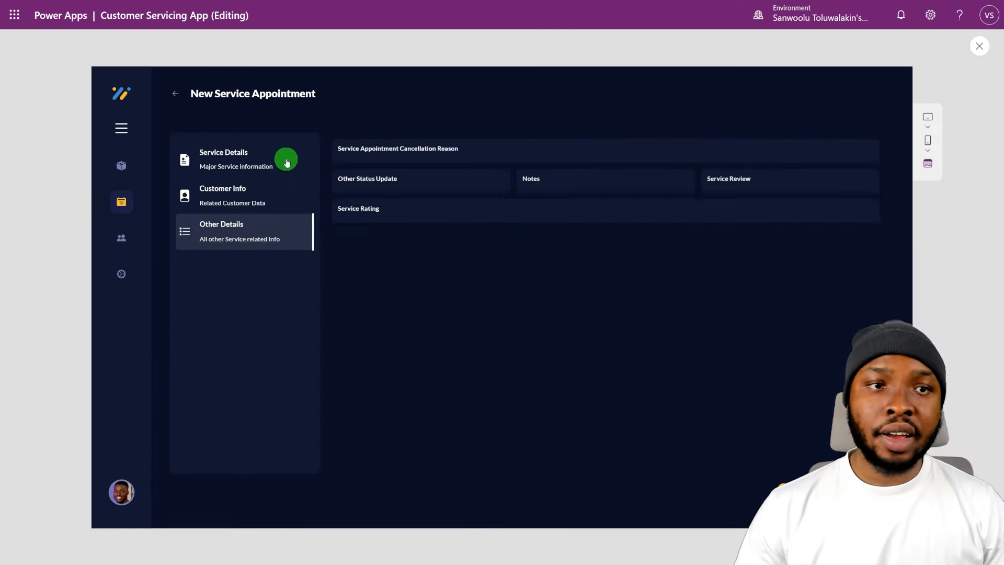
left_click(616, 287)
left_click(979, 57)
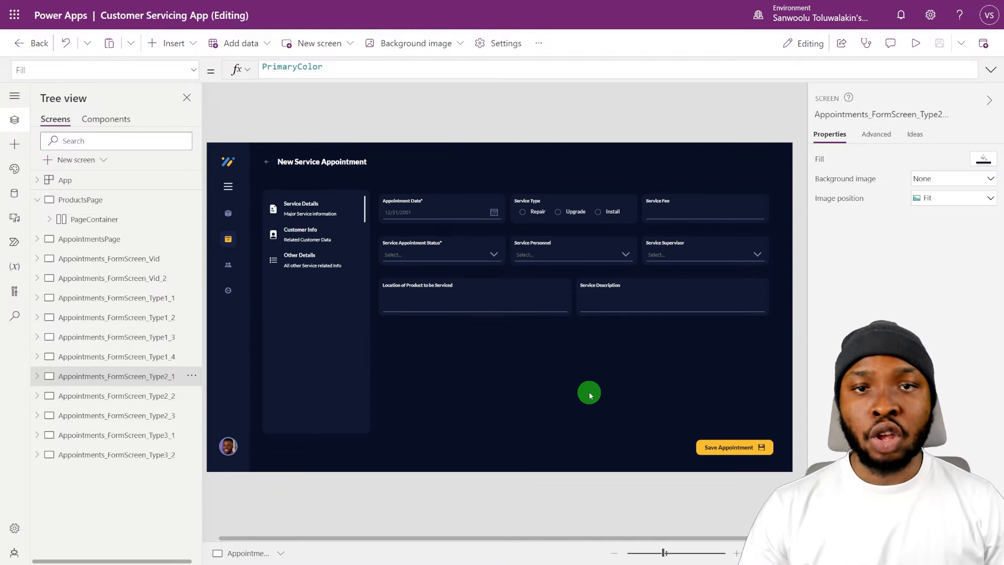
Step: Examine the vertical tab gallery Gallery3 and read the full table formula in its Items property
left_click(347, 329)
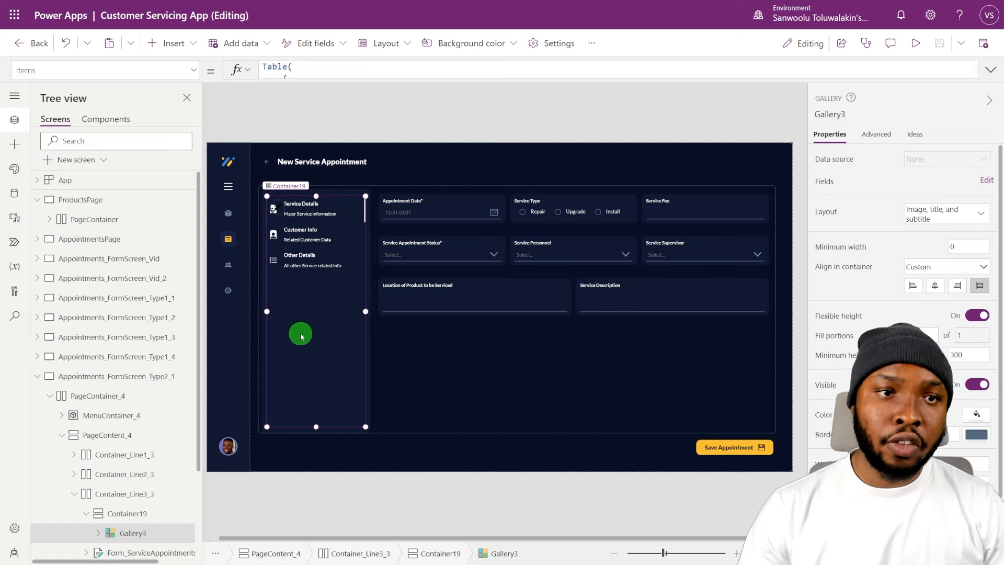
left_click(990, 71)
left_click(990, 71)
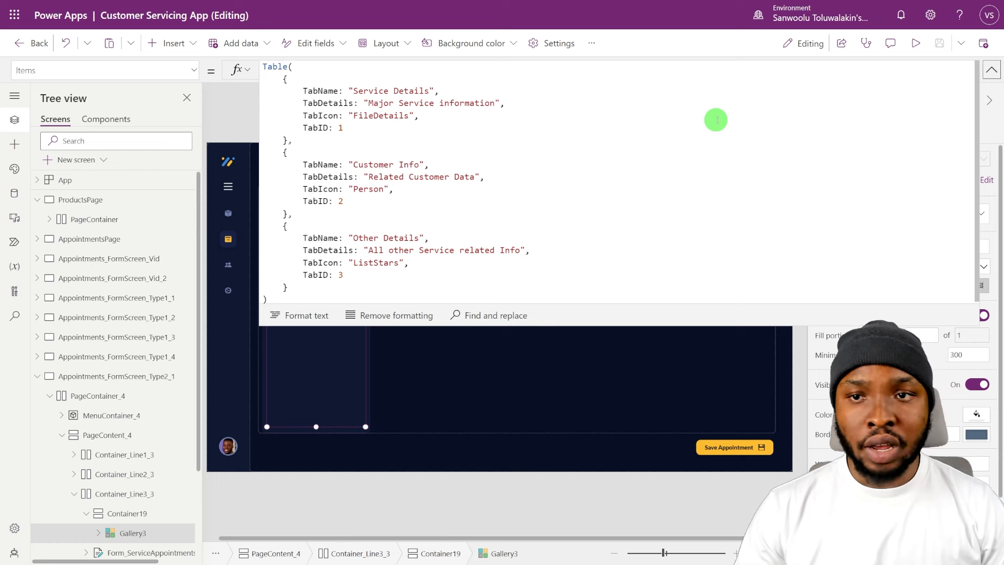
left_click(989, 73)
Step: Inspect the contents of Gallery3: Button2_29 with its OnSelect formula, Rectangle5_2, Container21, Image2_6 and Container20 with its contents
scroll(139, 422, "down", 2)
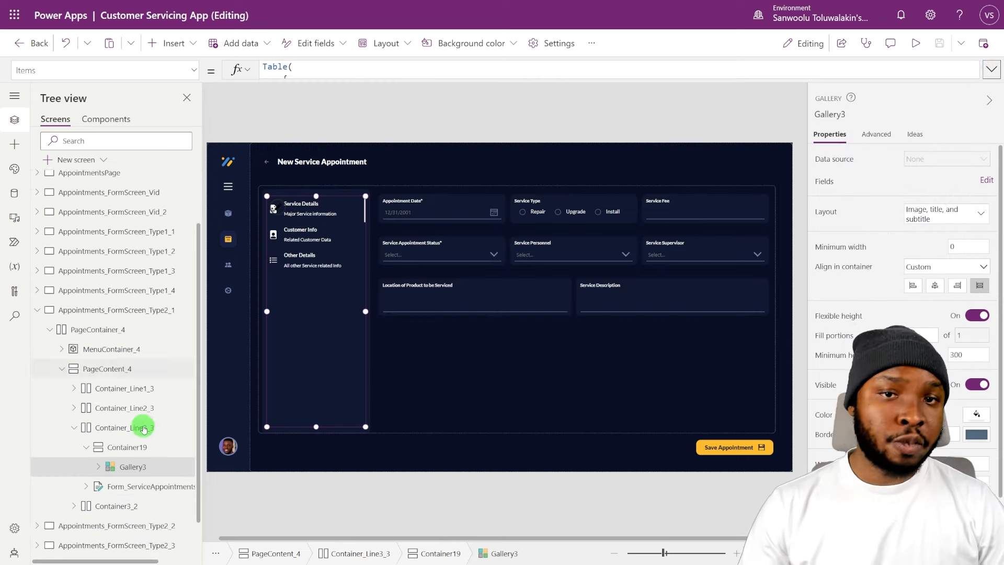
left_click(95, 422)
scroll(120, 406, "down", 1)
left_click(151, 387)
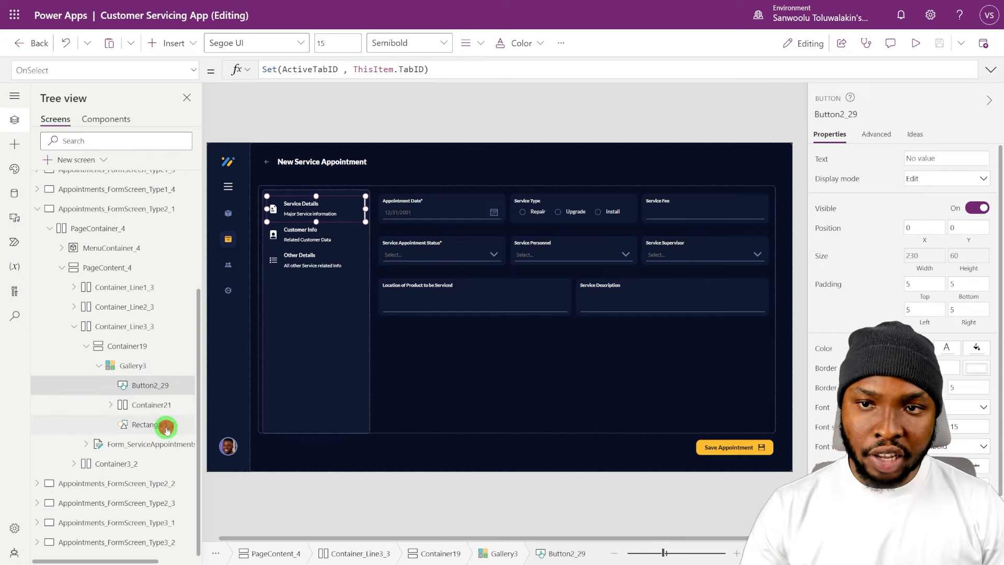
left_click(167, 428)
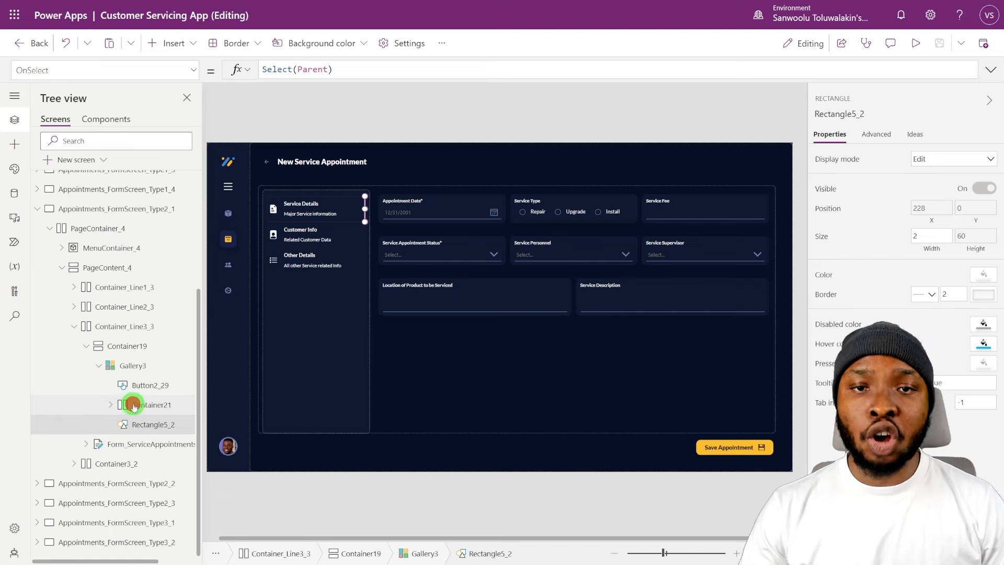
left_click(108, 404)
left_click(111, 404)
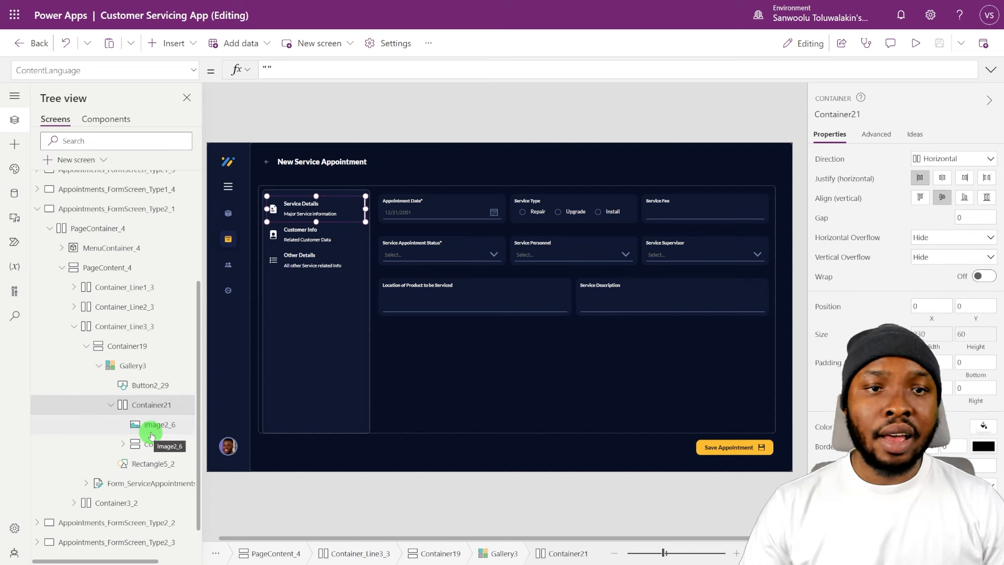
left_click(152, 433)
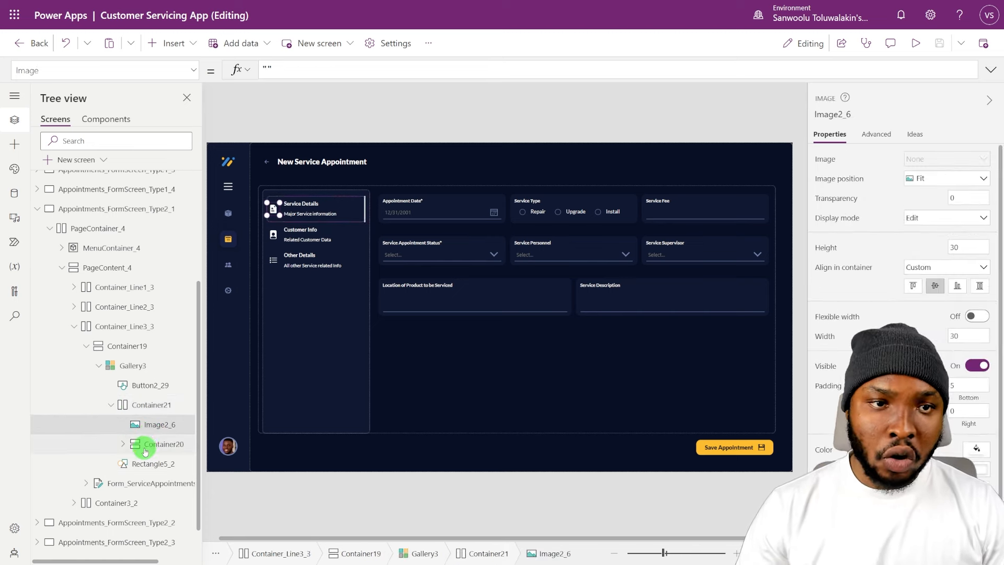
left_click(147, 447)
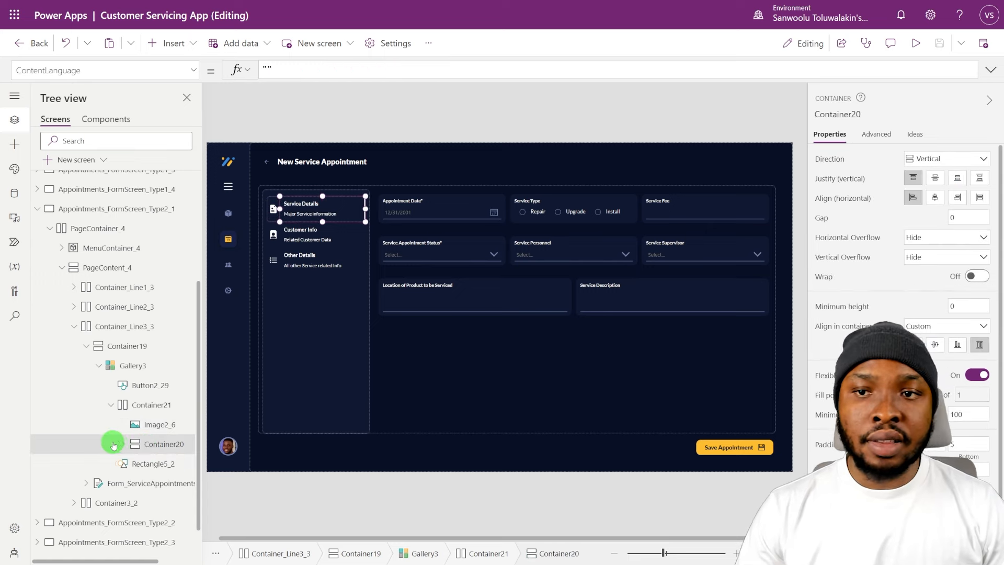
left_click(123, 444)
left_click(163, 465)
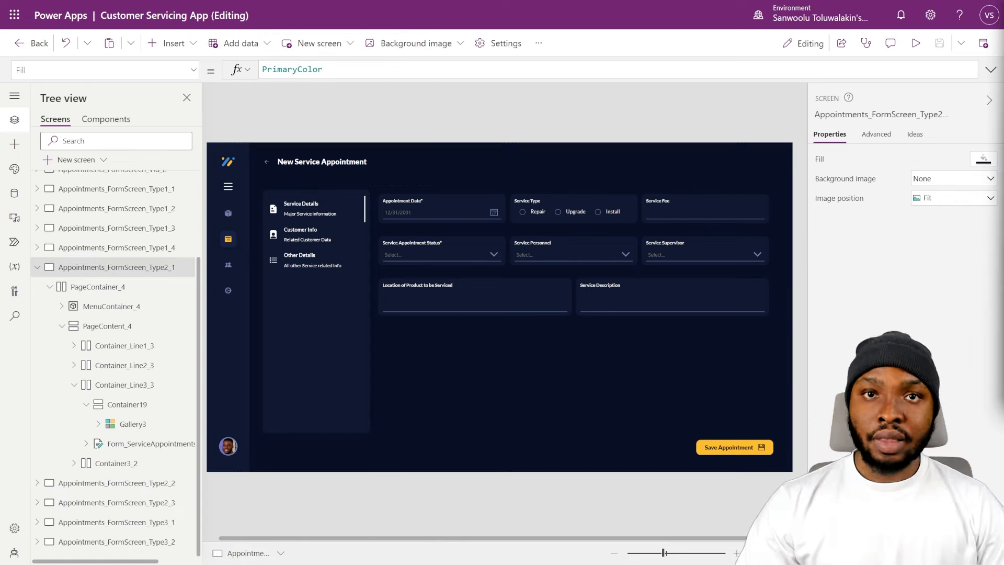